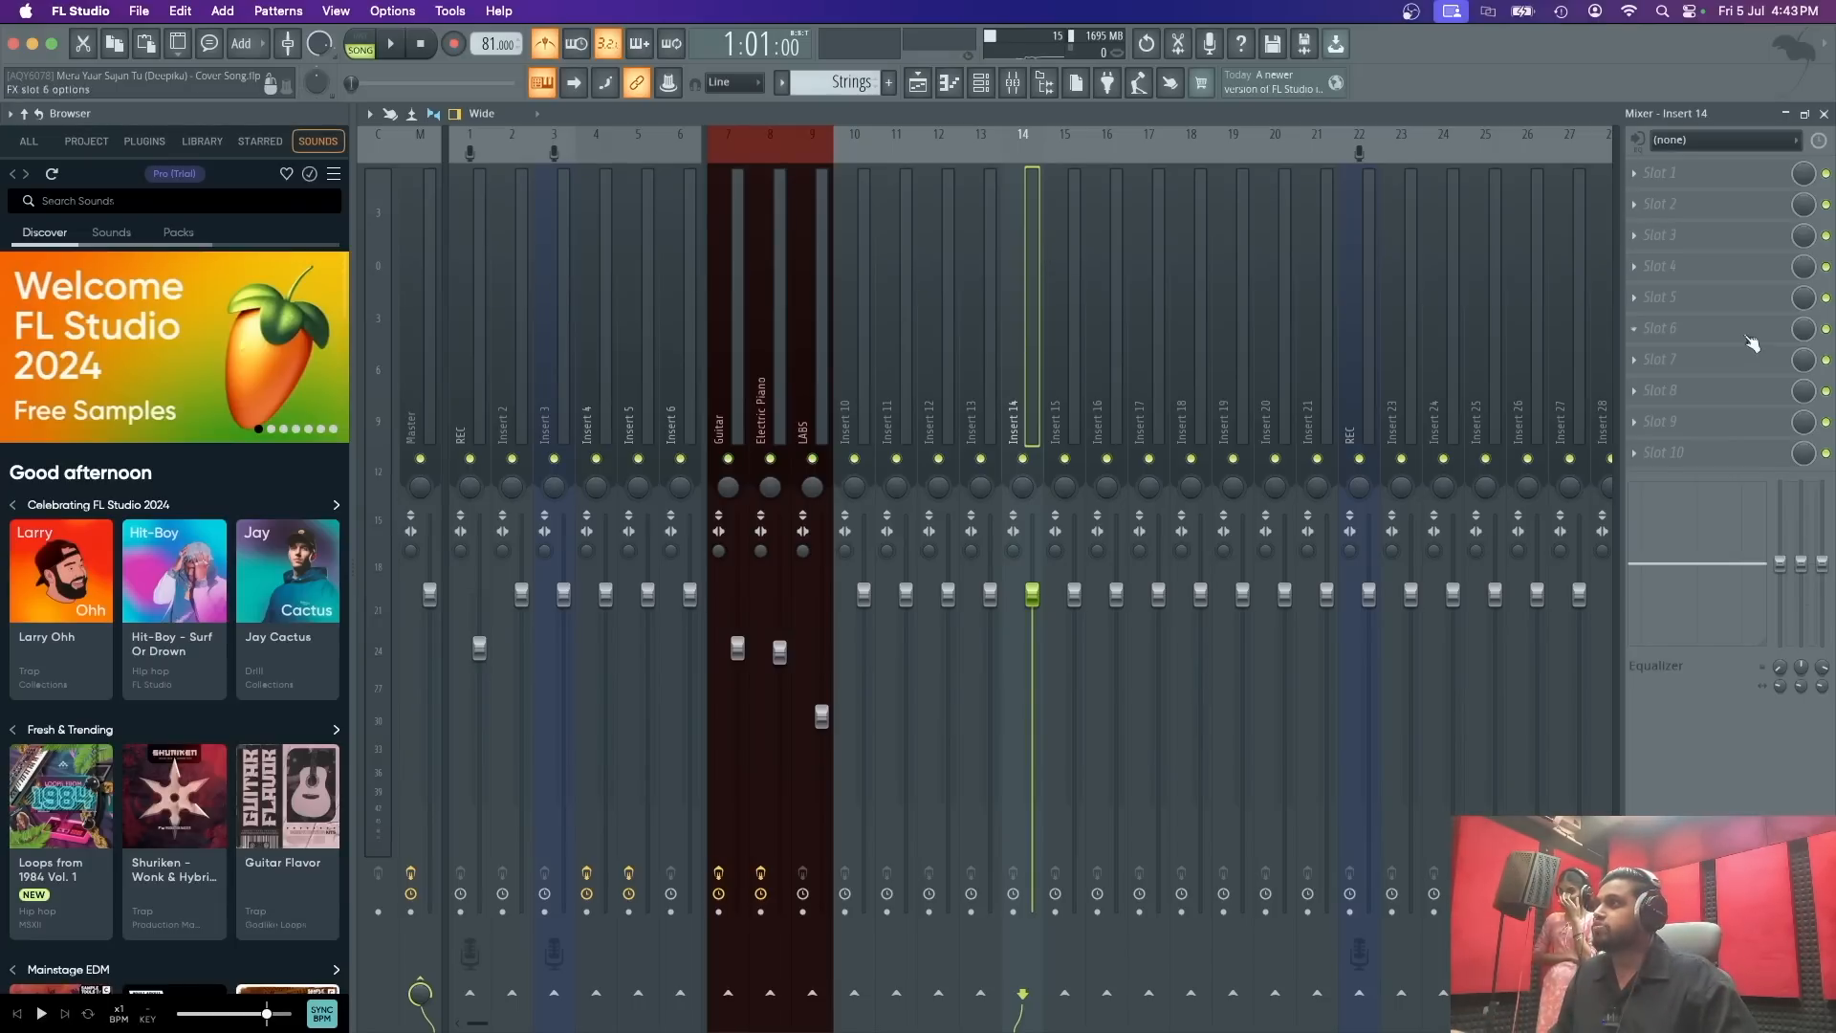
Step: Load the Pitcher effect into slot 1 of mixer Insert 14
left_click(1664, 176)
left_click(1420, 31)
type("pitch")
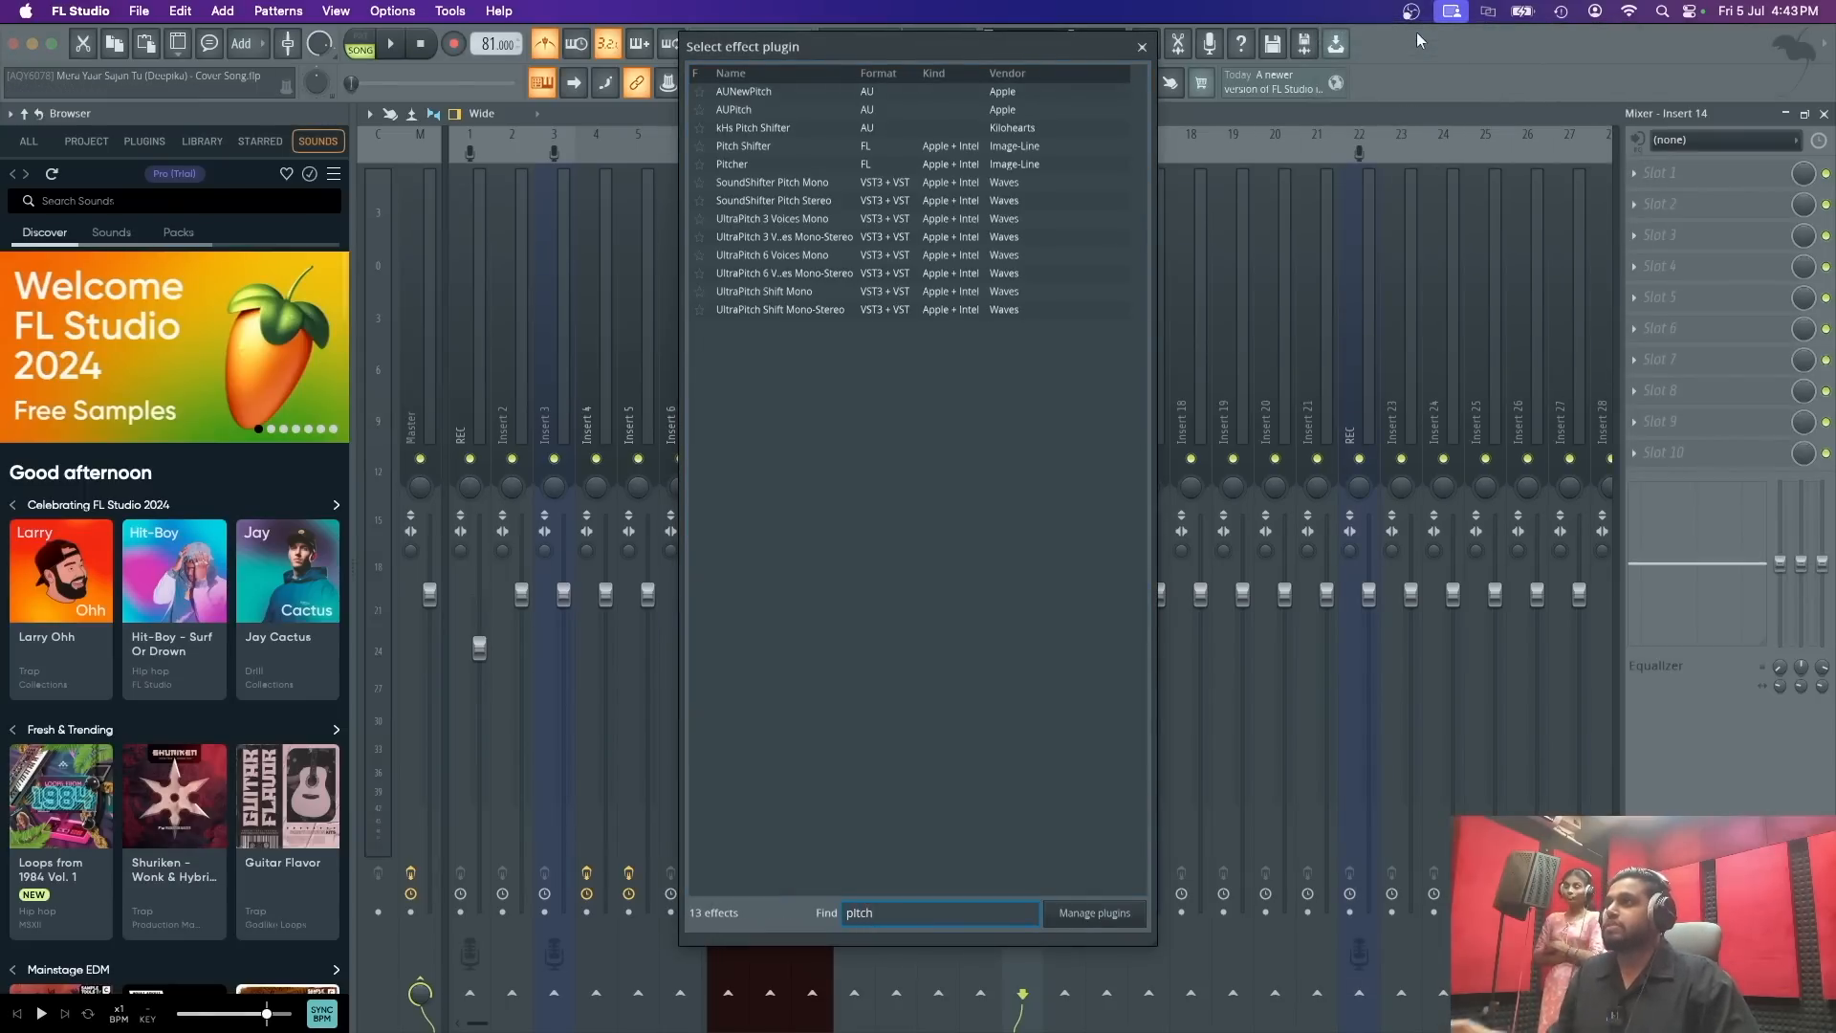
left_click(754, 164)
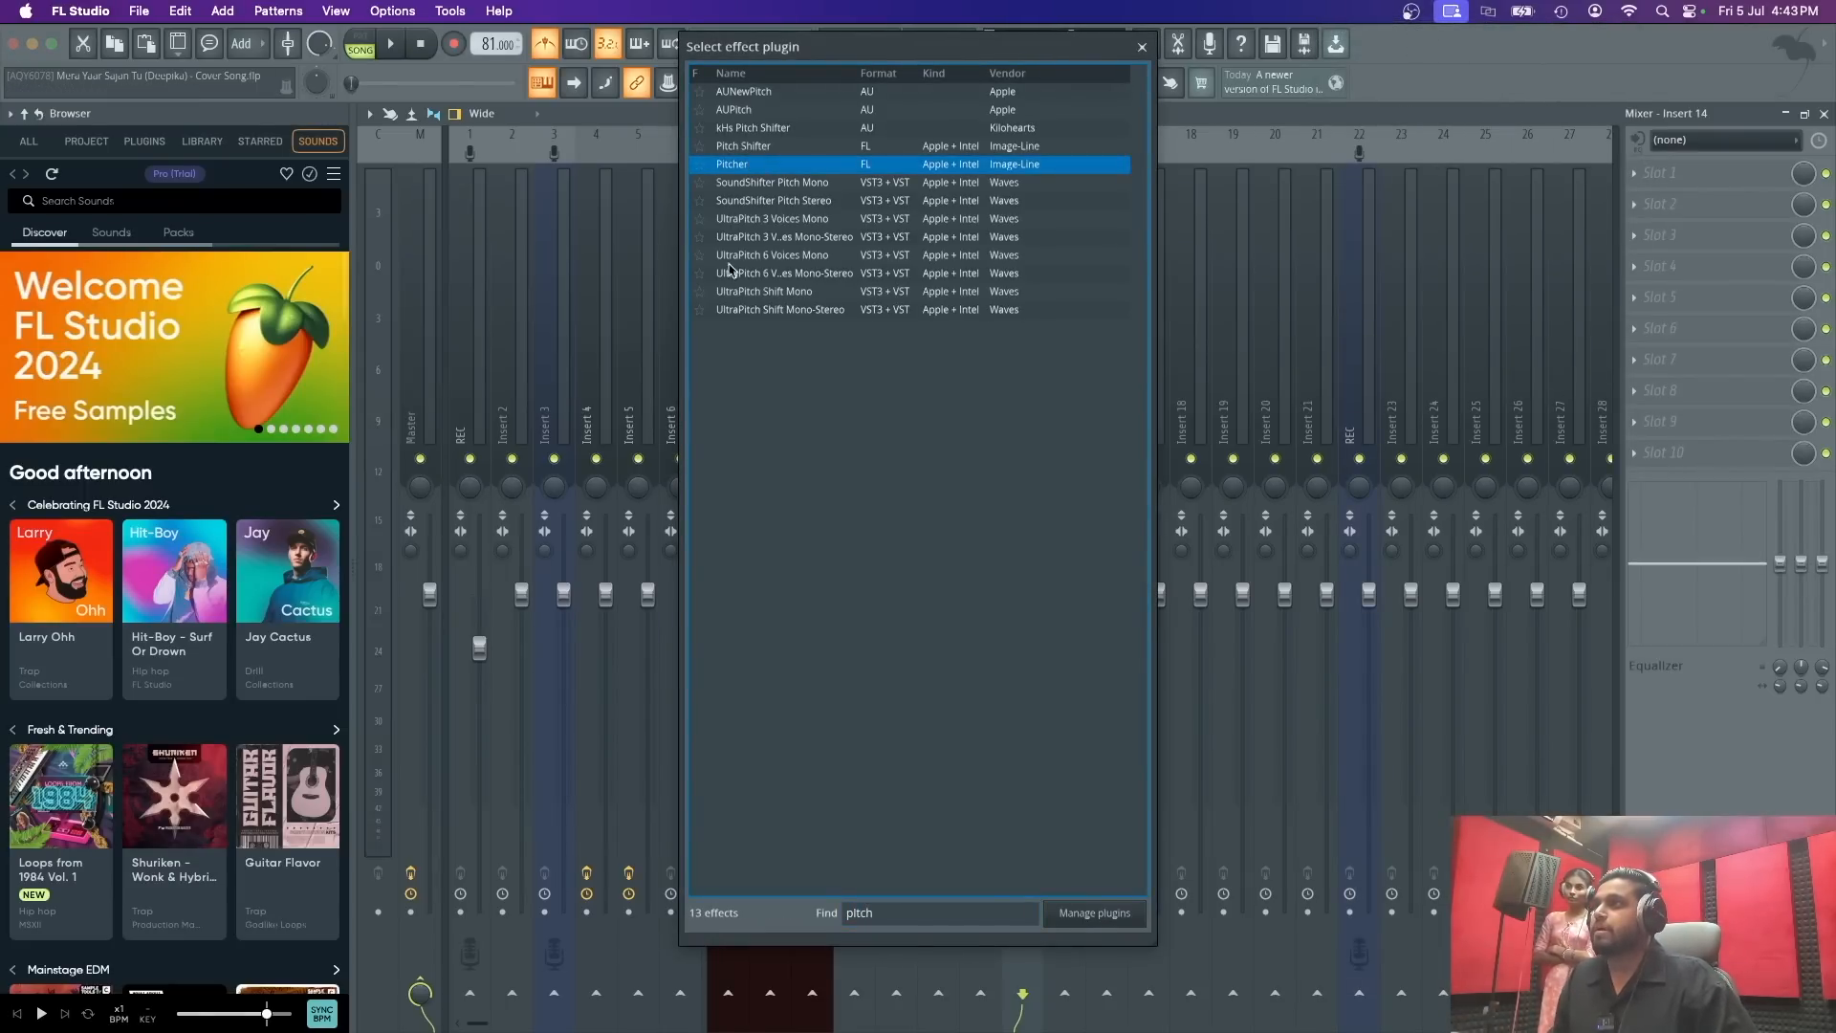
key("Return")
left_click_drag(713, 299, 610, 225)
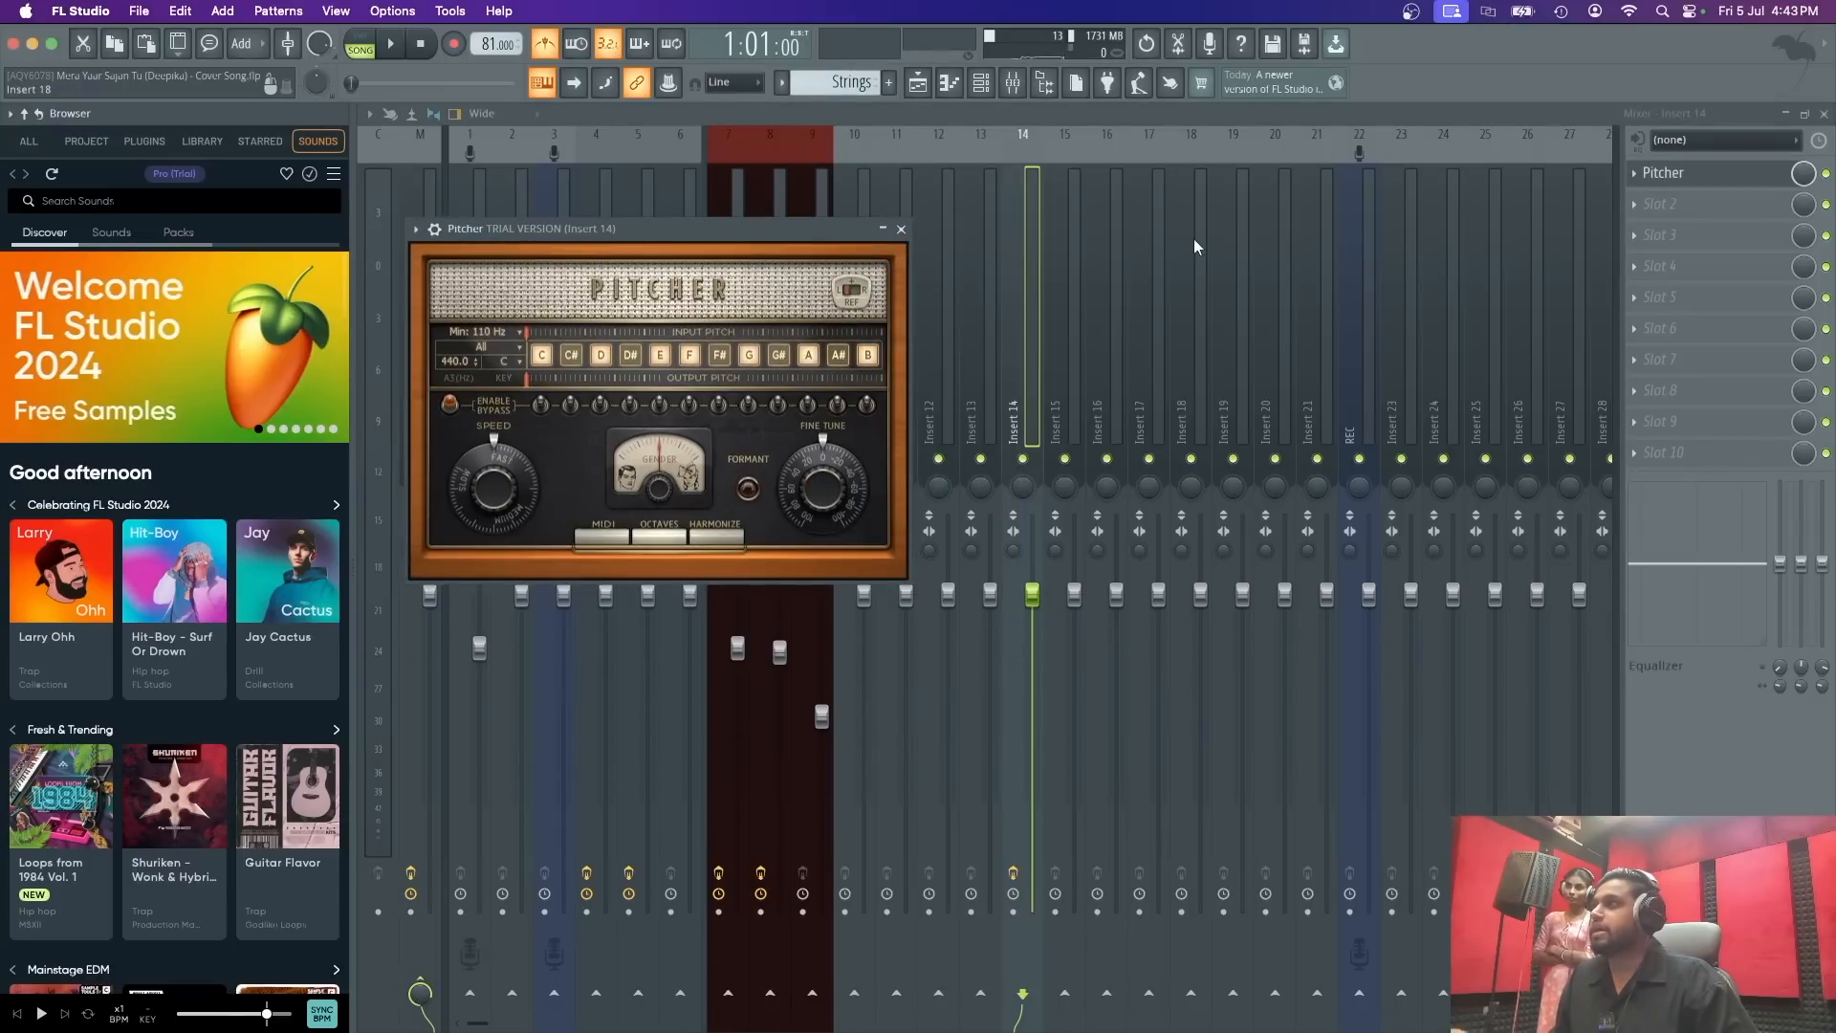
Step: Load Waves Tune Real-Time Stereo into slot 2 of mixer Insert 14
left_click(1635, 204)
left_click(1401, 30)
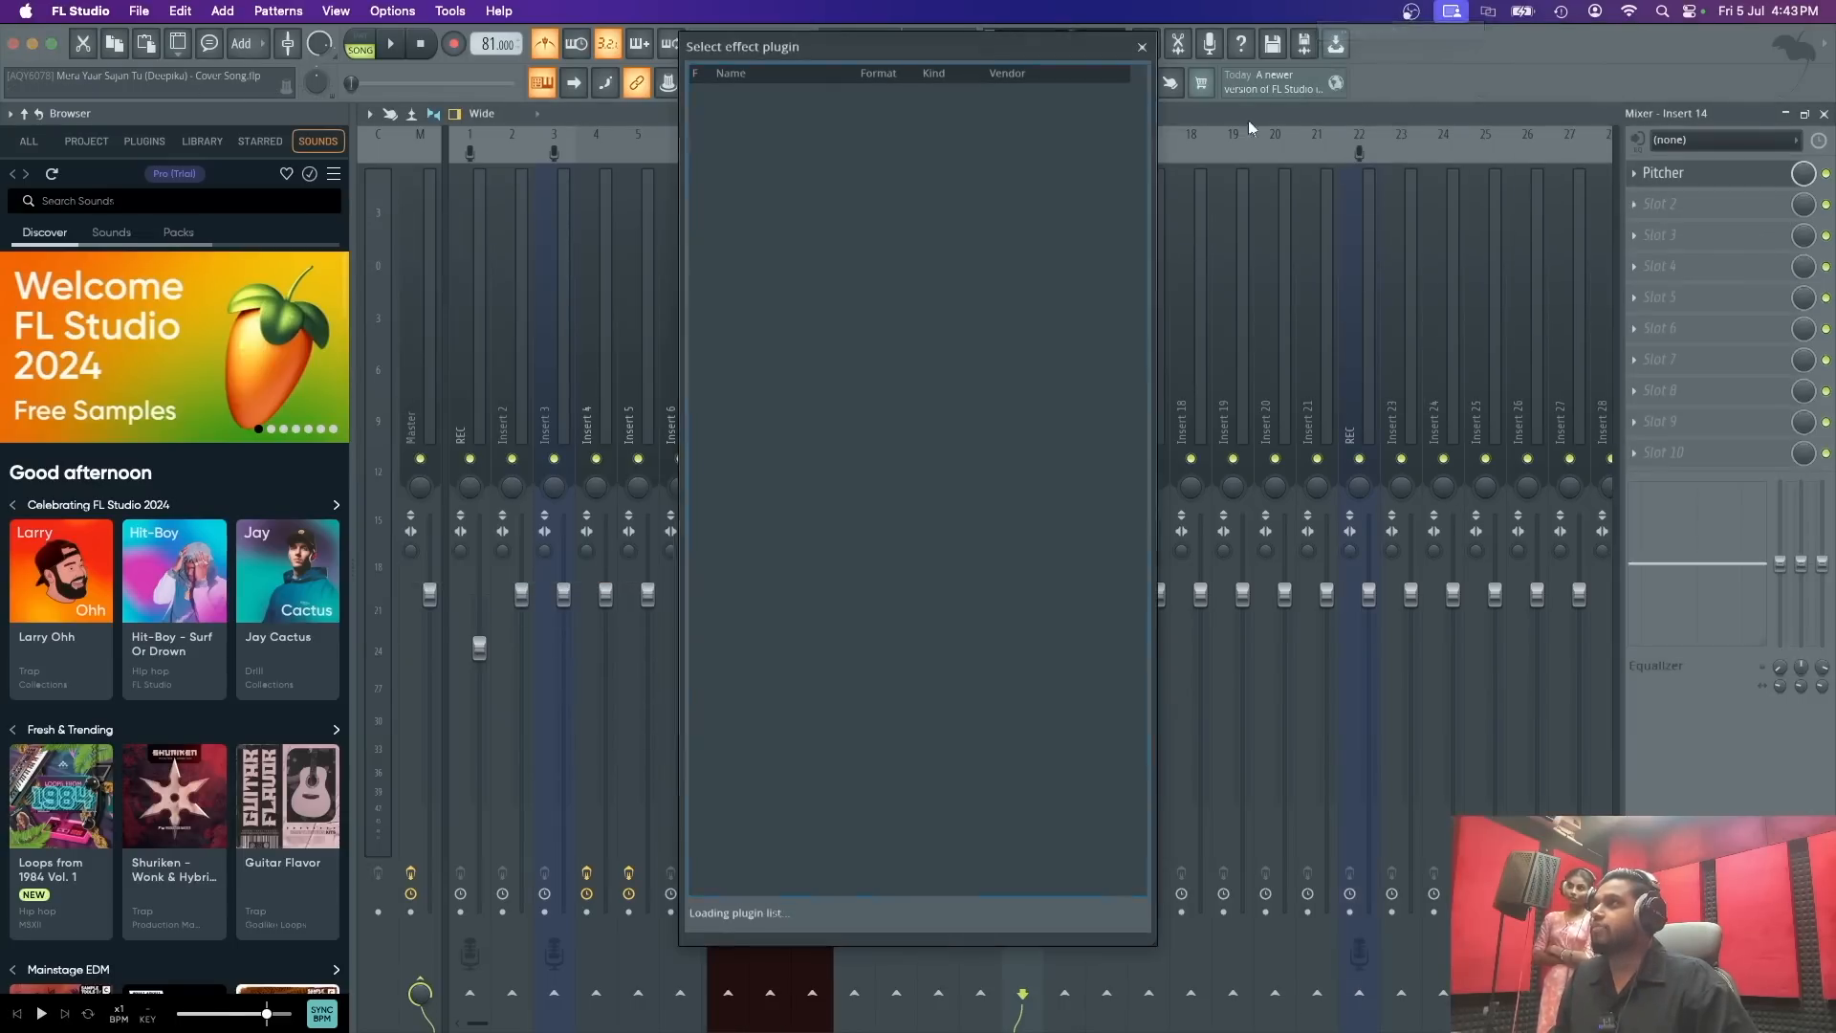
type("s t")
double_click(836, 167)
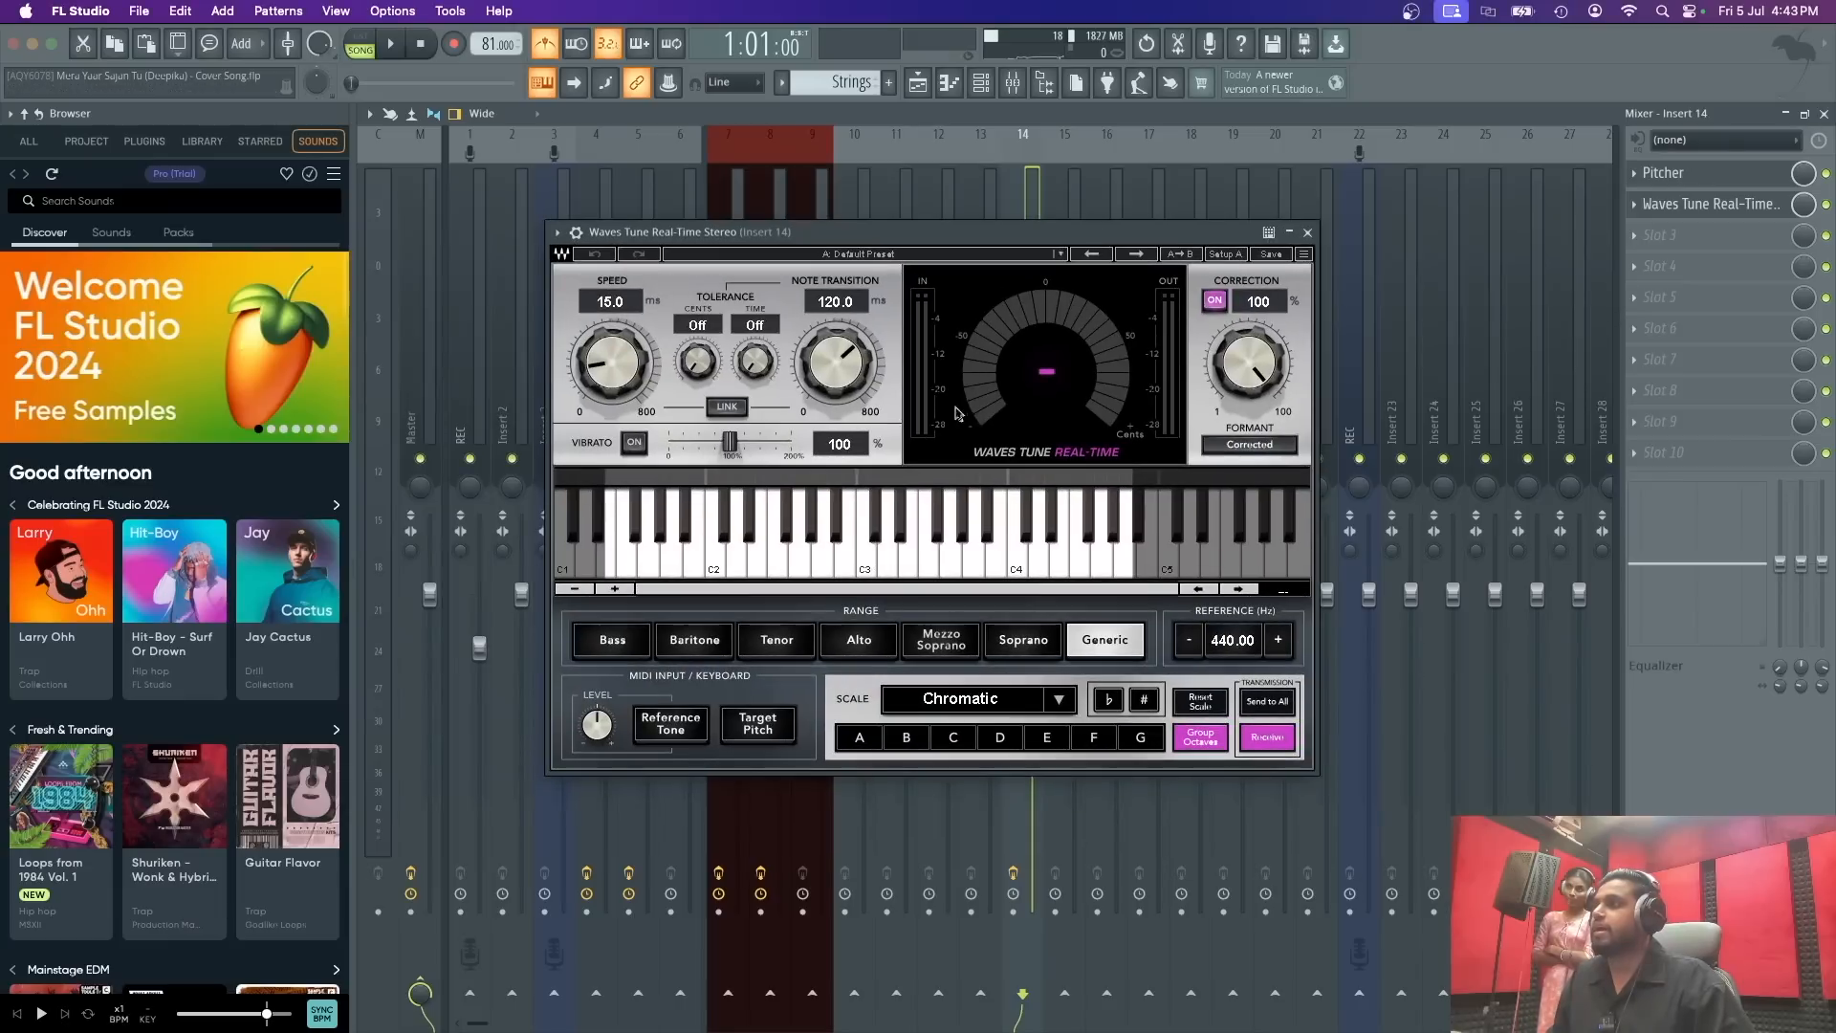
Step: Find the Auto-Tune plugins and load Auto-Tune Pro into slot 3 of mixer Insert 14
left_click(1684, 234)
left_click(1406, 30)
type("auto")
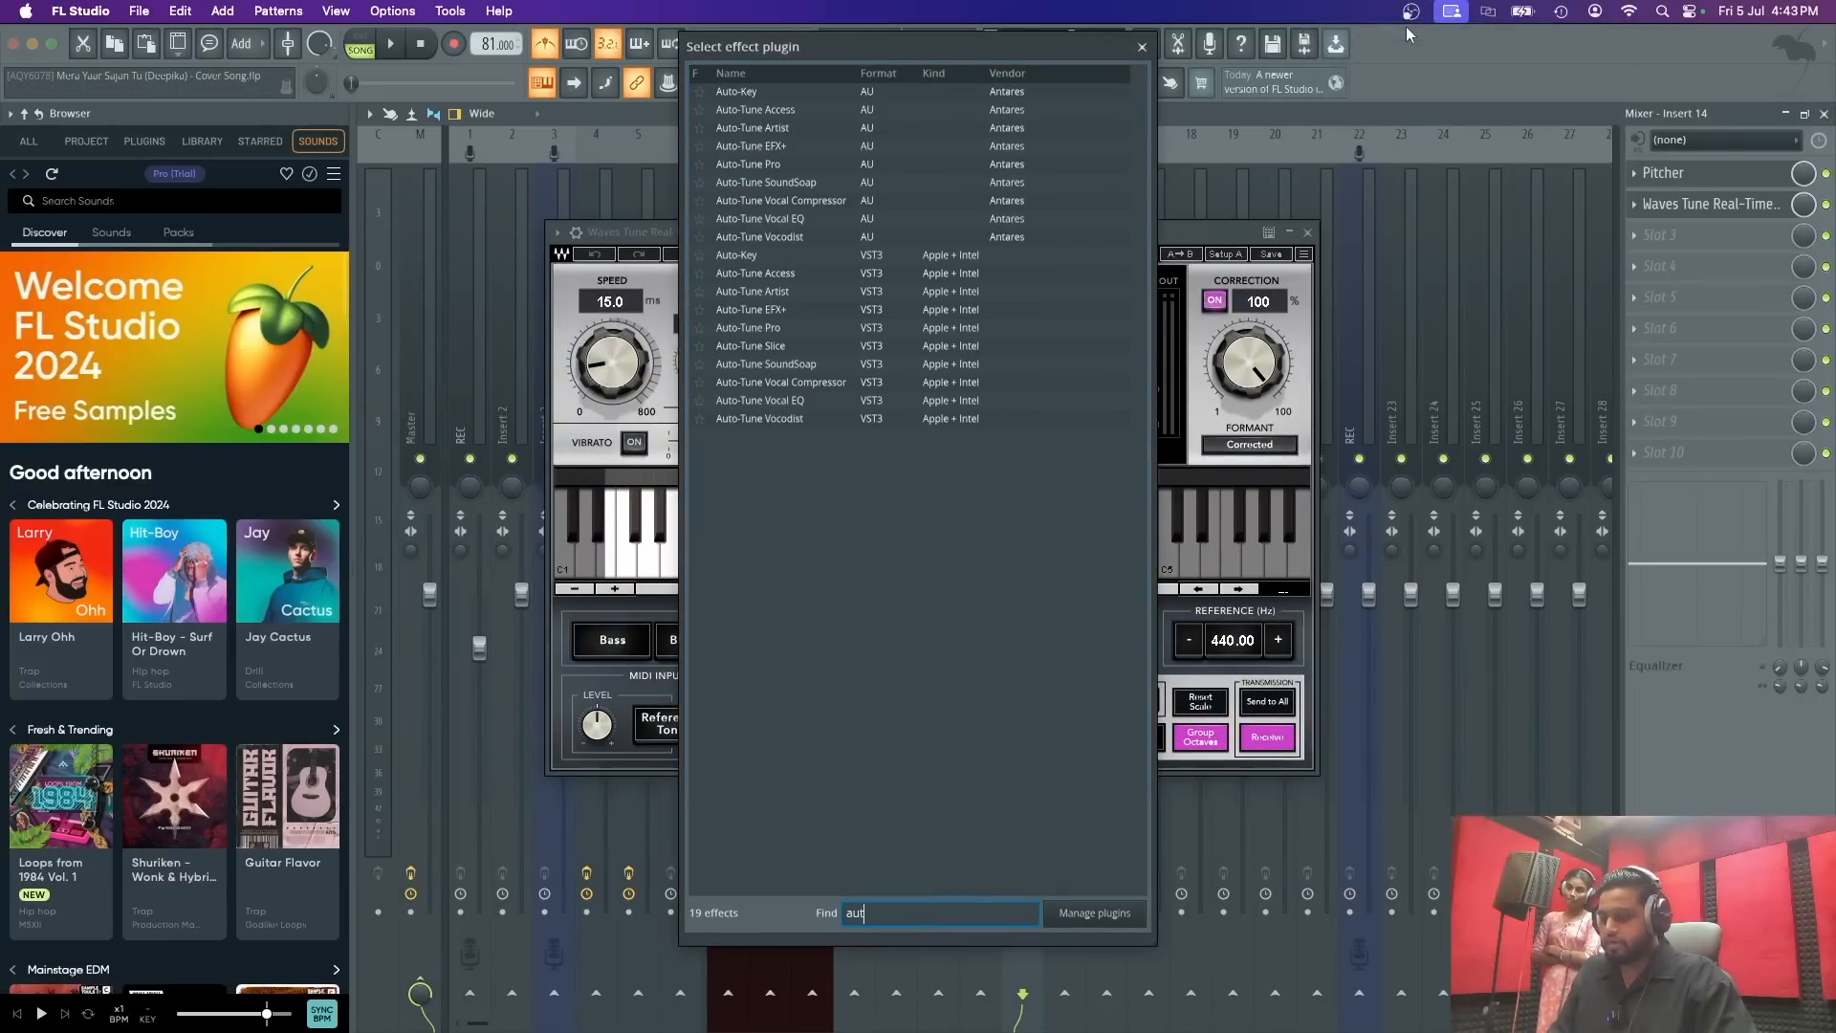
double_click(824, 164)
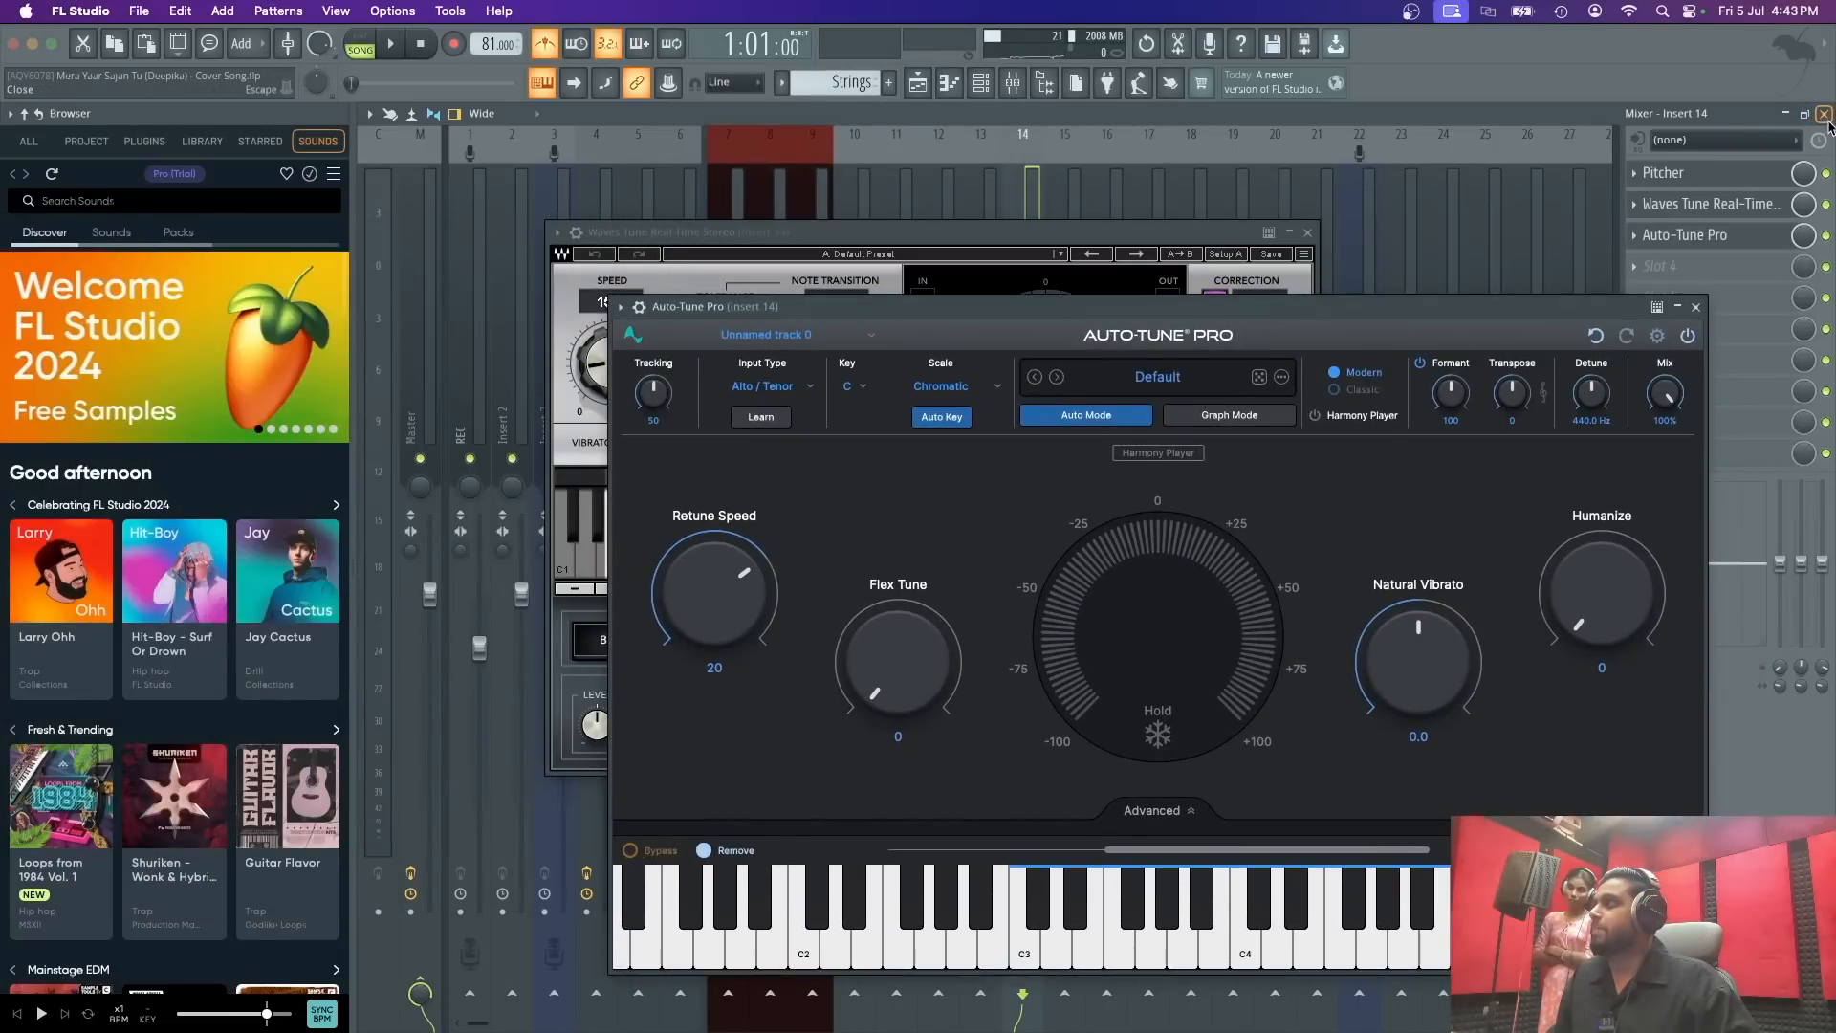
Step: Hide the mixer and spread out the Waves Tune Real-Time and Pitcher windows
key("F9")
left_click_drag(1084, 233, 1244, 98)
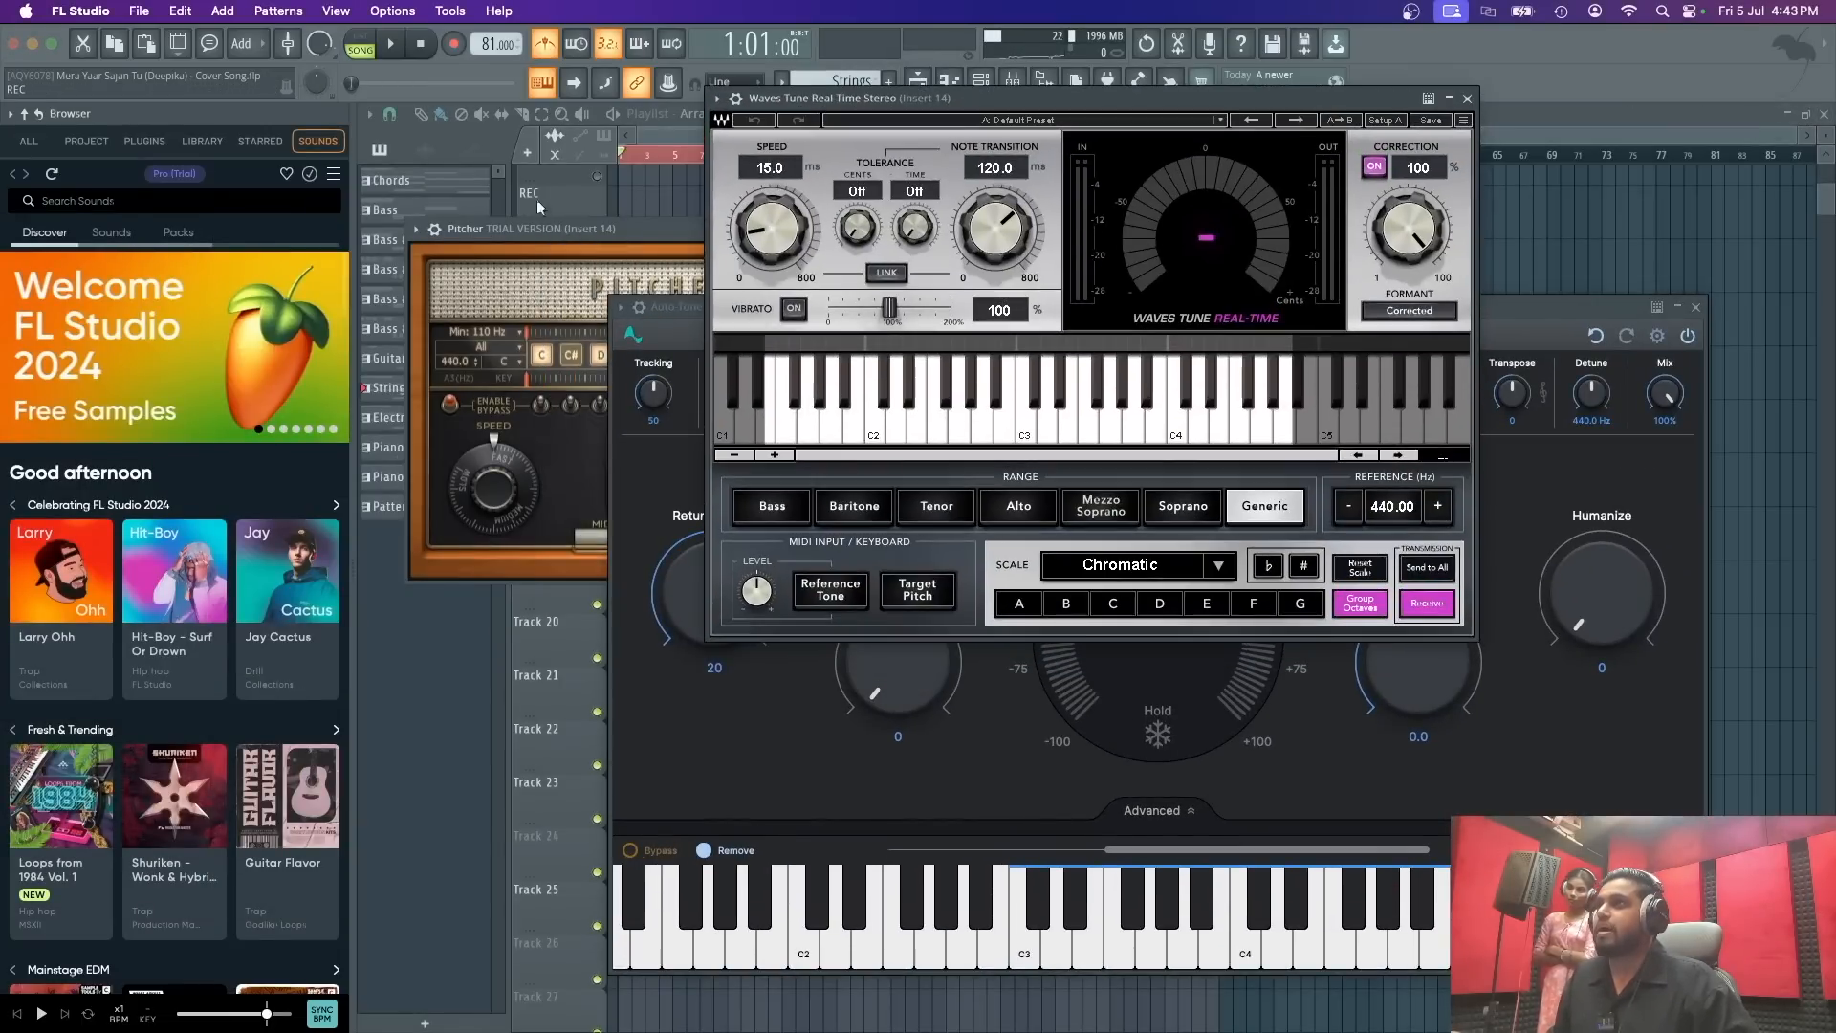
left_click_drag(523, 230, 494, 235)
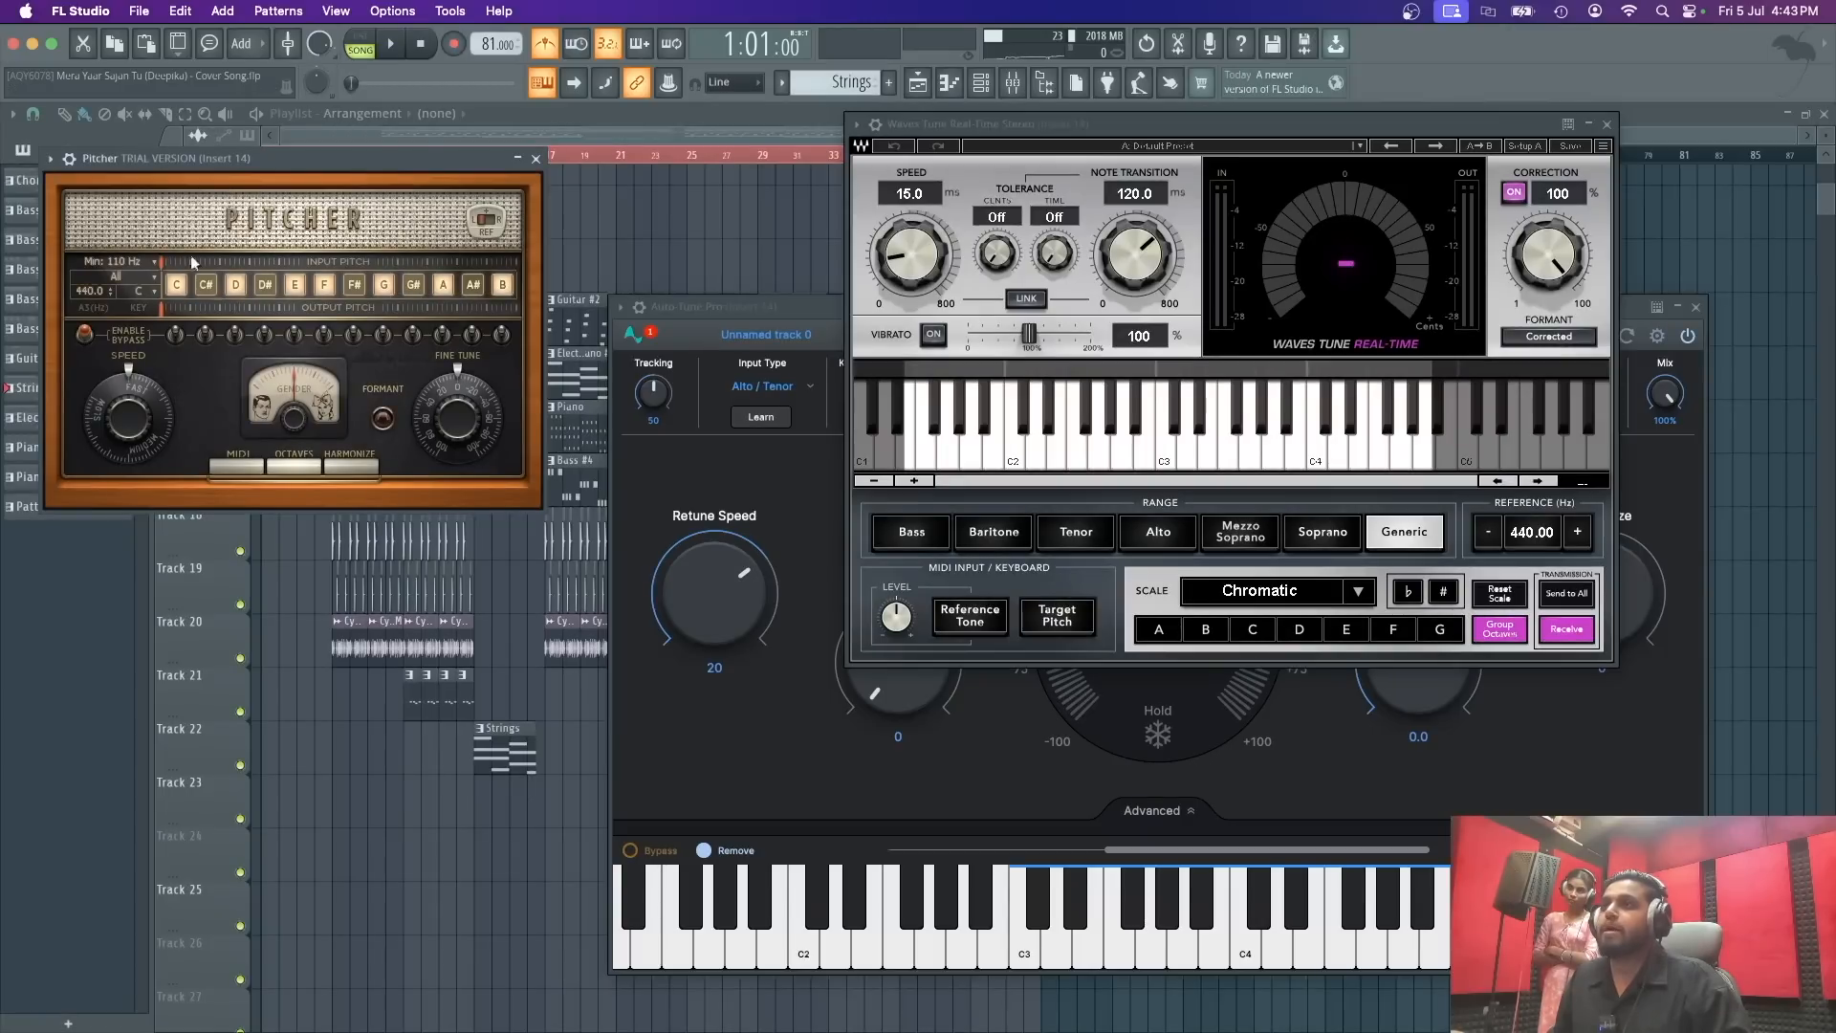
Step: Examine Pitcher's key and scale choices and its Speed control
left_click(134, 297)
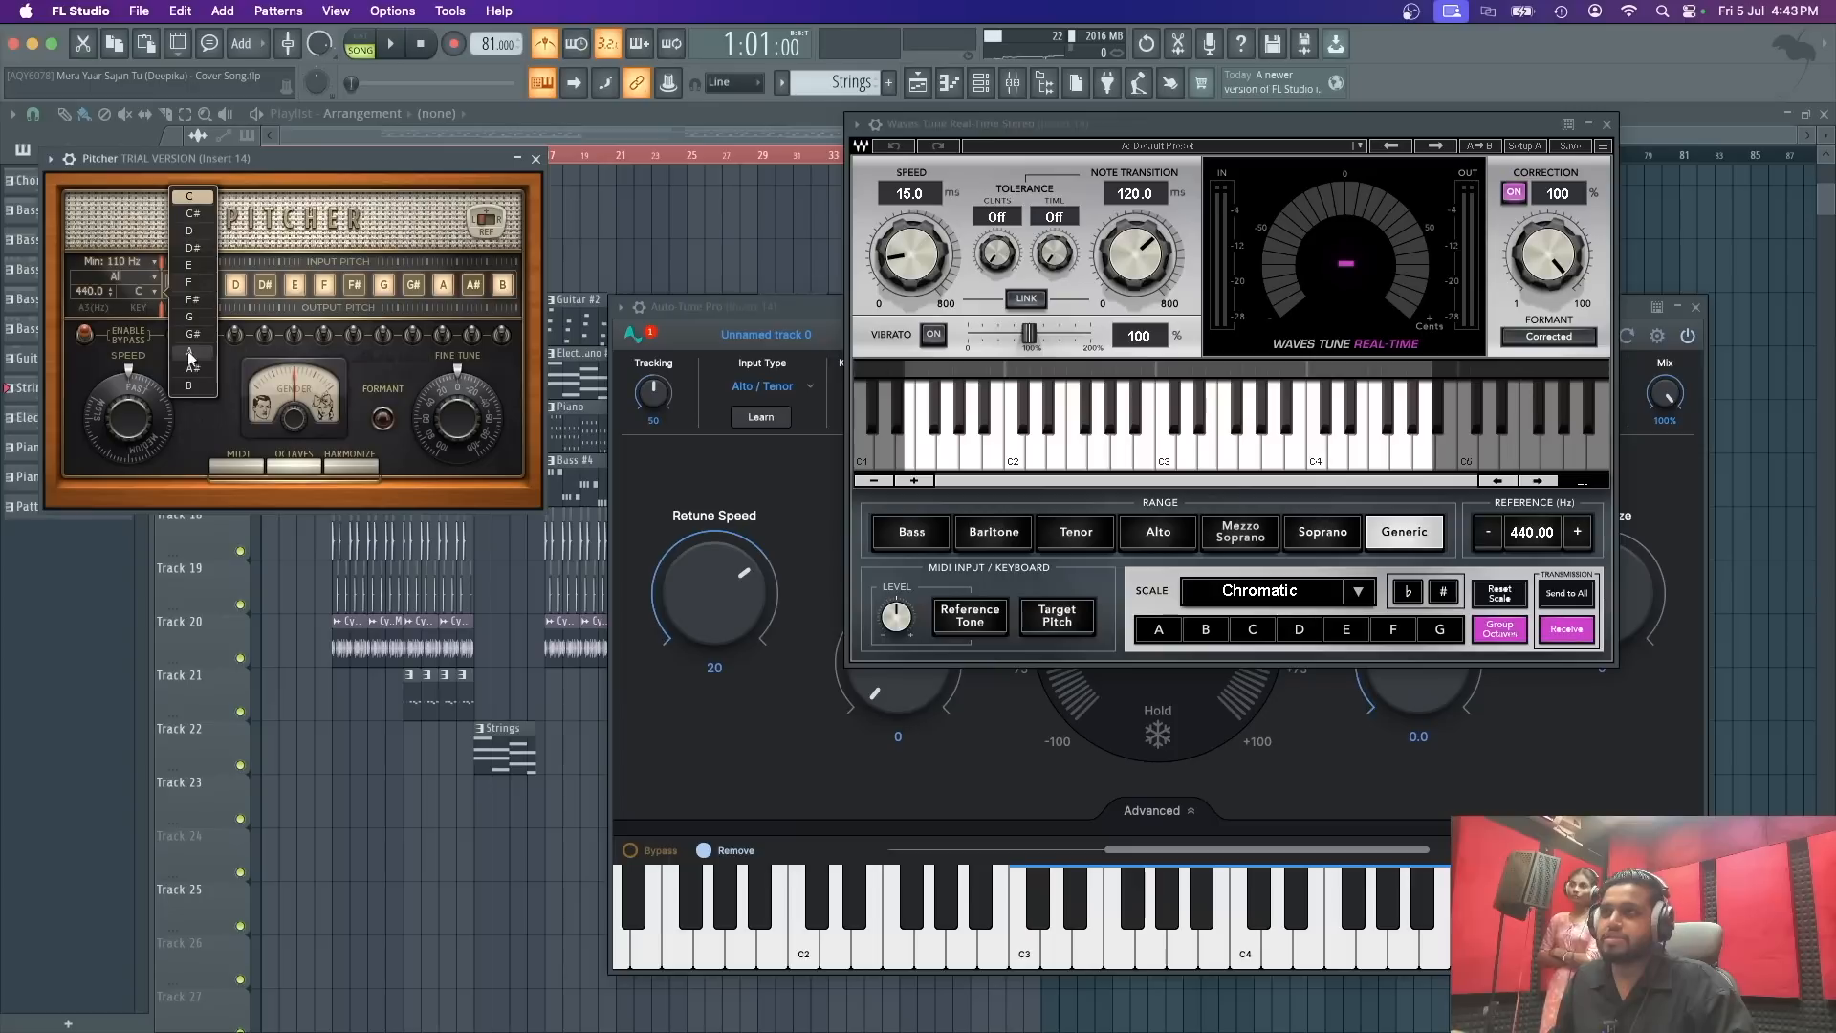
left_click(151, 337)
left_click(132, 277)
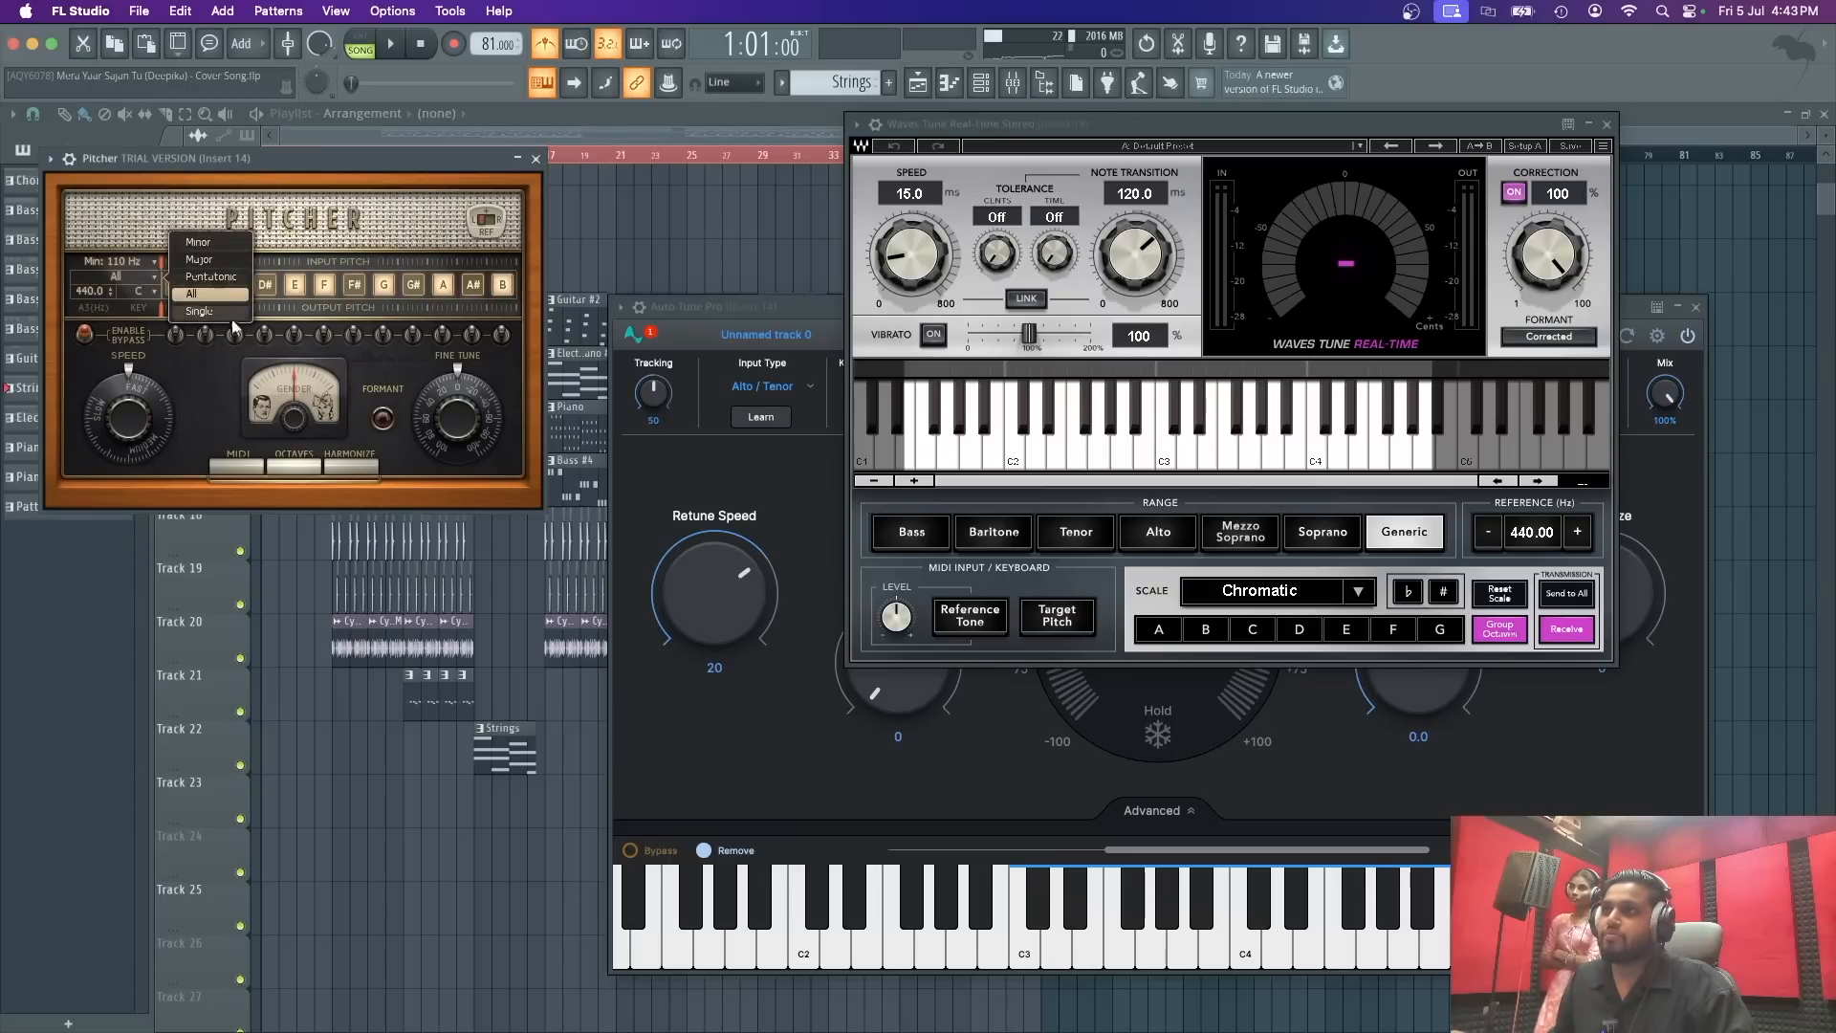
left_click(217, 365)
left_click_drag(128, 418, 128, 382)
Step: Set the scale root in Waves Tune Real-Time to F
left_click_drag(1052, 124, 443, 121)
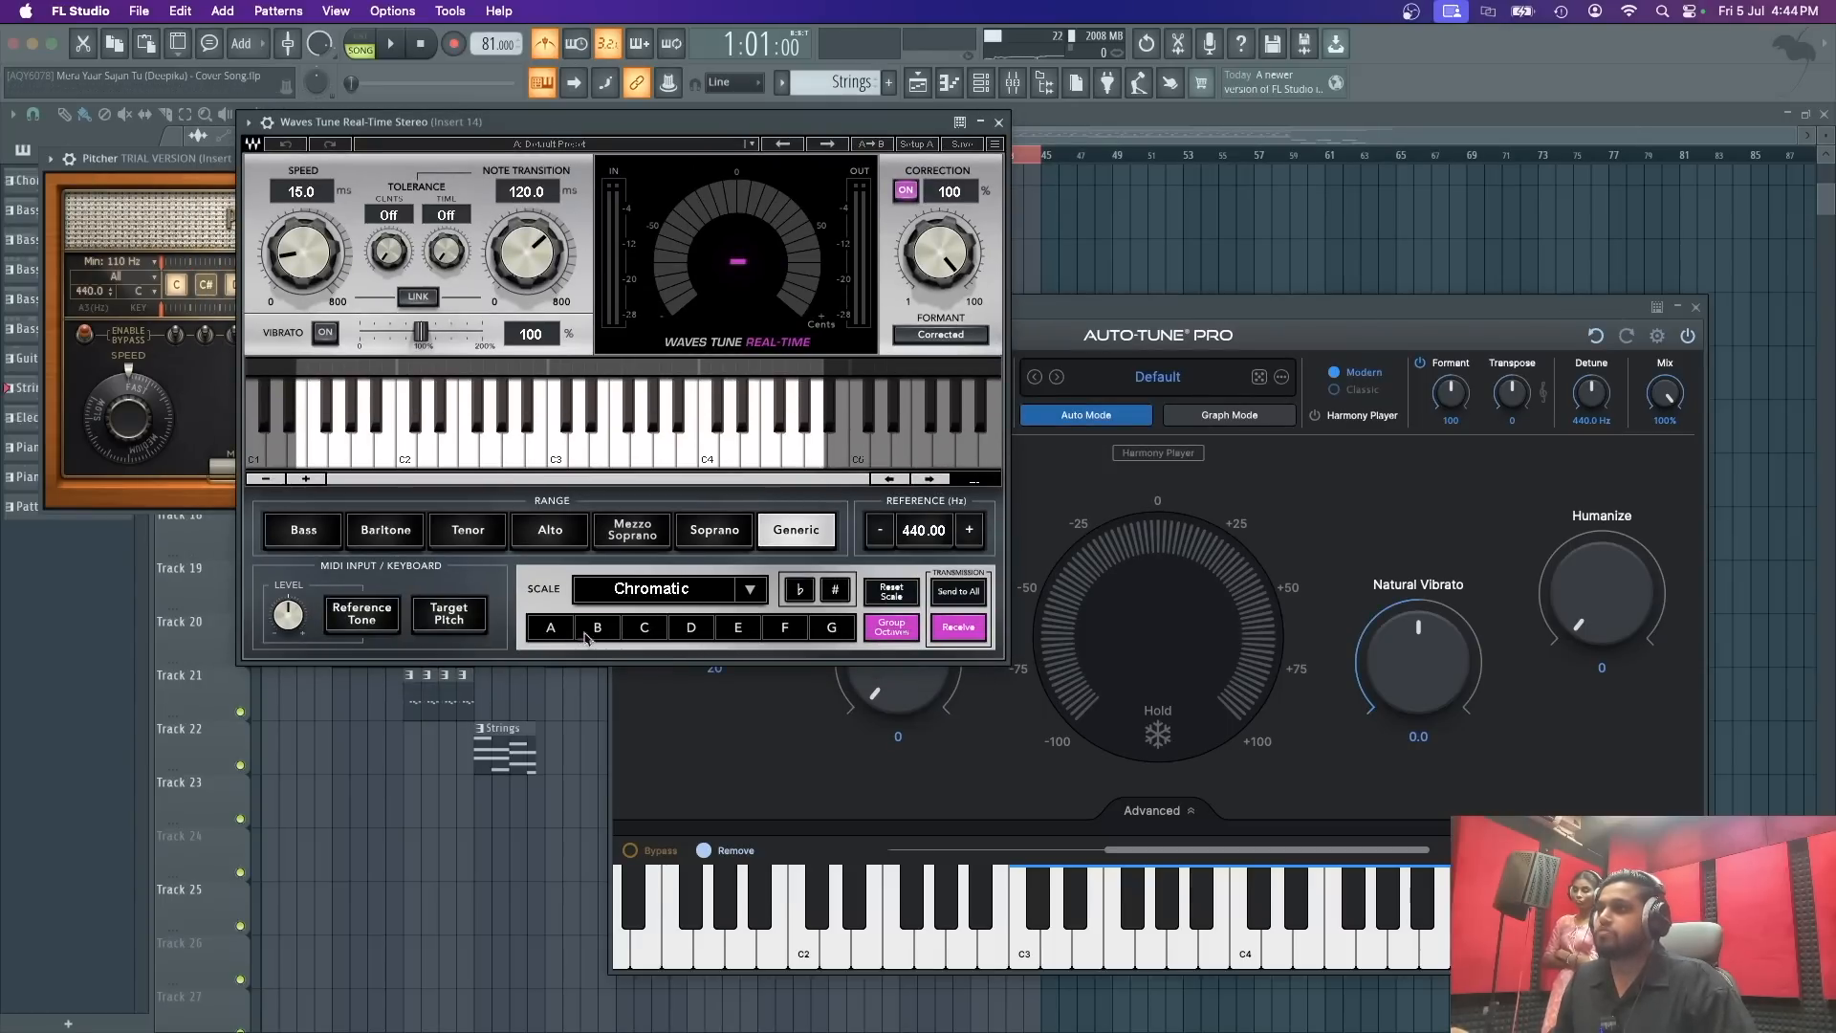
left_click(738, 629)
left_click(791, 631)
left_click(673, 635)
left_click(767, 630)
left_click(728, 600)
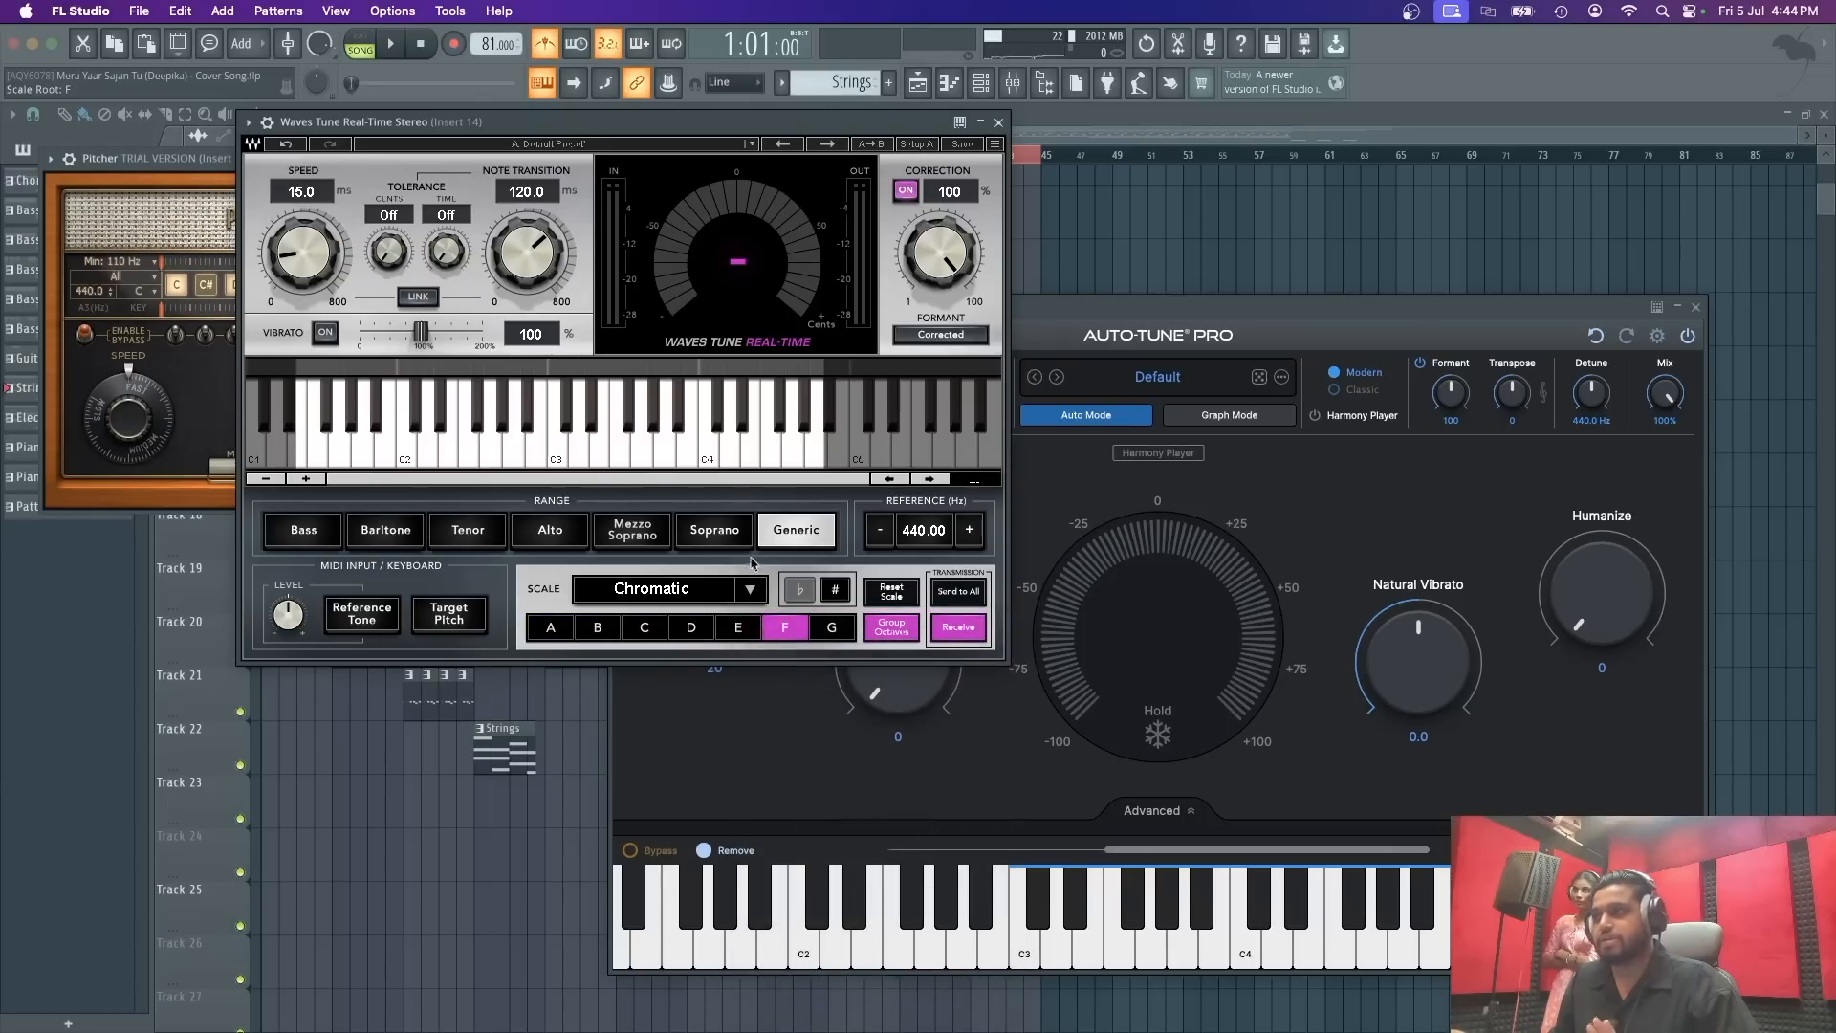
Step: Set the Speed in Waves Tune Real-Time to 33.2 ms
left_click_drag(659, 122, 579, 102)
left_click_drag(203, 232, 355, 100)
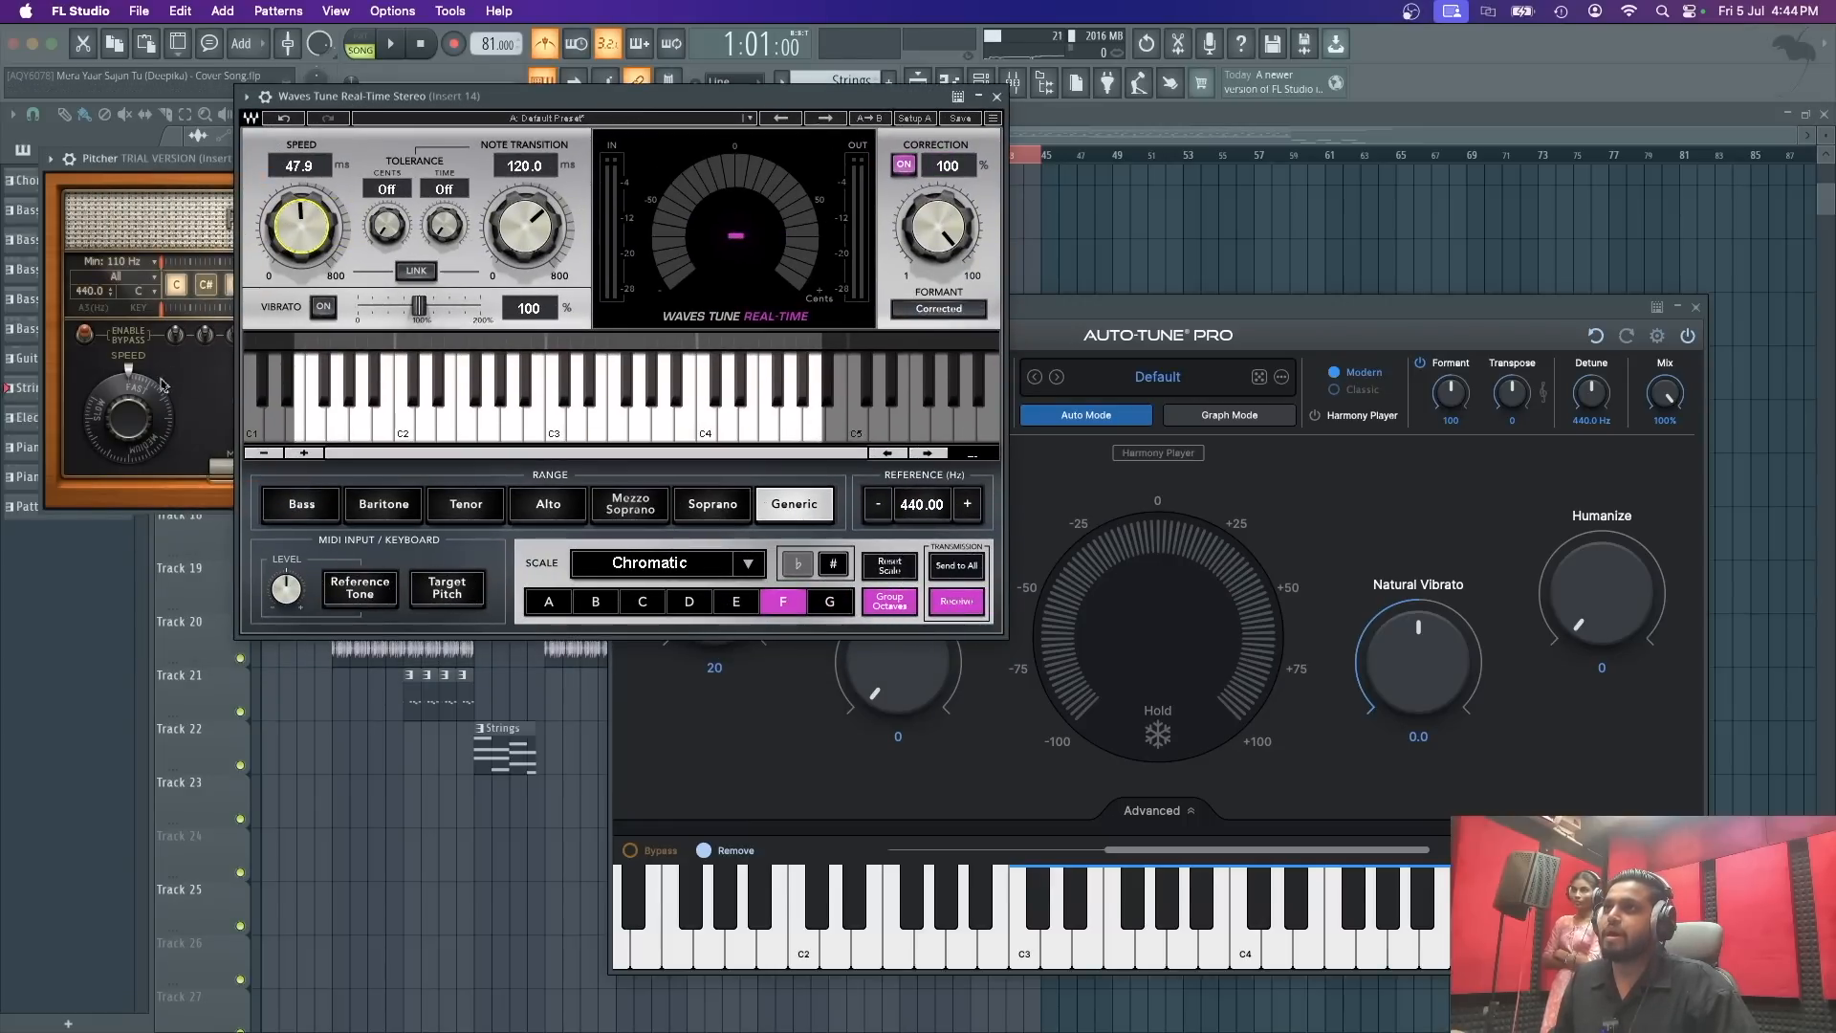
left_click_drag(312, 235, 316, 259)
Step: Set Retune Speed to 27 and Flex Tune to 50 in Auto-Tune Pro
left_click_drag(1198, 316, 1167, 173)
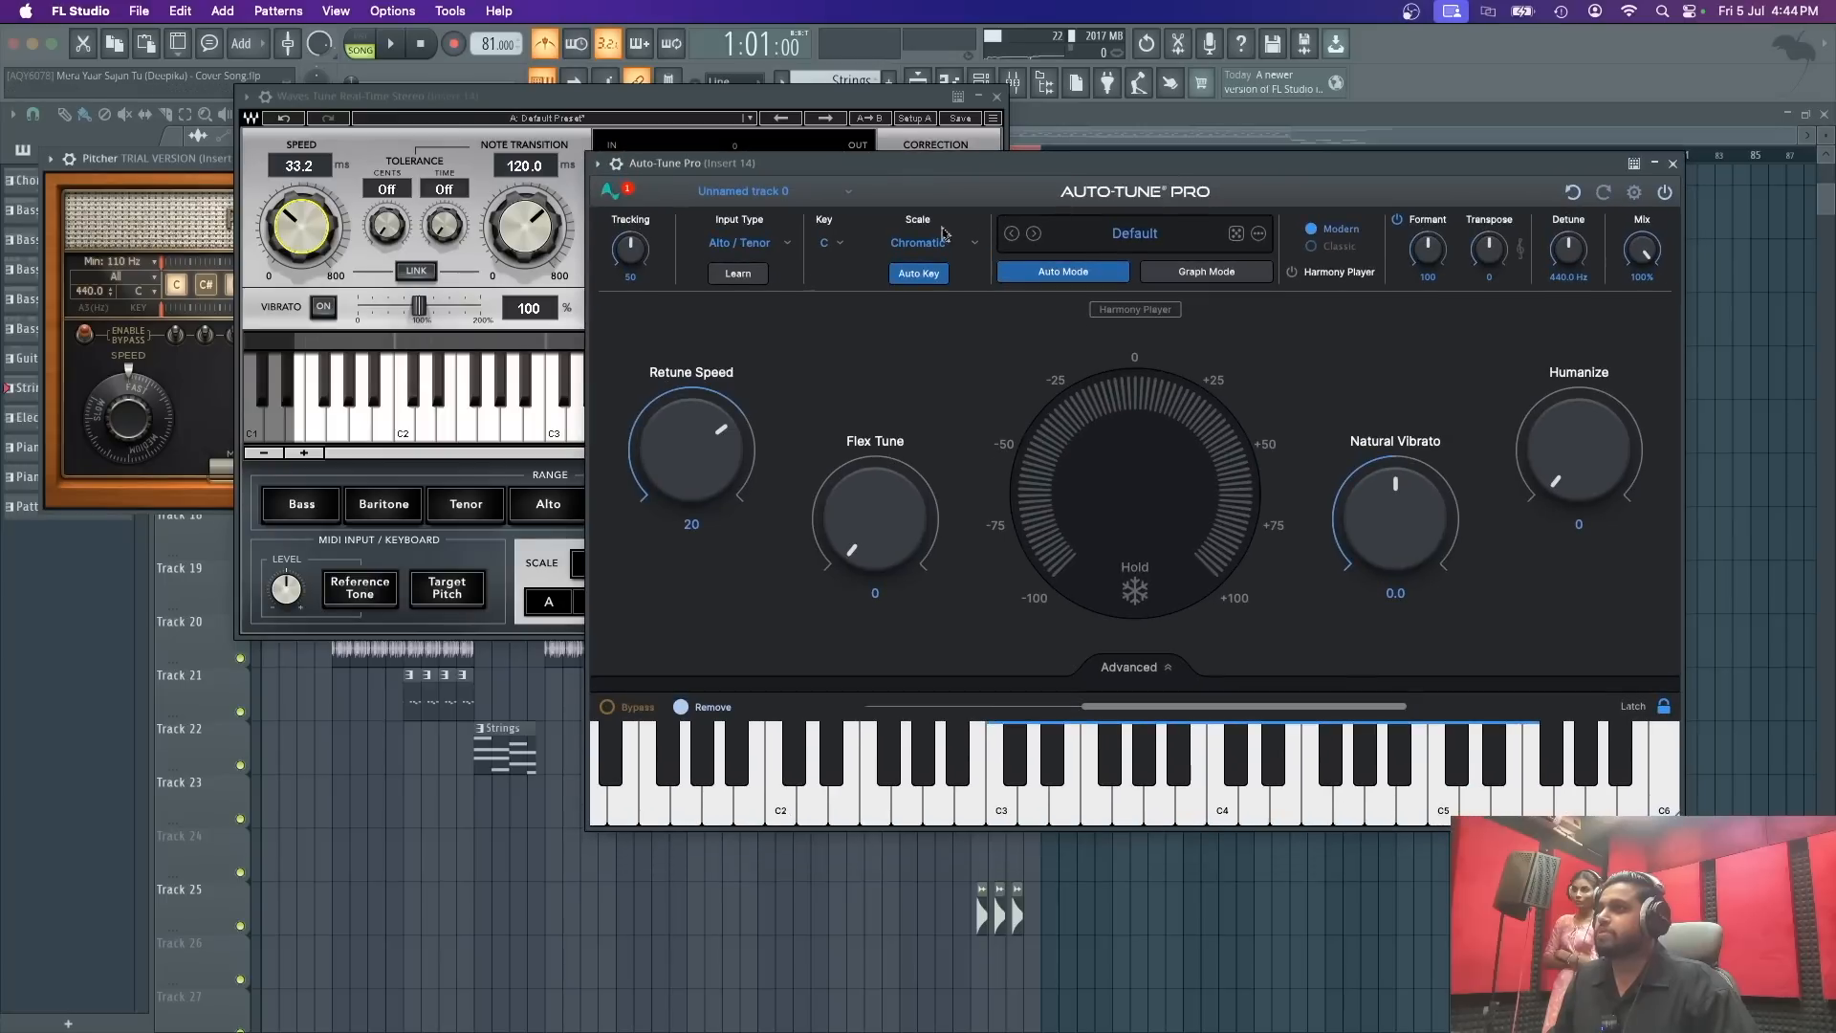
mouse_move(670, 458)
left_mouse_down()
mouse_move(682, 478)
mouse_move(662, 454)
left_mouse_up()
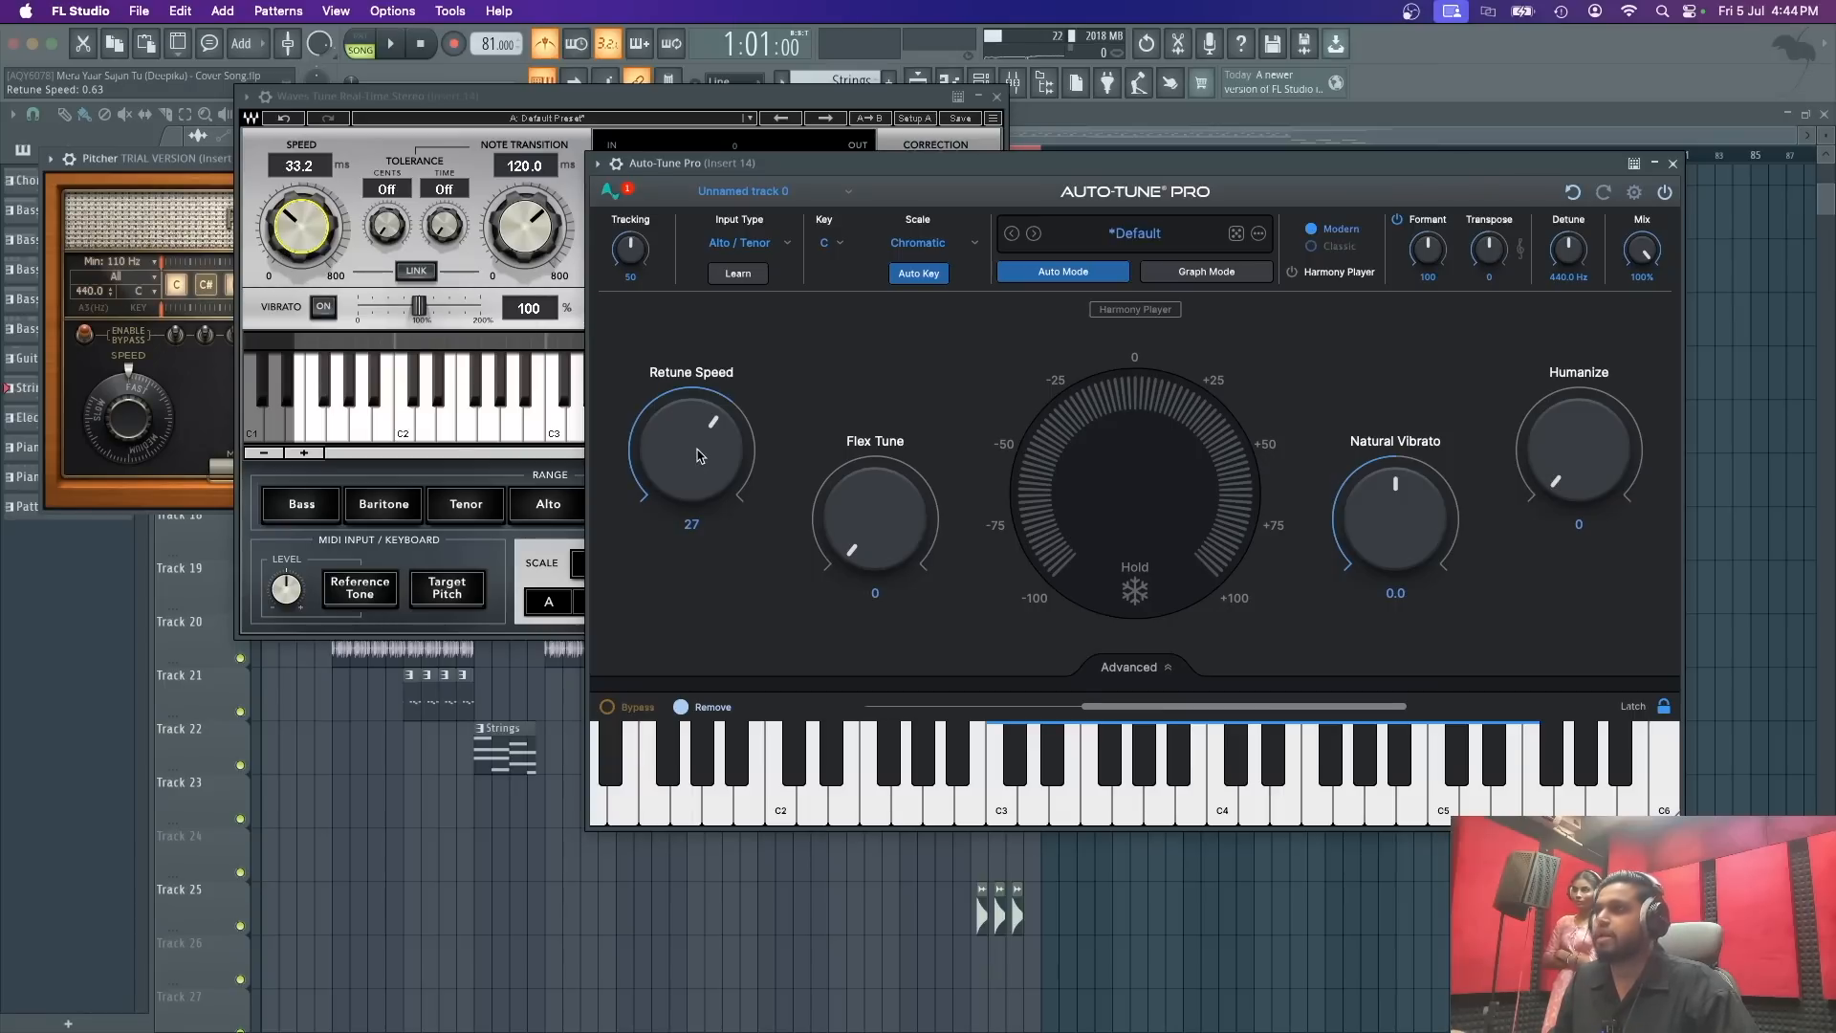
left_click_drag(860, 545, 867, 481)
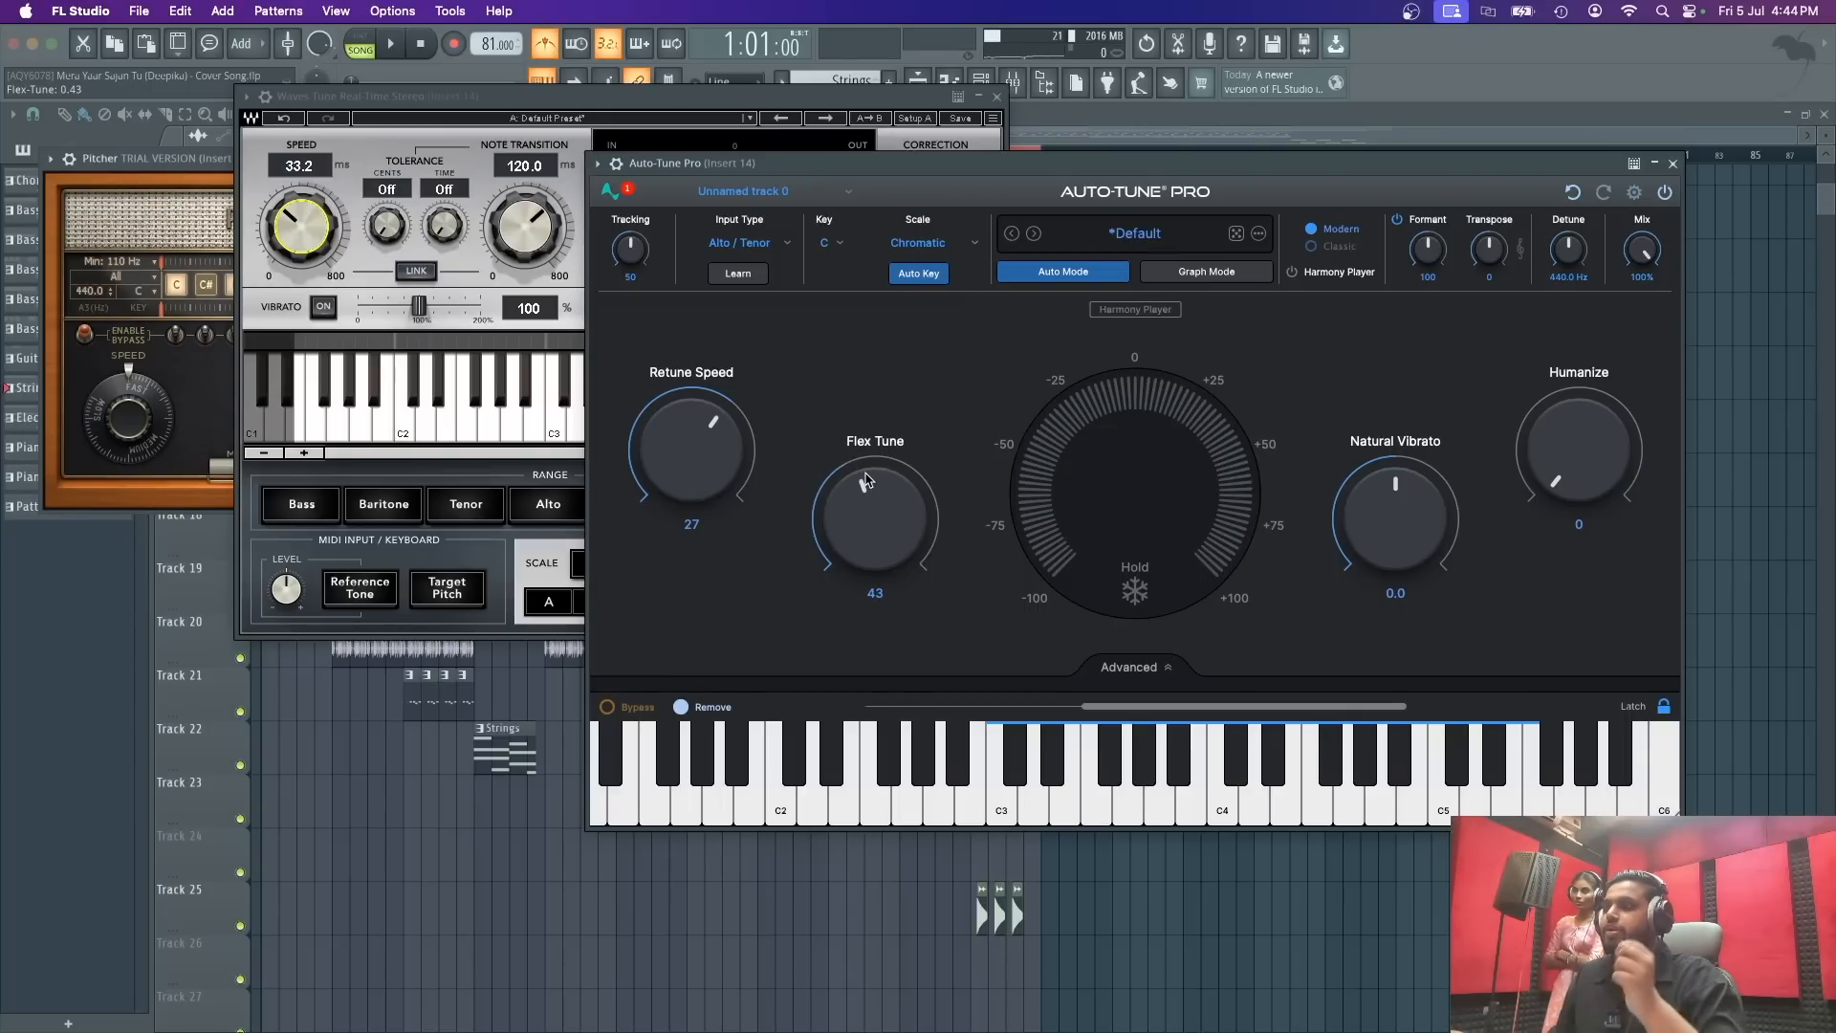
left_click_drag(866, 481, 871, 517)
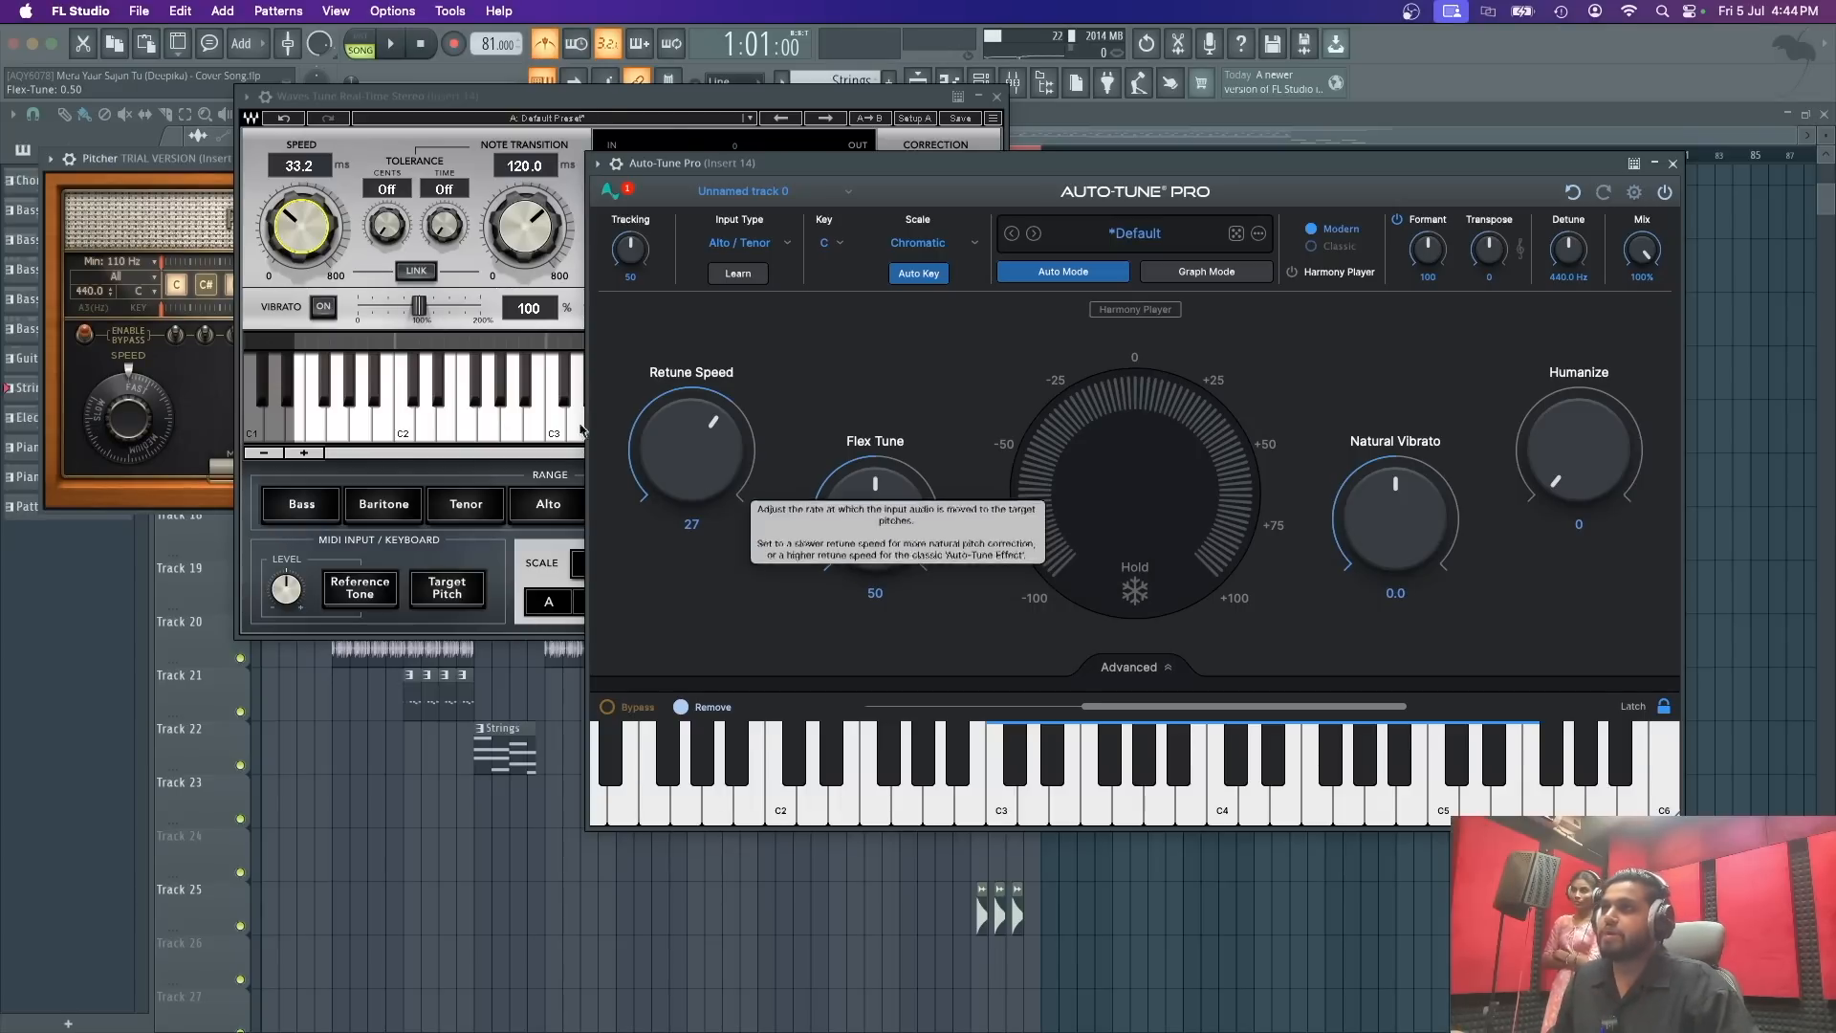
Step: Examine the key and scale choices in Auto-Tune Pro
left_click(826, 245)
left_click(832, 246)
left_click(918, 245)
left_click(934, 206)
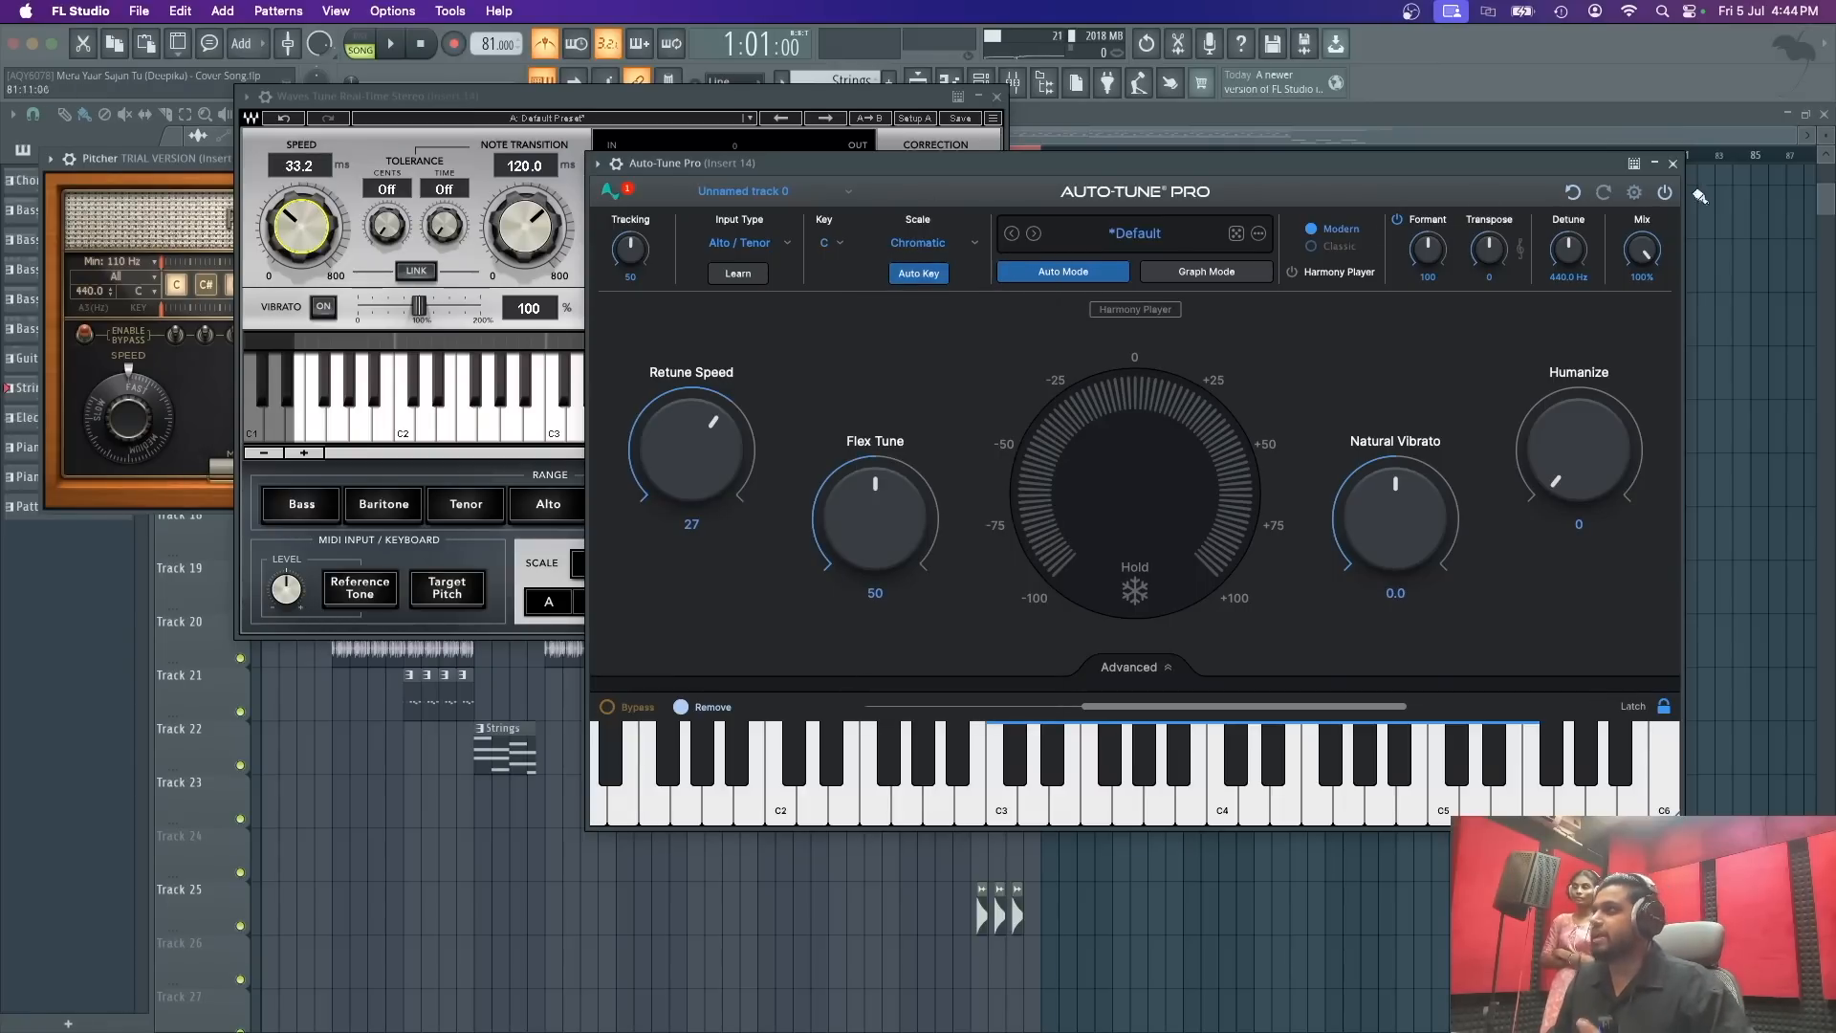
Step: Spread the three pitch correction plugin windows apart and close the Pitcher window
left_click_drag(765, 163, 820, 205)
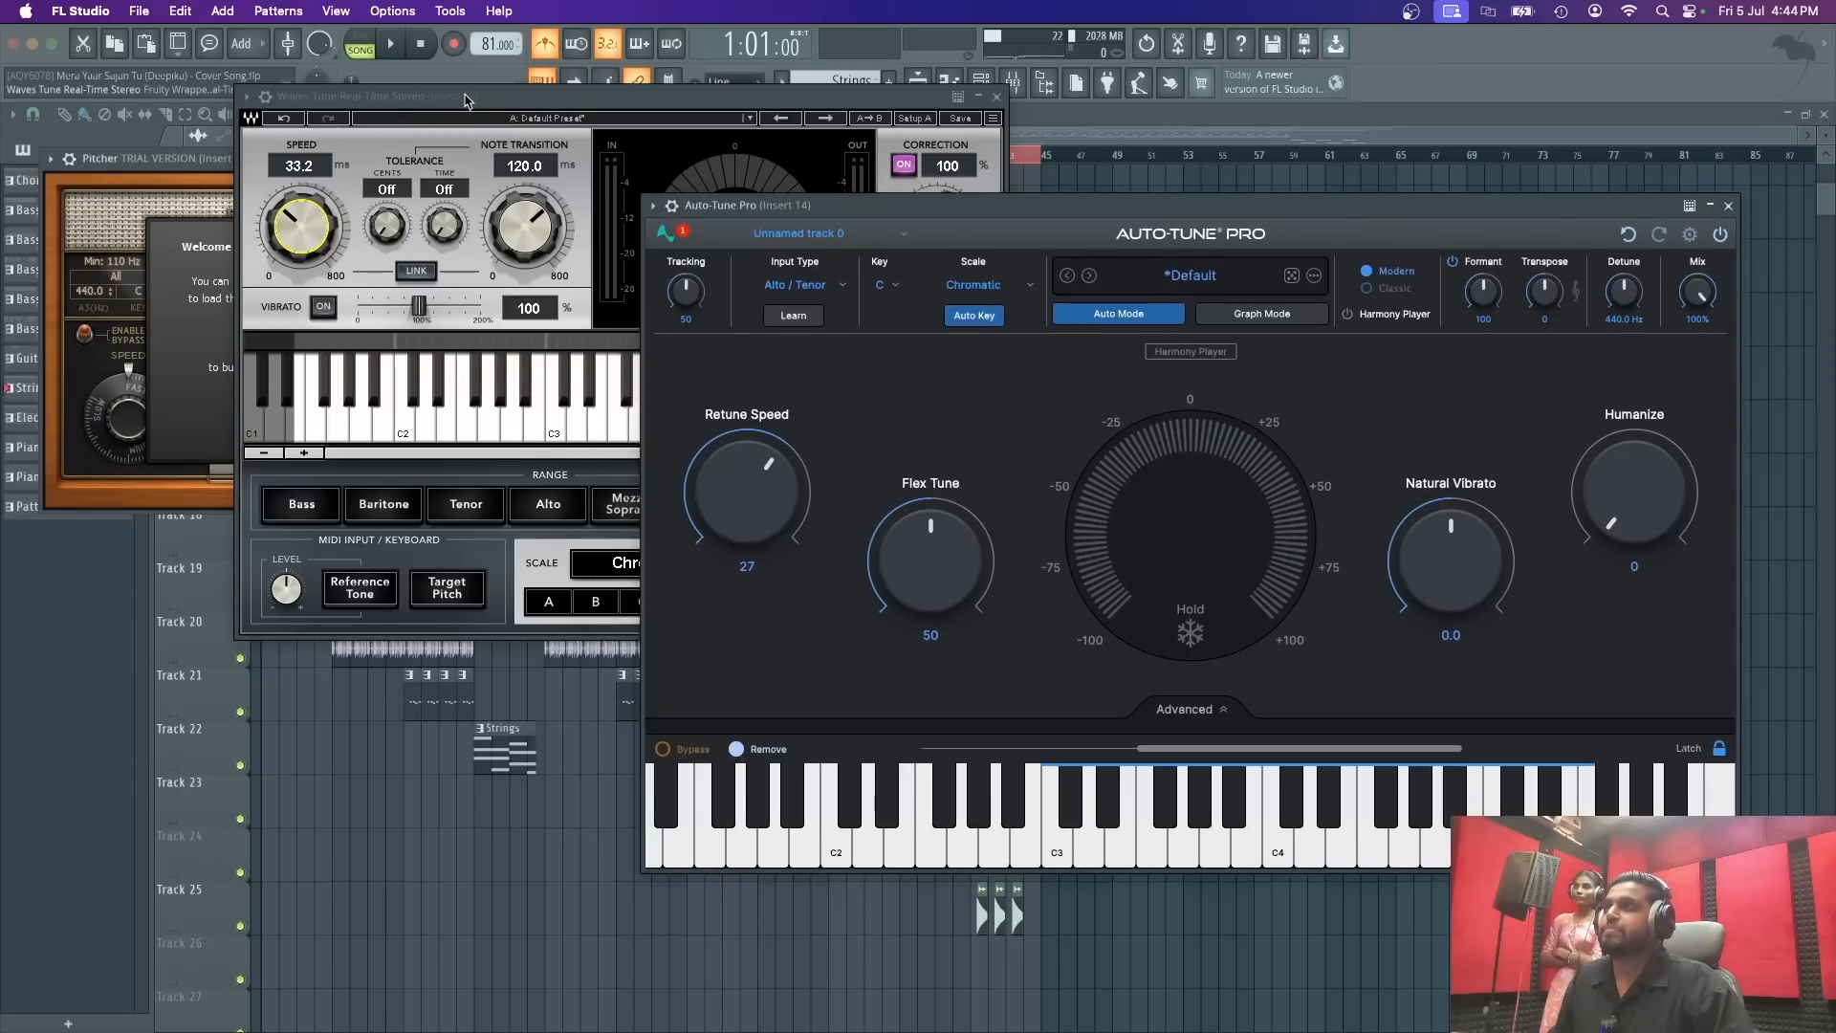
left_click_drag(363, 96, 459, 115)
left_click_drag(243, 333, 184, 646)
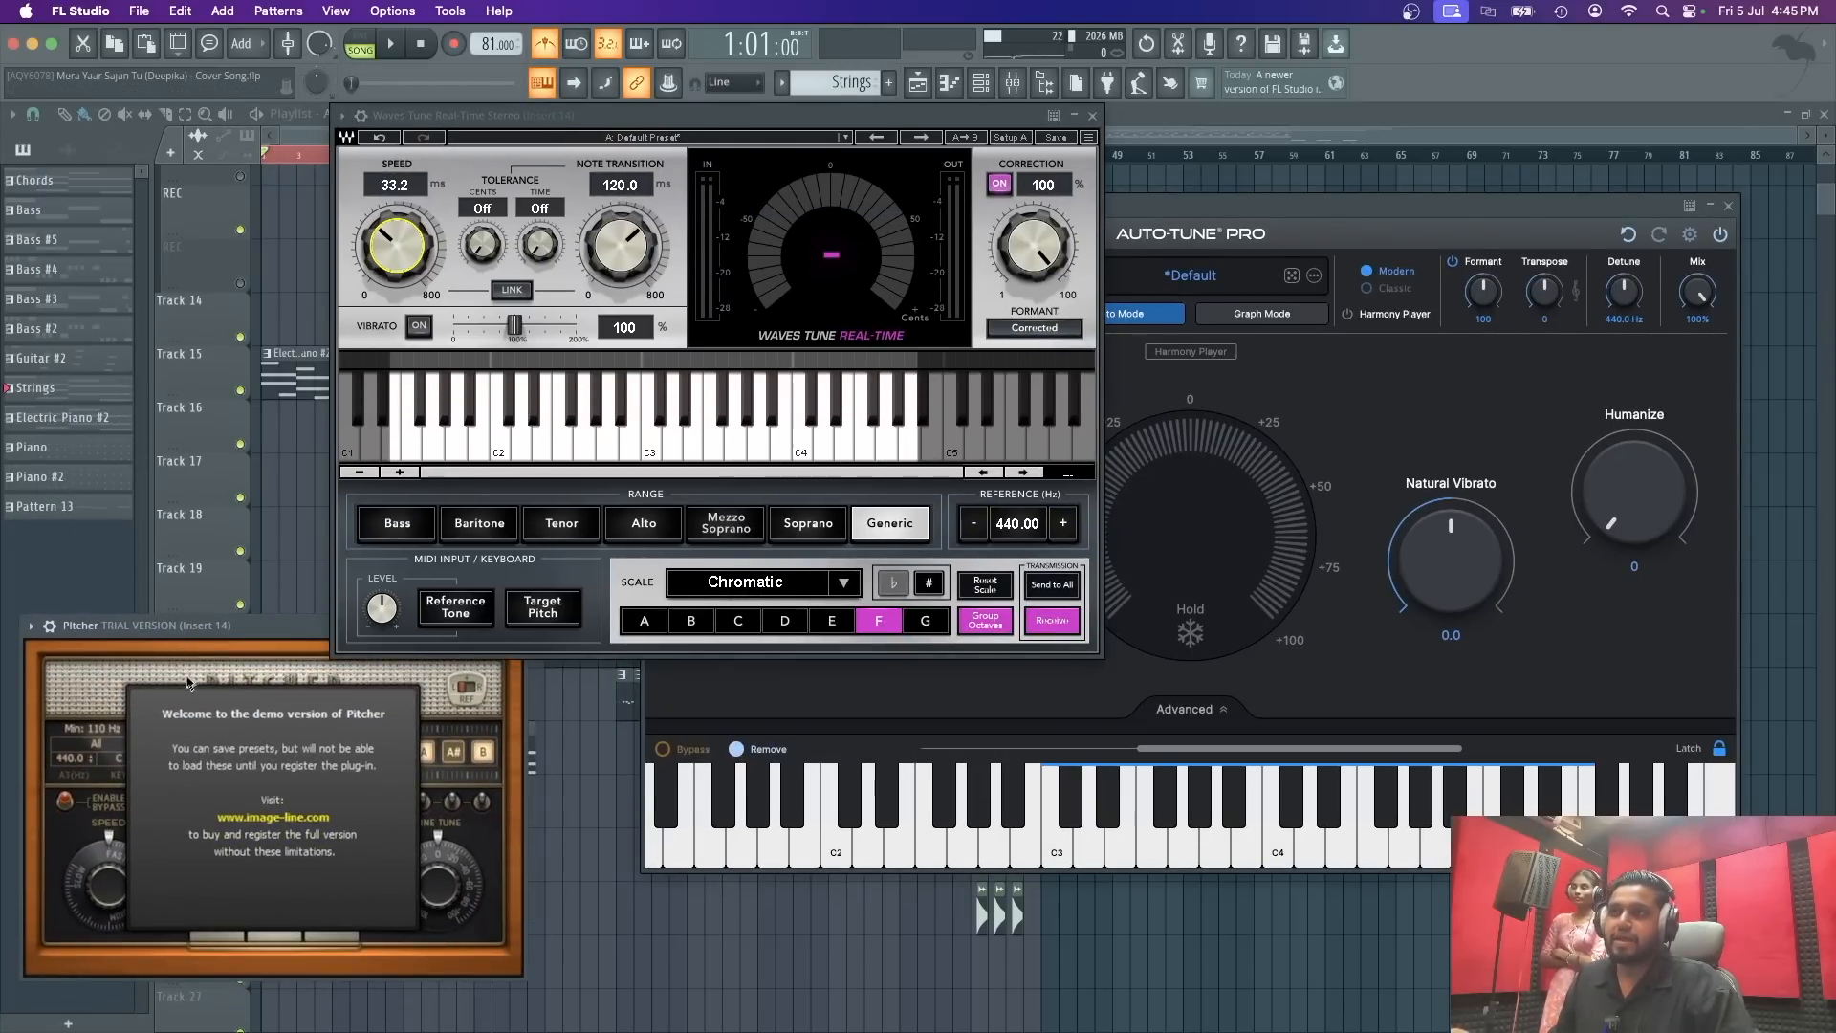
left_click(187, 682)
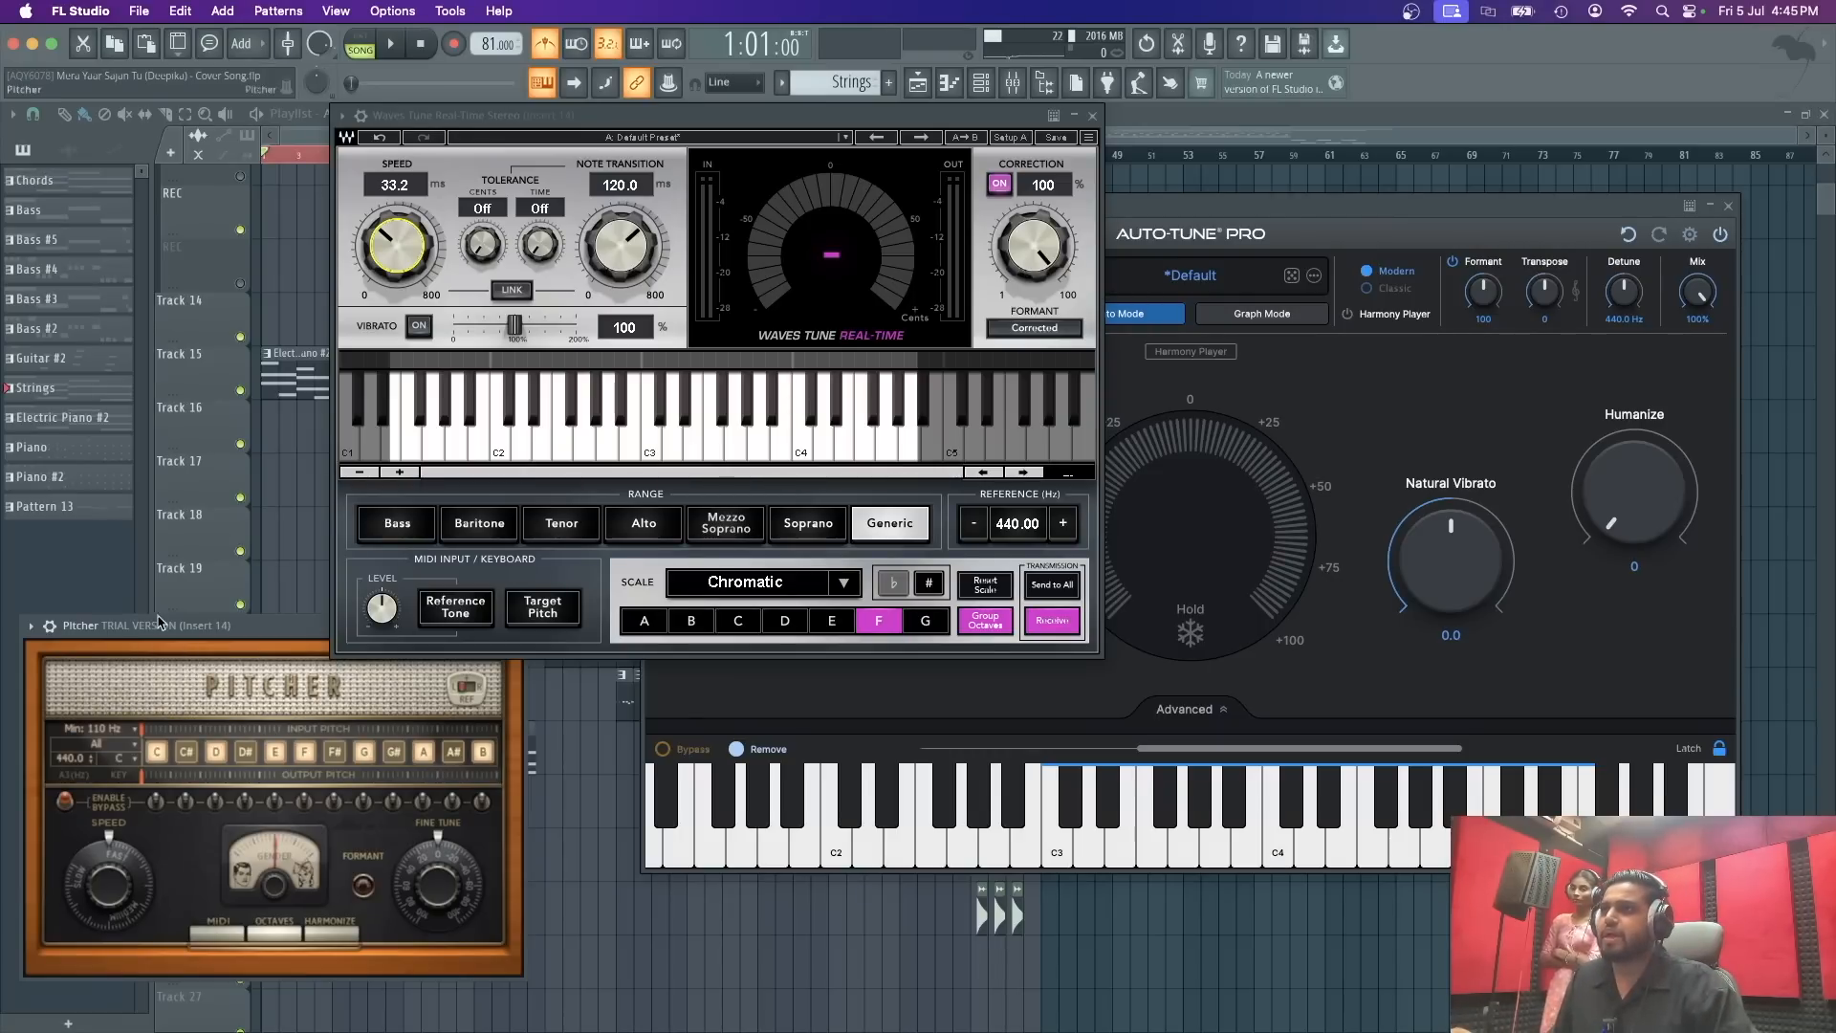
left_click_drag(192, 626, 108, 700)
left_click(430, 699)
Step: Reposition and close the Waves Tune Real-Time and Auto-Tune Pro windows
left_click_drag(620, 118, 515, 264)
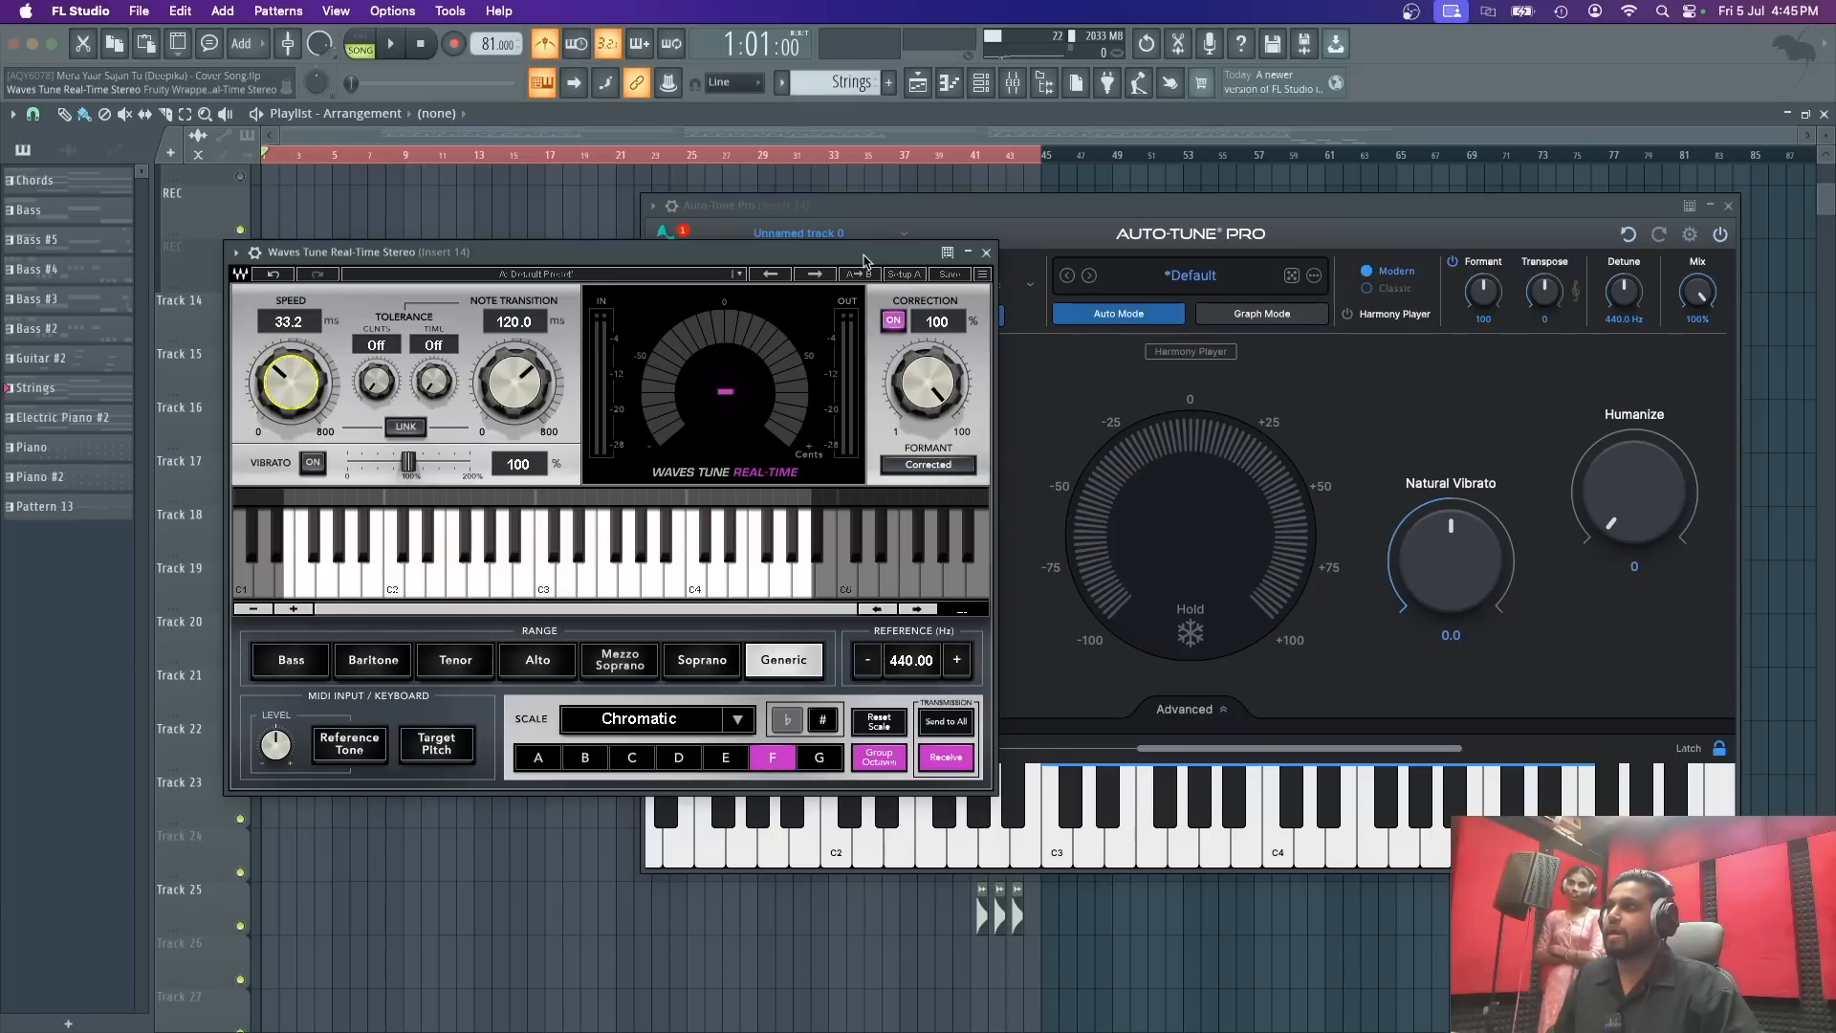
left_click_drag(853, 273, 779, 276)
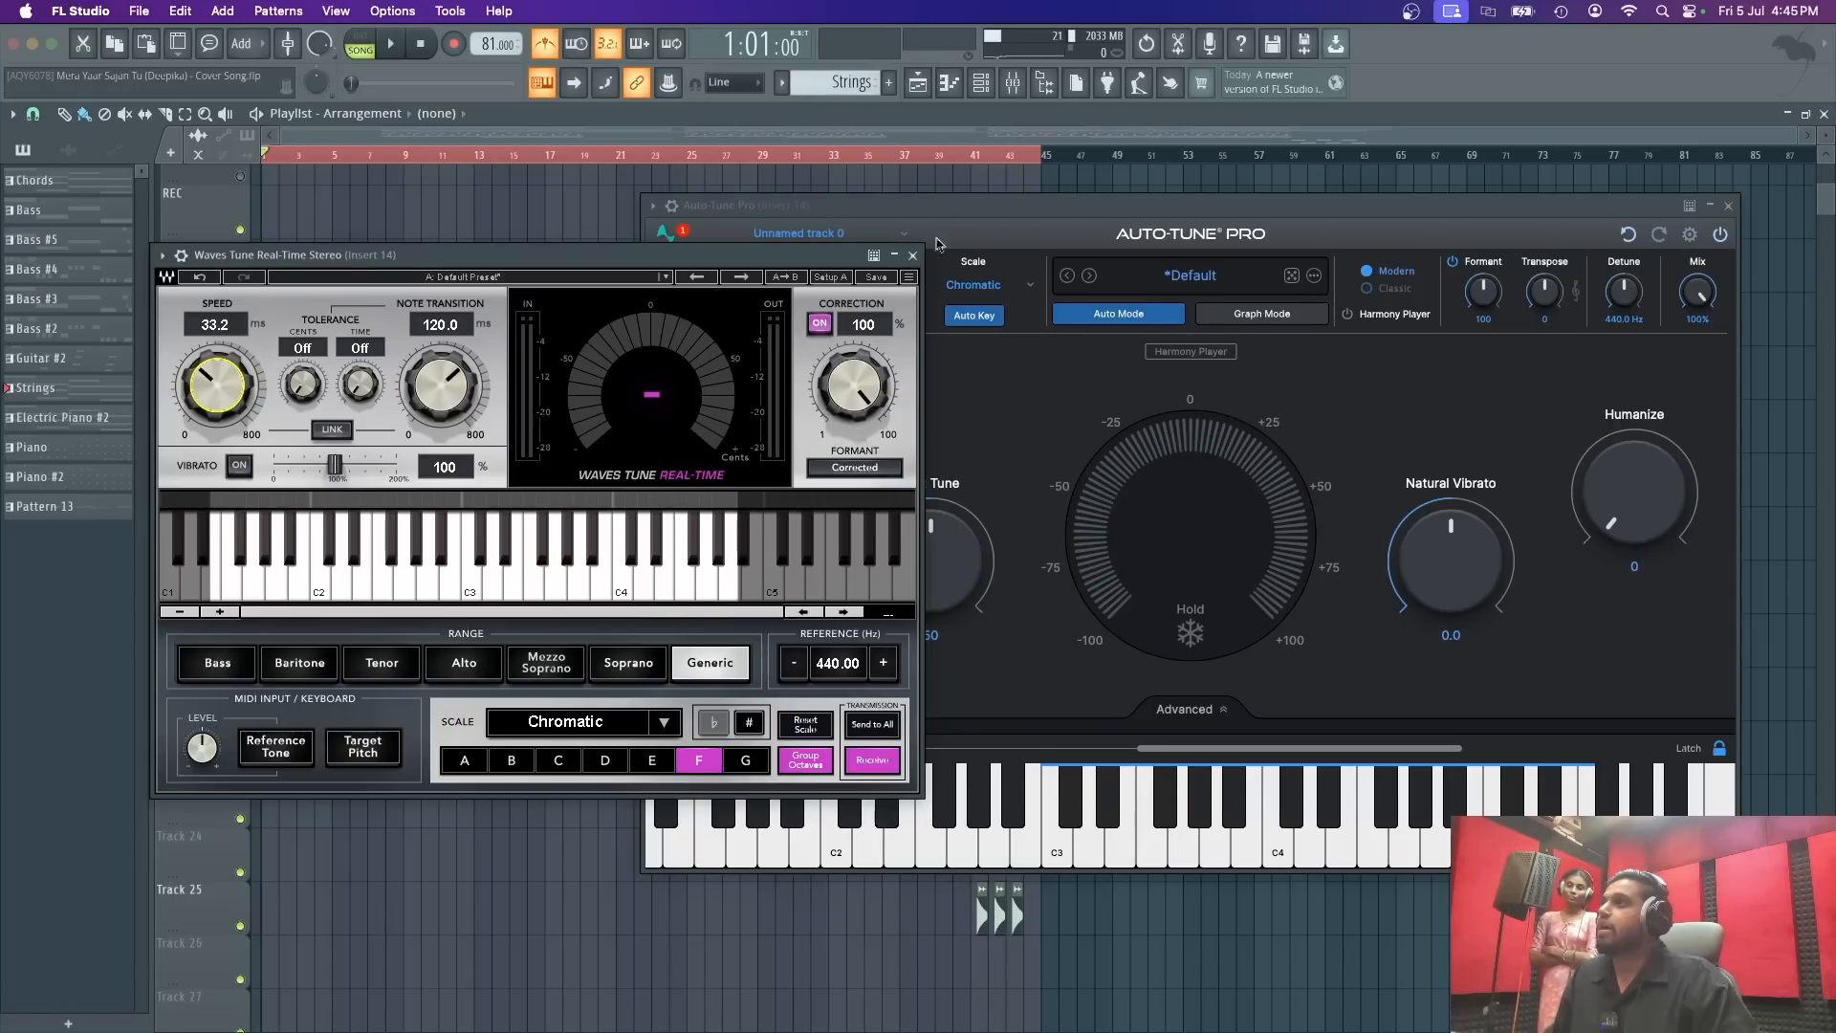
left_click(912, 255)
left_click_drag(976, 223, 708, 249)
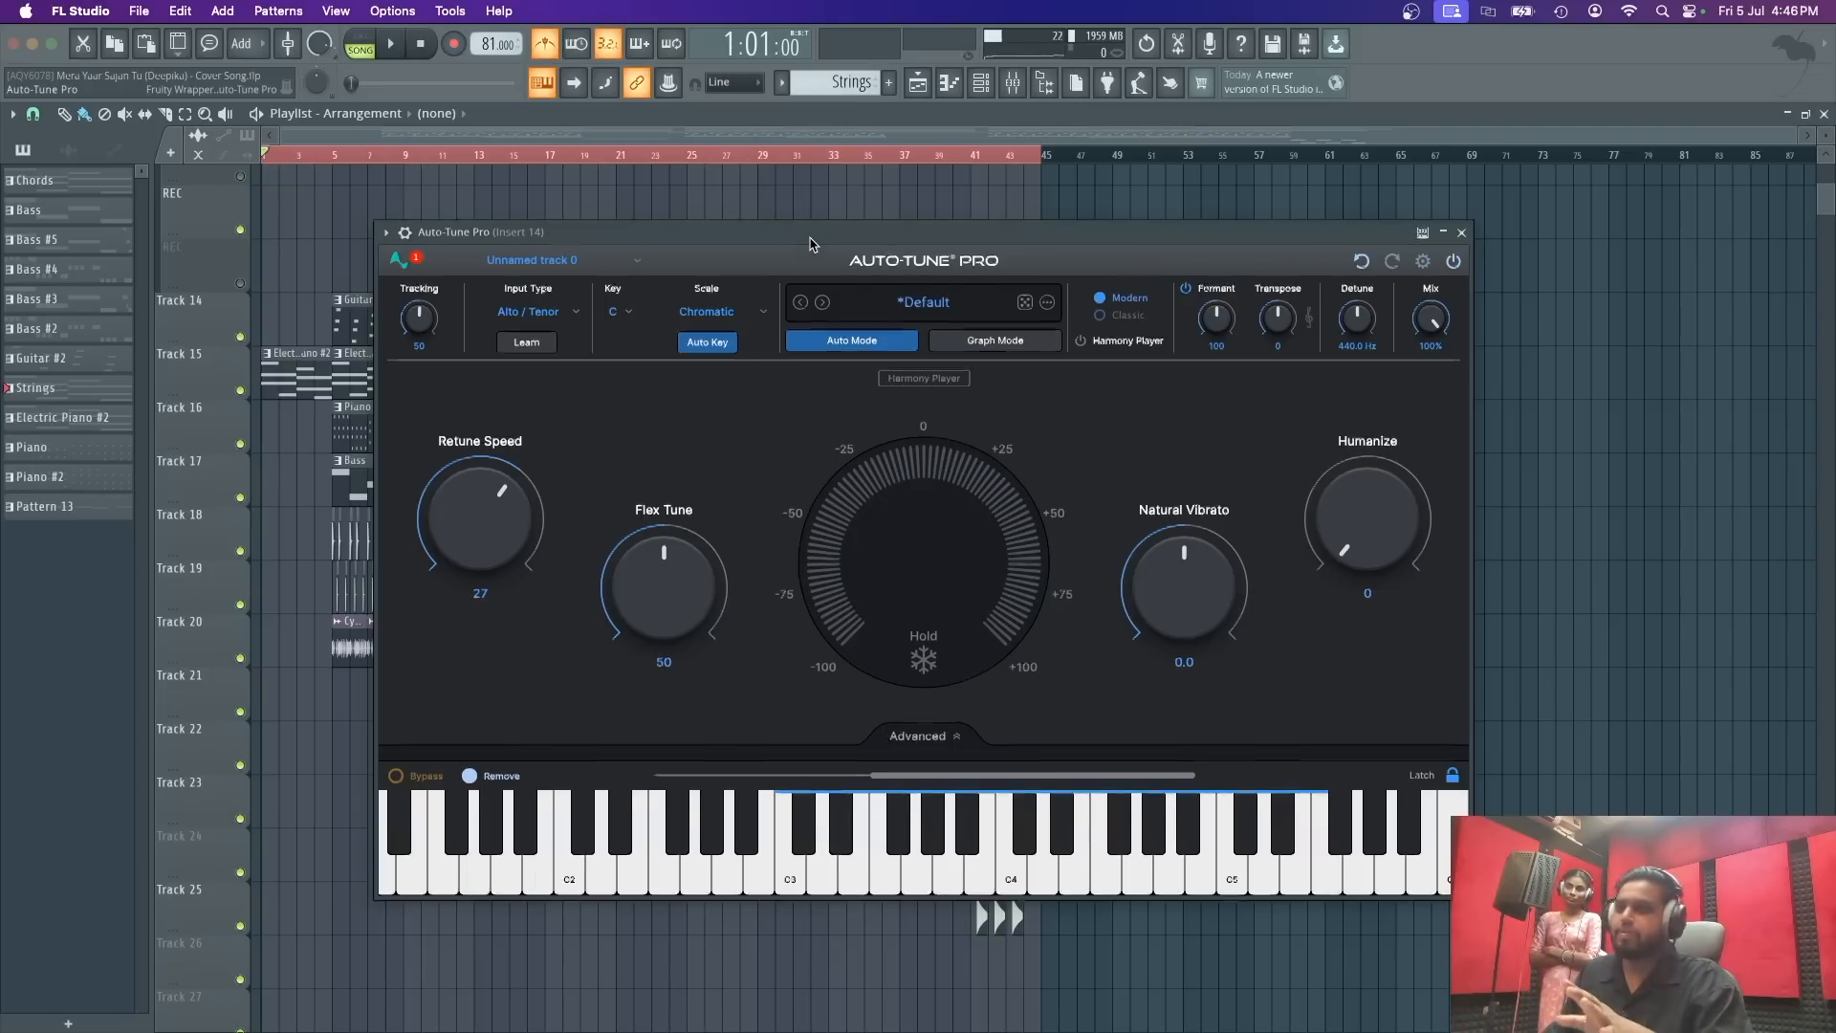
left_click_drag(810, 236, 776, 215)
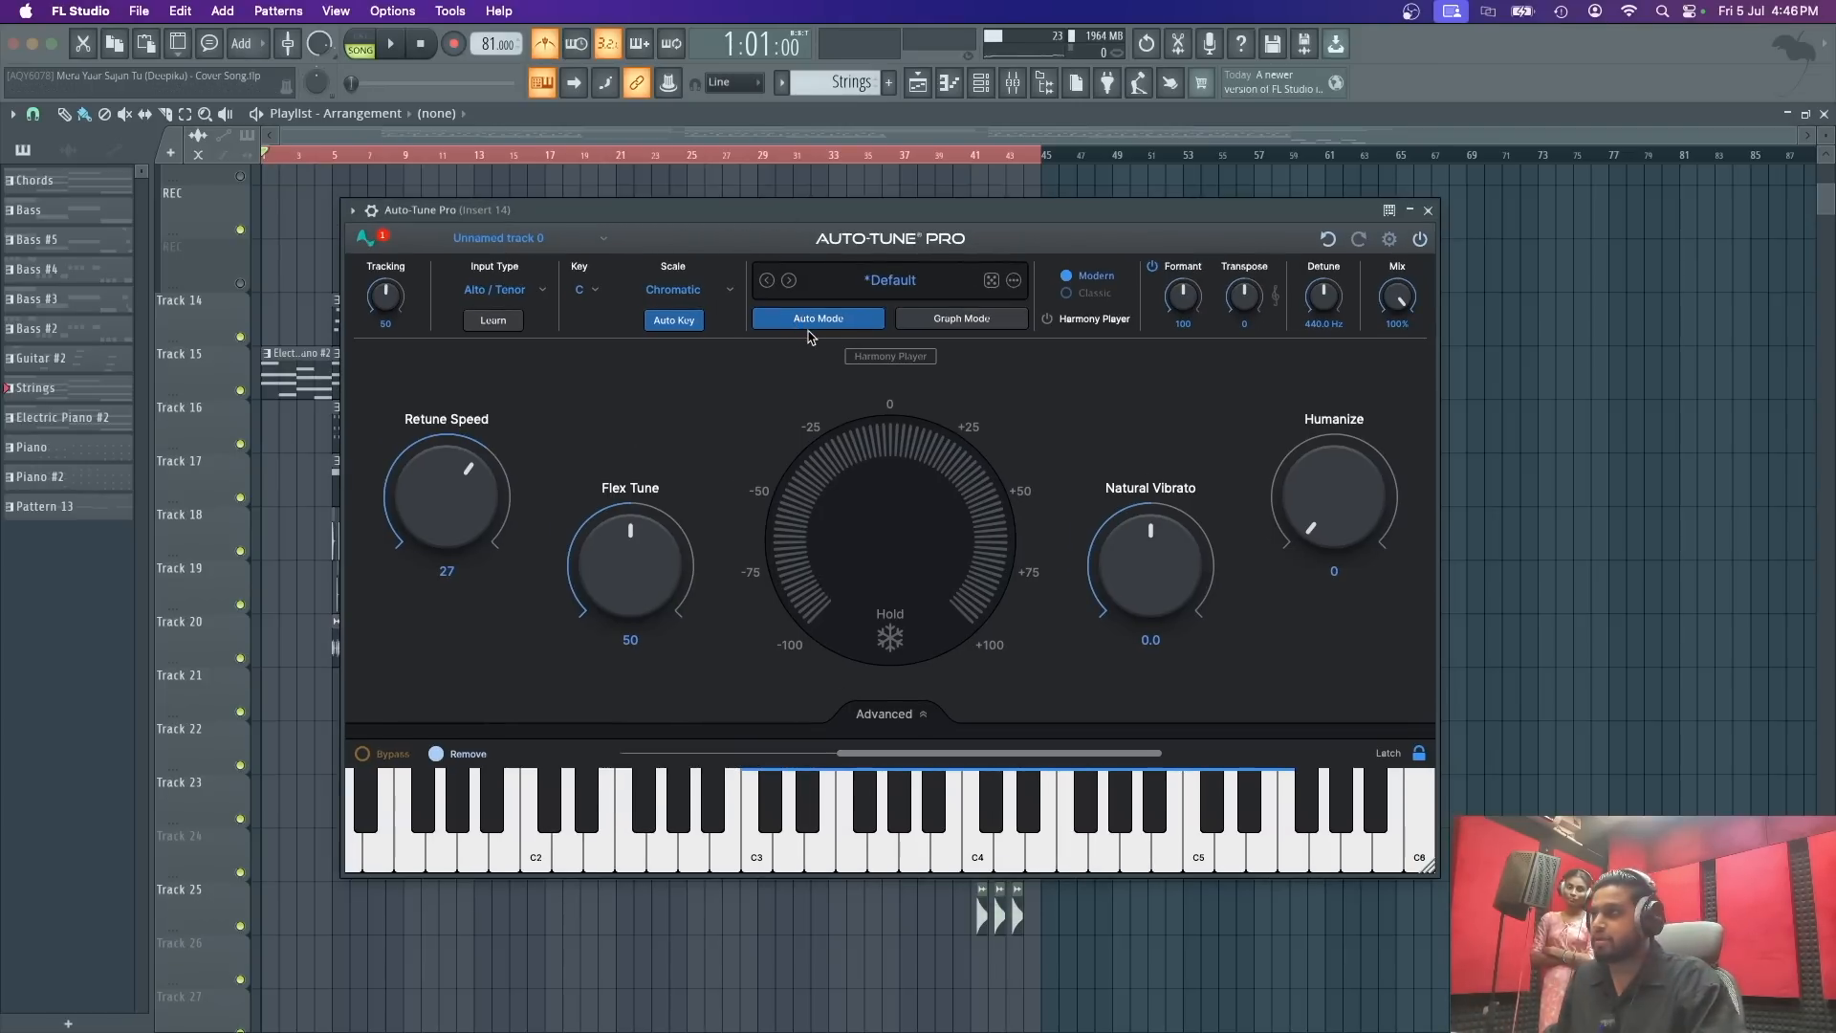
key("Escape")
Step: Remove Auto-Tune Pro, Waves Tune Real-Time and Pitcher from the effect slots of mixer Insert 14
left_click(1016, 86)
left_click(1635, 238)
left_click(1645, 278)
key("Return")
left_click(1635, 211)
left_click(1645, 251)
key("Return")
left_click(1634, 174)
left_click(1663, 240)
key("Return")
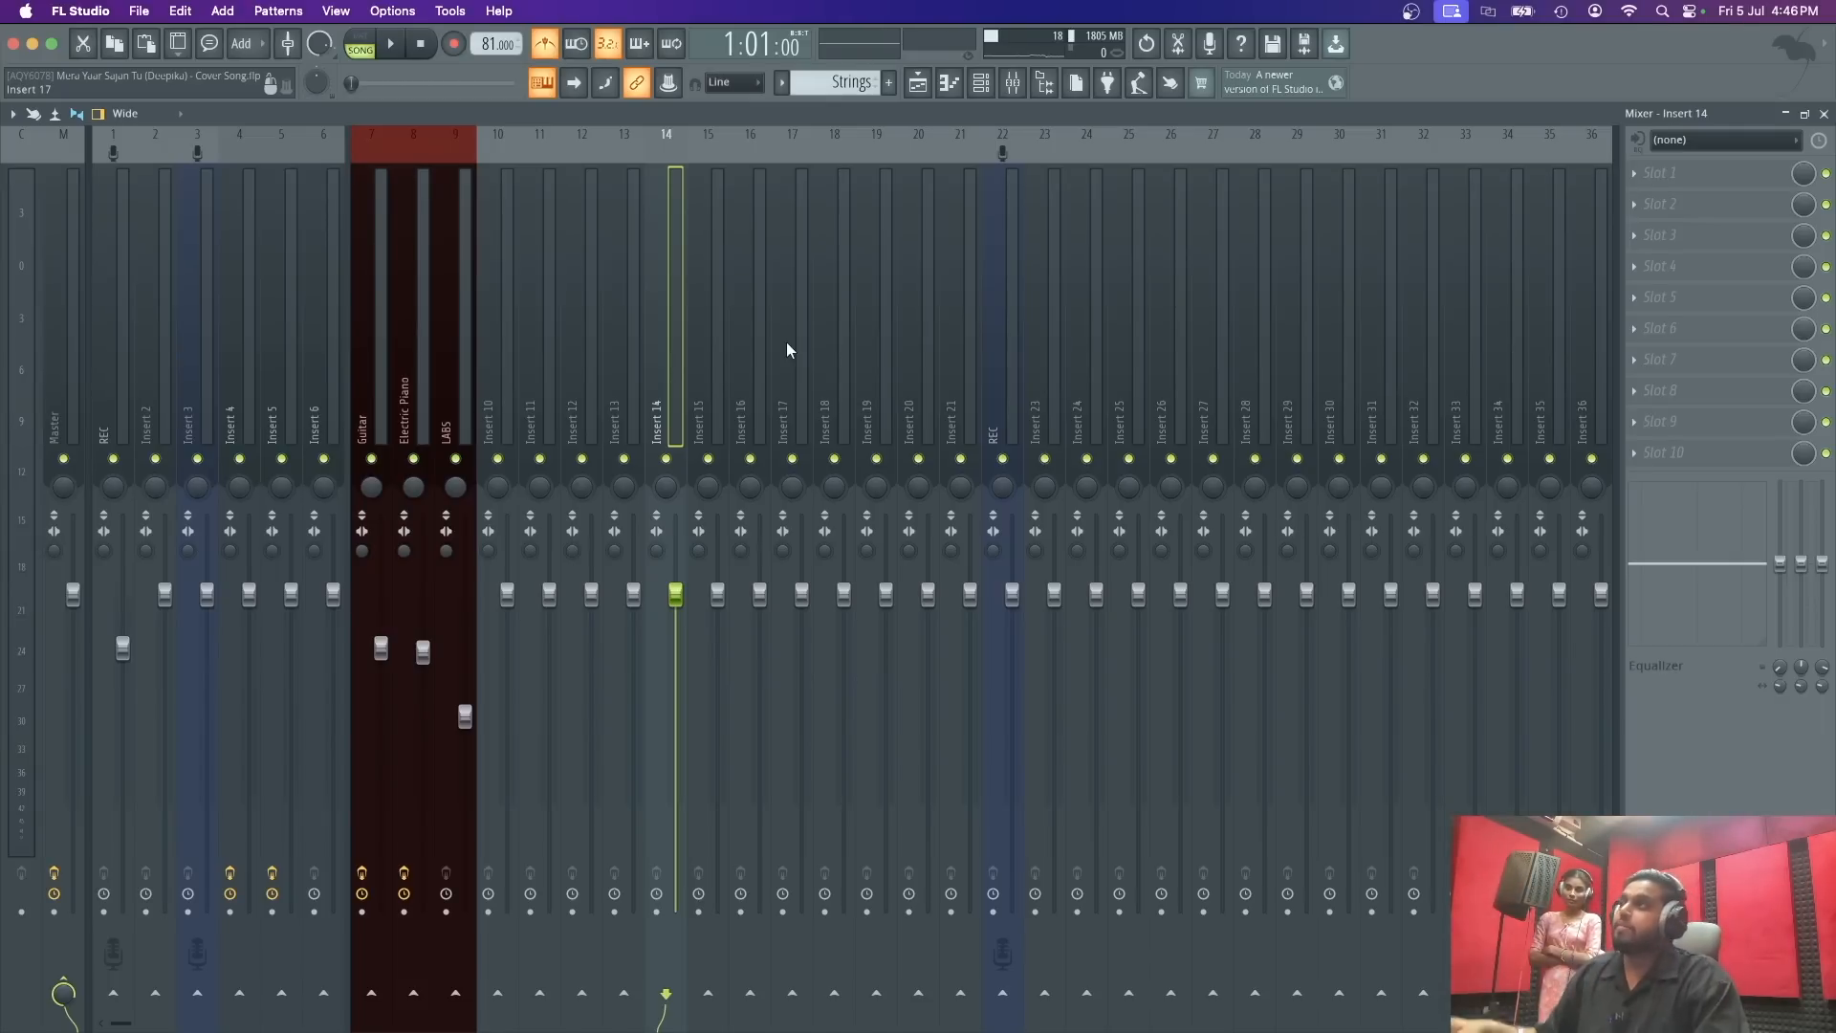
Step: Load Pitcher alone into slot 1 of mixer Insert 14 and close its window
left_click(1660, 173)
left_click(1419, 31)
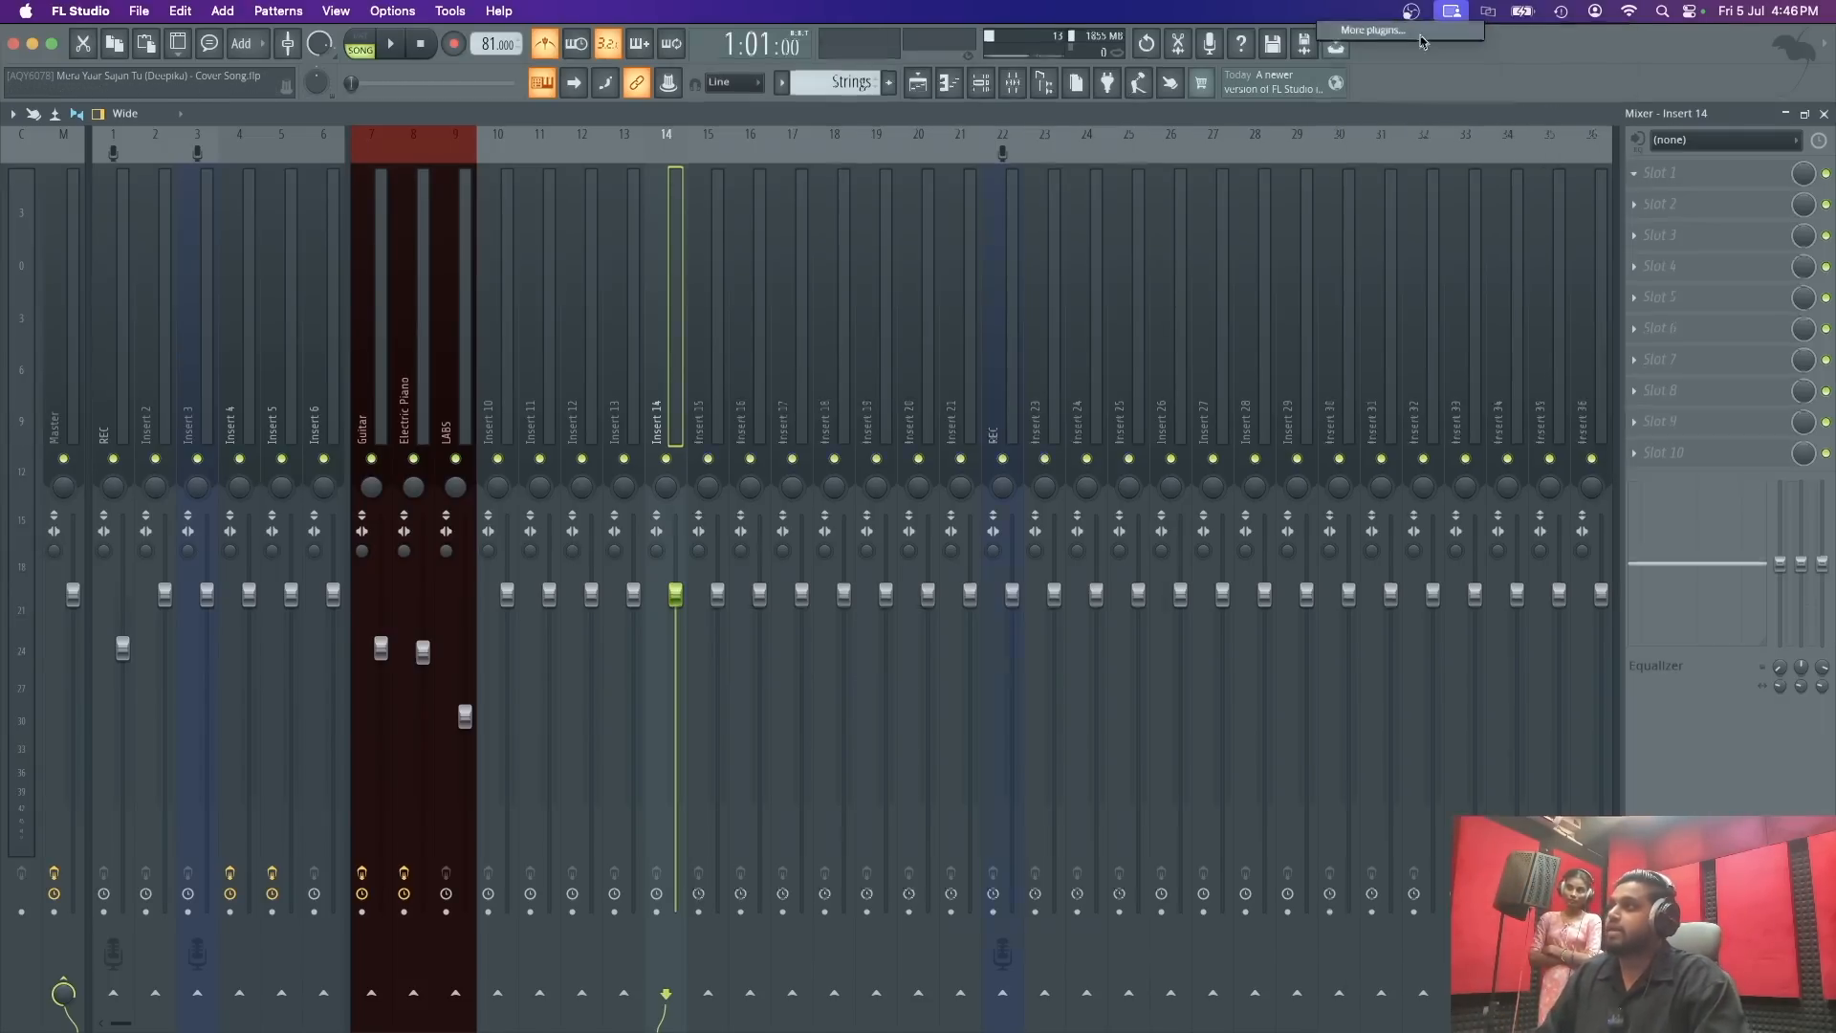
type("ptl")
key("BackSpace")
key("BackSpace")
key("BackSpace")
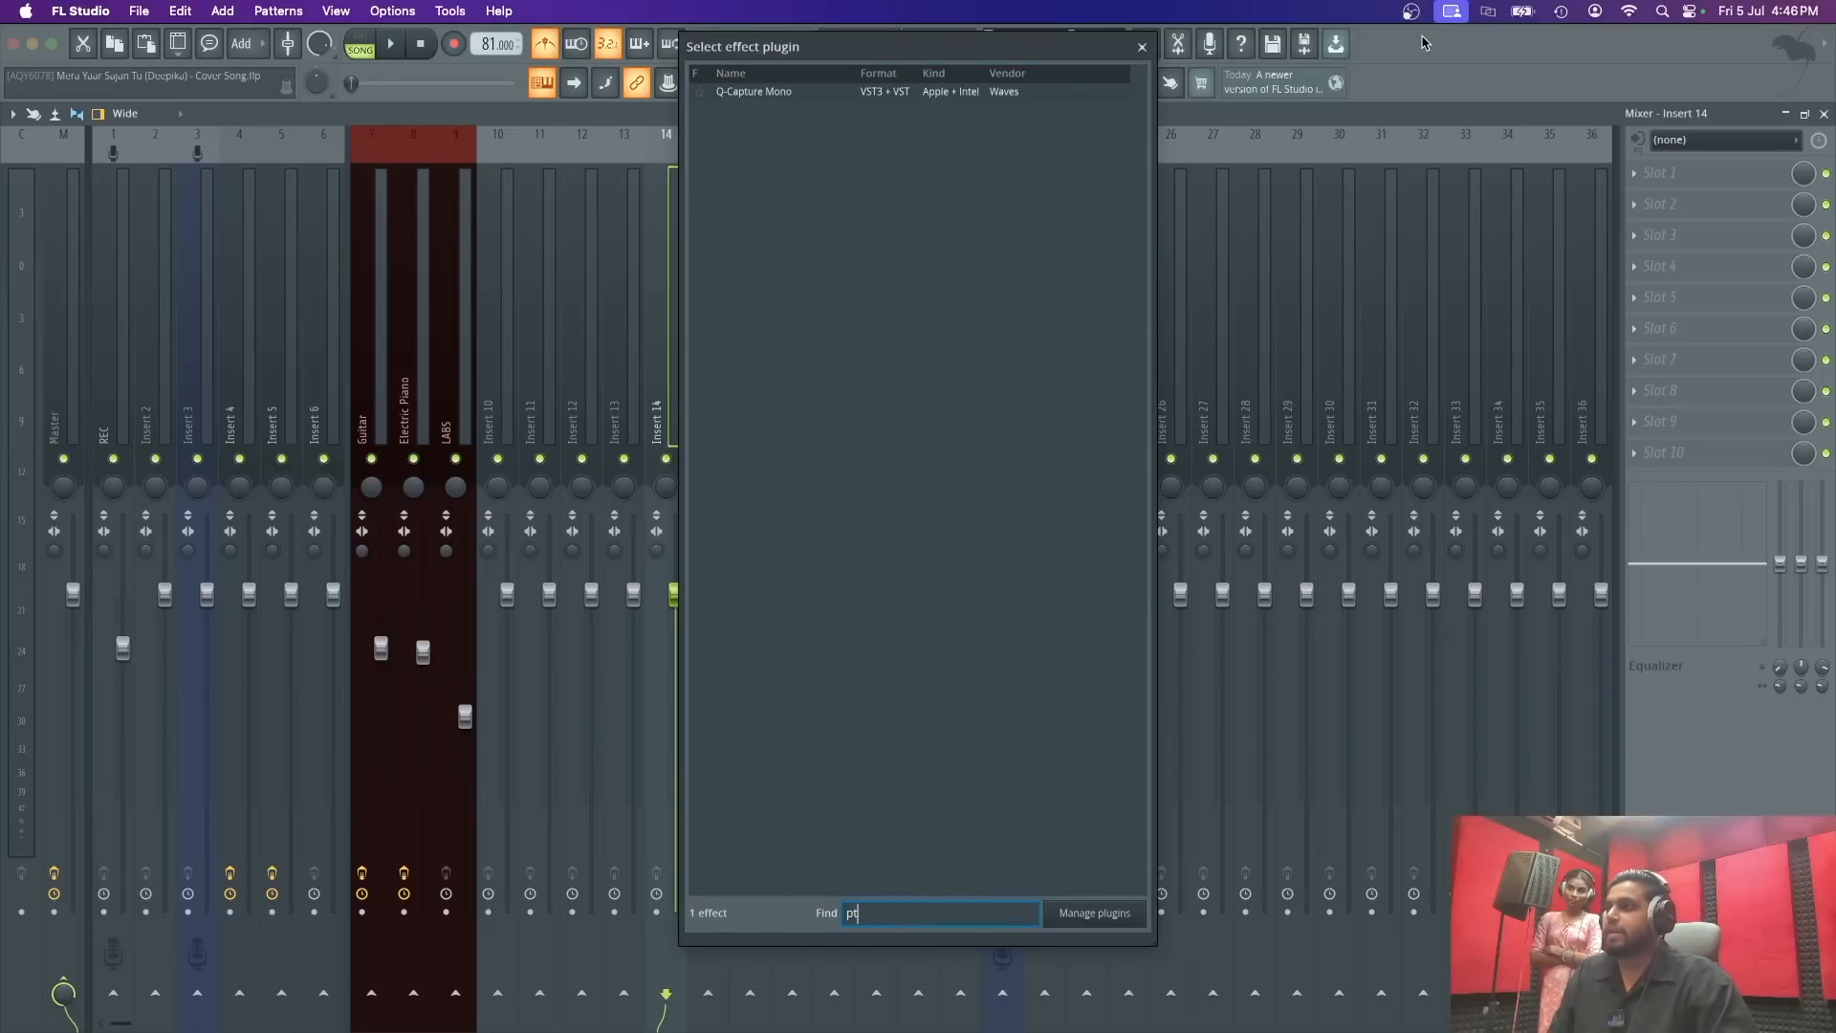
type("pitch")
double_click(755, 164)
left_click_drag(135, 700, 682, 383)
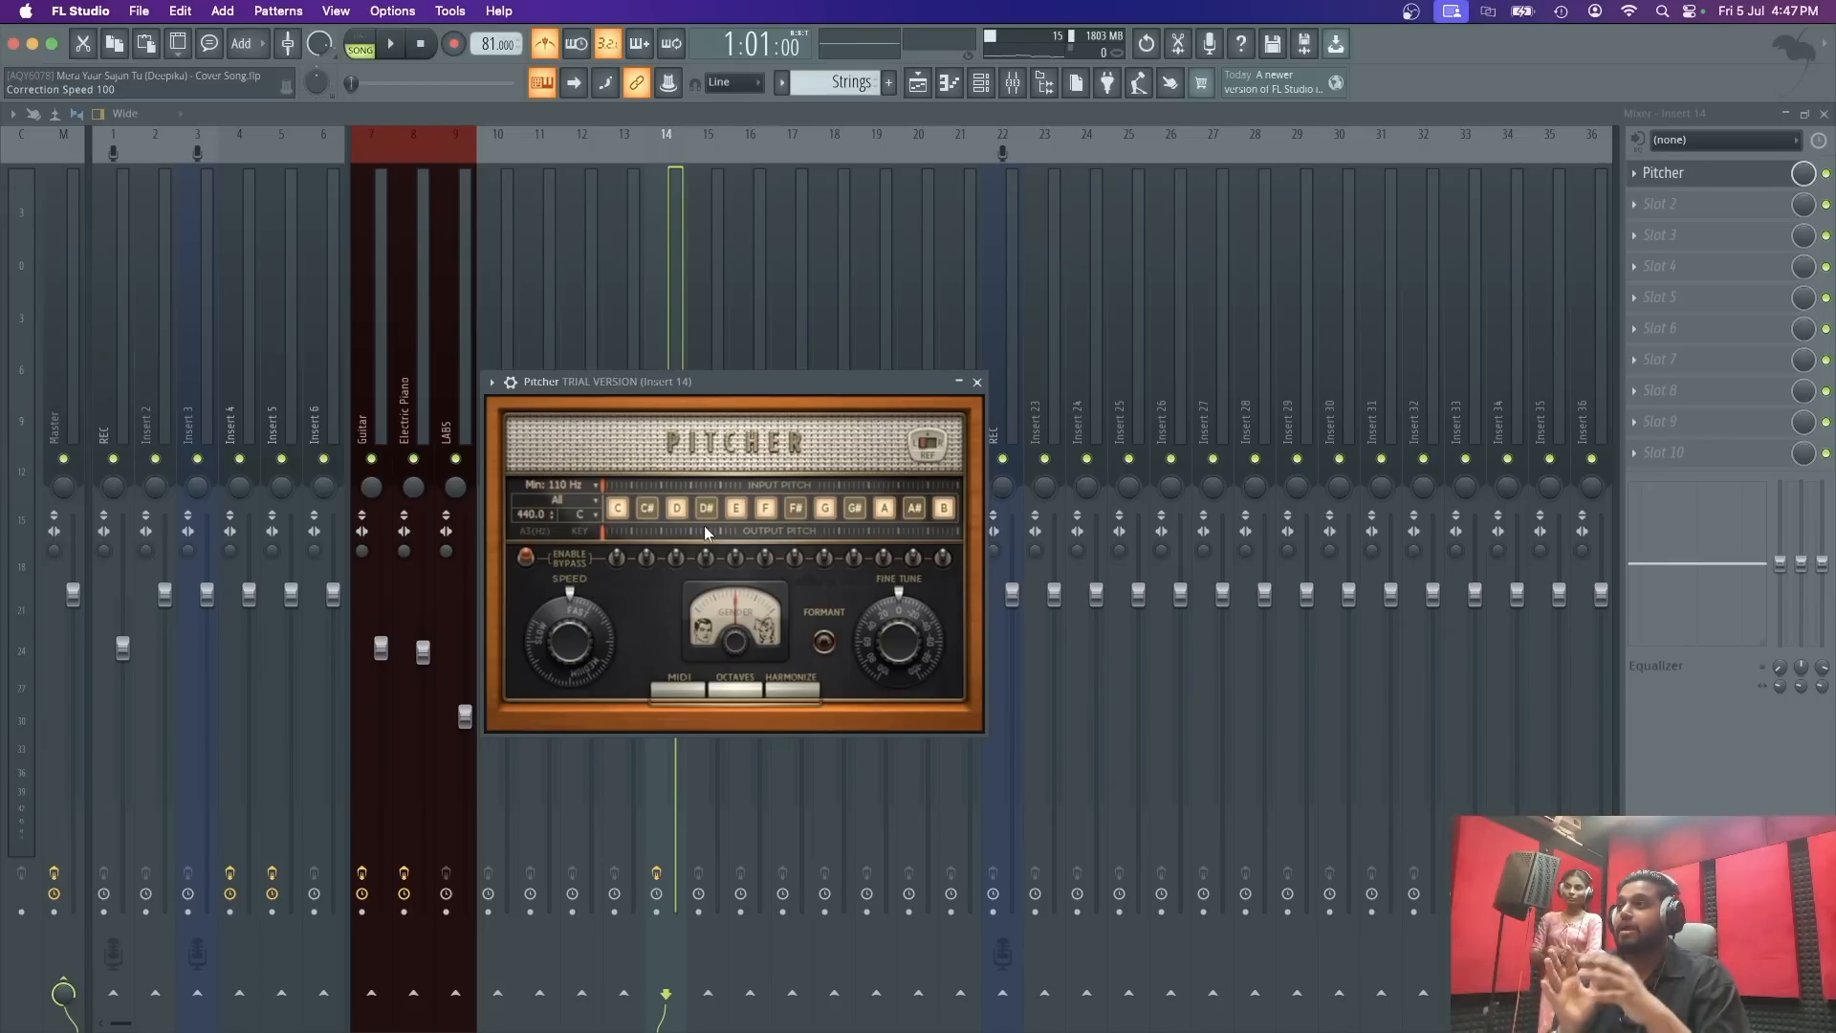
left_click(976, 381)
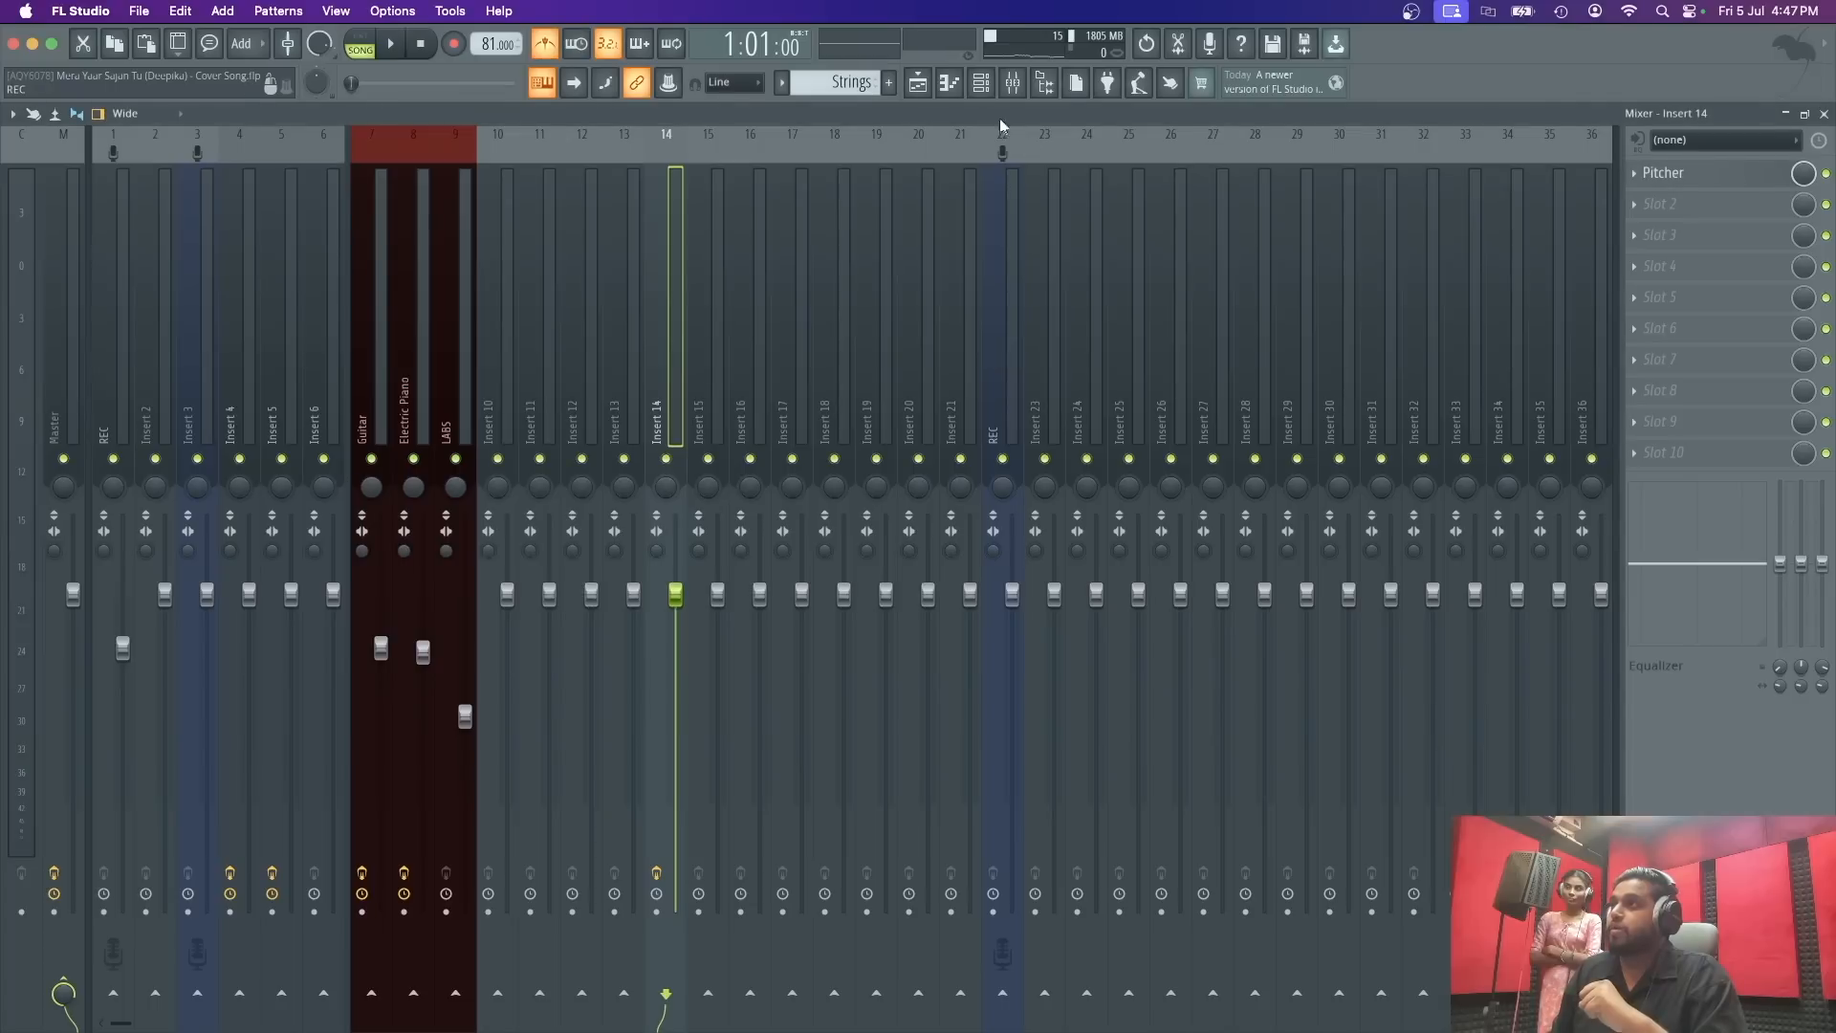
Step: Show the Unsorted channels and open the LABS channel's piano roll on a new empty pattern
left_click(981, 83)
left_click(141, 116)
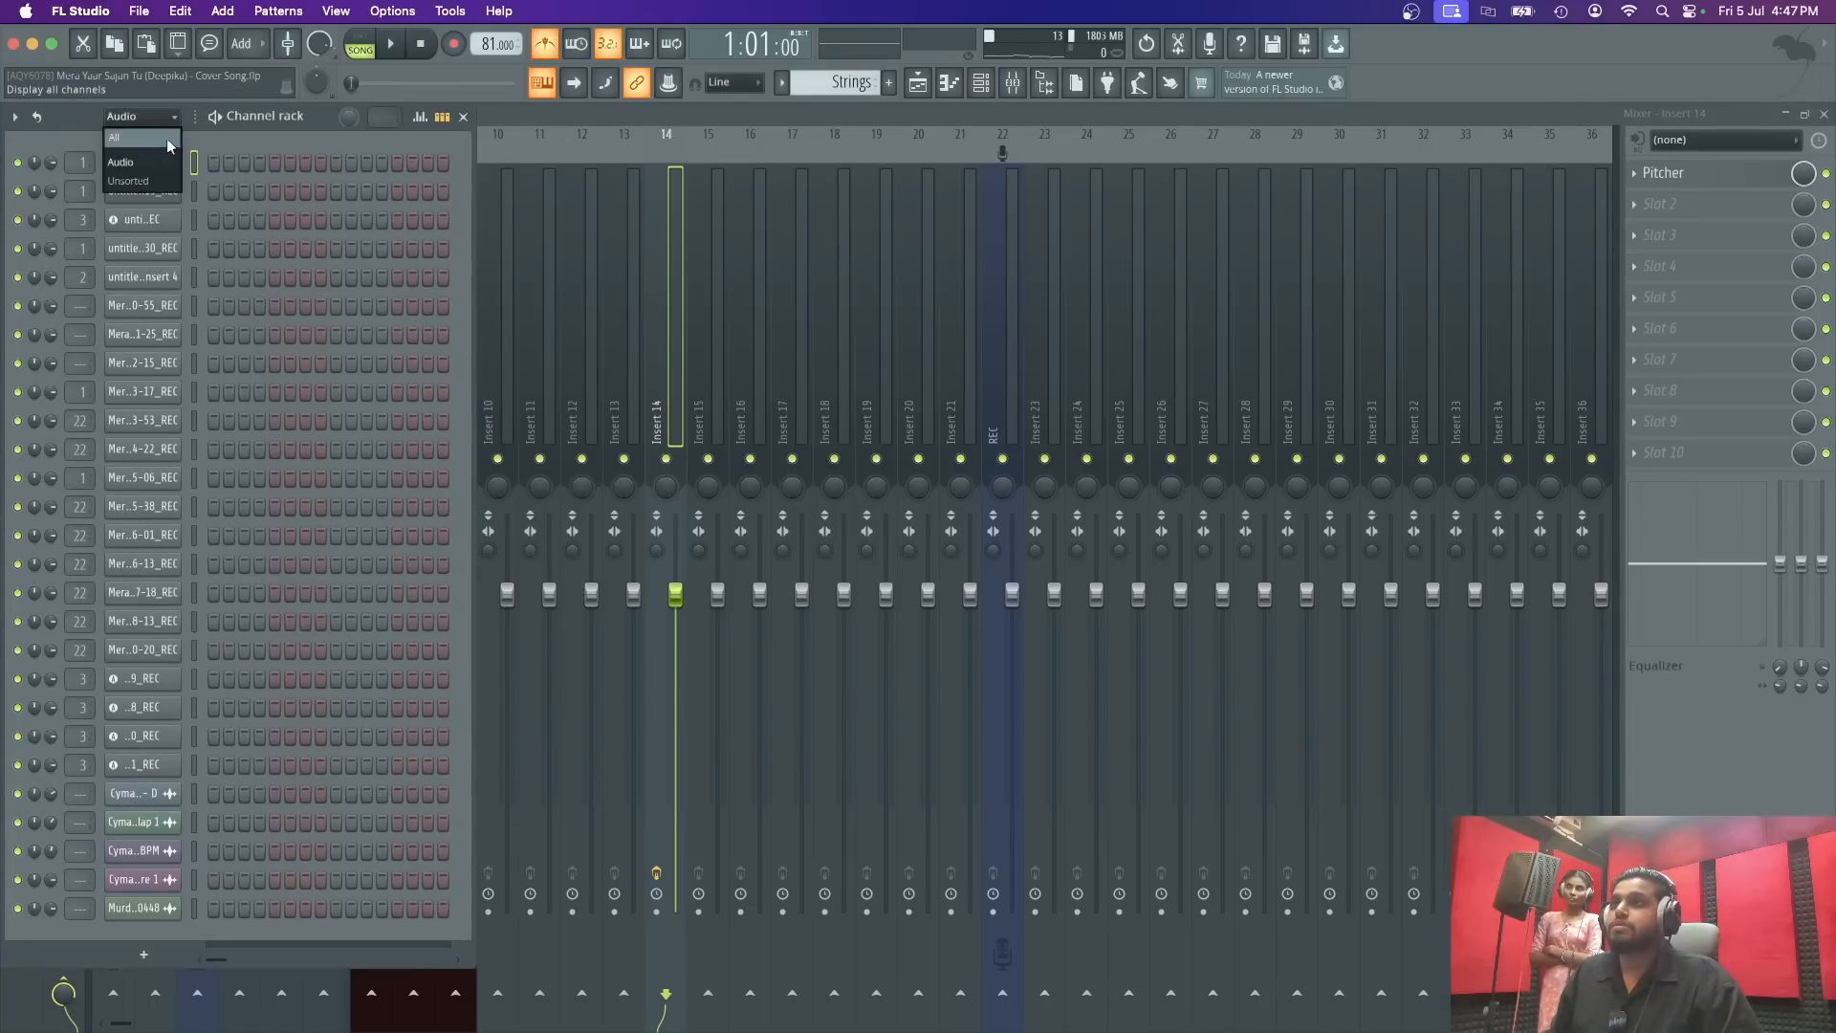
left_click(158, 184)
left_click(241, 247)
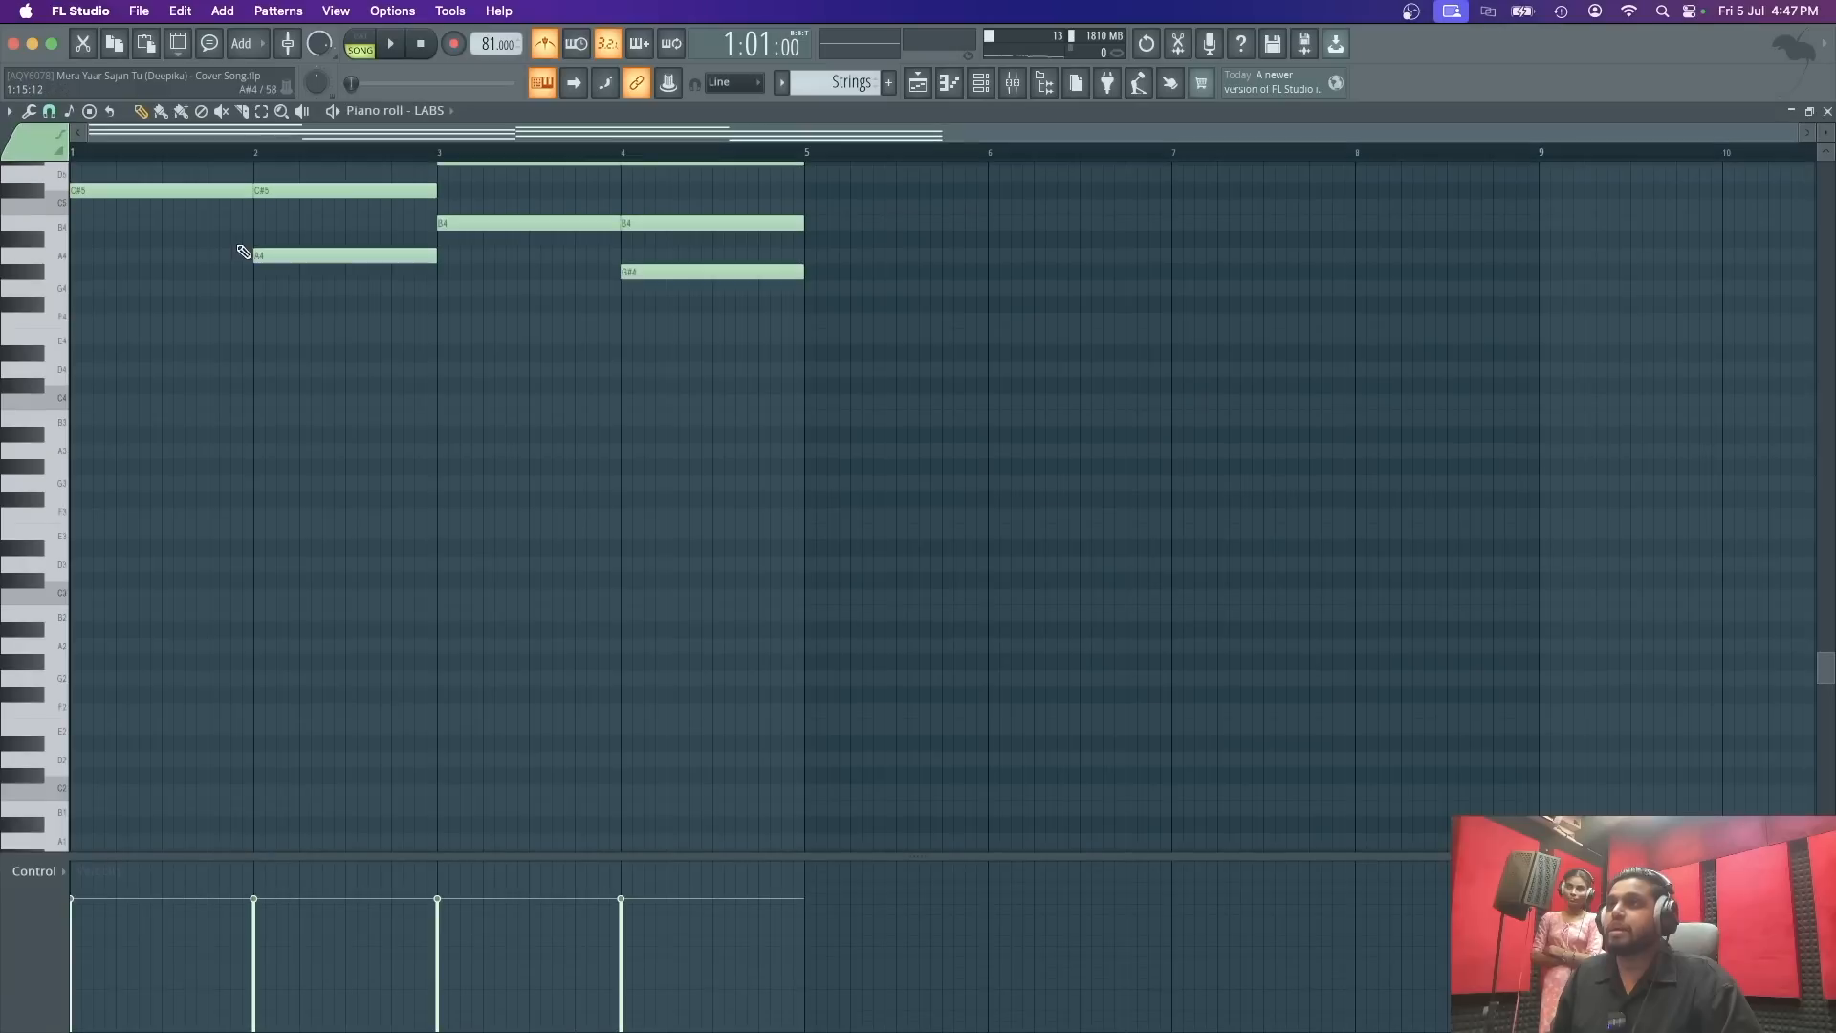
key("F4")
Step: Add stacked notes C4, D4, E4, F4, G4, A4, B4 and C5 at the start of bar 1
left_click(88, 402)
left_click(85, 370)
left_click(81, 337)
left_click(81, 320)
left_click(81, 288)
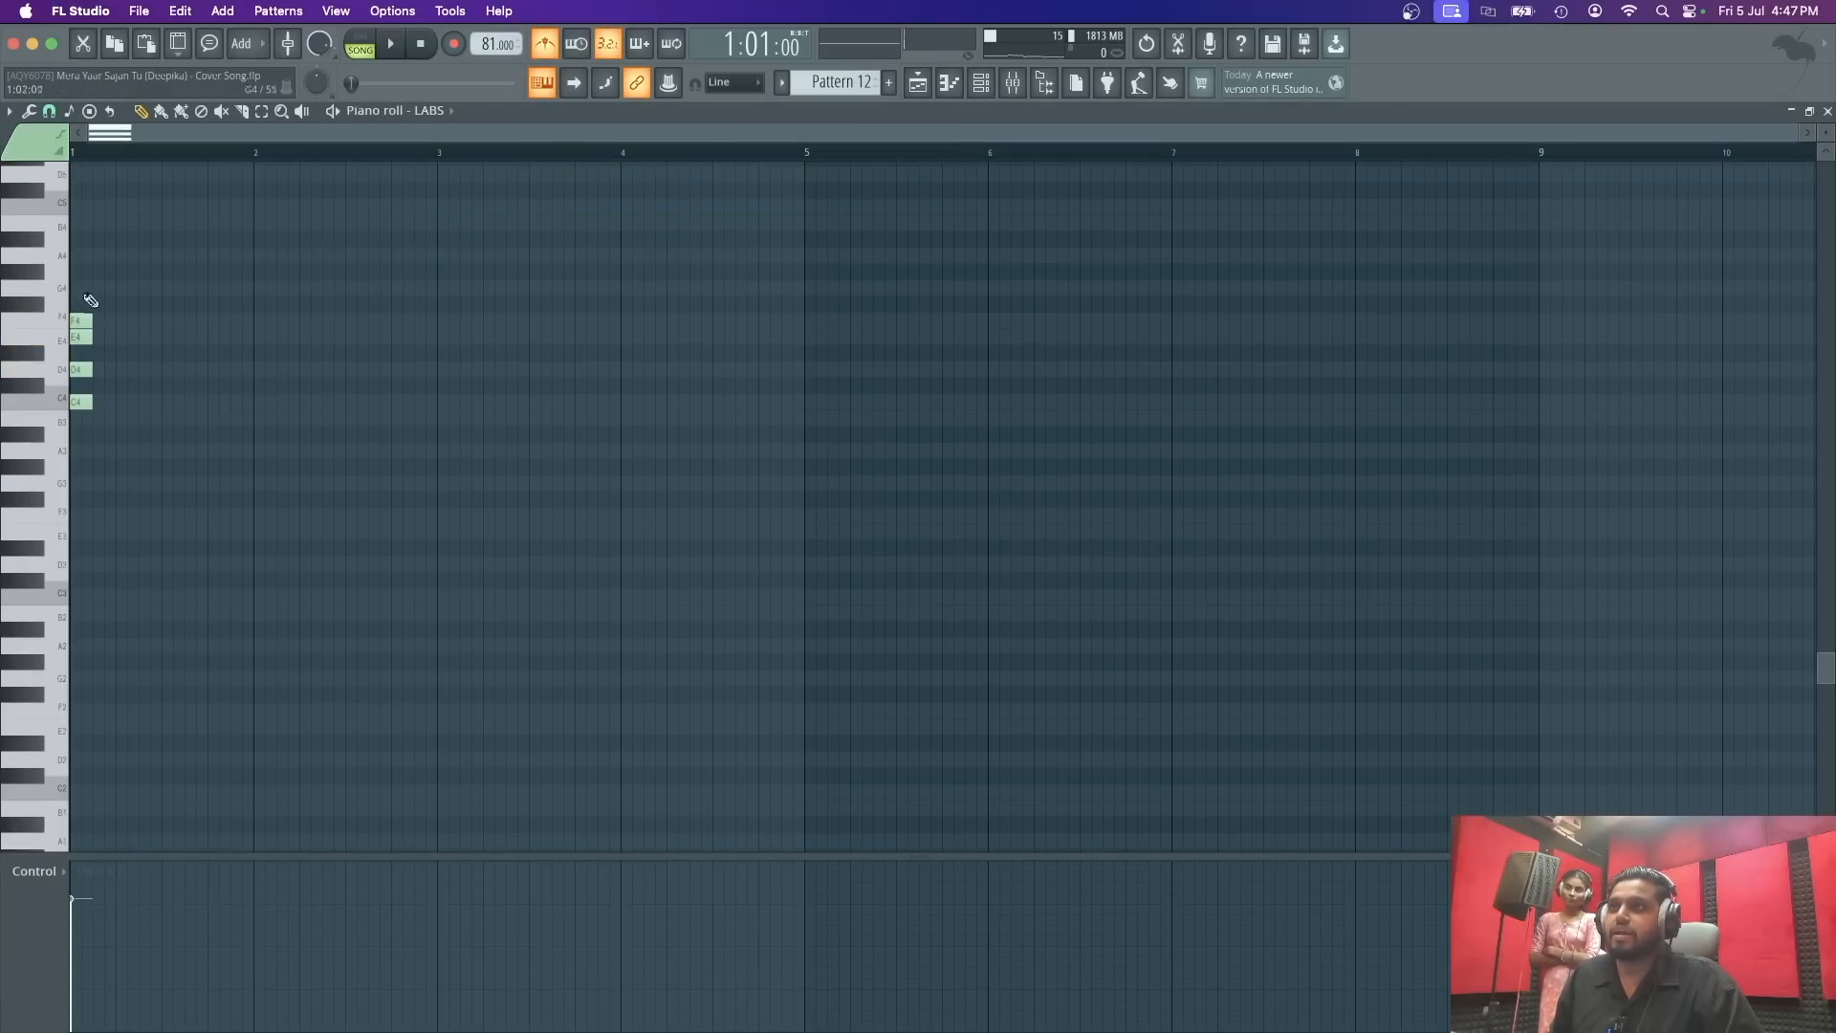
left_click(81, 255)
left_click(81, 223)
left_click(81, 206)
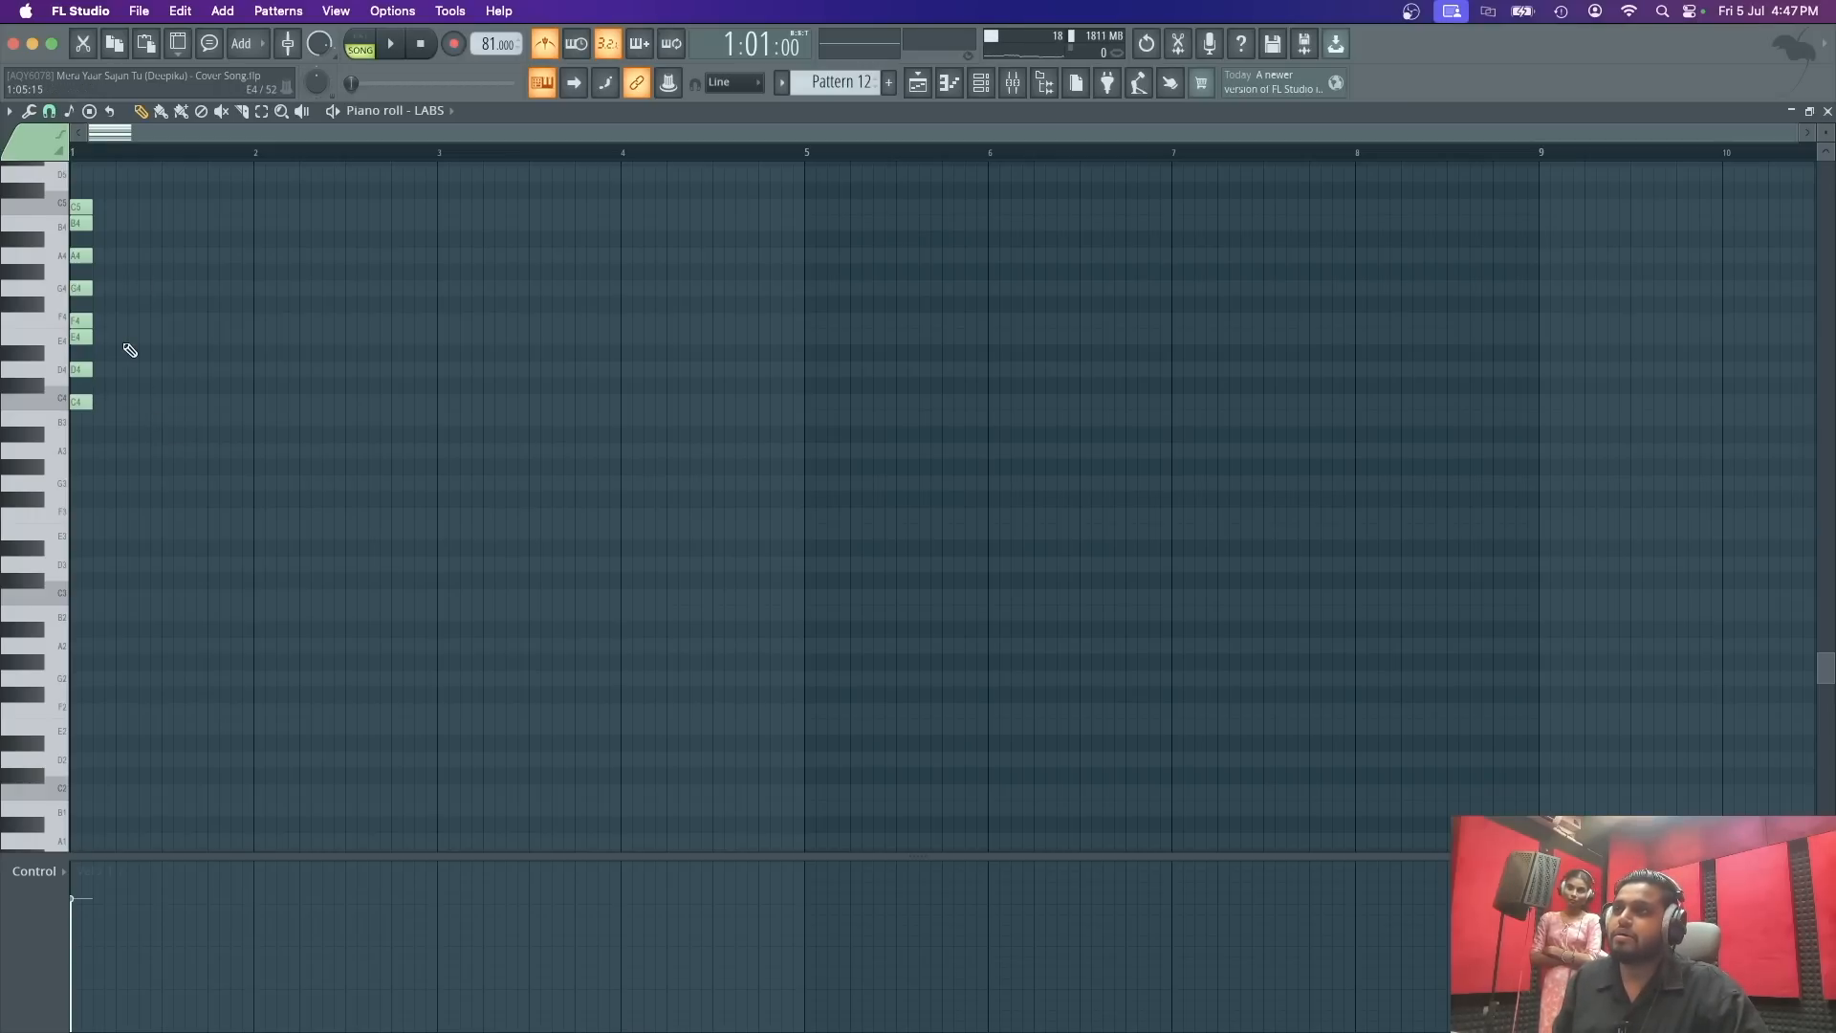
Step: Add an E4 note after the stack in bar 1, lengthen it, then add a D#4 note and move it to D4 beyond the E4
left_click(122, 338)
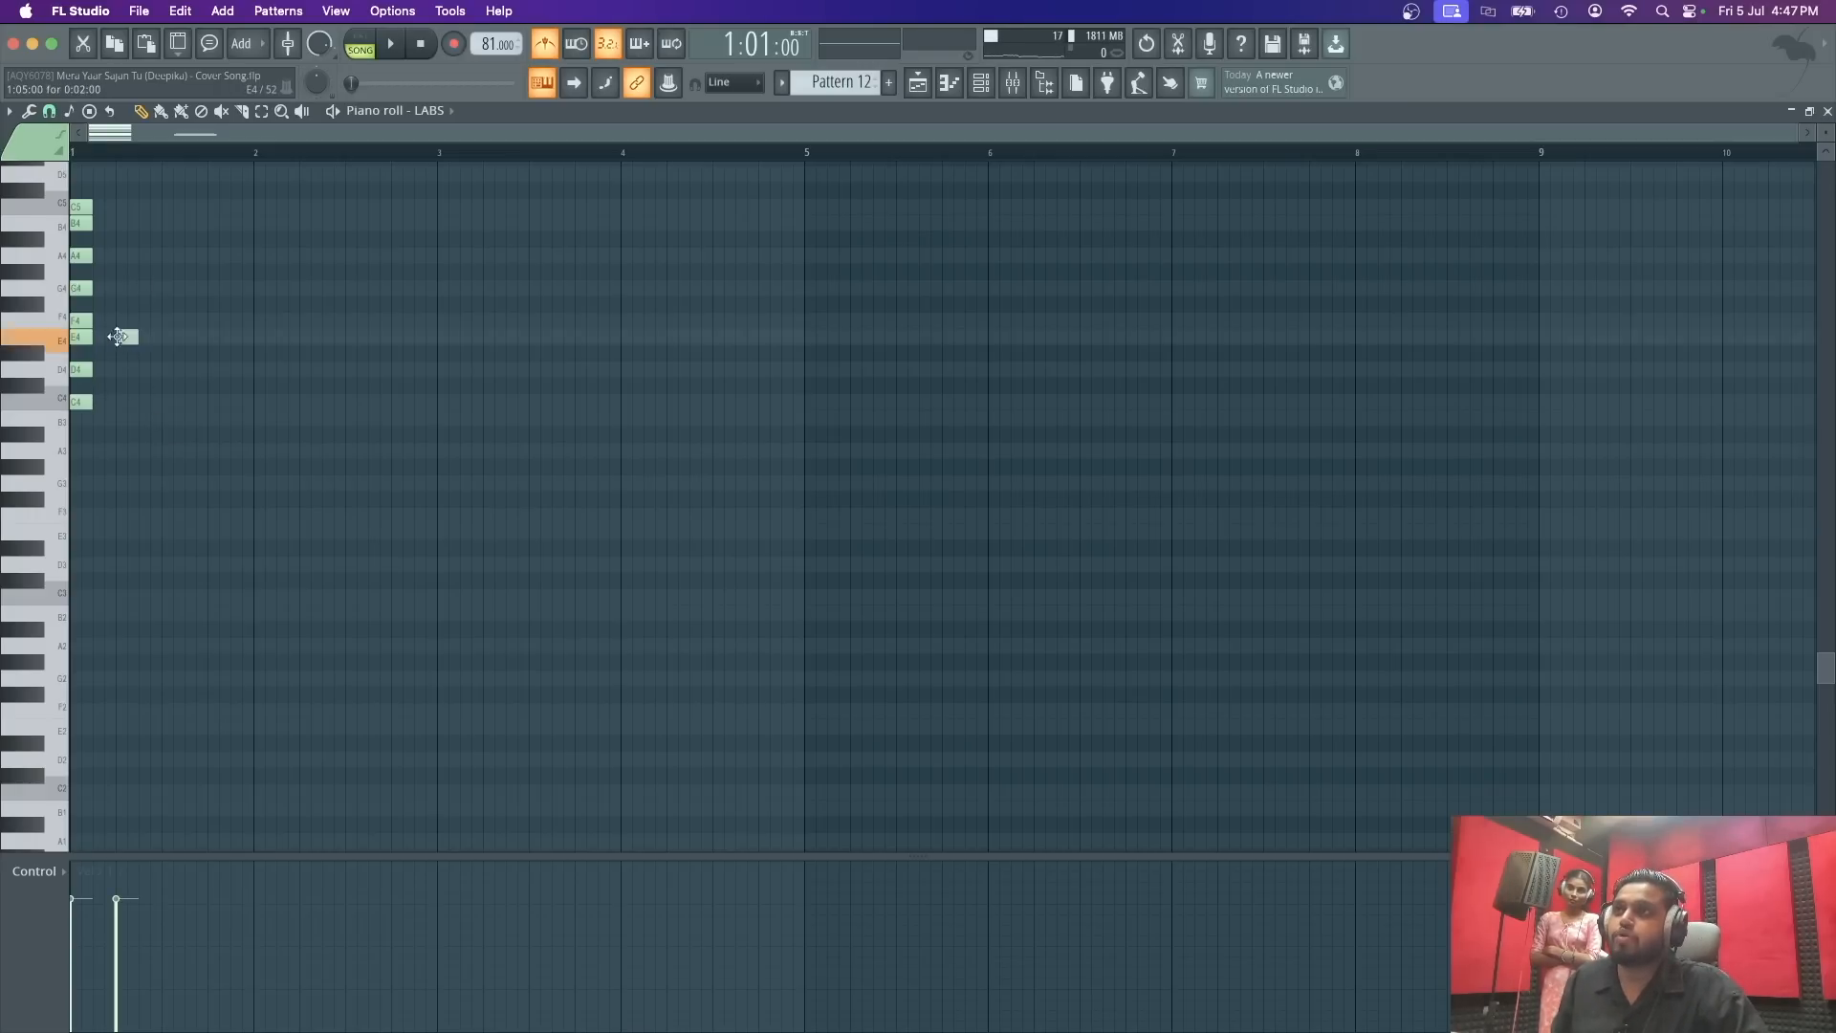
left_click_drag(144, 339, 150, 340)
left_click(123, 355)
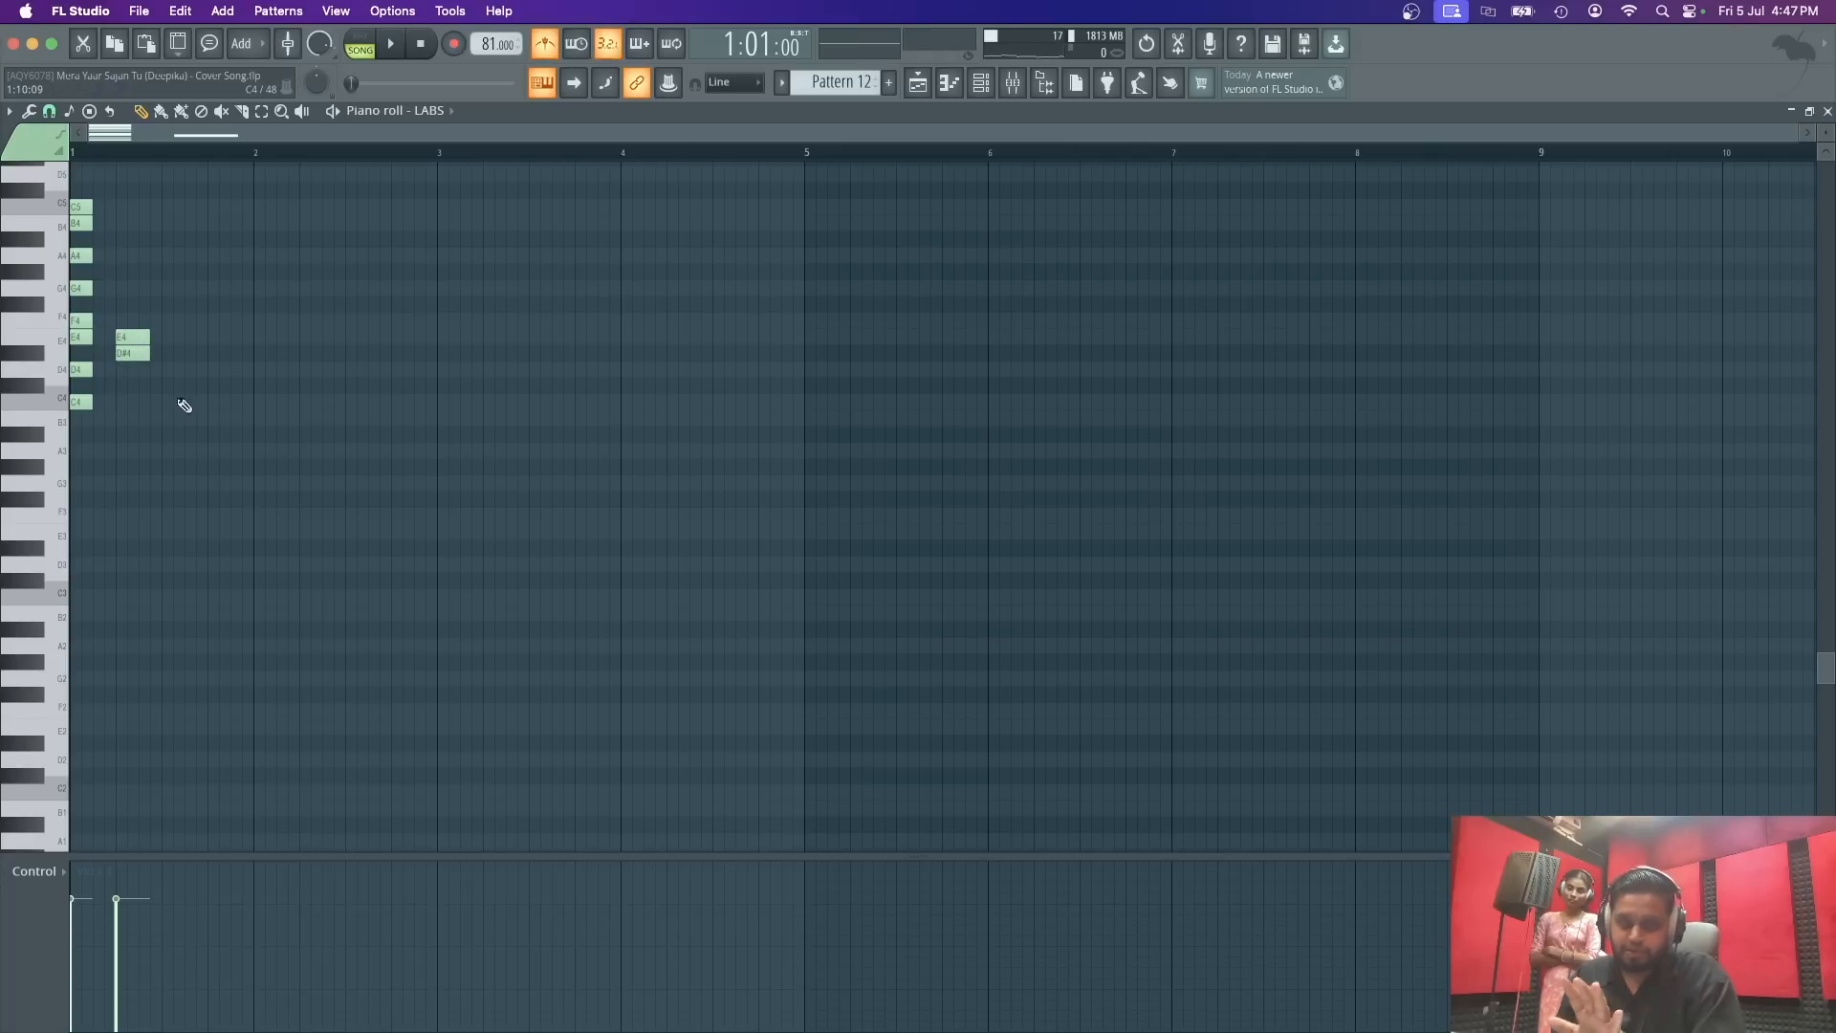
left_click_drag(134, 356, 181, 356)
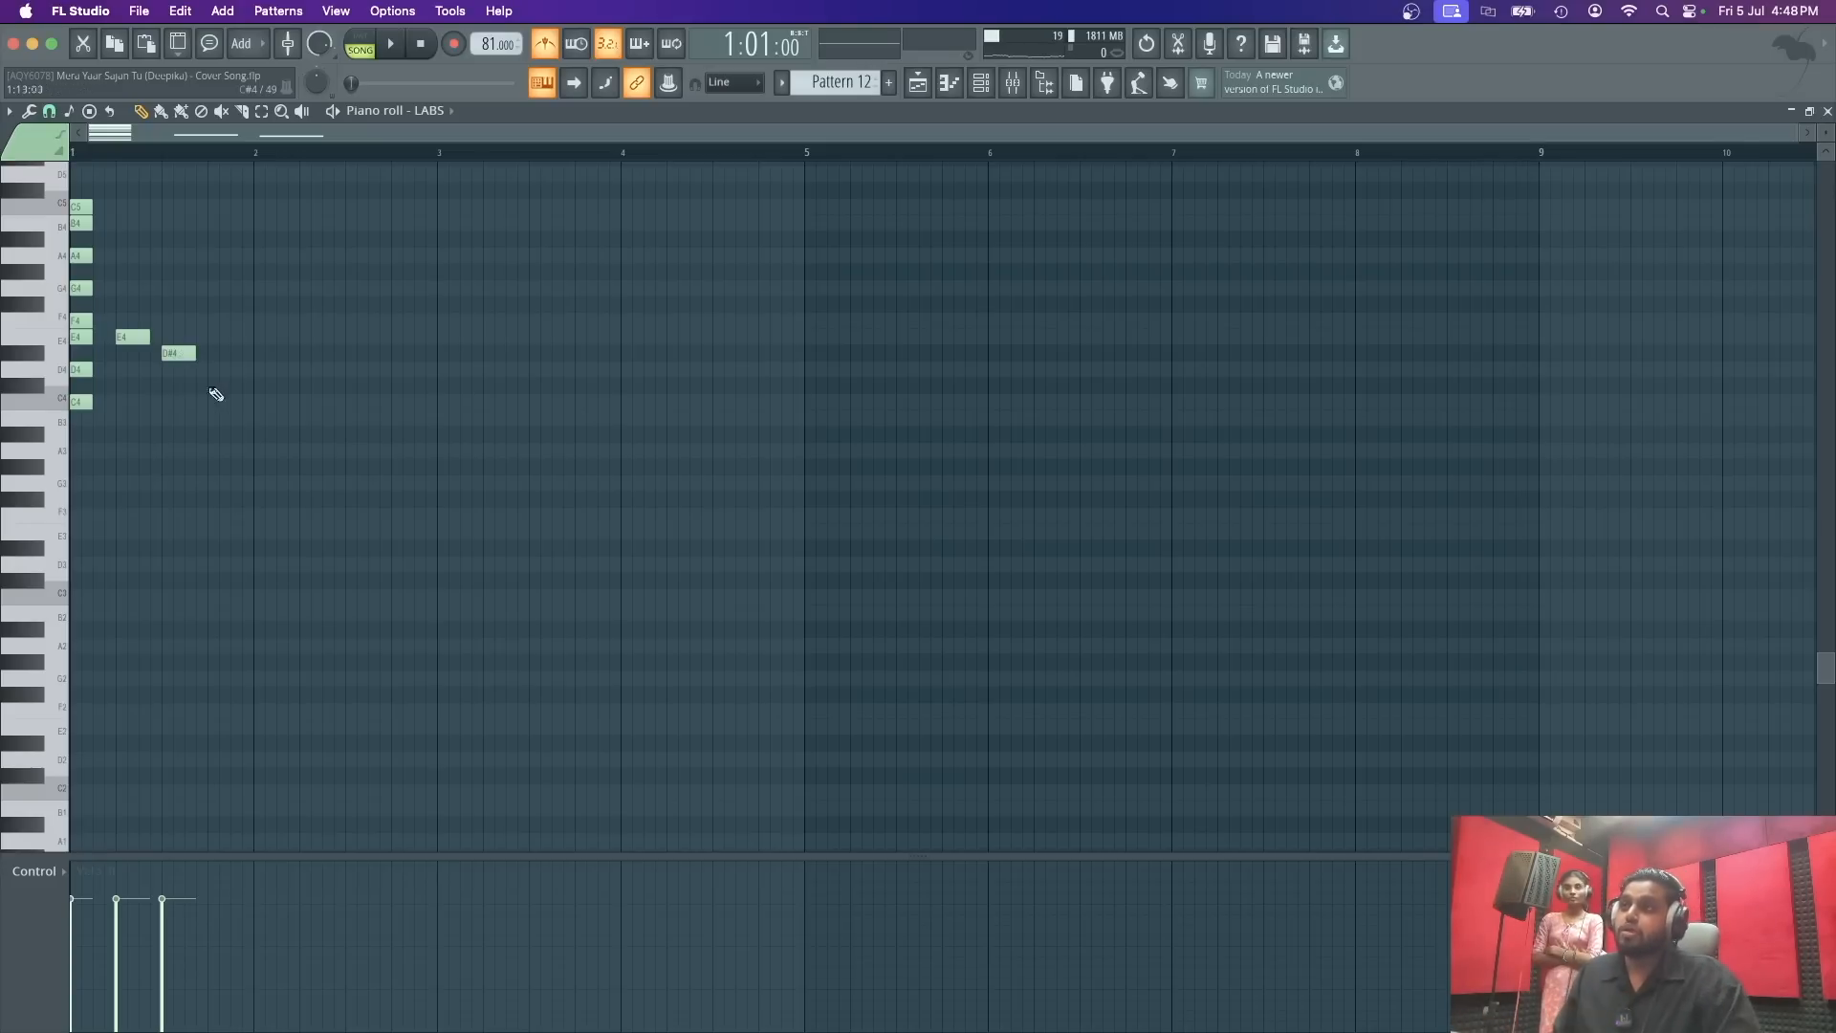
left_click_drag(176, 358, 175, 339)
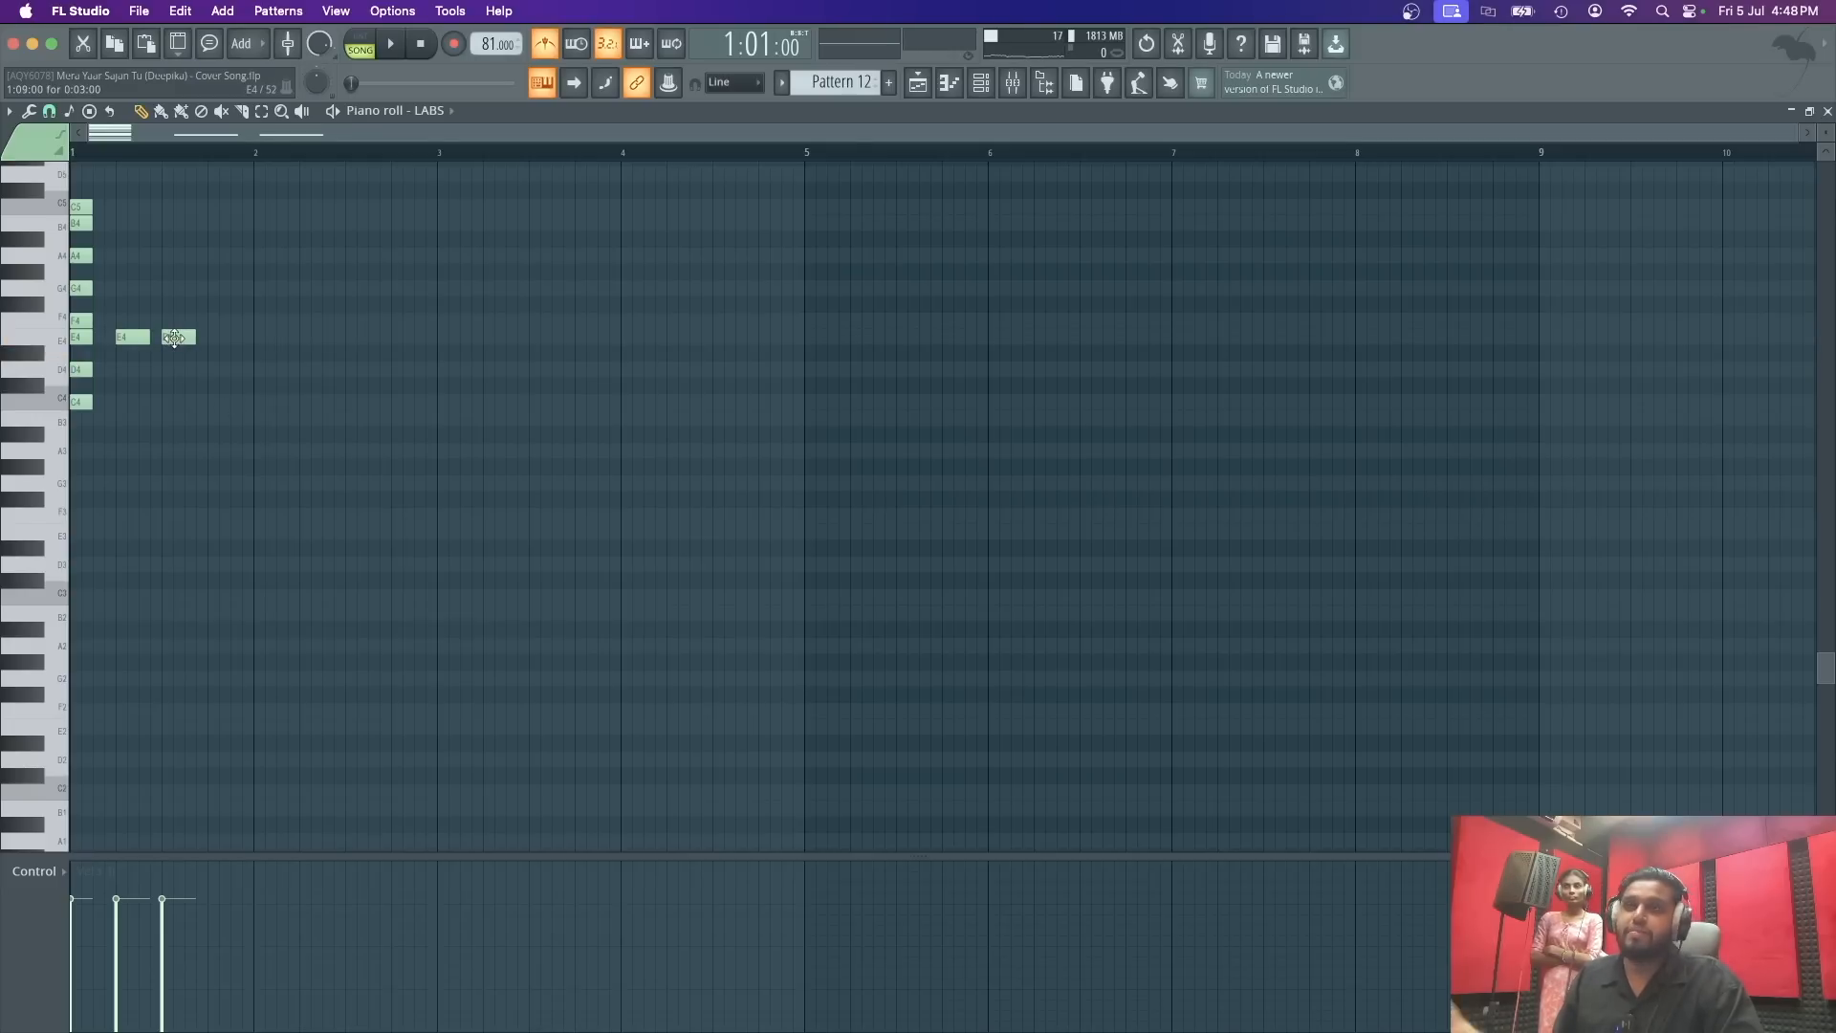
left_click_drag(174, 339, 187, 379)
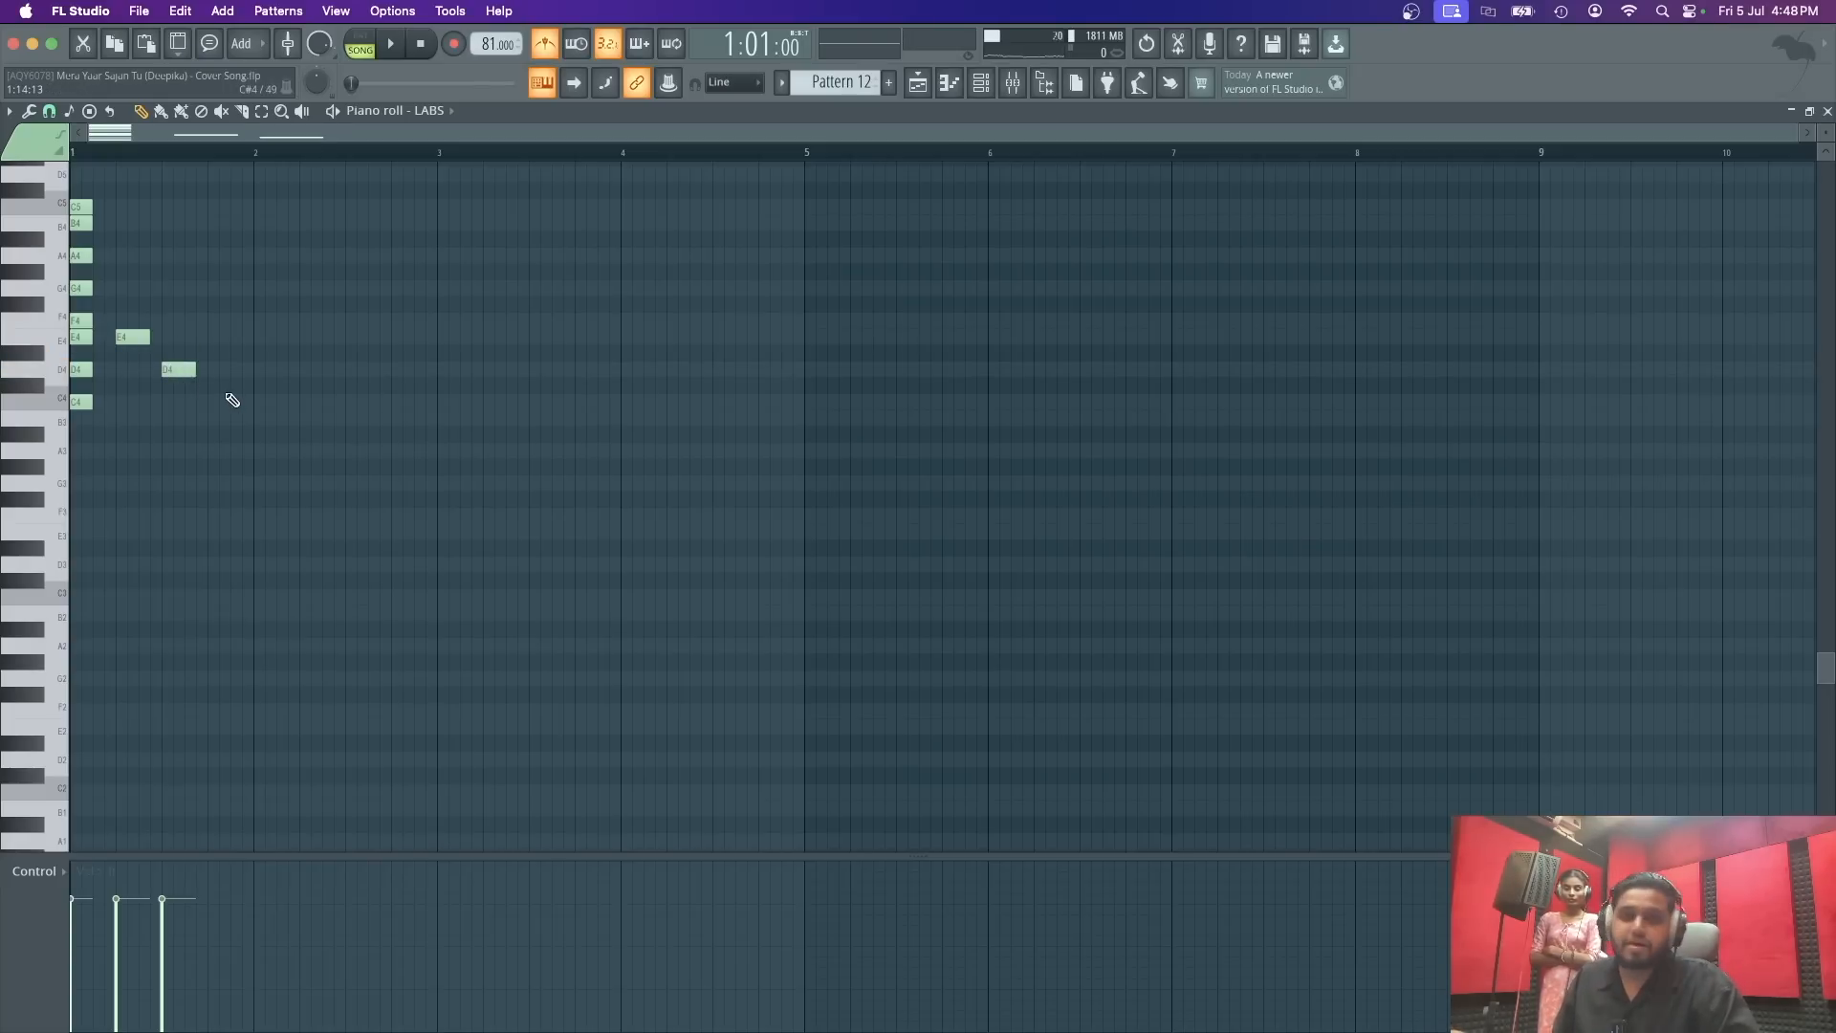
Step: Delete the melody notes and the stacked scale notes from the LABS pattern
right_click(178, 370)
right_click(132, 337)
right_click(82, 369)
right_click(82, 320)
right_click(81, 288)
right_click(82, 255)
right_click(81, 223)
right_click(81, 207)
Step: Open the first Electric Piano #2 clip on Track 15 in the piano roll and bring its chords into view
left_click(922, 83)
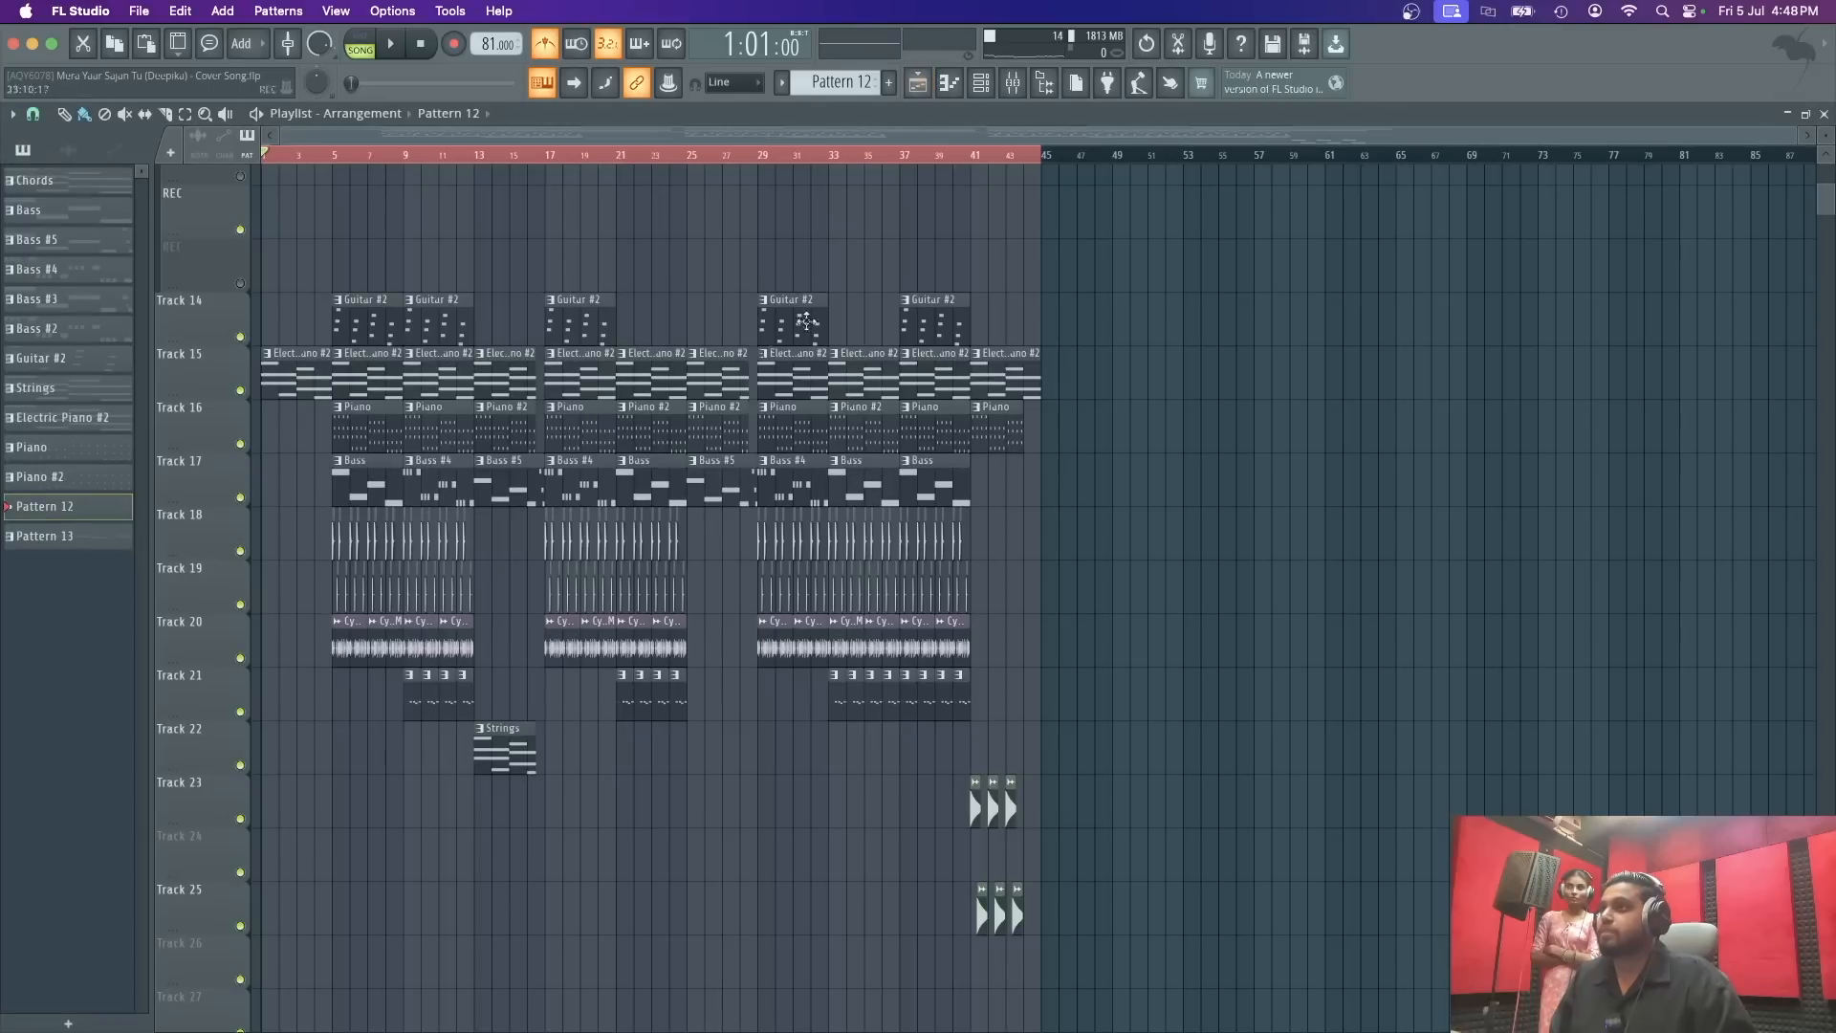
double_click(282, 376)
scroll(451, 151, "up", 2)
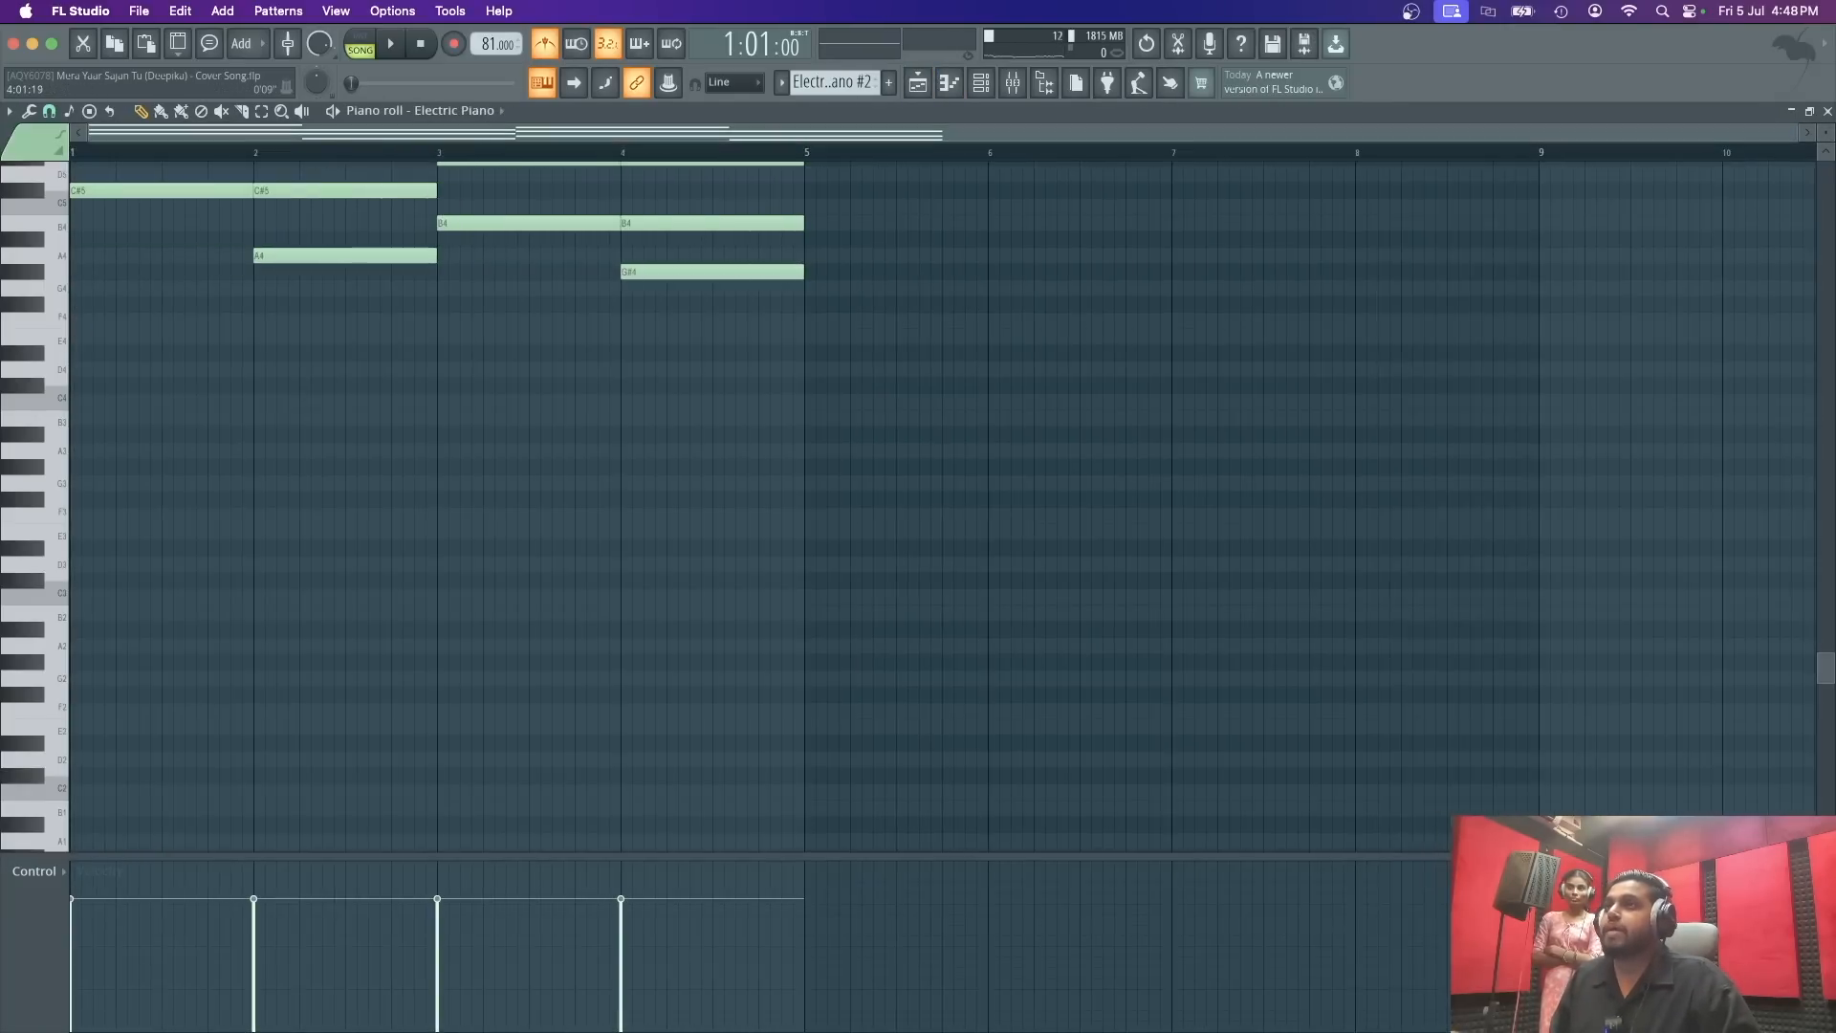
left_click_drag(1827, 658, 1816, 563)
Step: Try stacked C#5, D#5, E5, F#5, G#5, A5, B5 and C#6 notes at bar 6, then undo the addition
left_click_drag(1001, 441, 1172, 428)
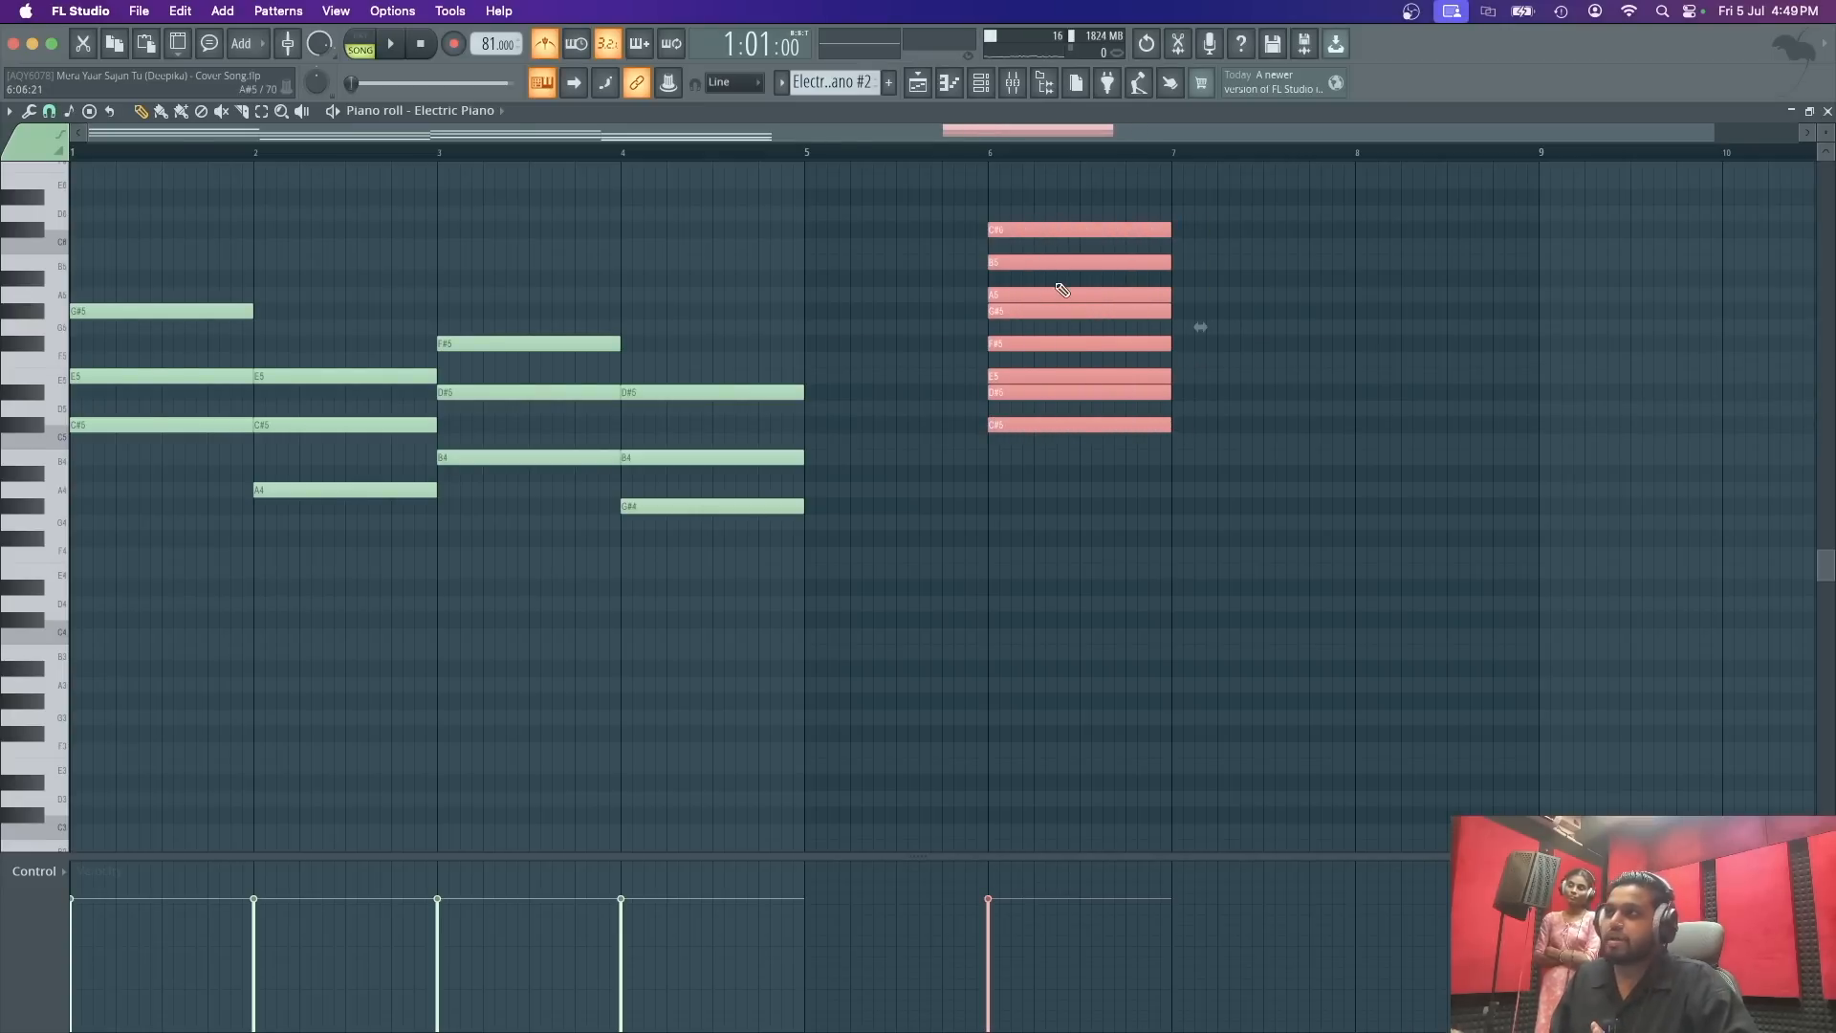
left_click(1277, 394)
right_click(1277, 392)
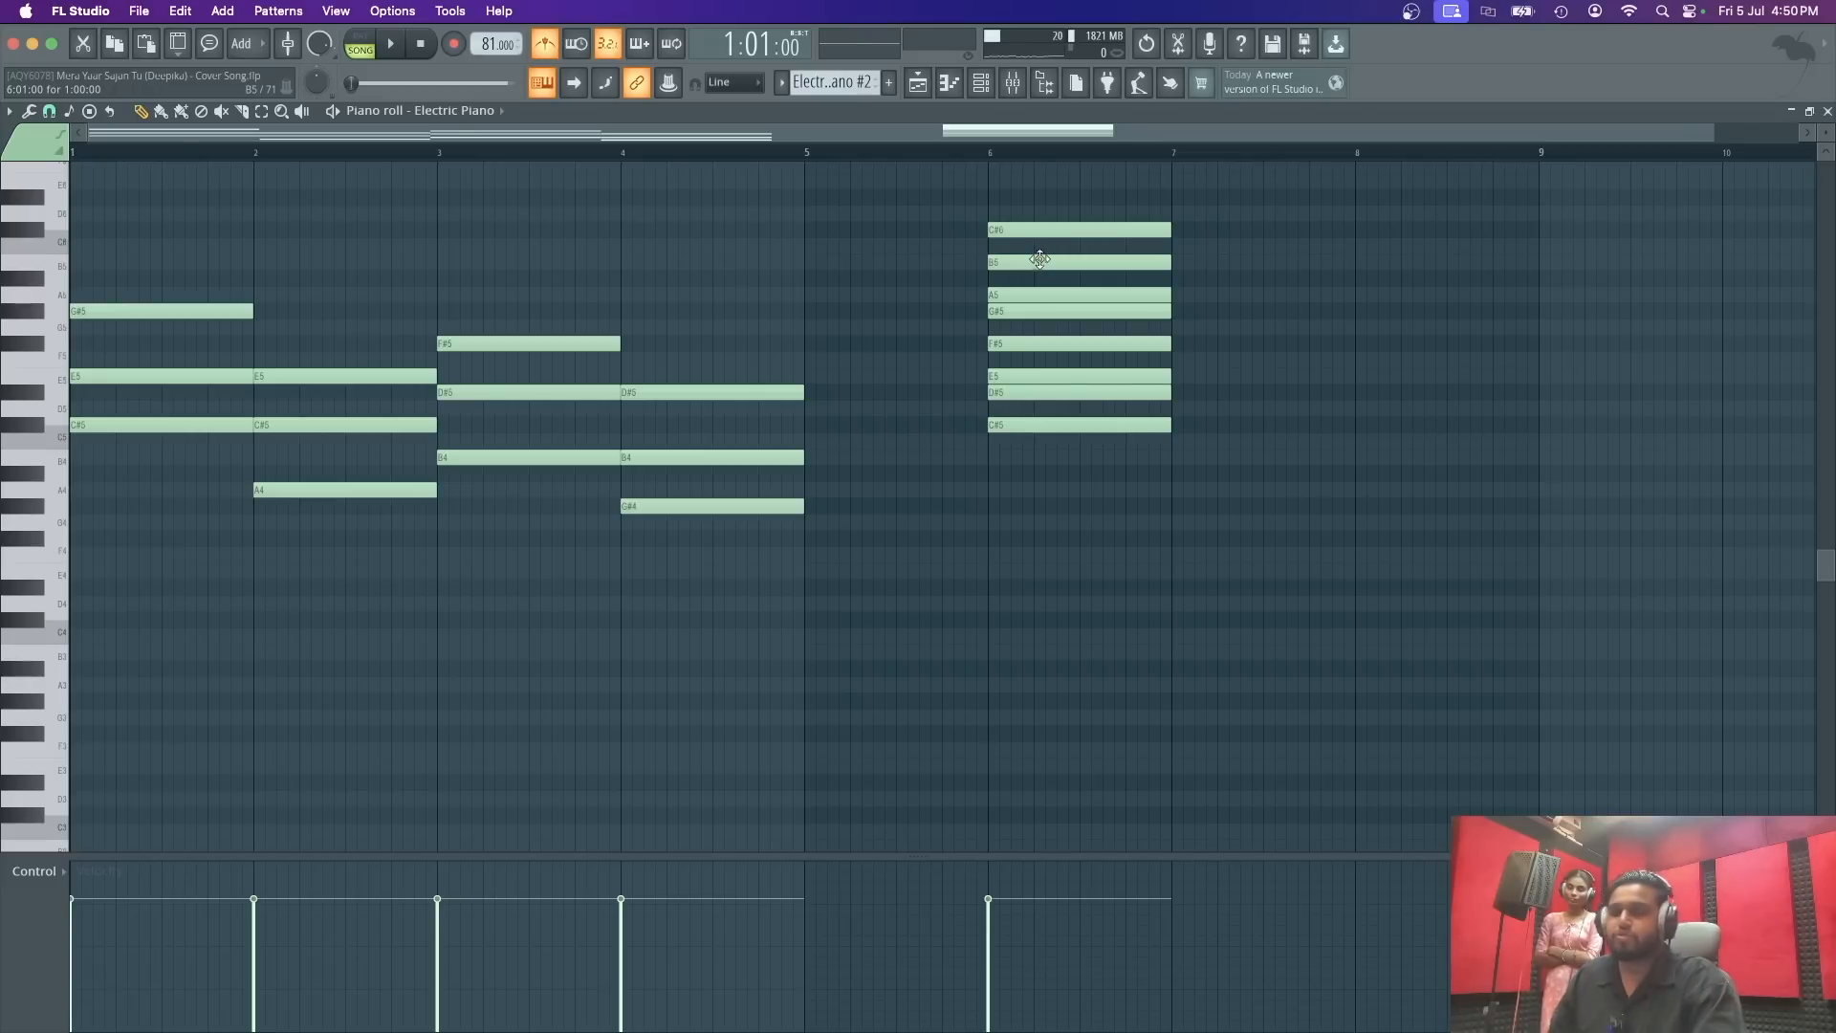
key("ctrl+z")
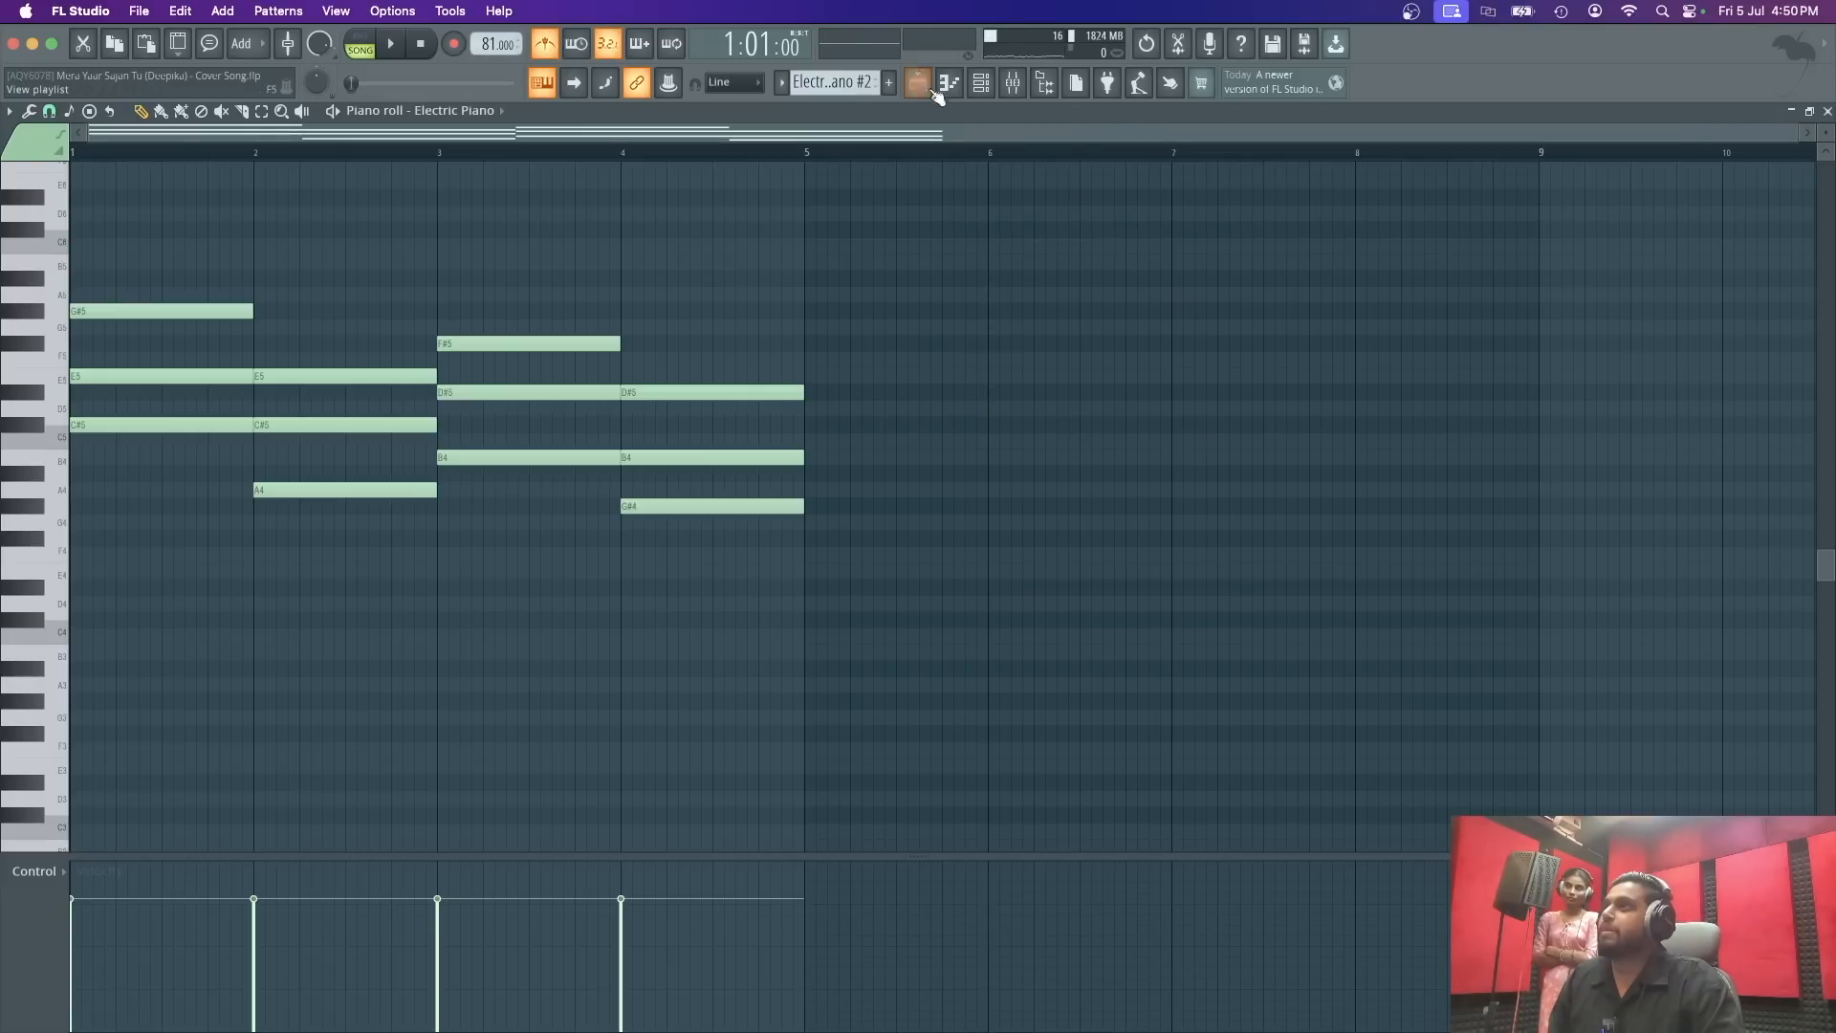
Step: Play the arrangement from the start of the playlist and stop playback
left_click(917, 82)
left_click(293, 155)
key("space")
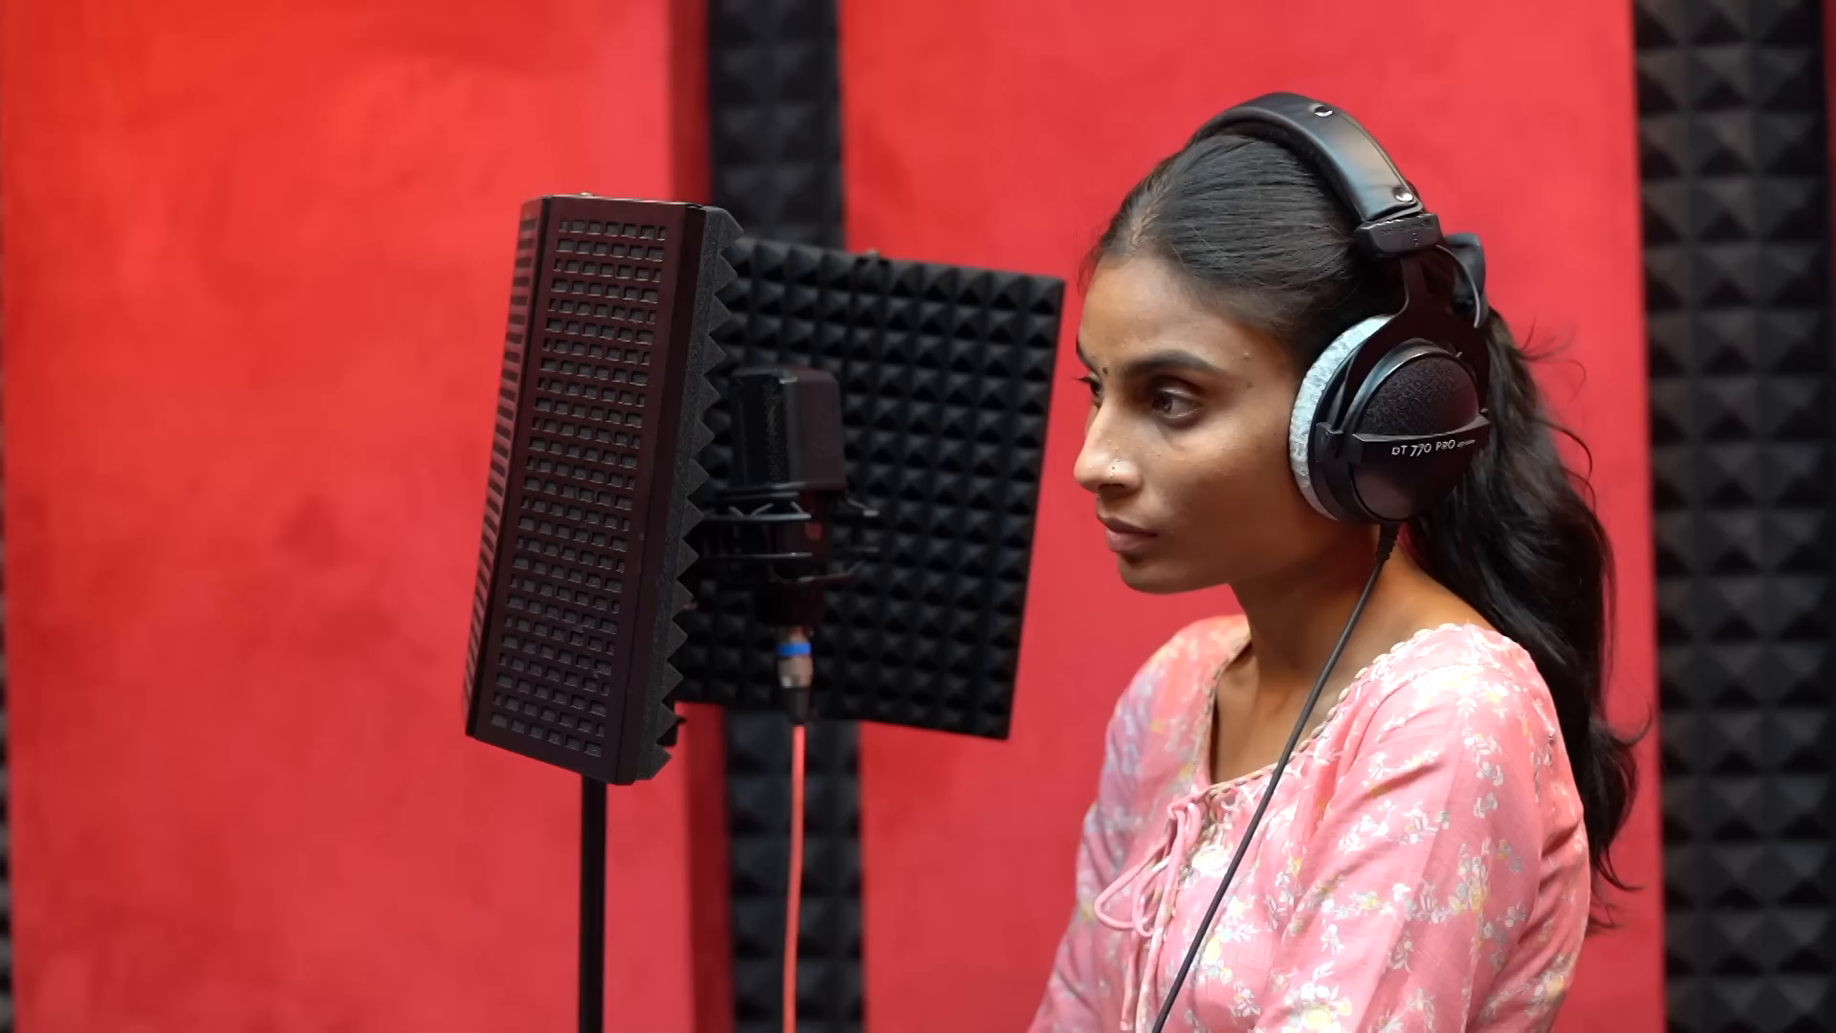
scroll(299, 134, "up", 3)
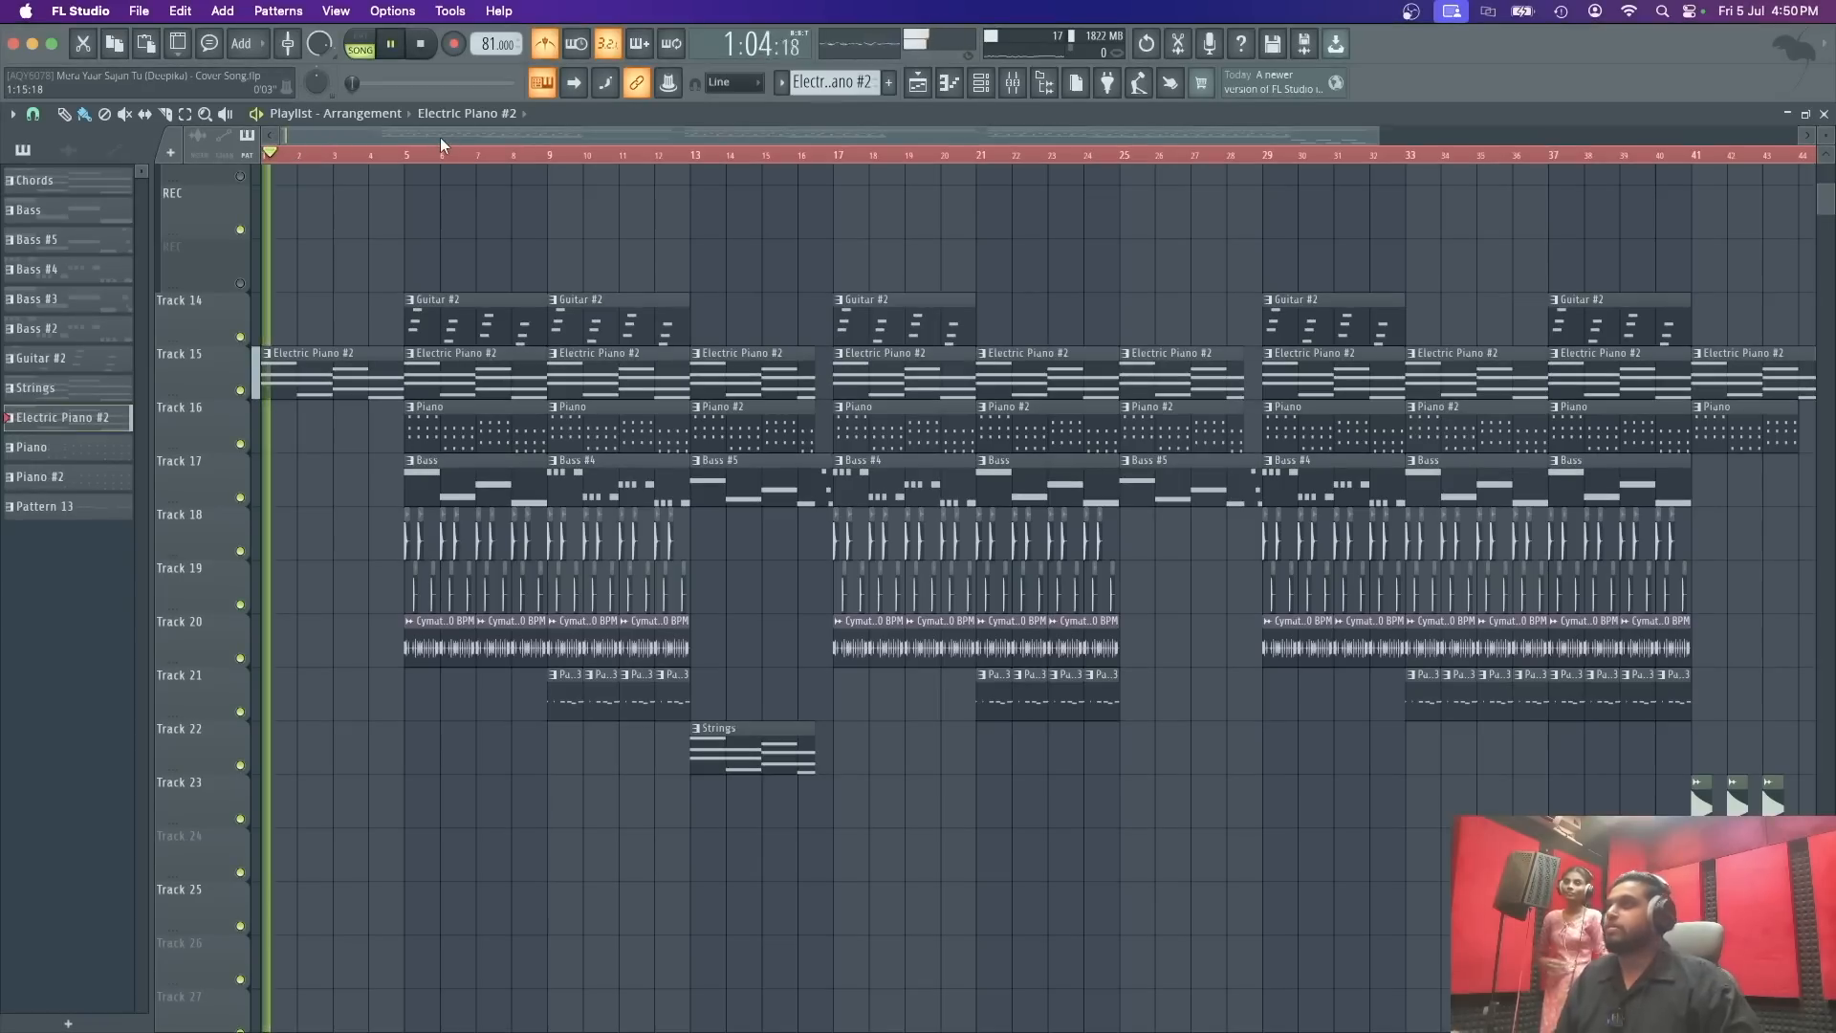
key("space")
Step: Set the audio input of the REC track on mixer insert 22 to none
left_click(1014, 83)
left_click(891, 337)
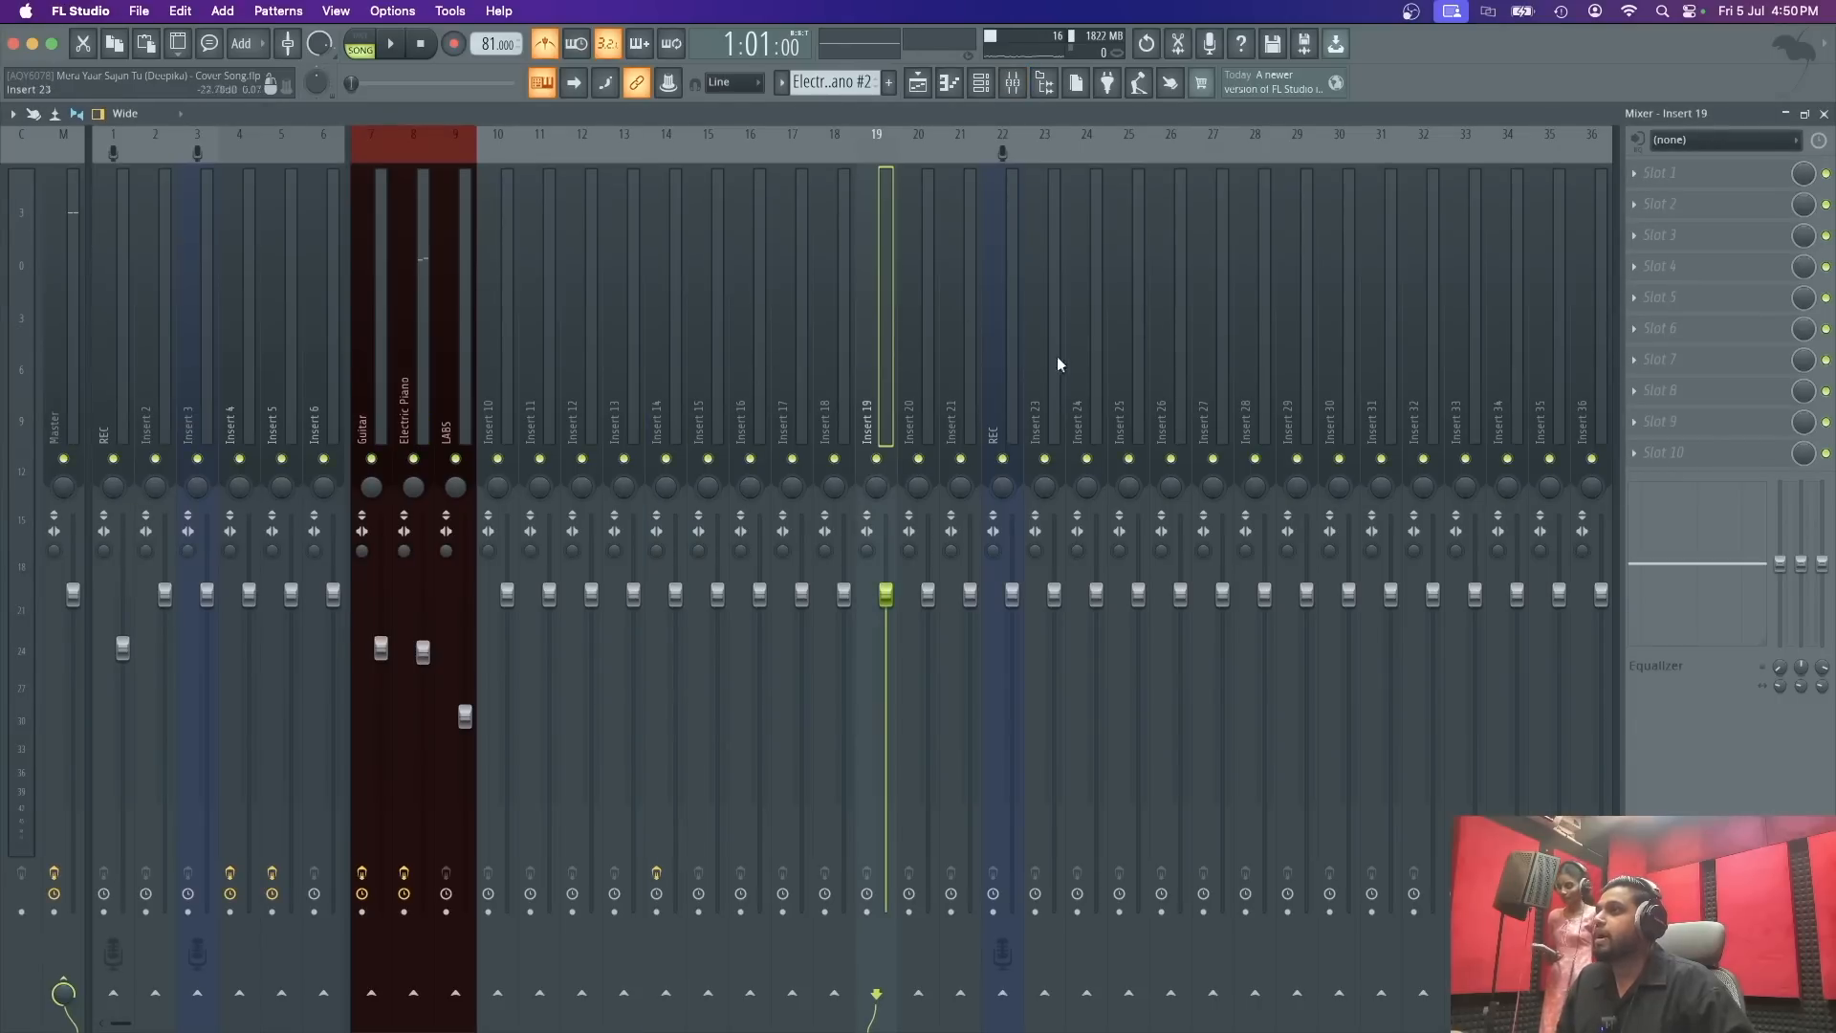
left_click(1011, 386)
left_click(1701, 140)
left_click(1703, 251)
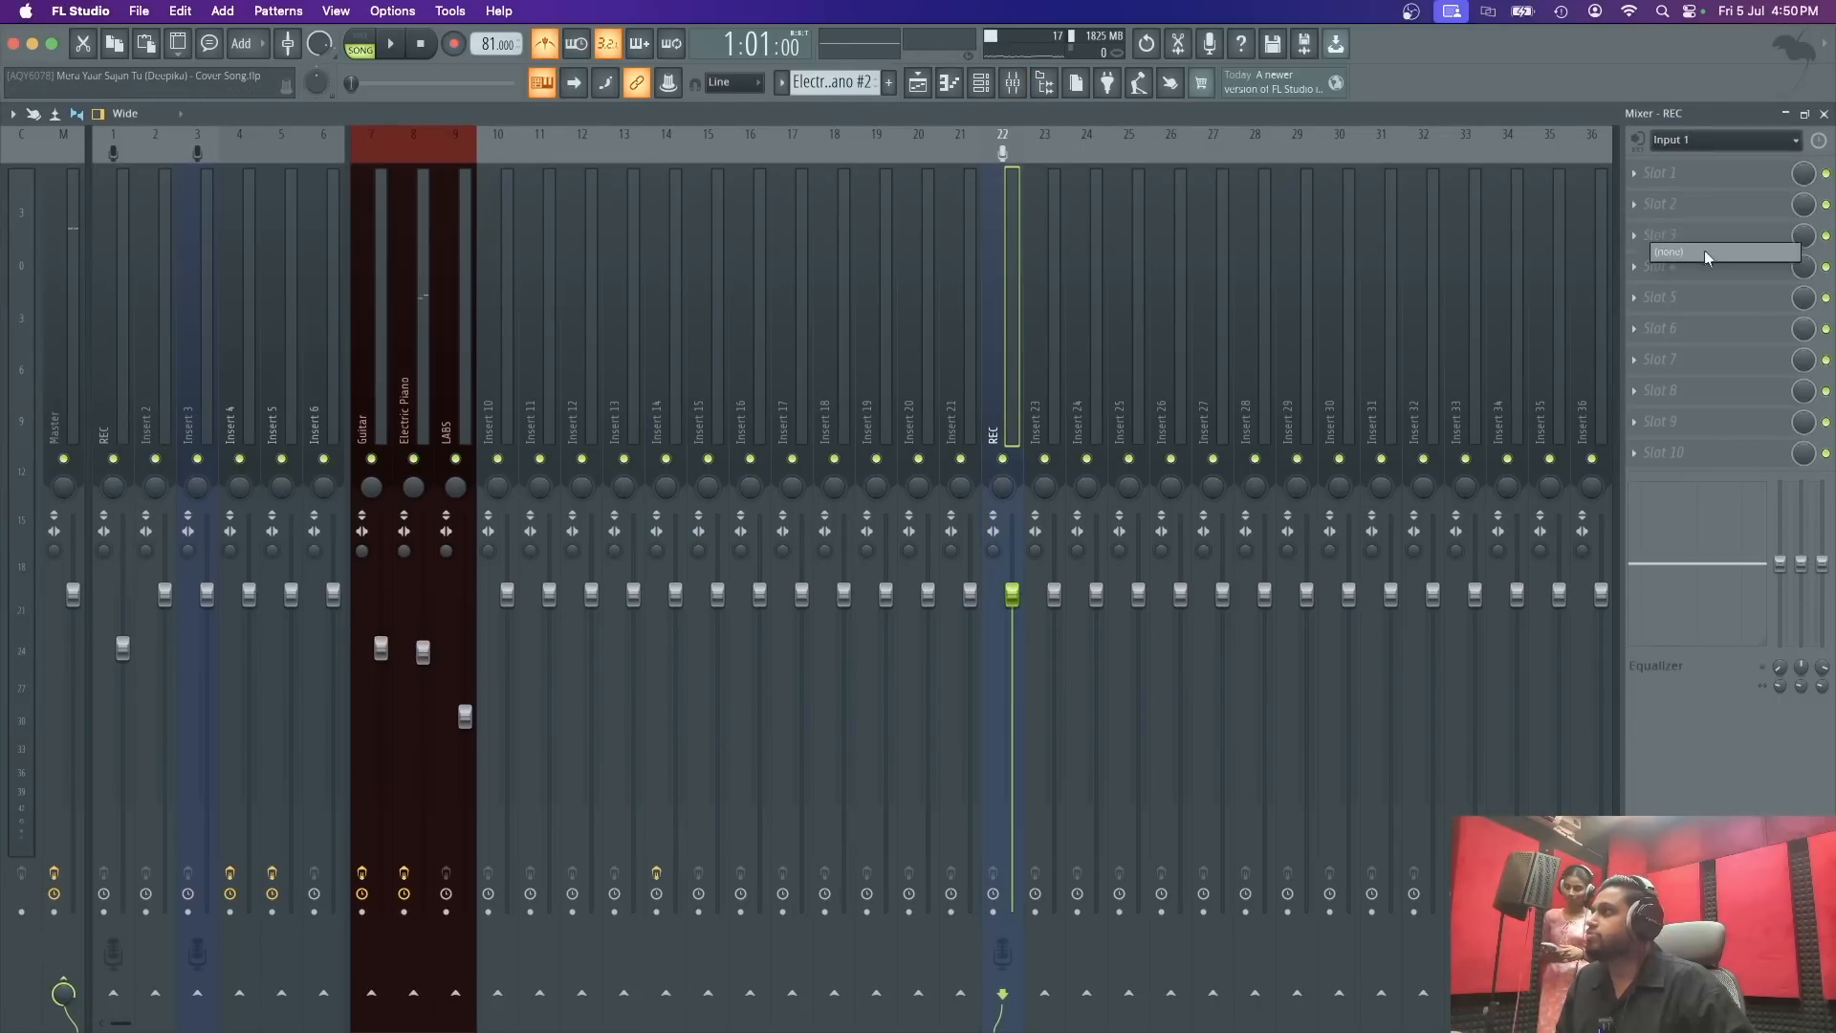
Step: Load Pitcher into slot 1 of the REC mixer track and close its window
left_click(1684, 172)
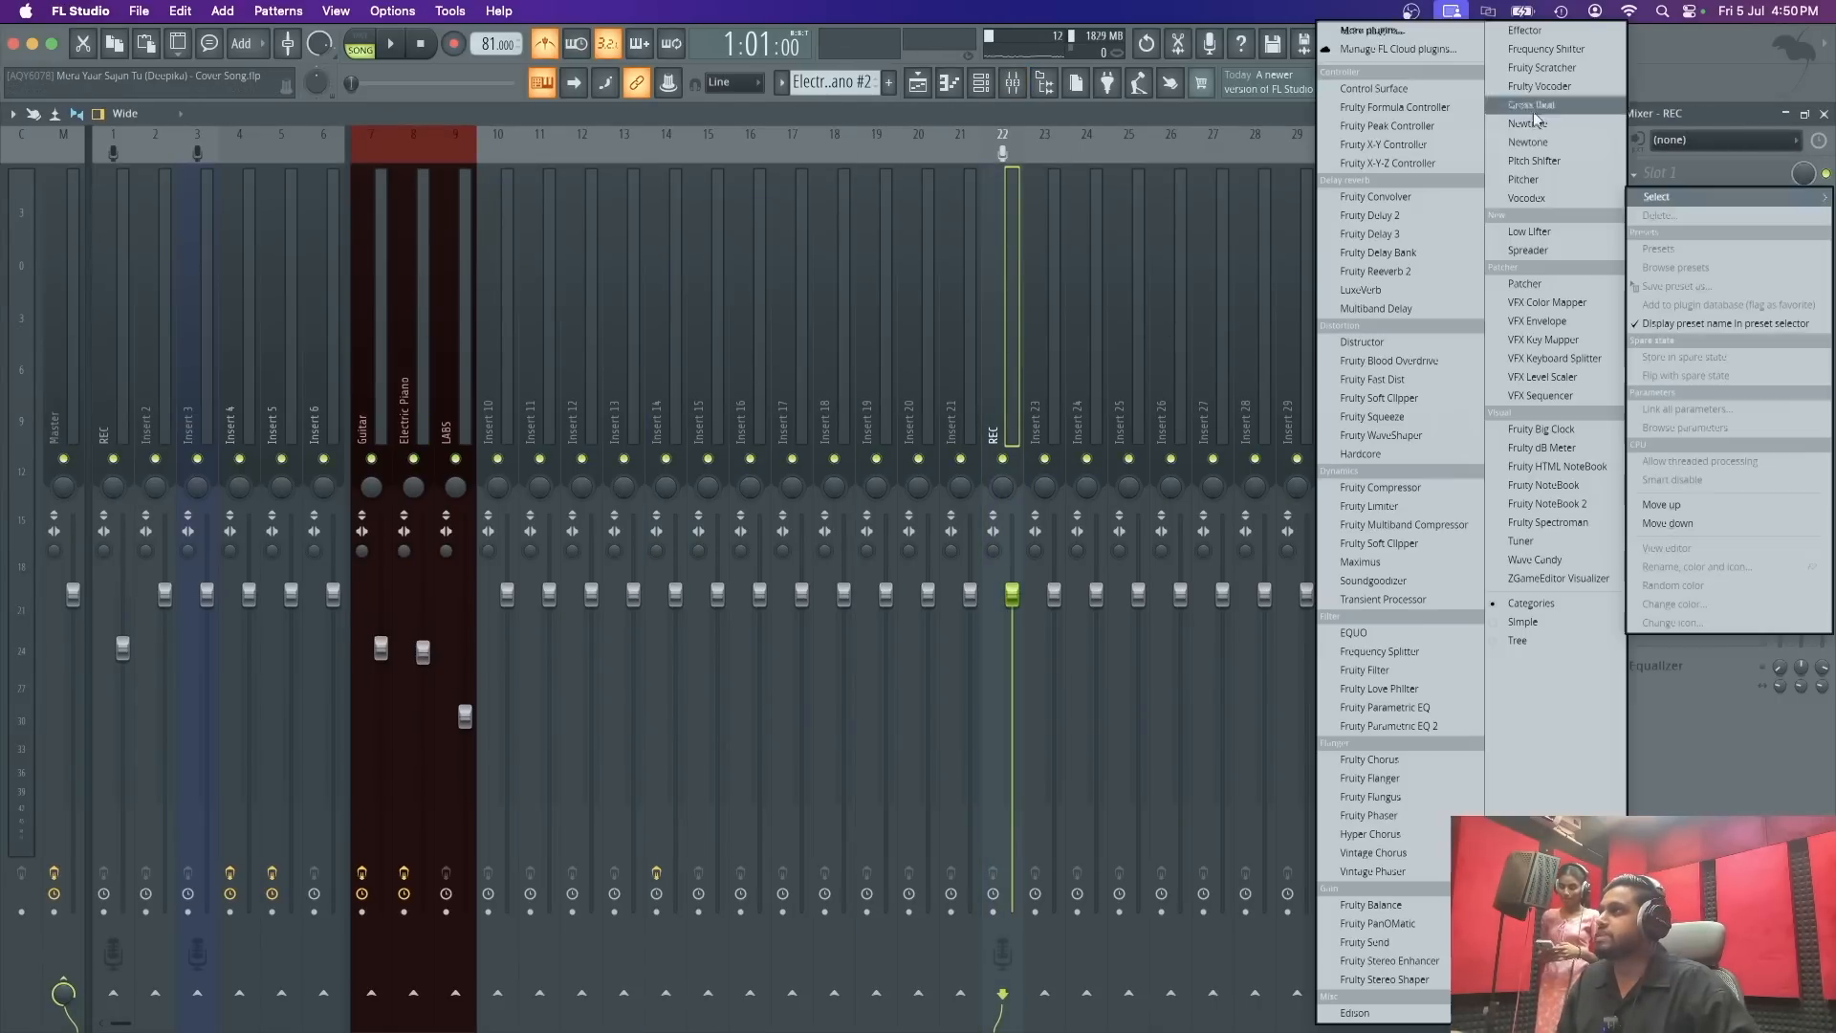
left_click(1433, 40)
type("pit")
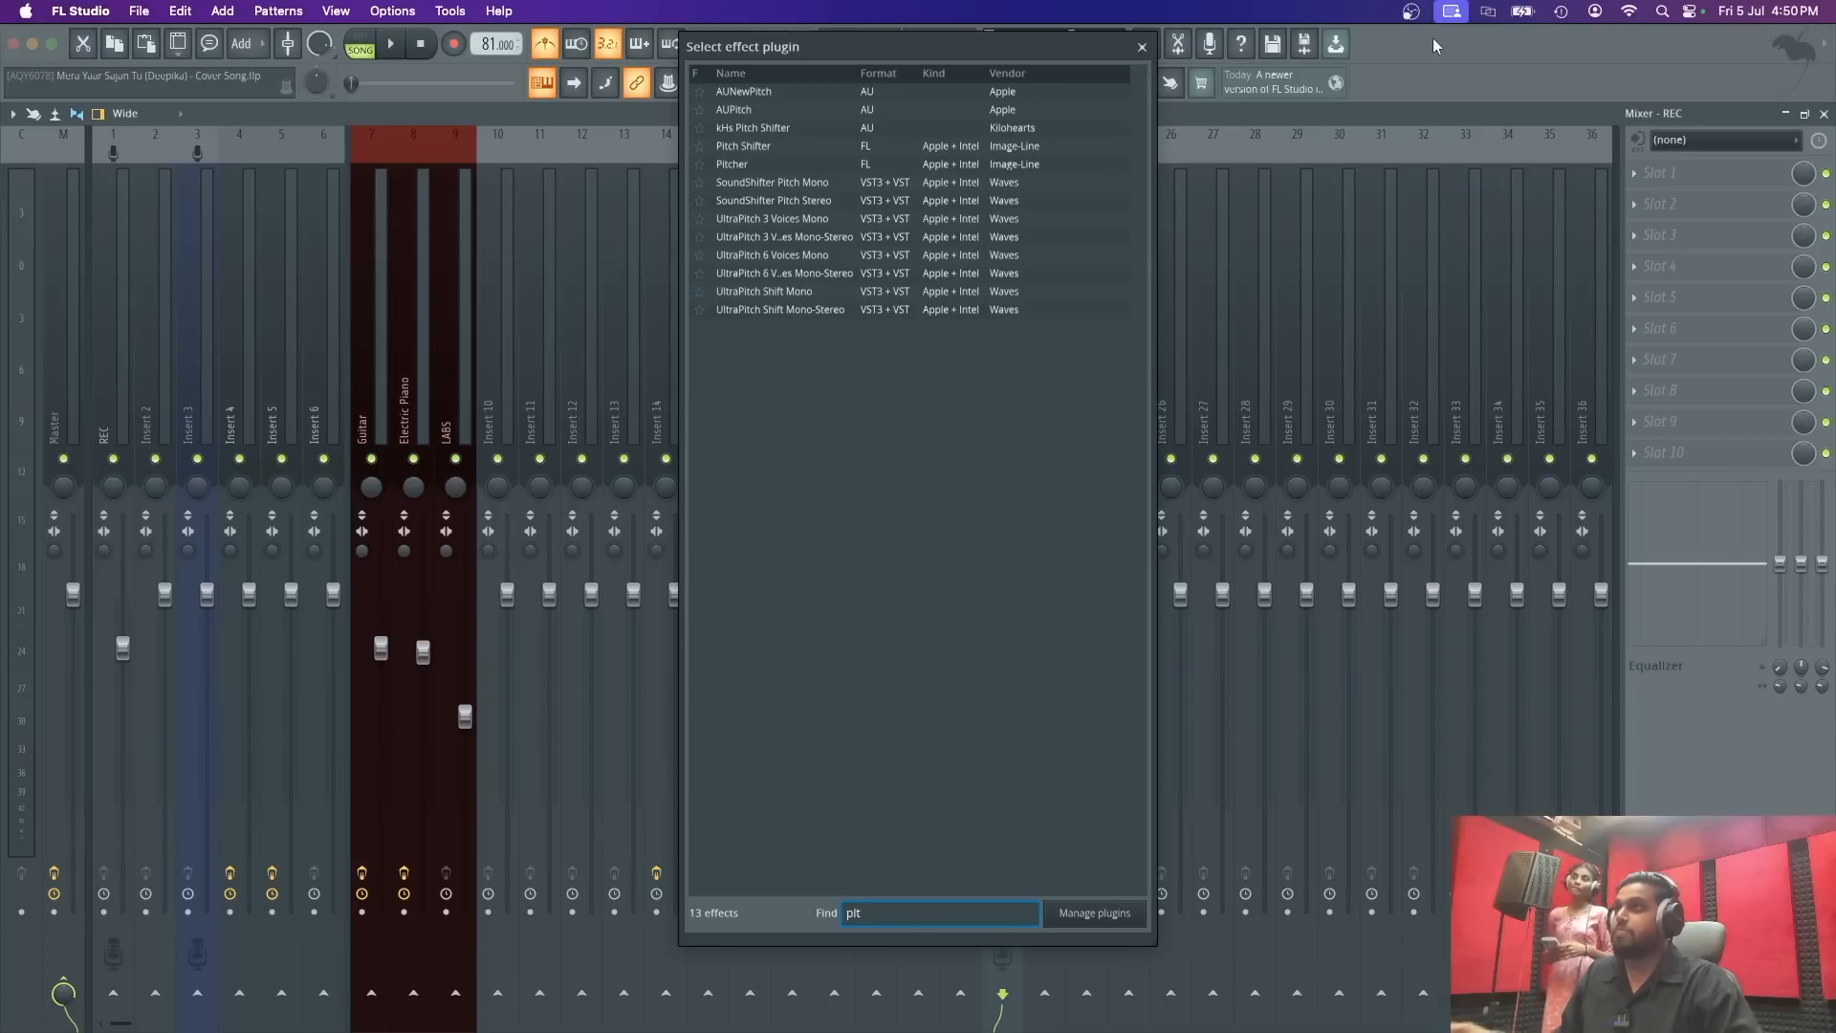
double_click(907, 165)
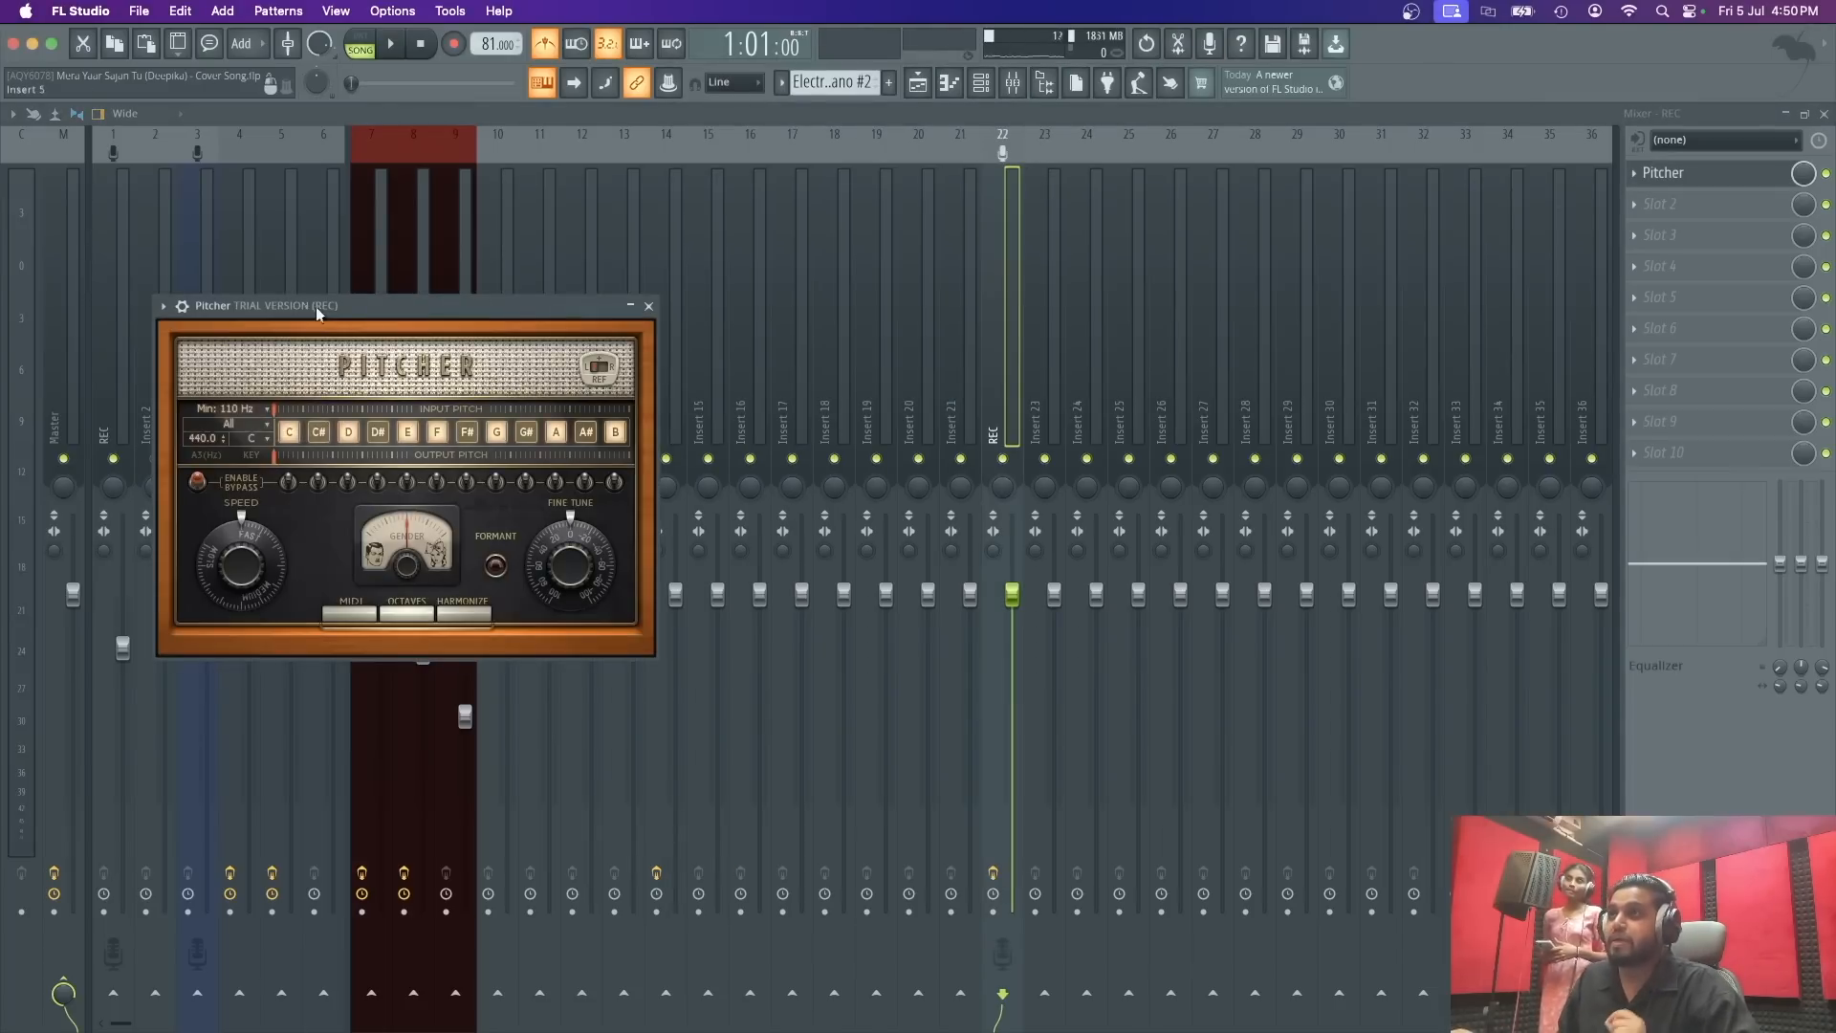
left_click_drag(316, 306, 805, 320)
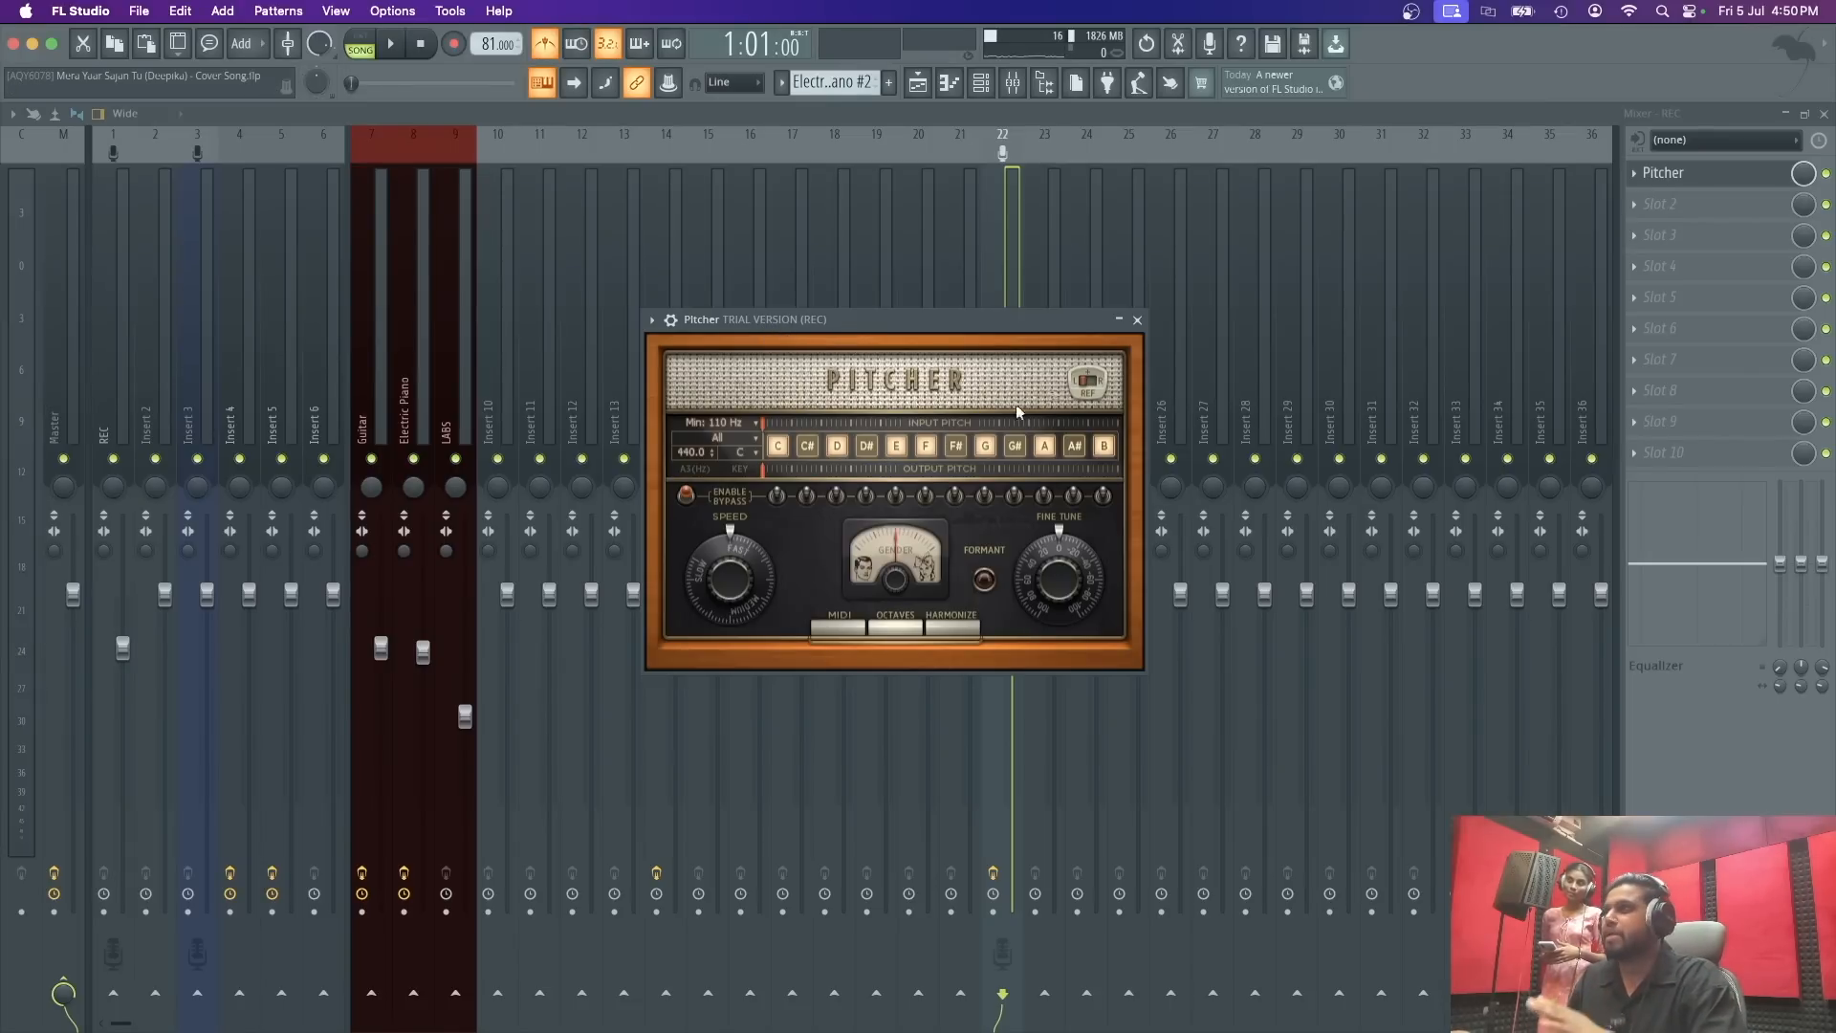
left_click(1137, 319)
Step: Replace Pitcher in slot 1 of the REC track with Waves Tune Real-Time Stereo
left_click(1635, 173)
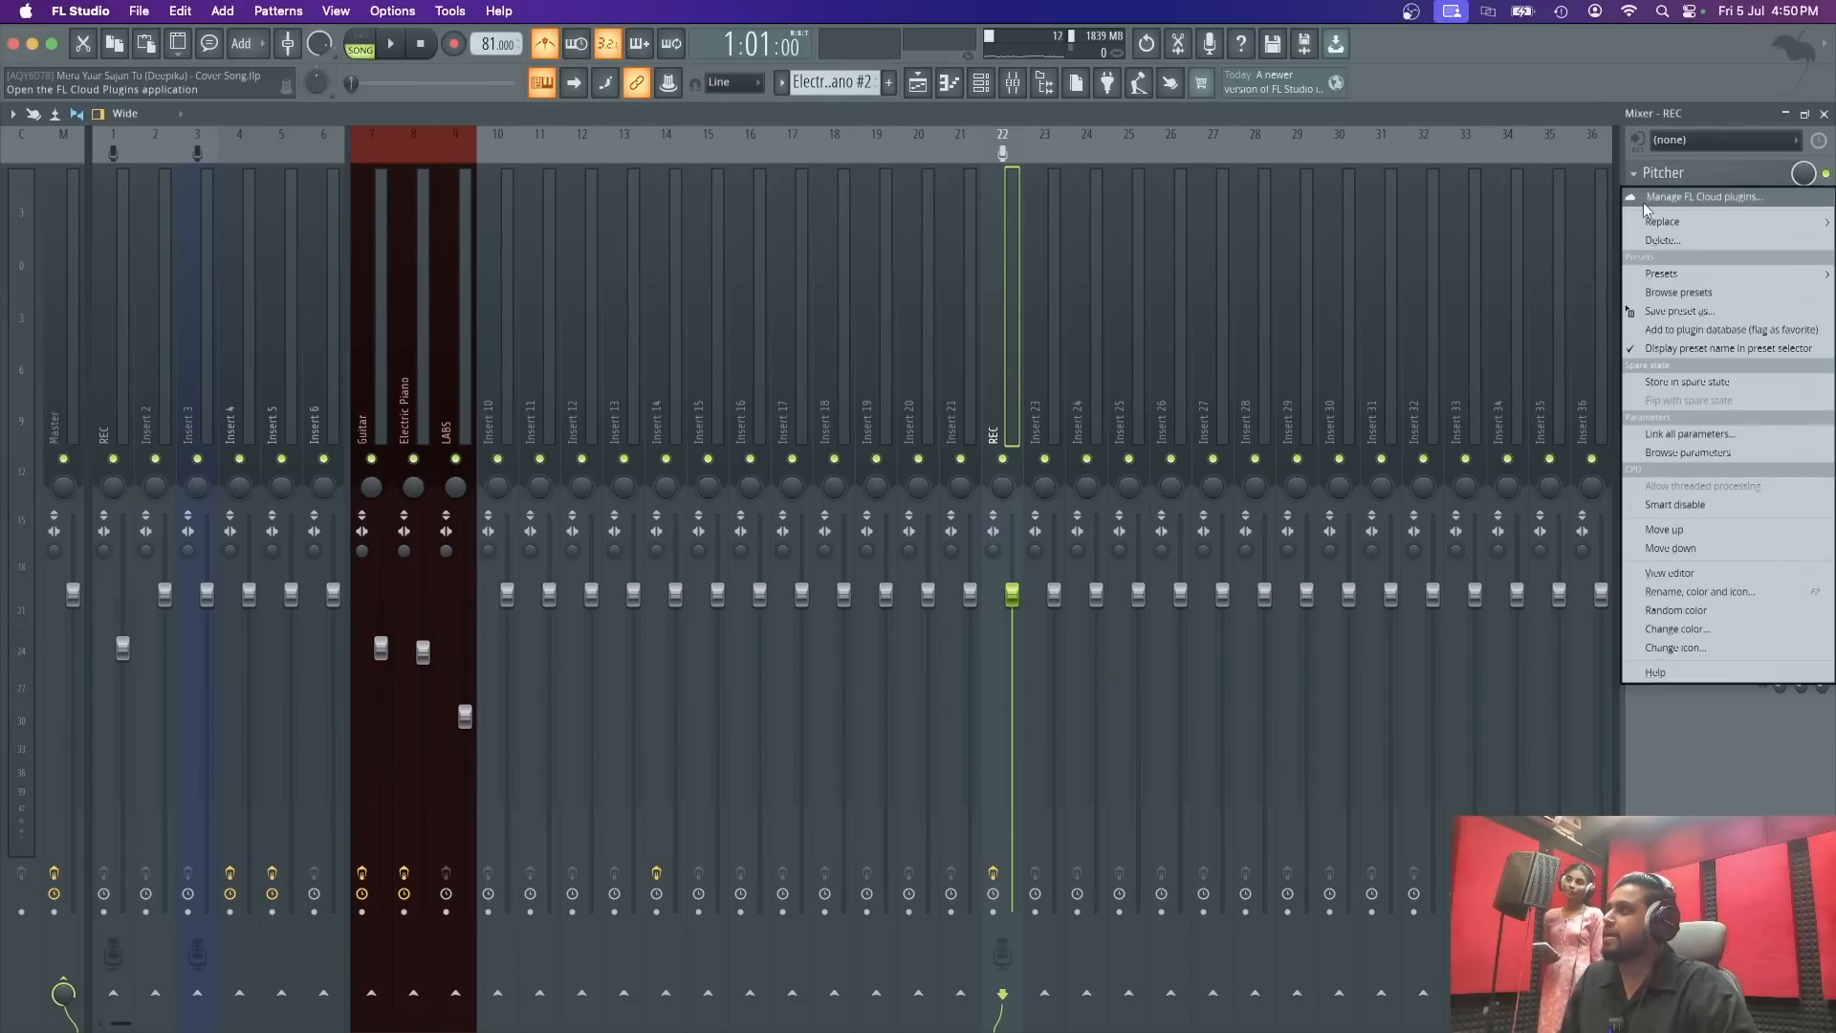
mouse_move(1664, 221)
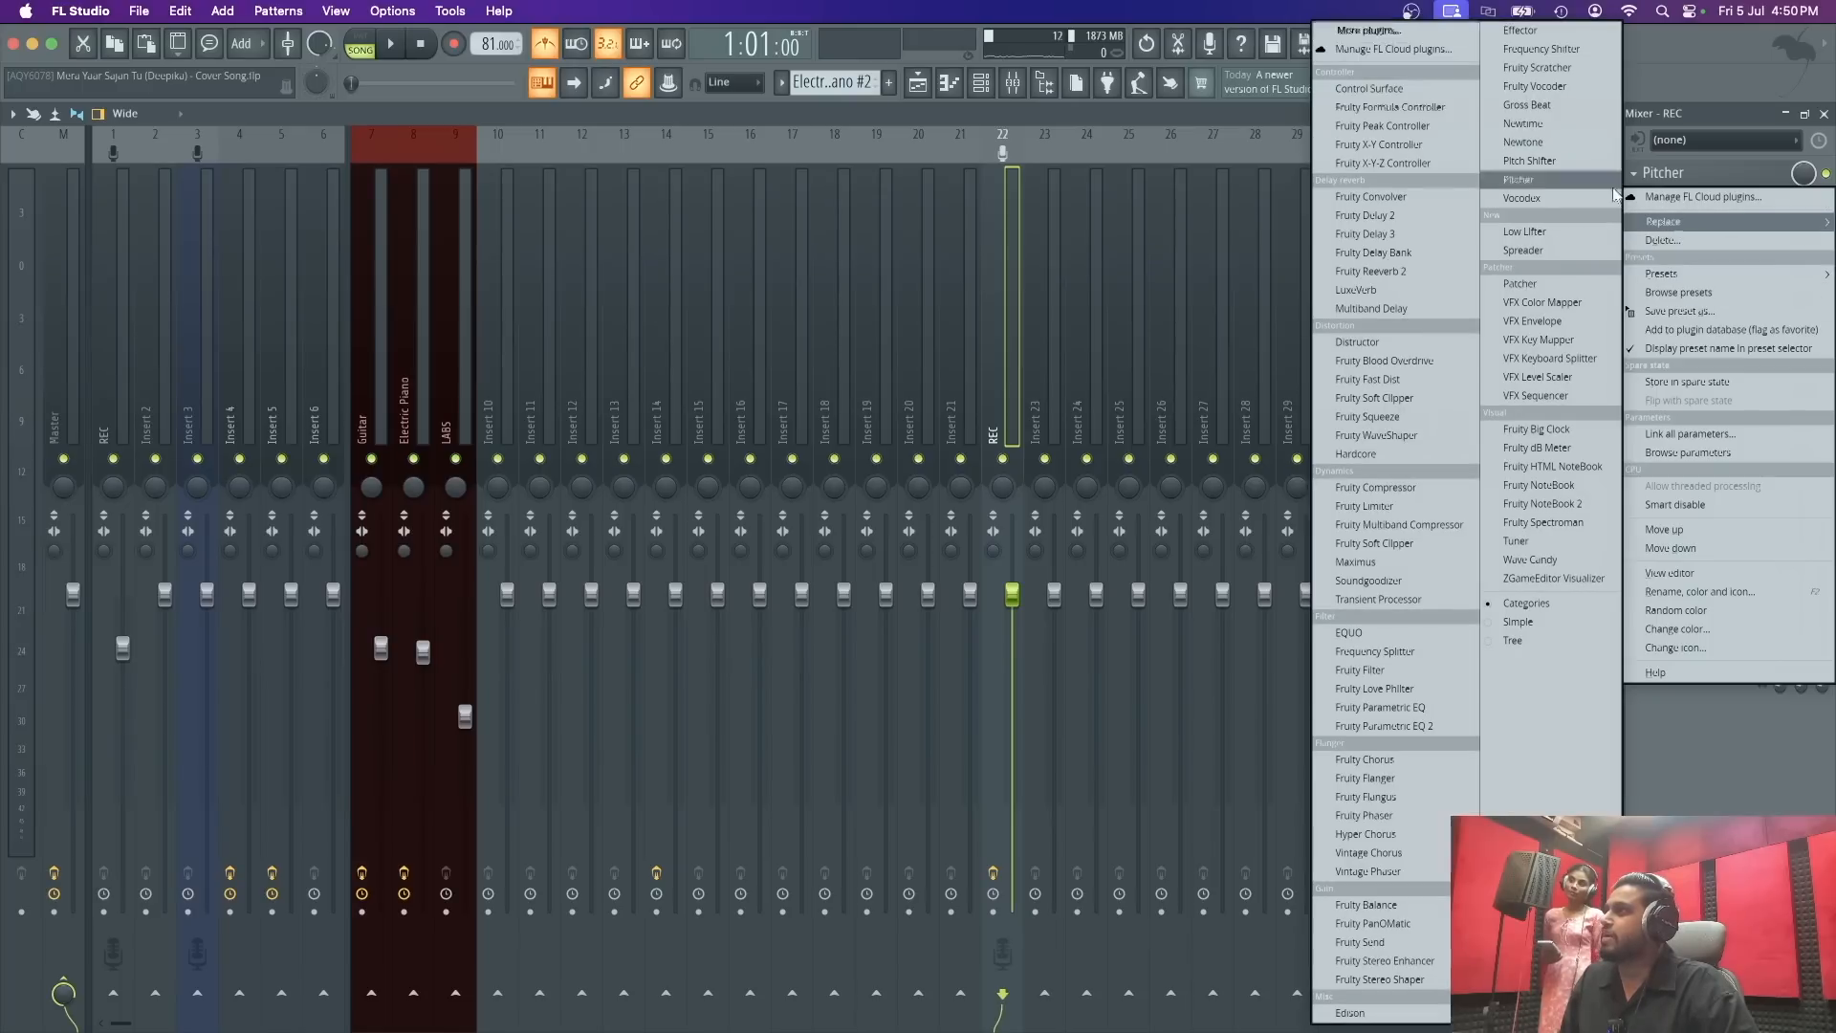
left_click(1367, 29)
type("waves t")
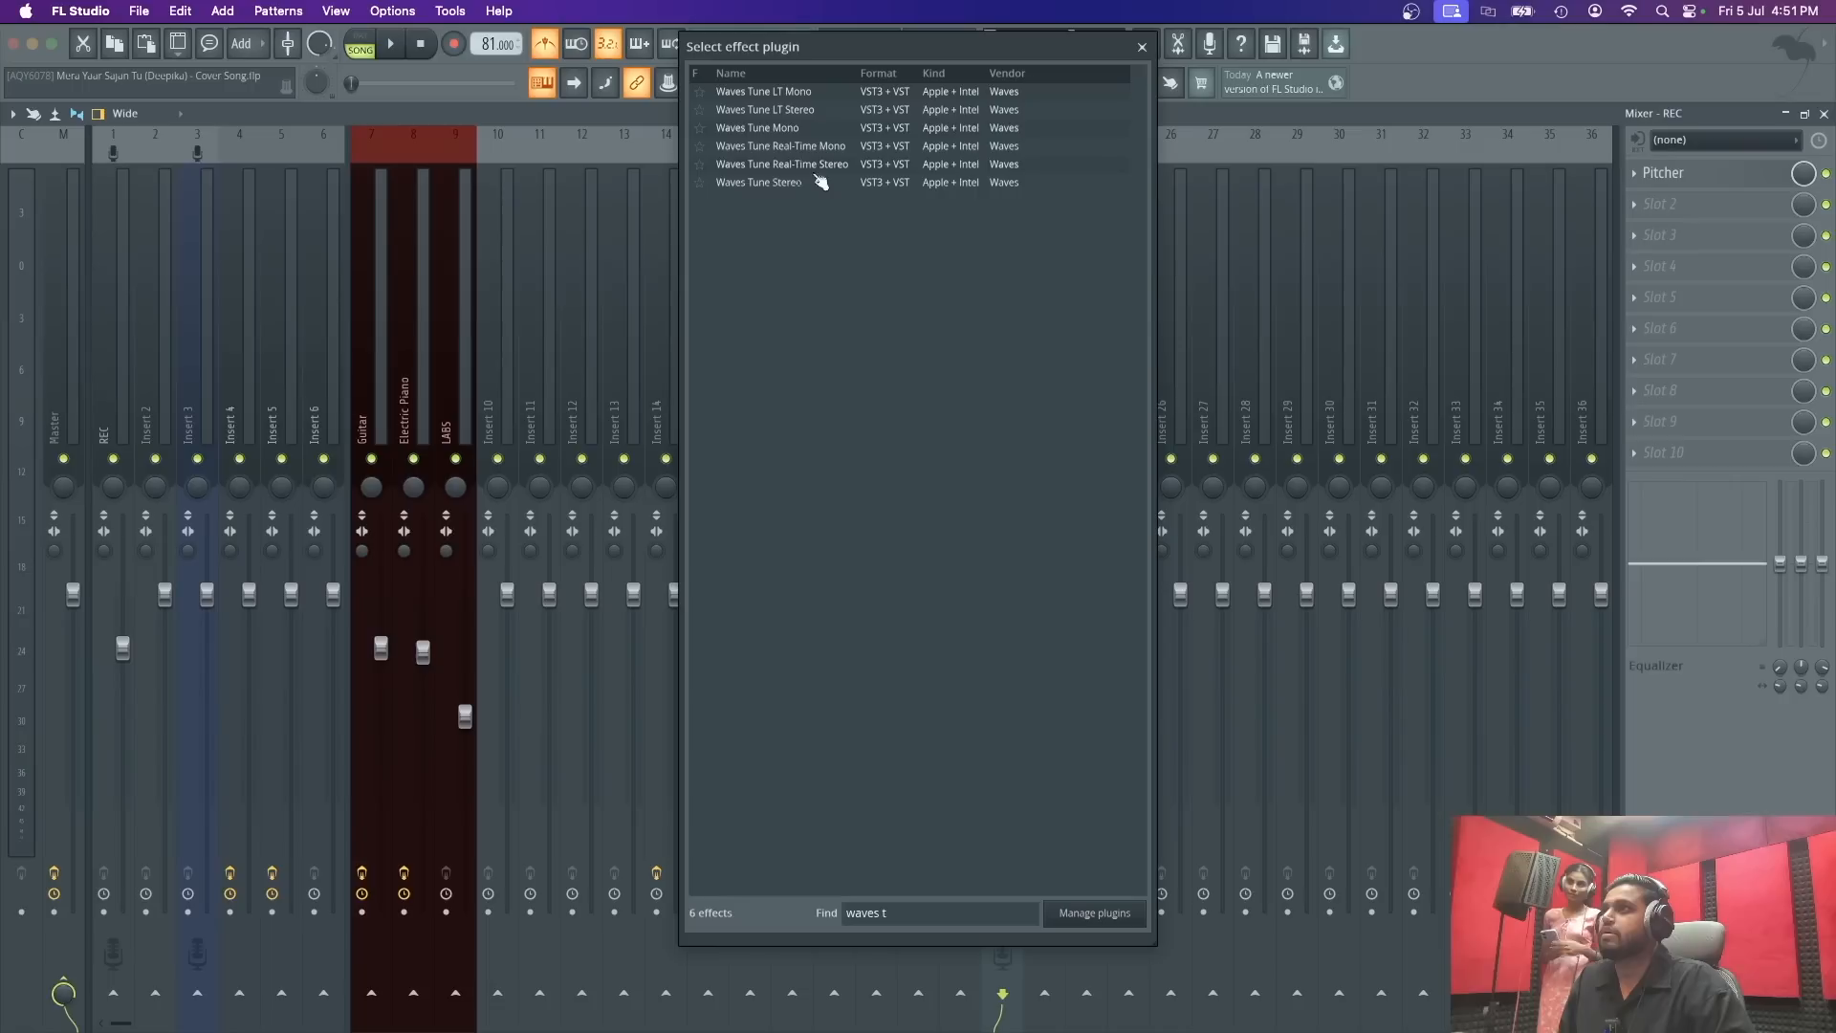
left_click(808, 164)
double_click(832, 164)
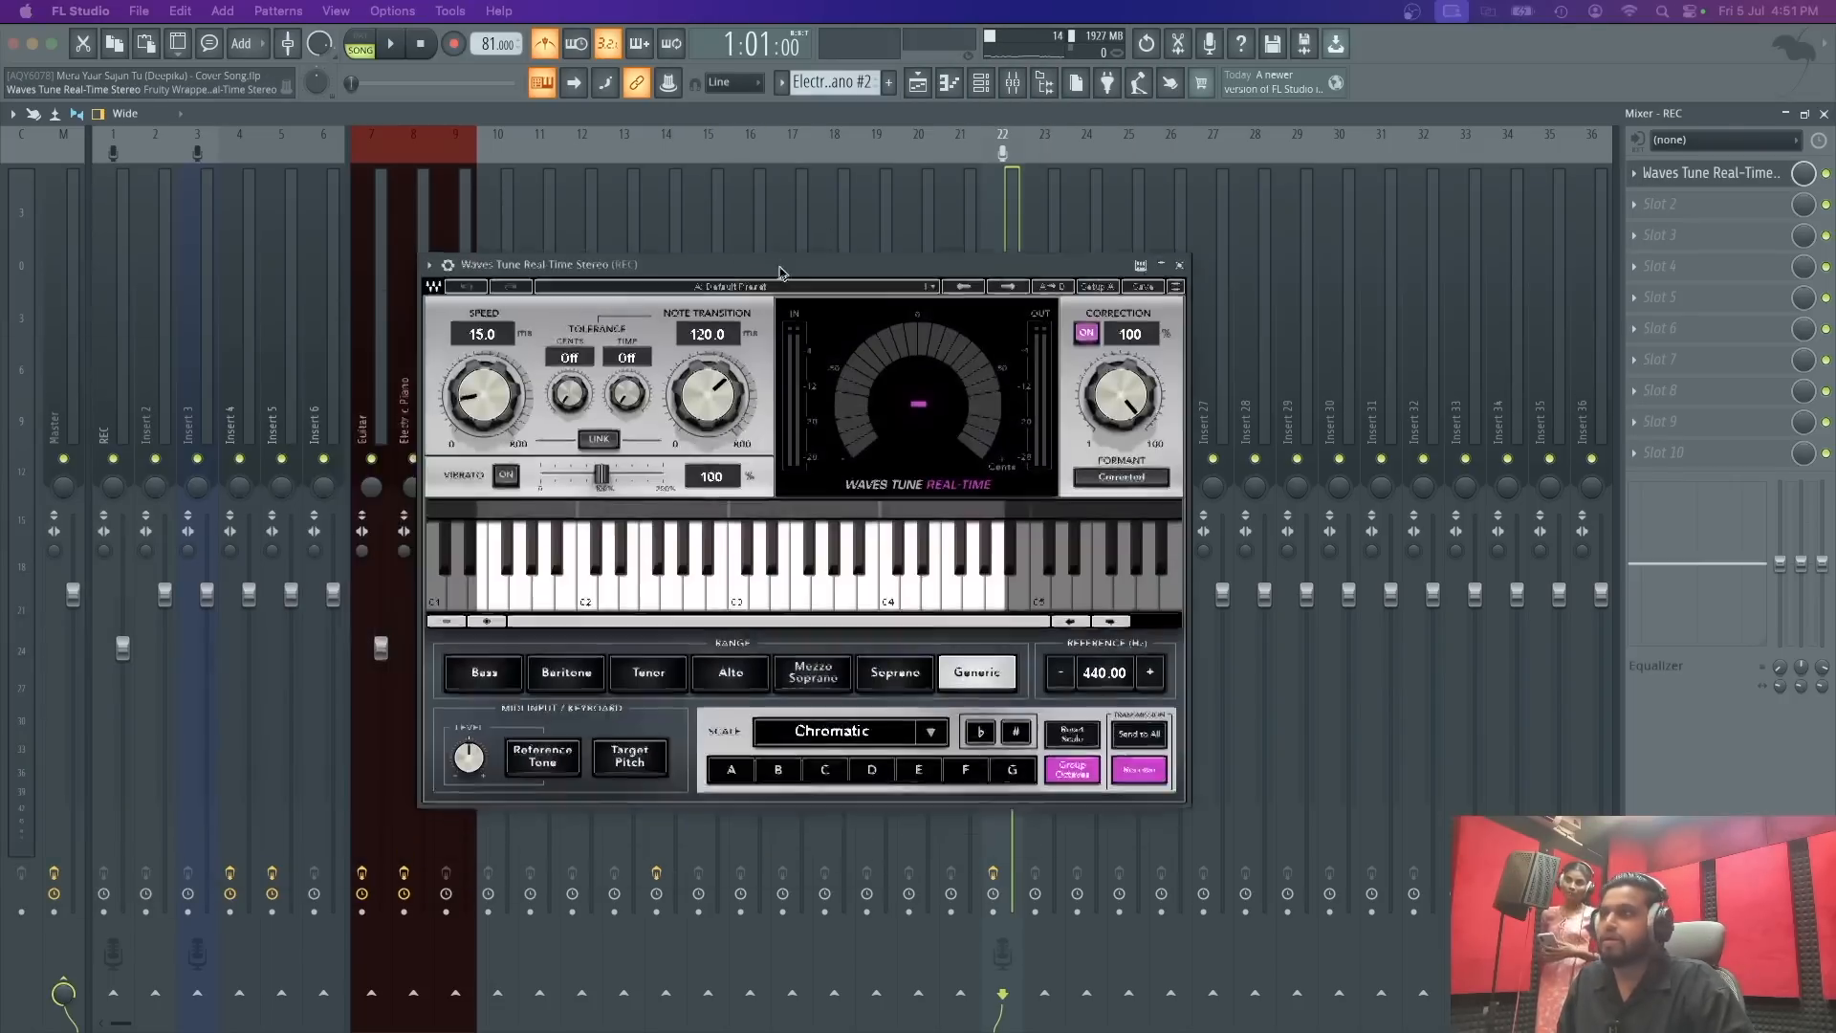
Step: Switch to the playlist and back to the mixer, then mute and unmute the REC track to compare the live microphone monitoring
left_click(919, 84)
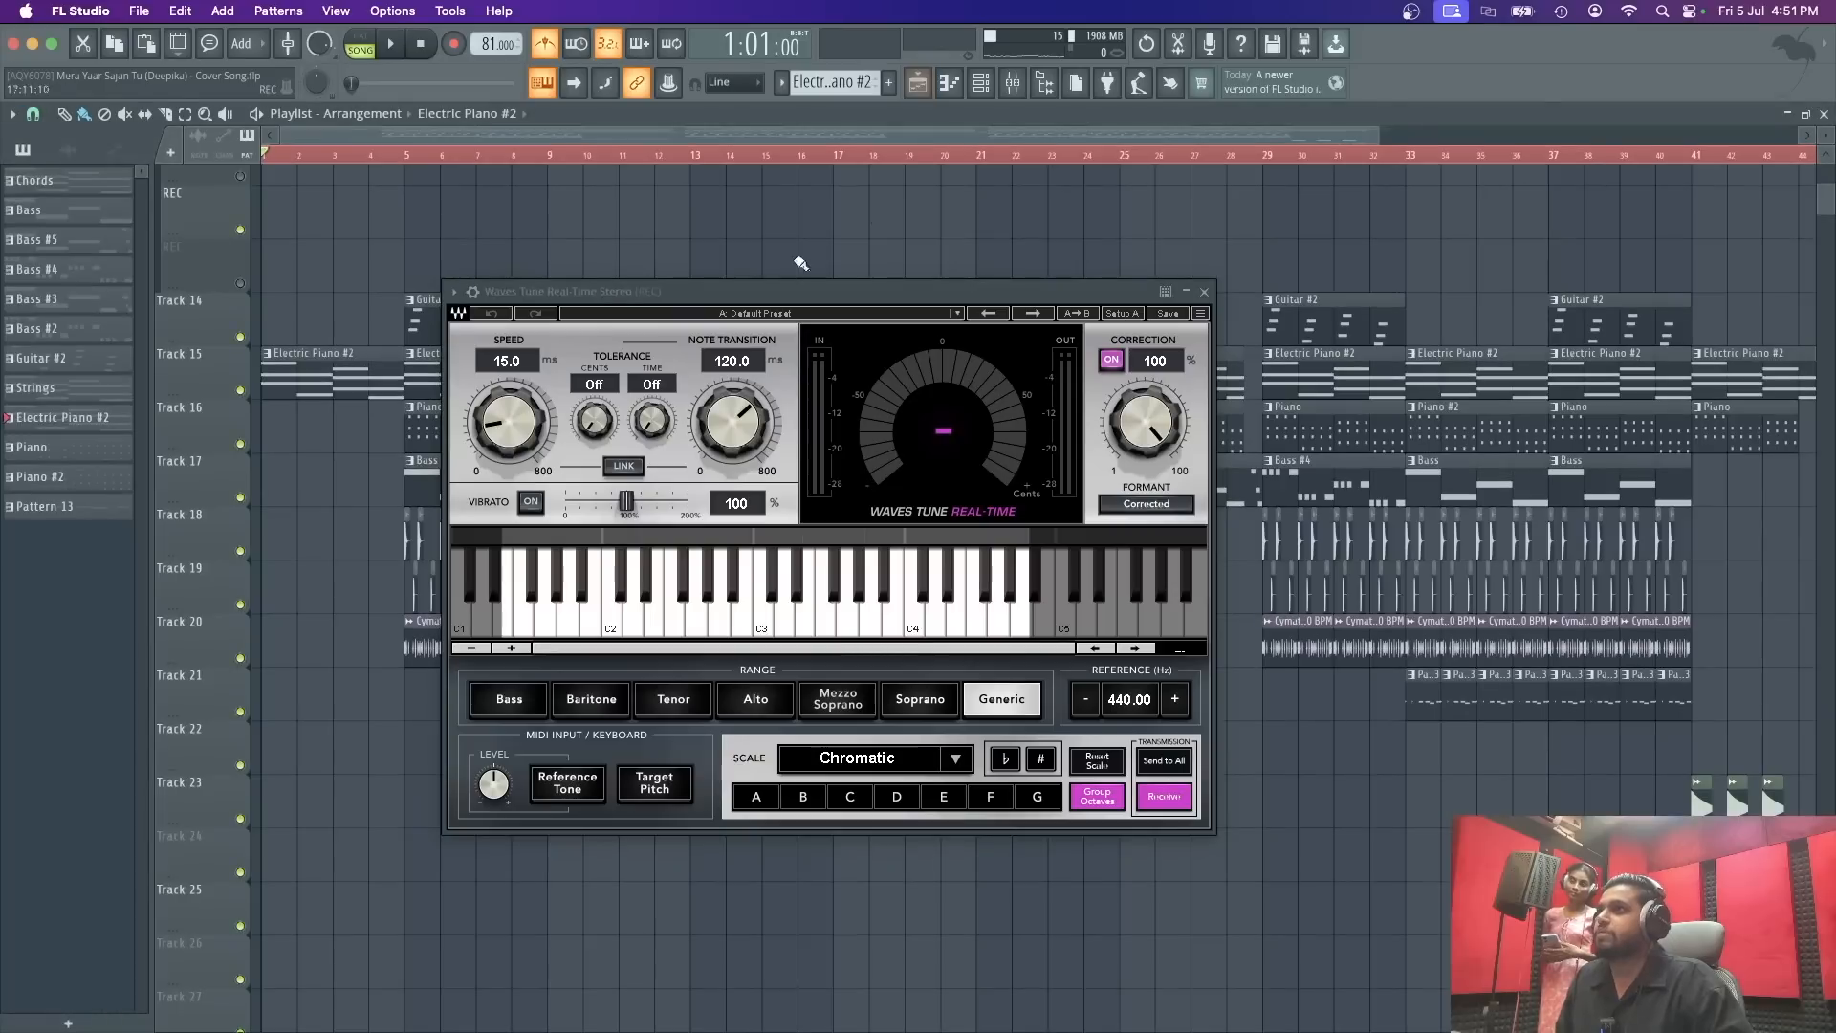
left_click(1008, 89)
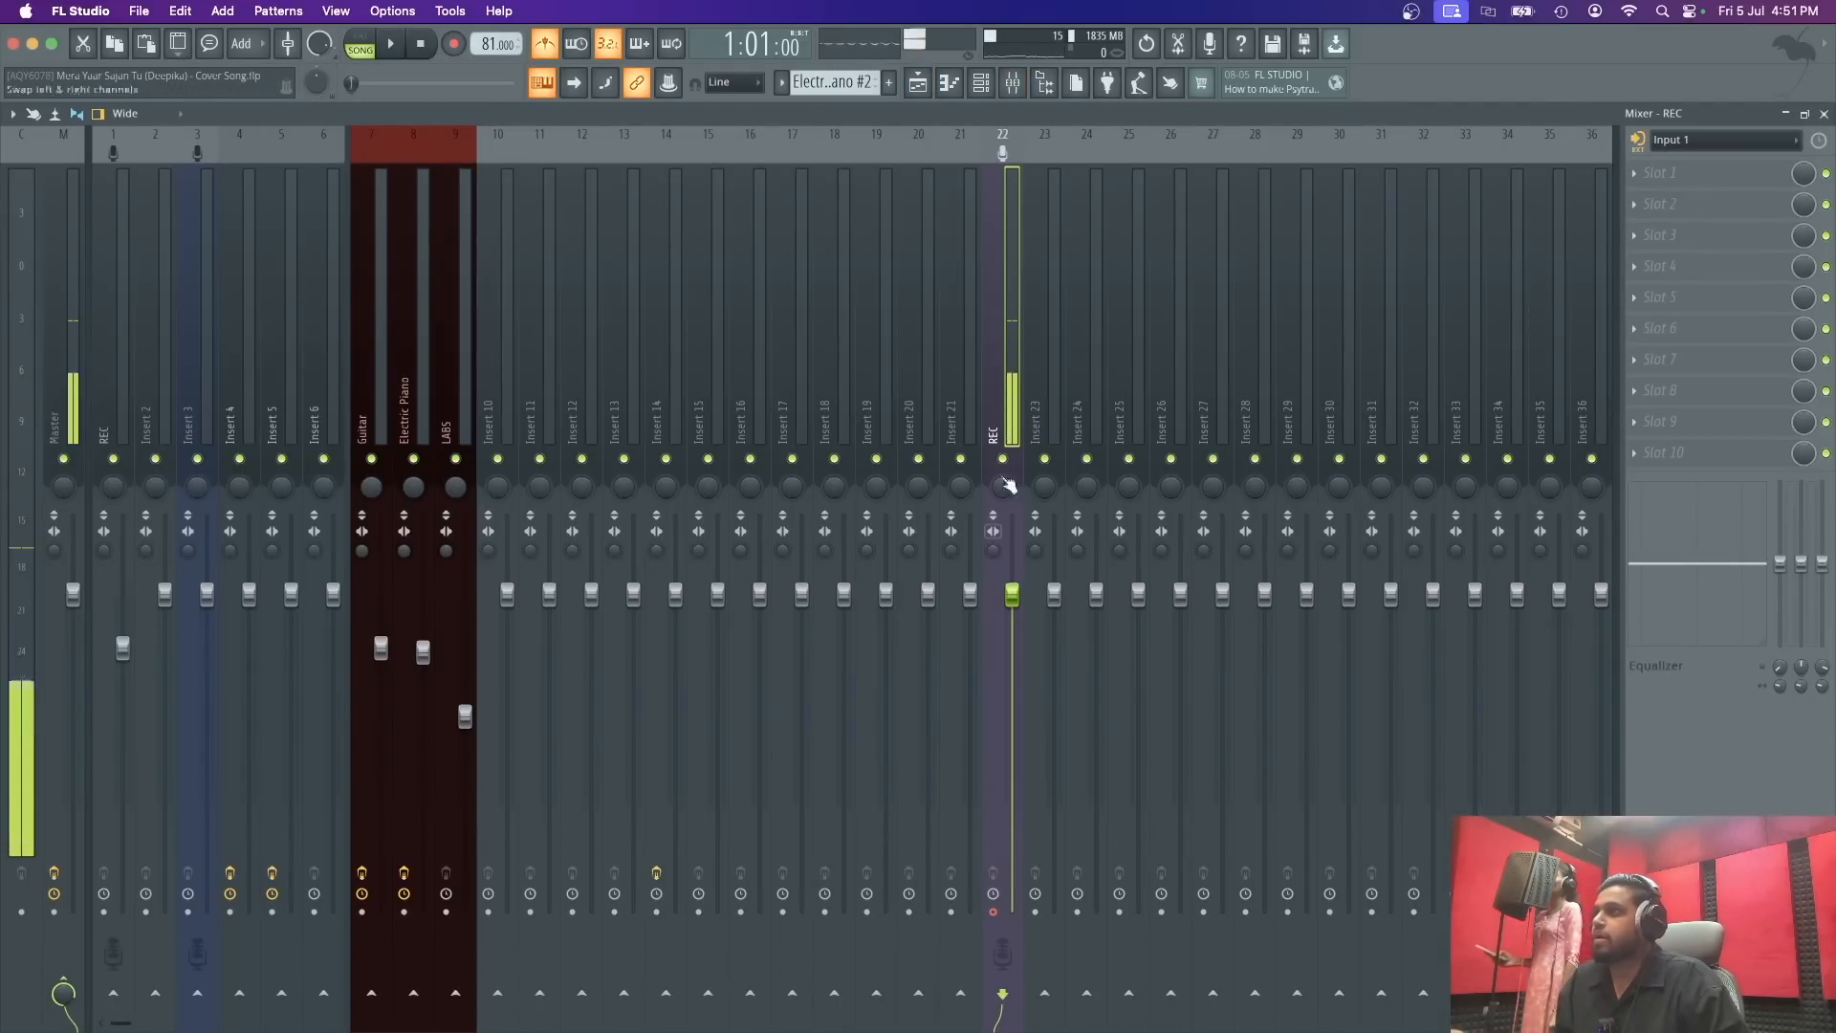
left_click(1003, 460)
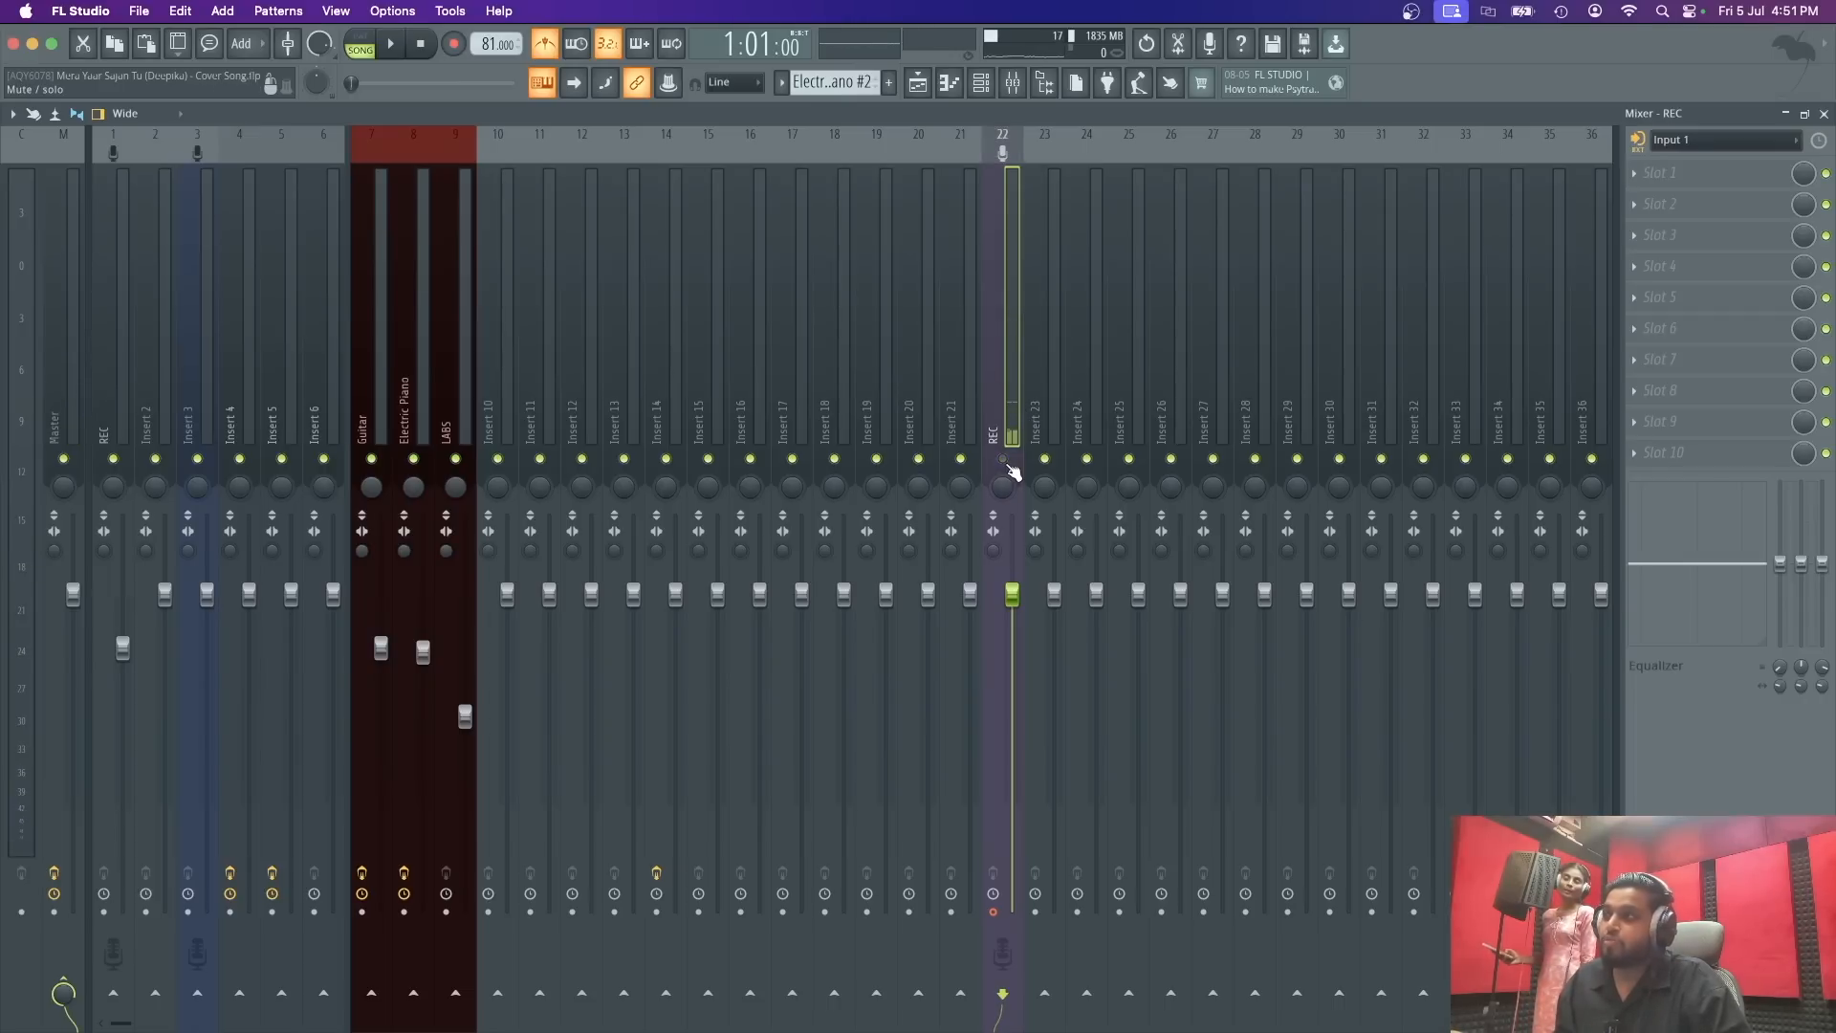
left_click(1003, 460)
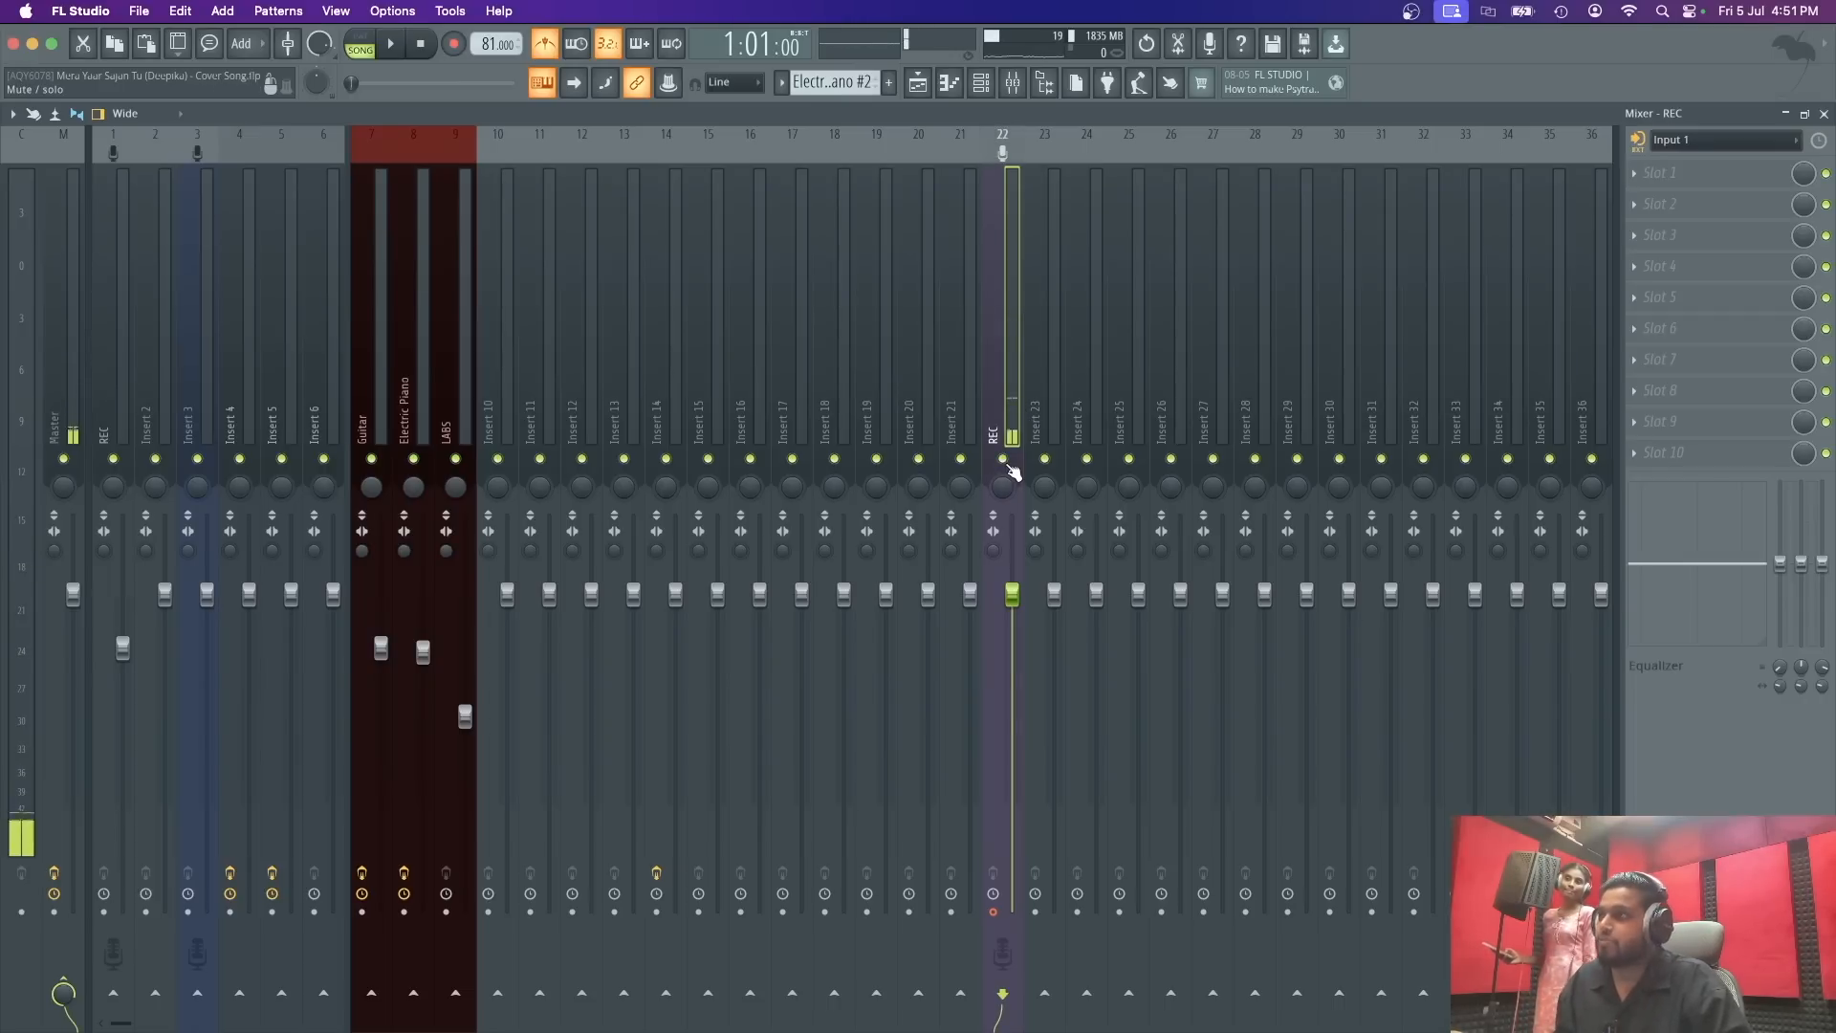
Step: Set the audio buffer length to 16 samples (1 ms) in the audio settings and close them
left_click(385, 15)
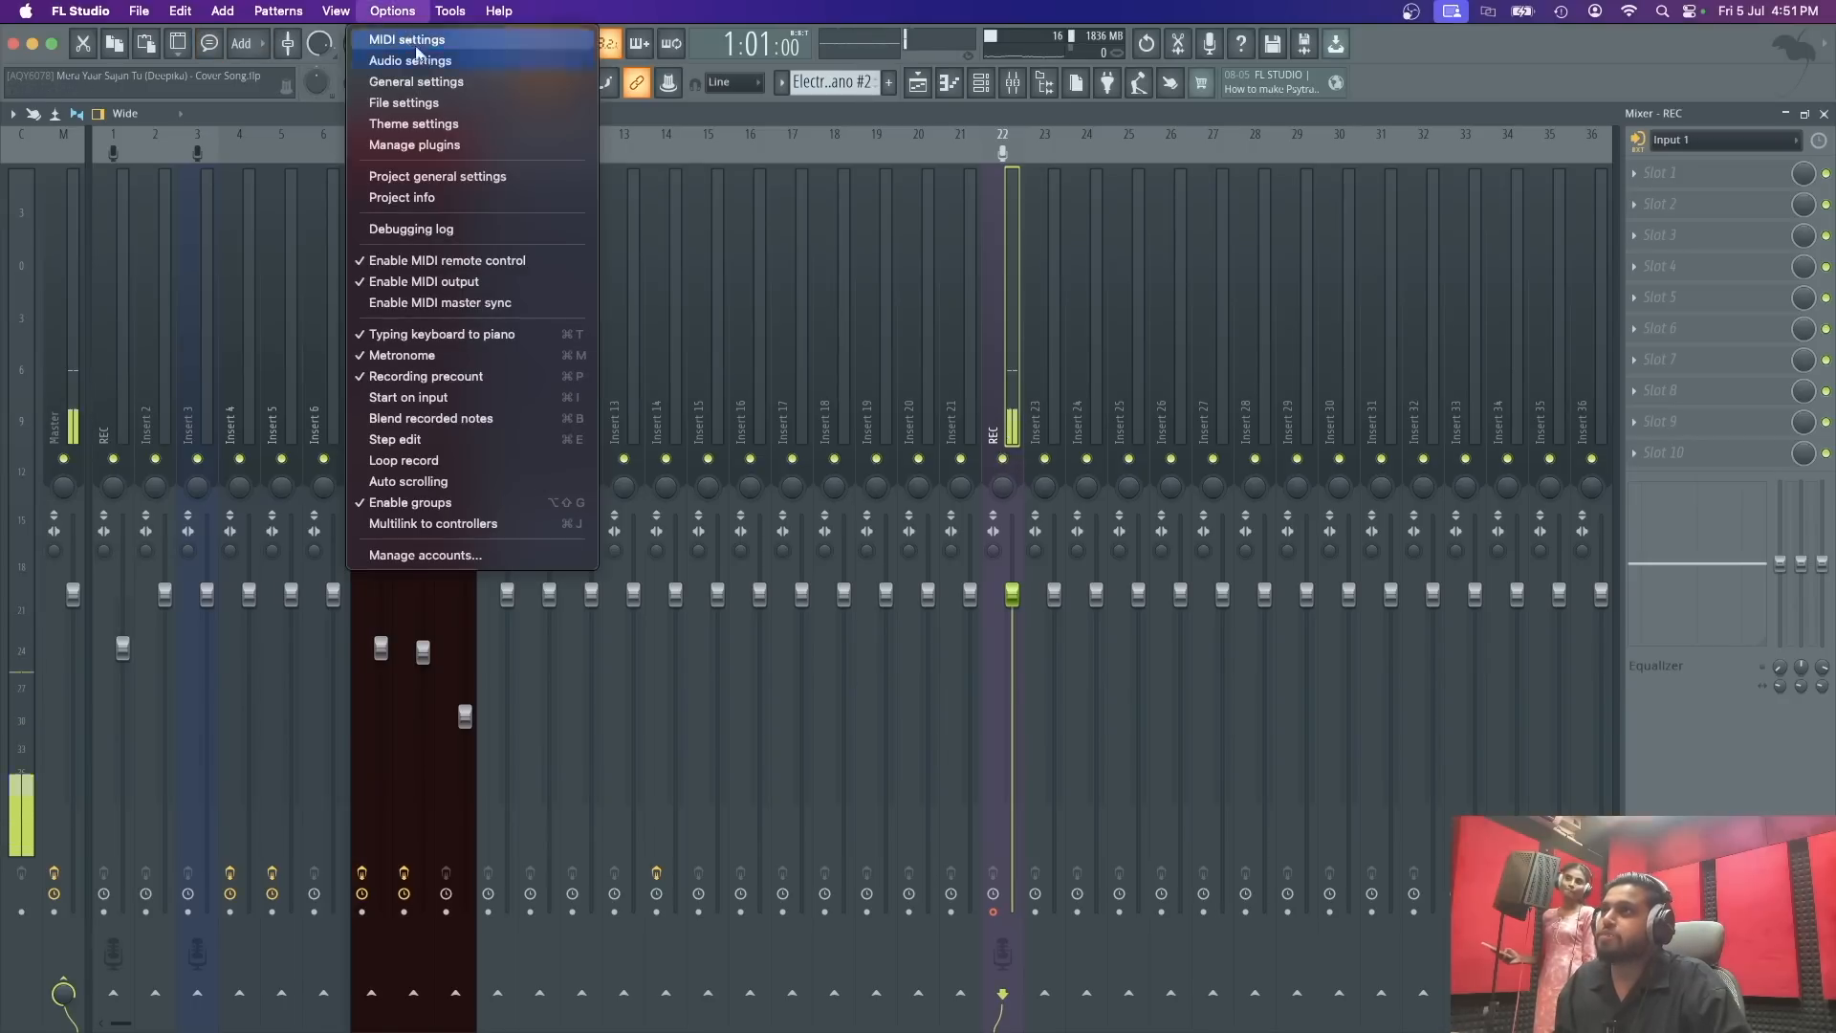
left_click(421, 58)
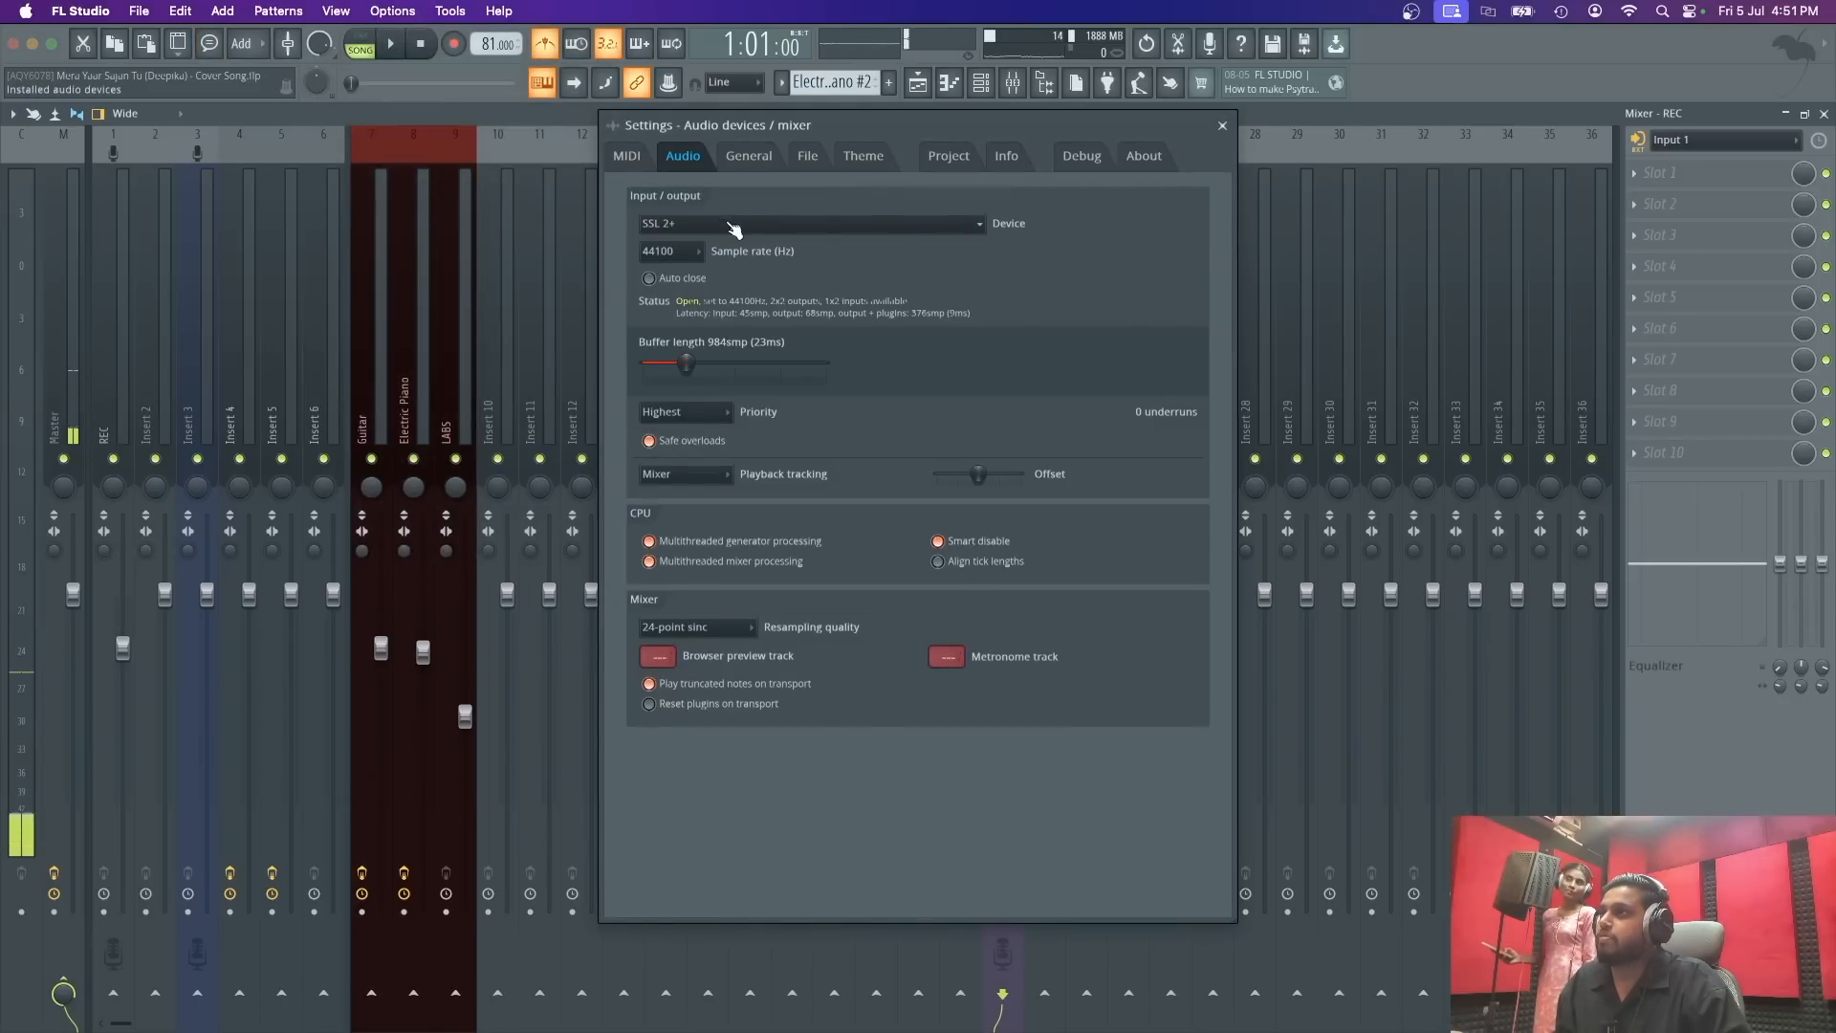
left_click_drag(685, 362, 642, 368)
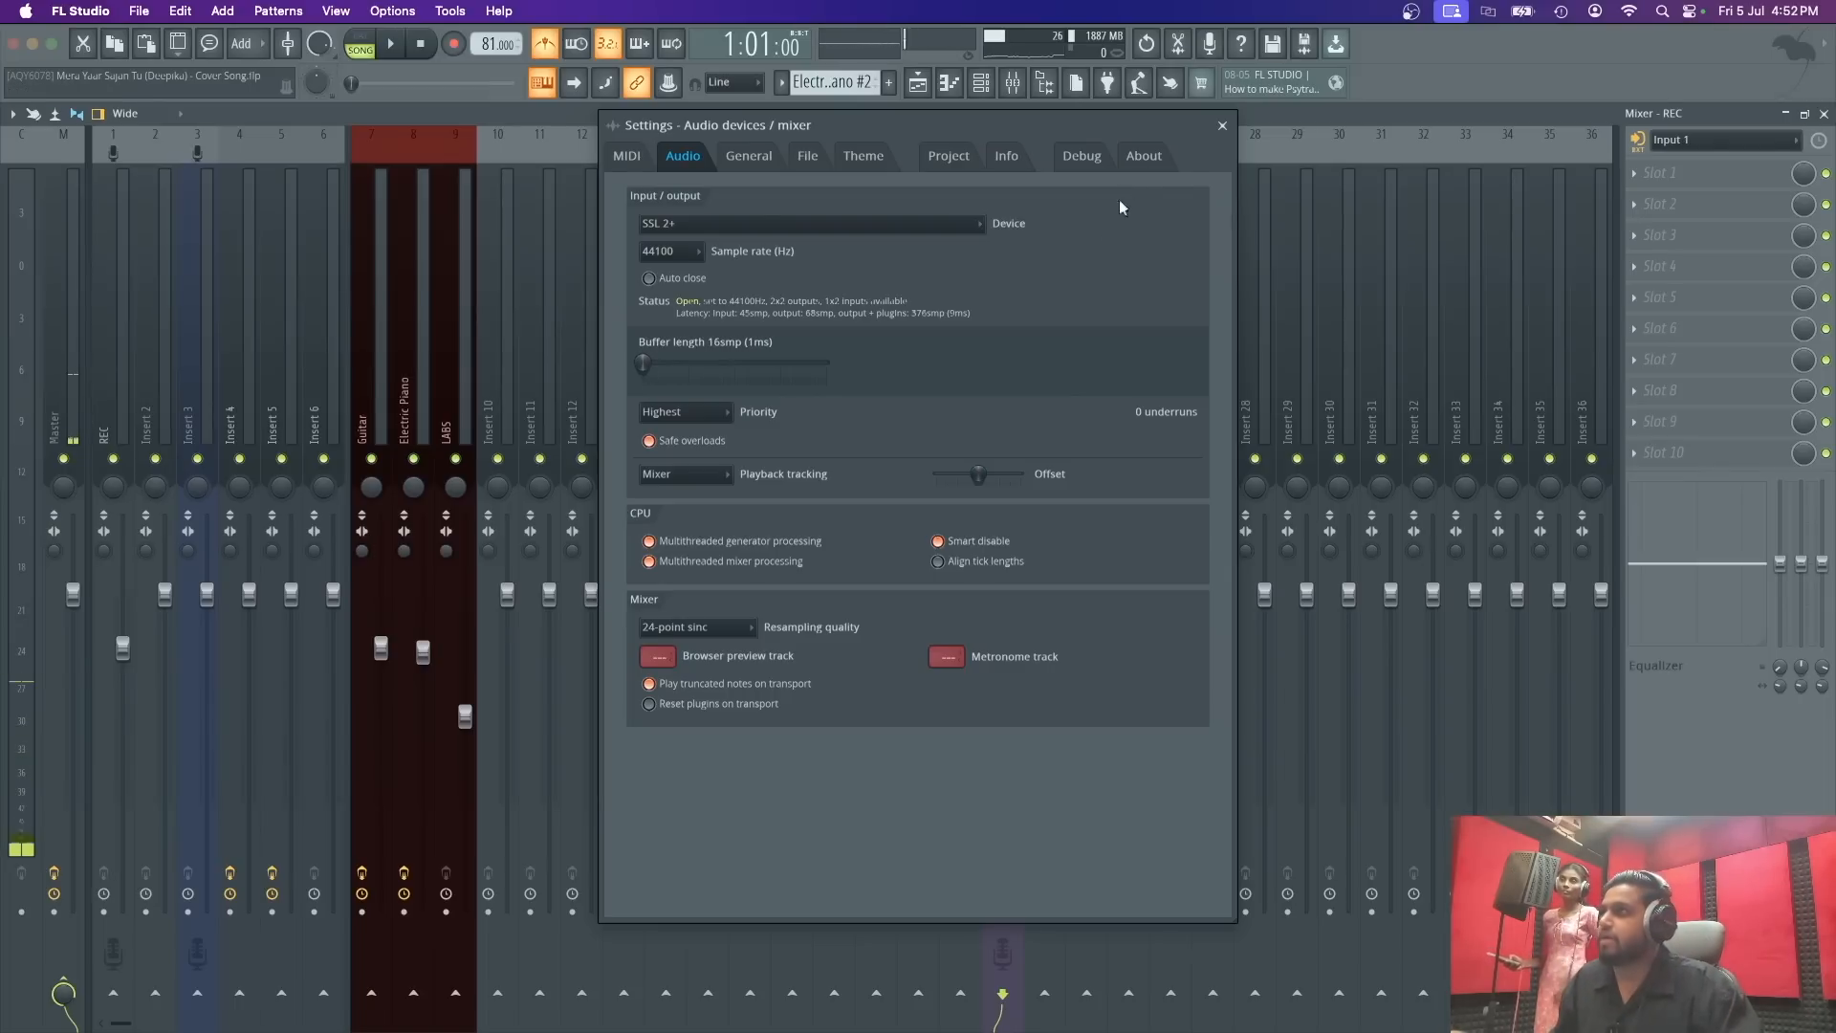
left_click(1221, 126)
Step: Load Waves Tune Real-Time Stereo into slot 1 of the REC track and move its window towards the centre of the mixer
left_click(1660, 210)
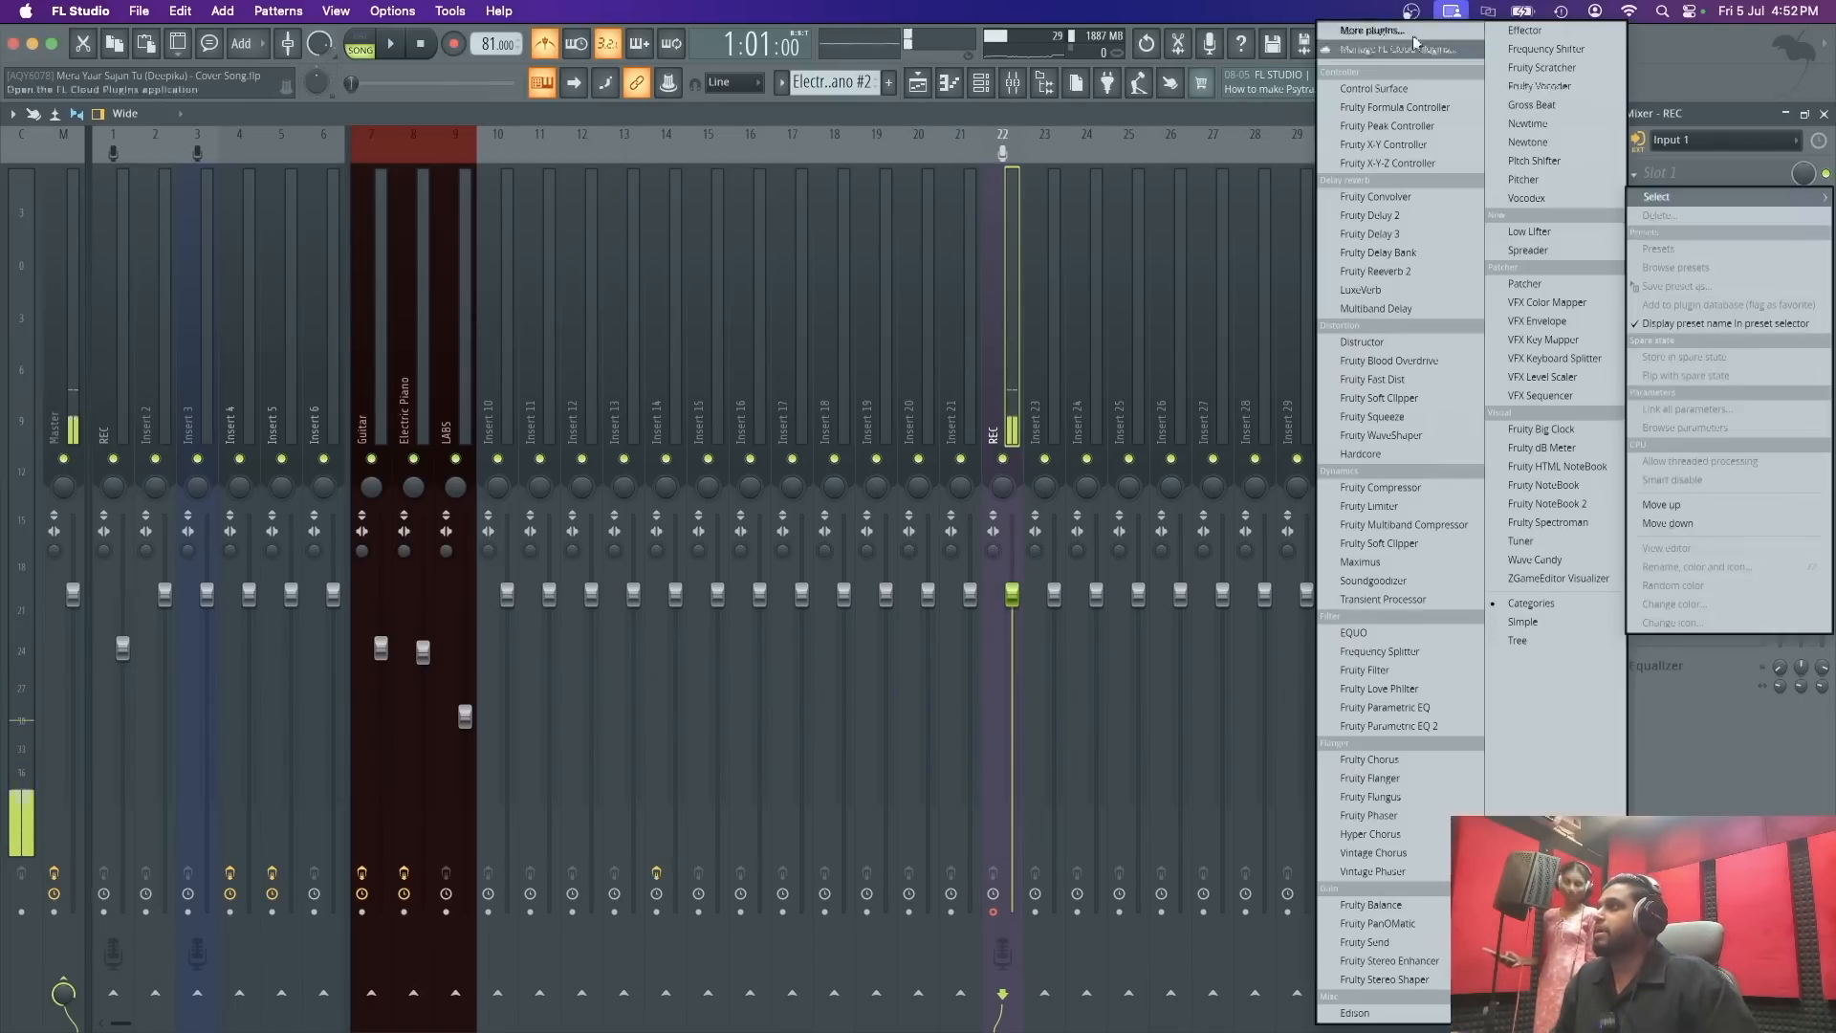
left_click(1331, 108)
type("waves t")
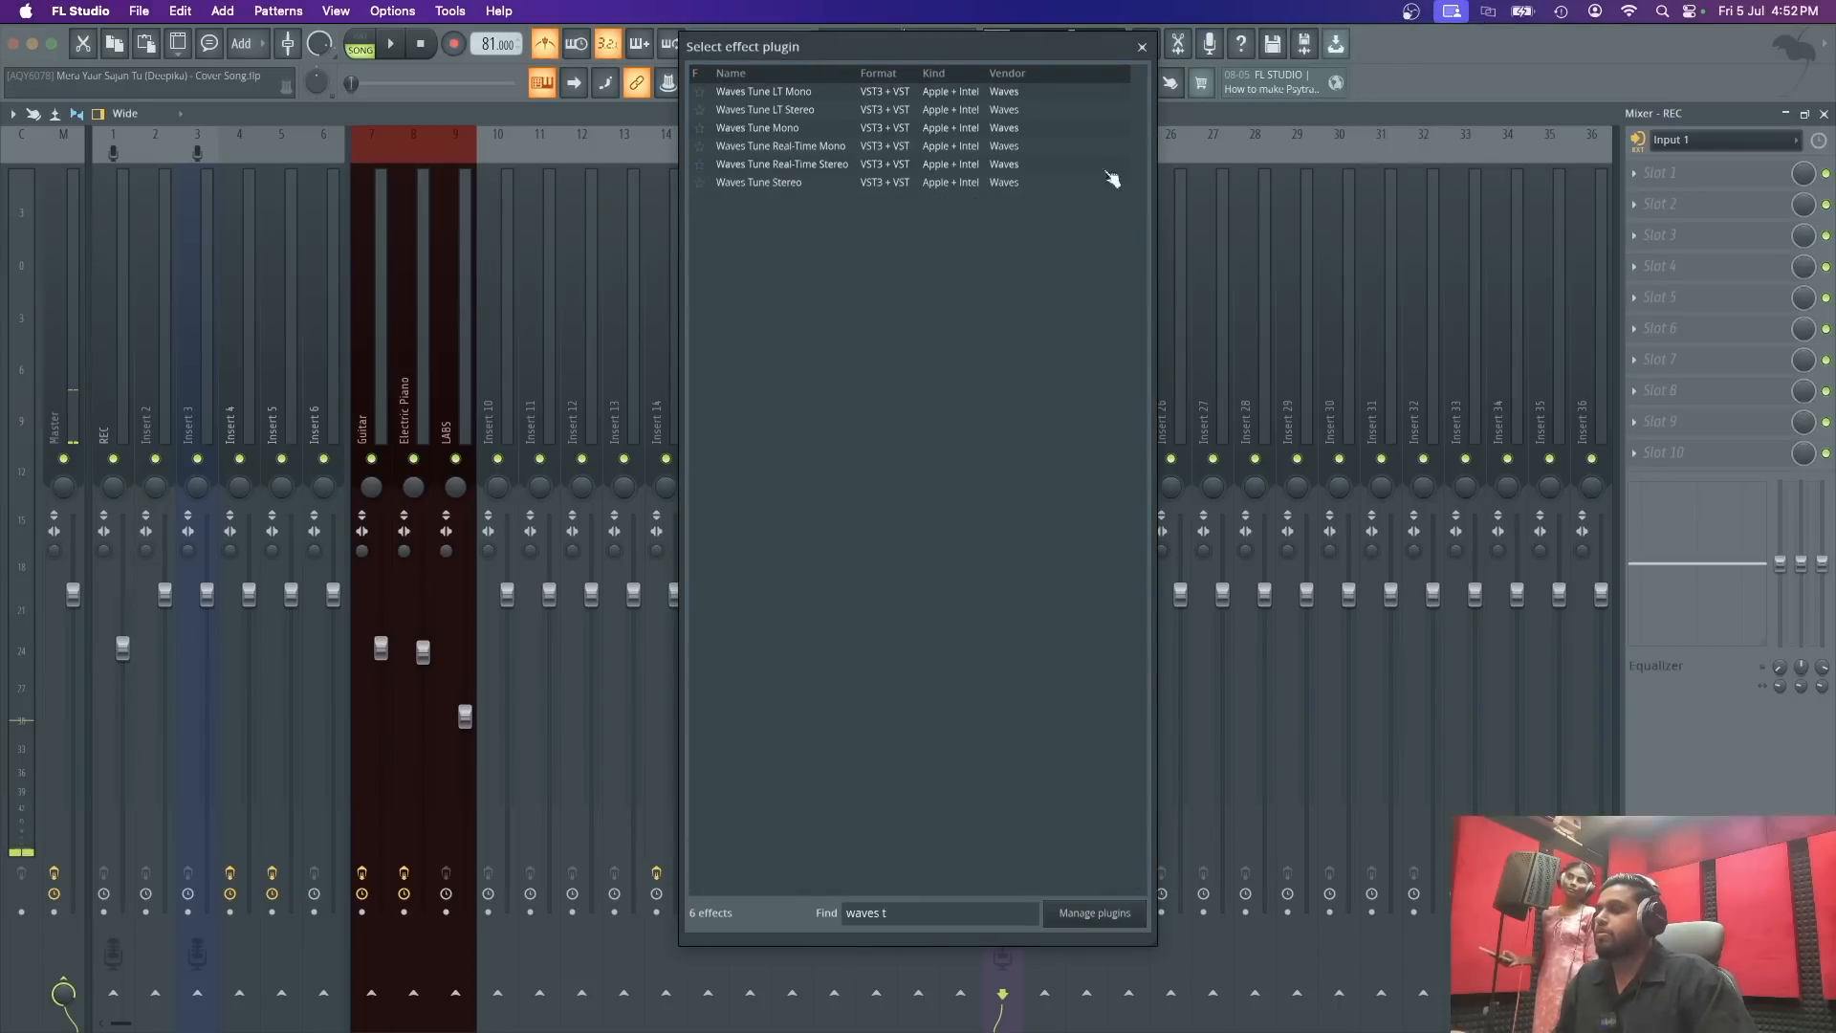
double_click(830, 165)
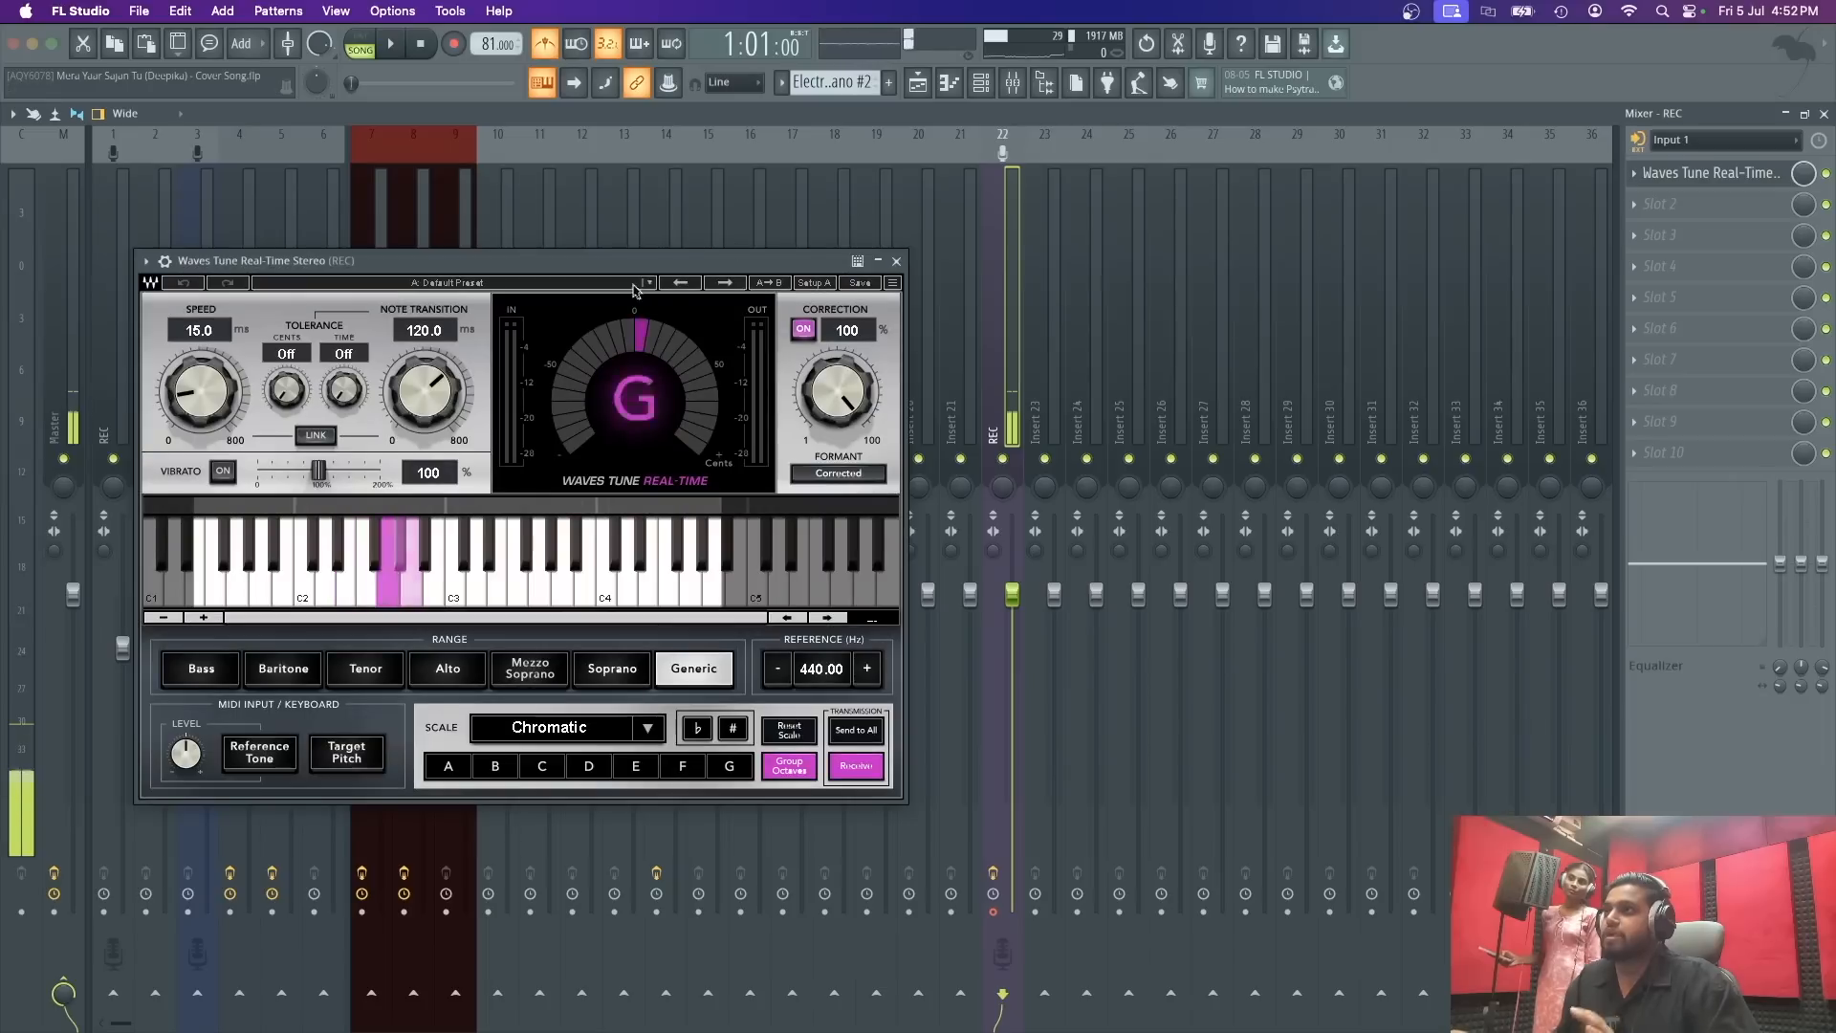
left_click_drag(760, 241, 949, 216)
Step: Set the Waves Tune Real-Time scale to C# Natural Minor and its Note Transition to 0.1 ms
left_click(859, 707)
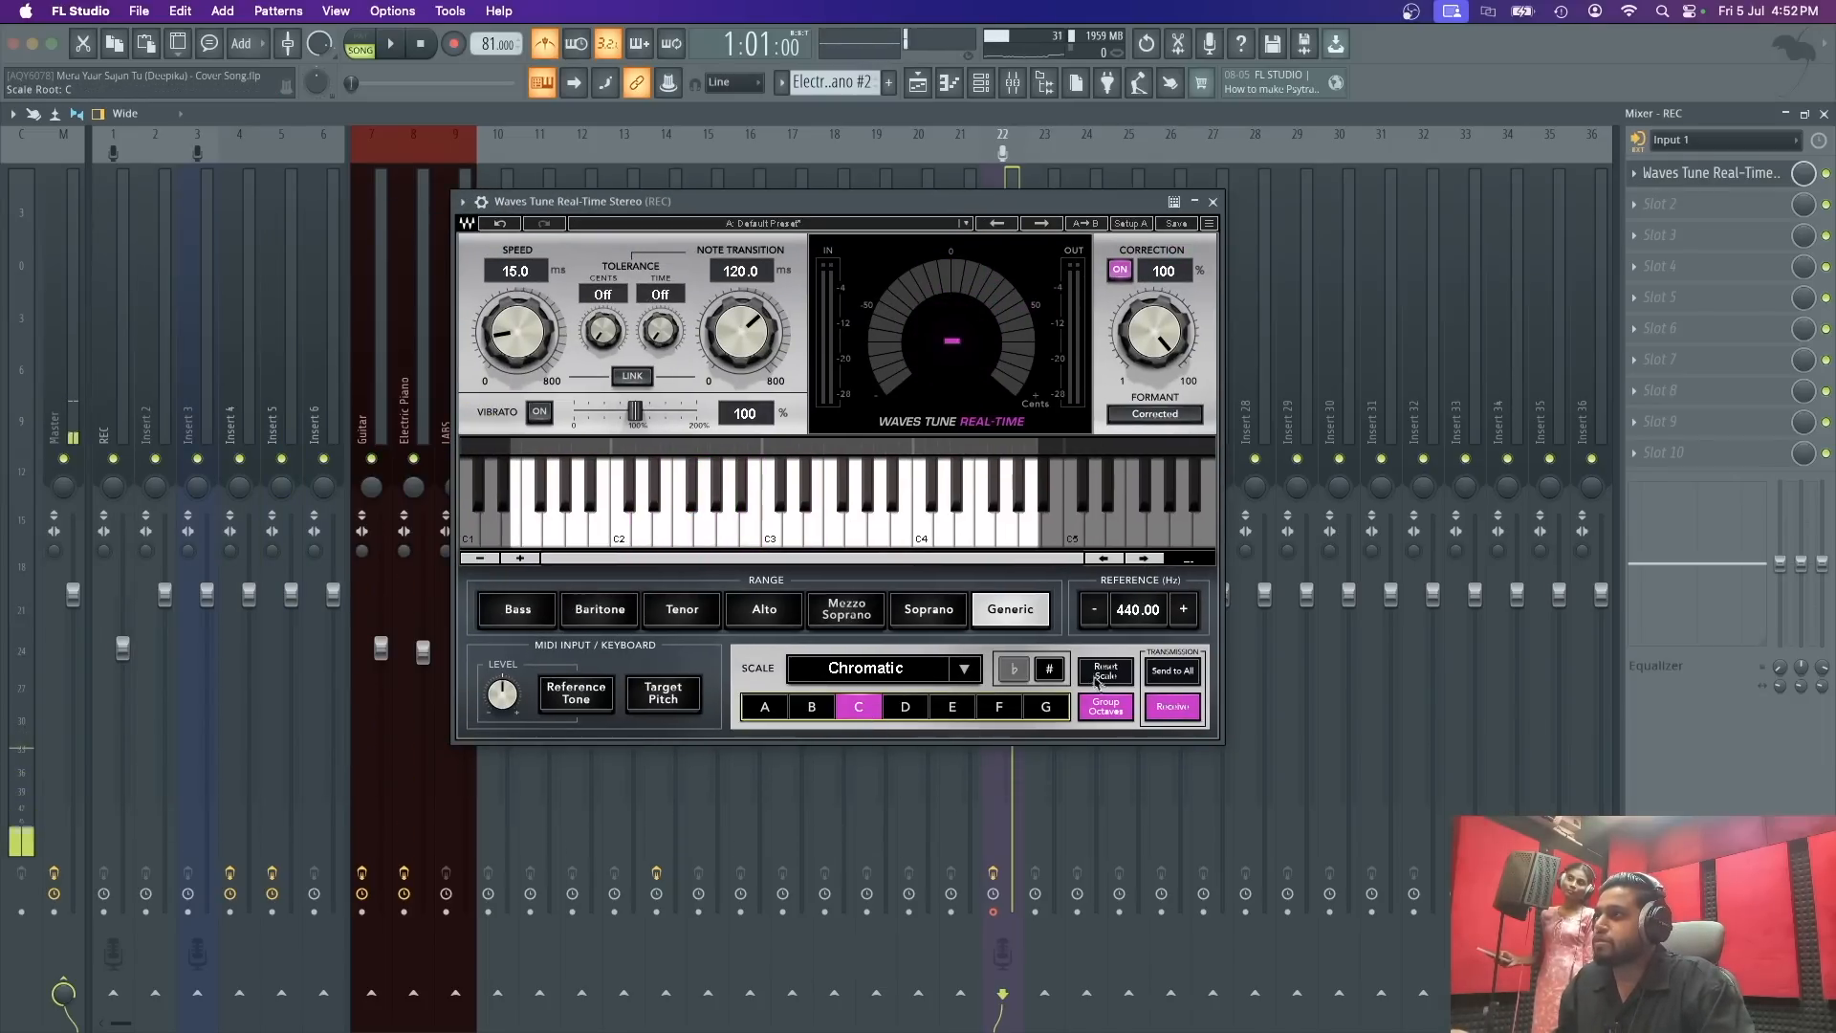
left_click(1052, 671)
left_click(906, 676)
left_click(905, 675)
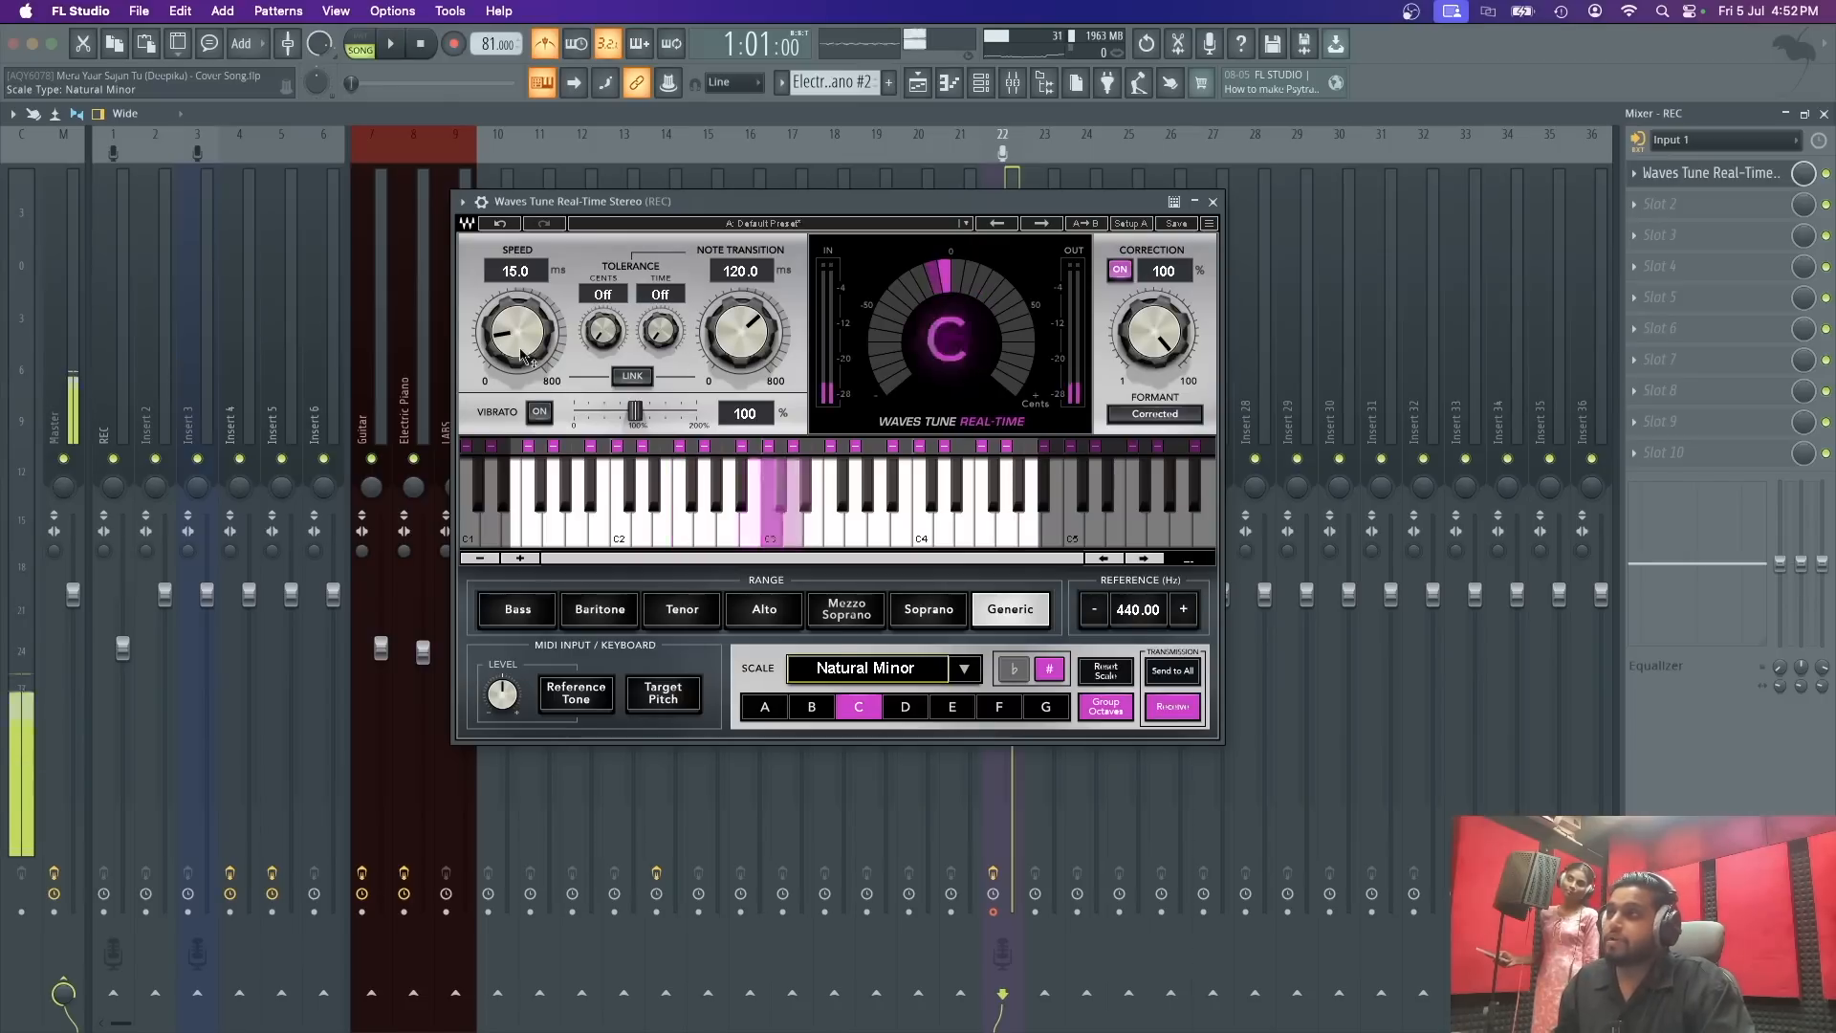
left_click_drag(753, 342, 753, 411)
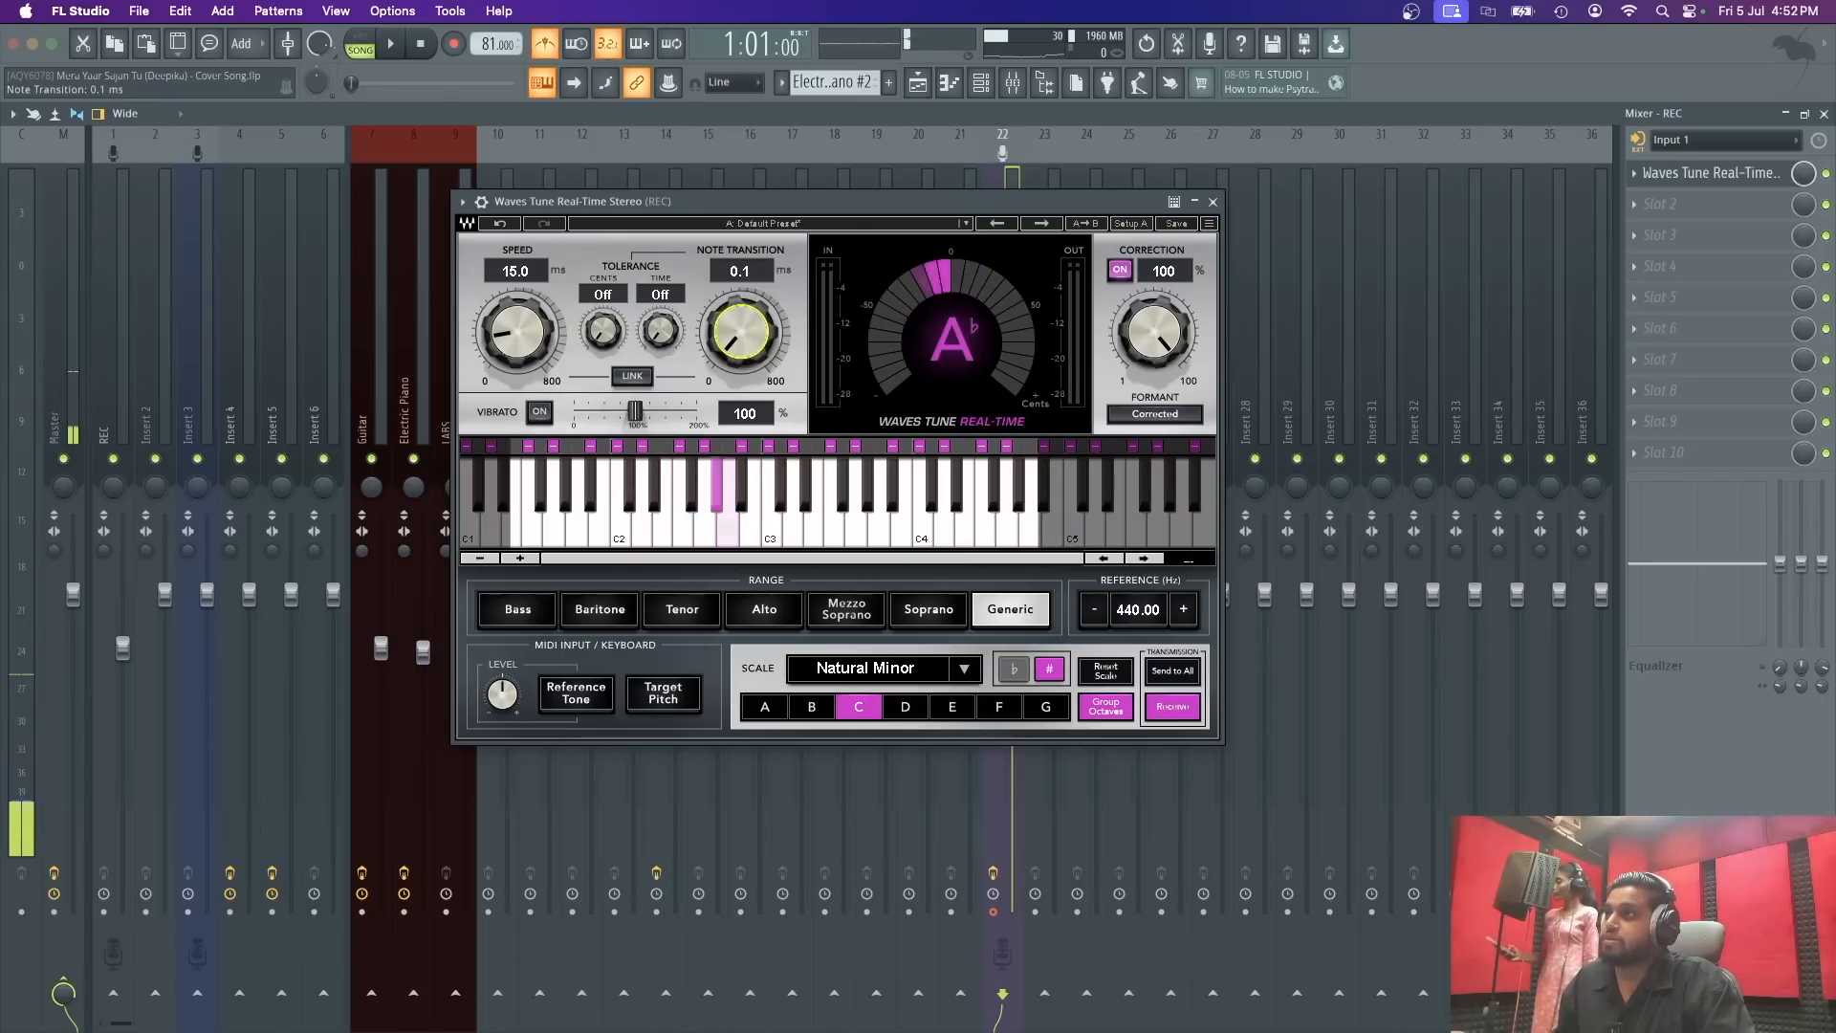
Step: Set the Waves Tune Real-Time Speed to 20 ms and its Note Transition to 40 ms
left_click_drag(517, 332, 517, 402)
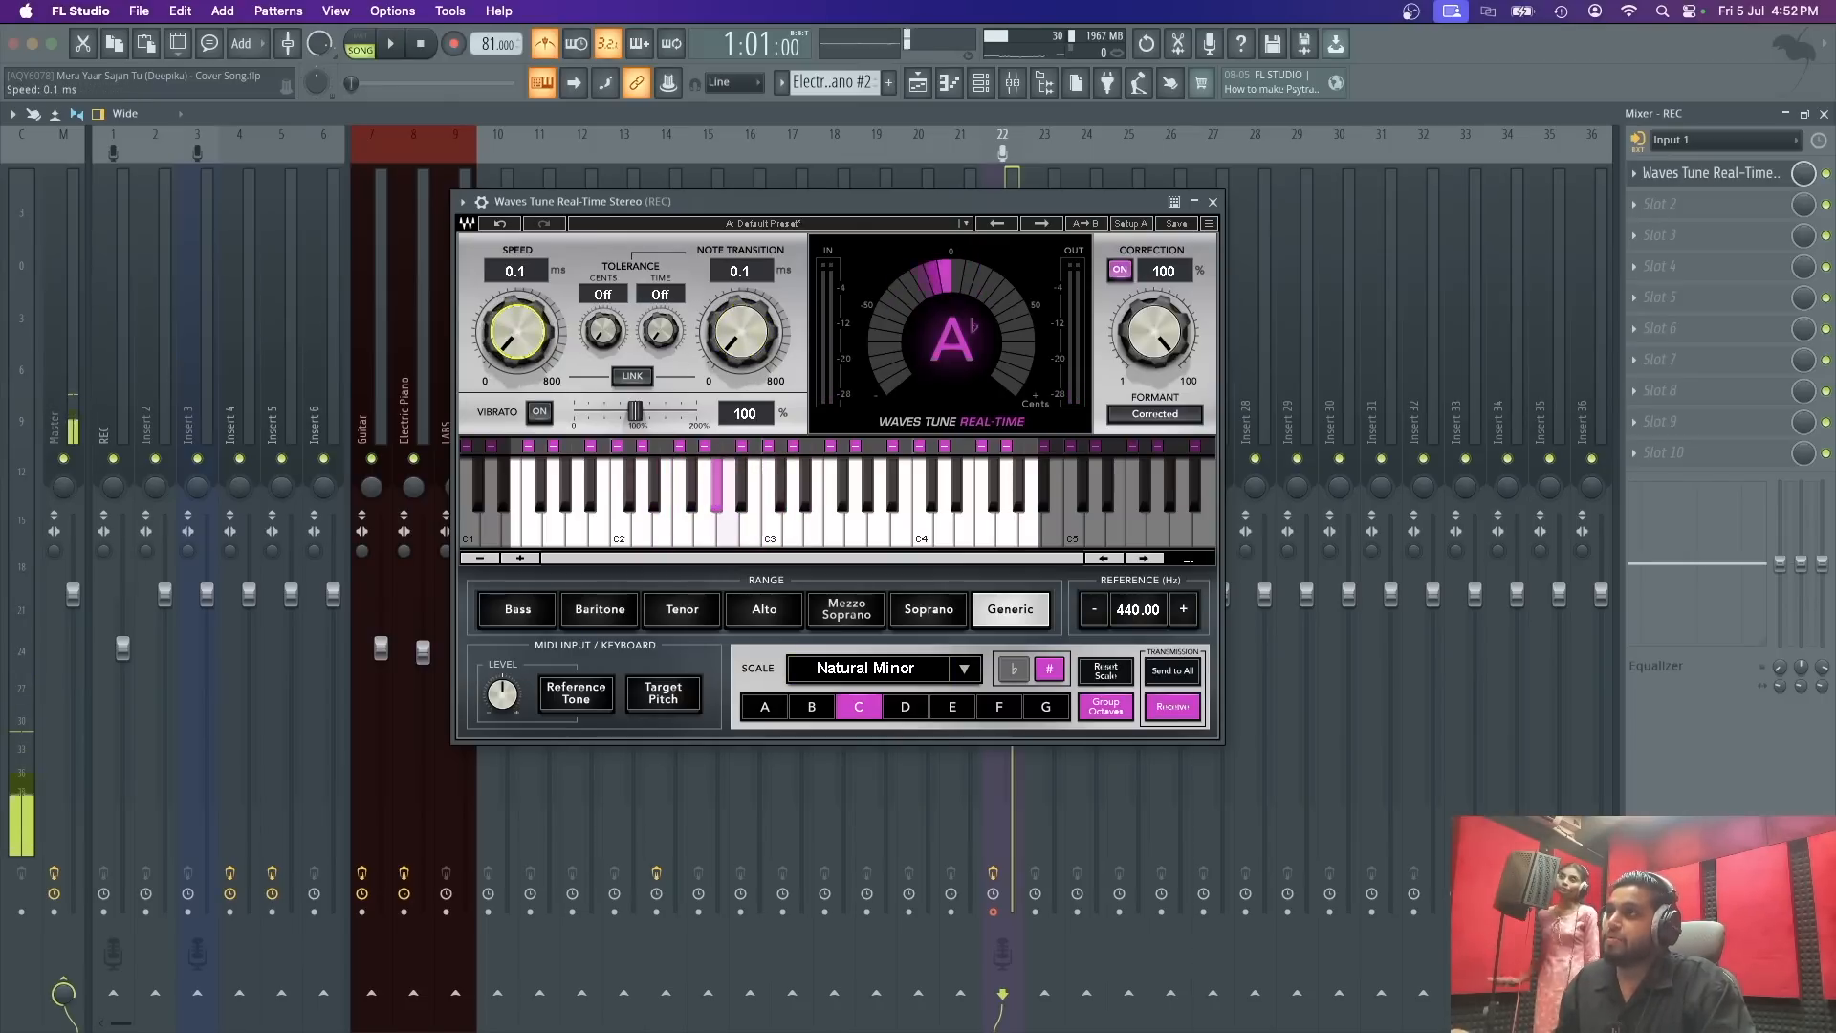
left_click_drag(741, 332, 740, 315)
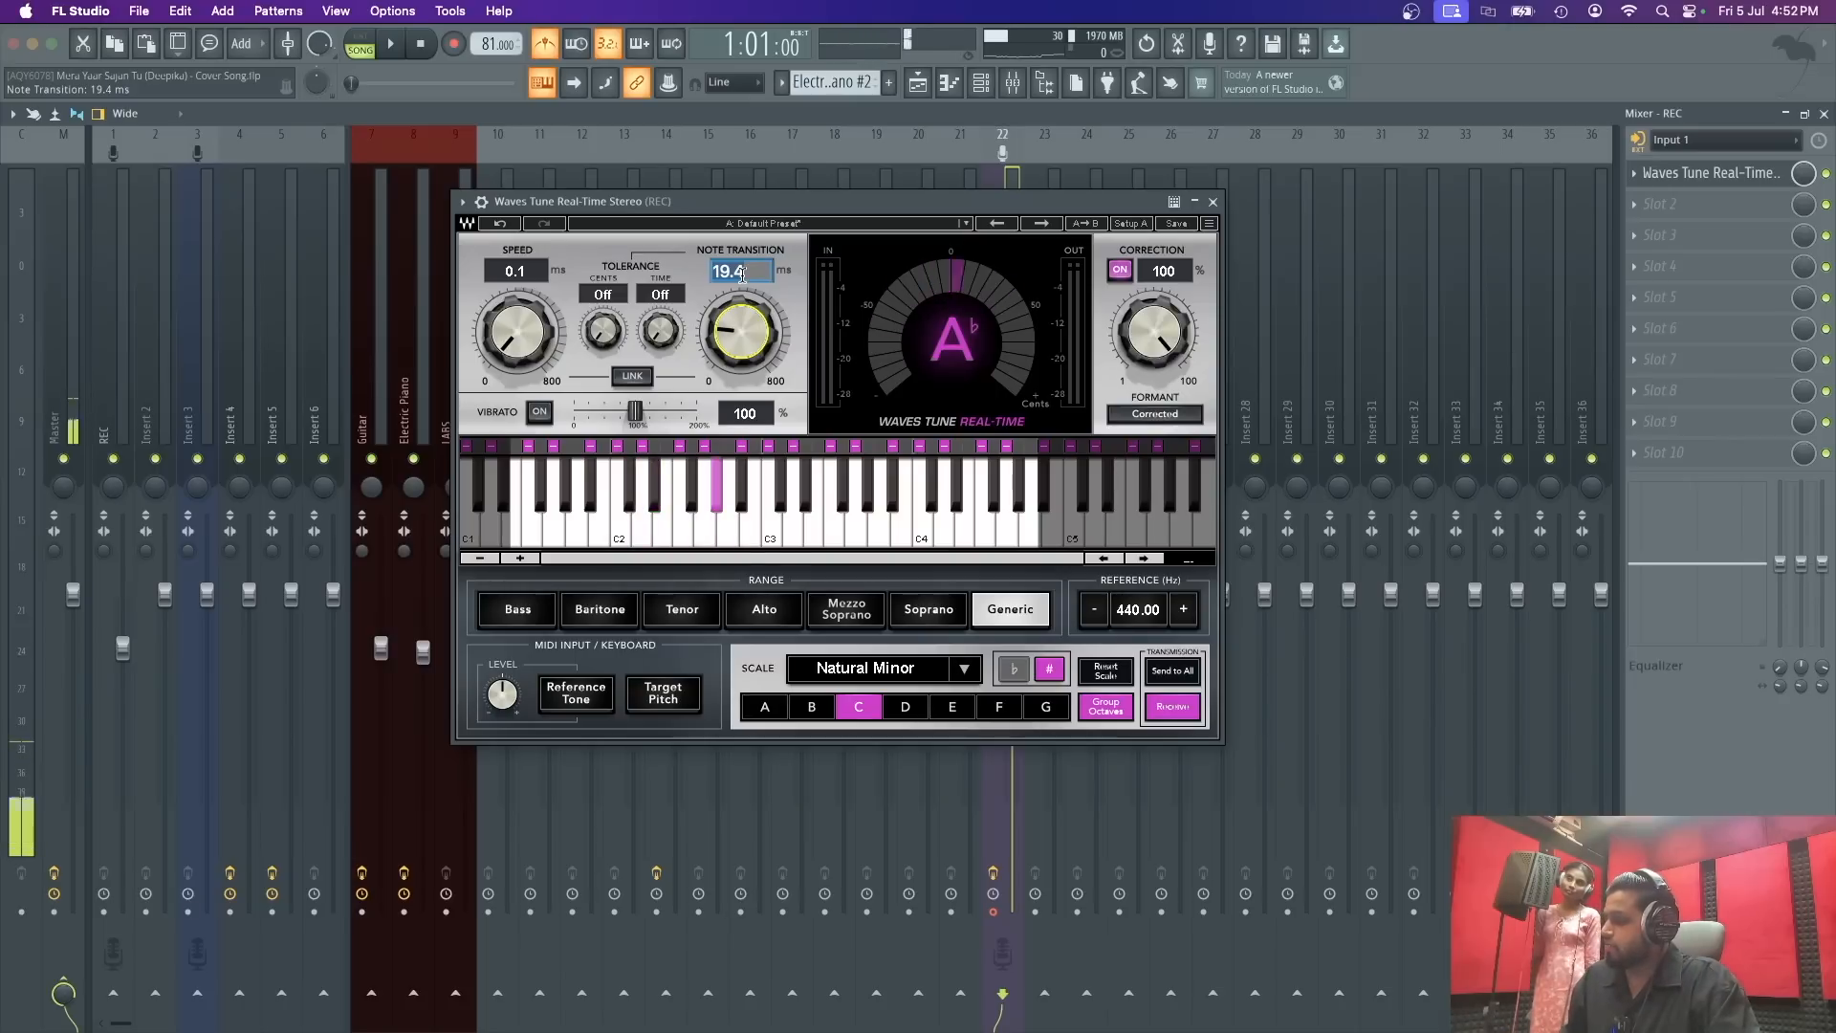
type("0")
key("Return")
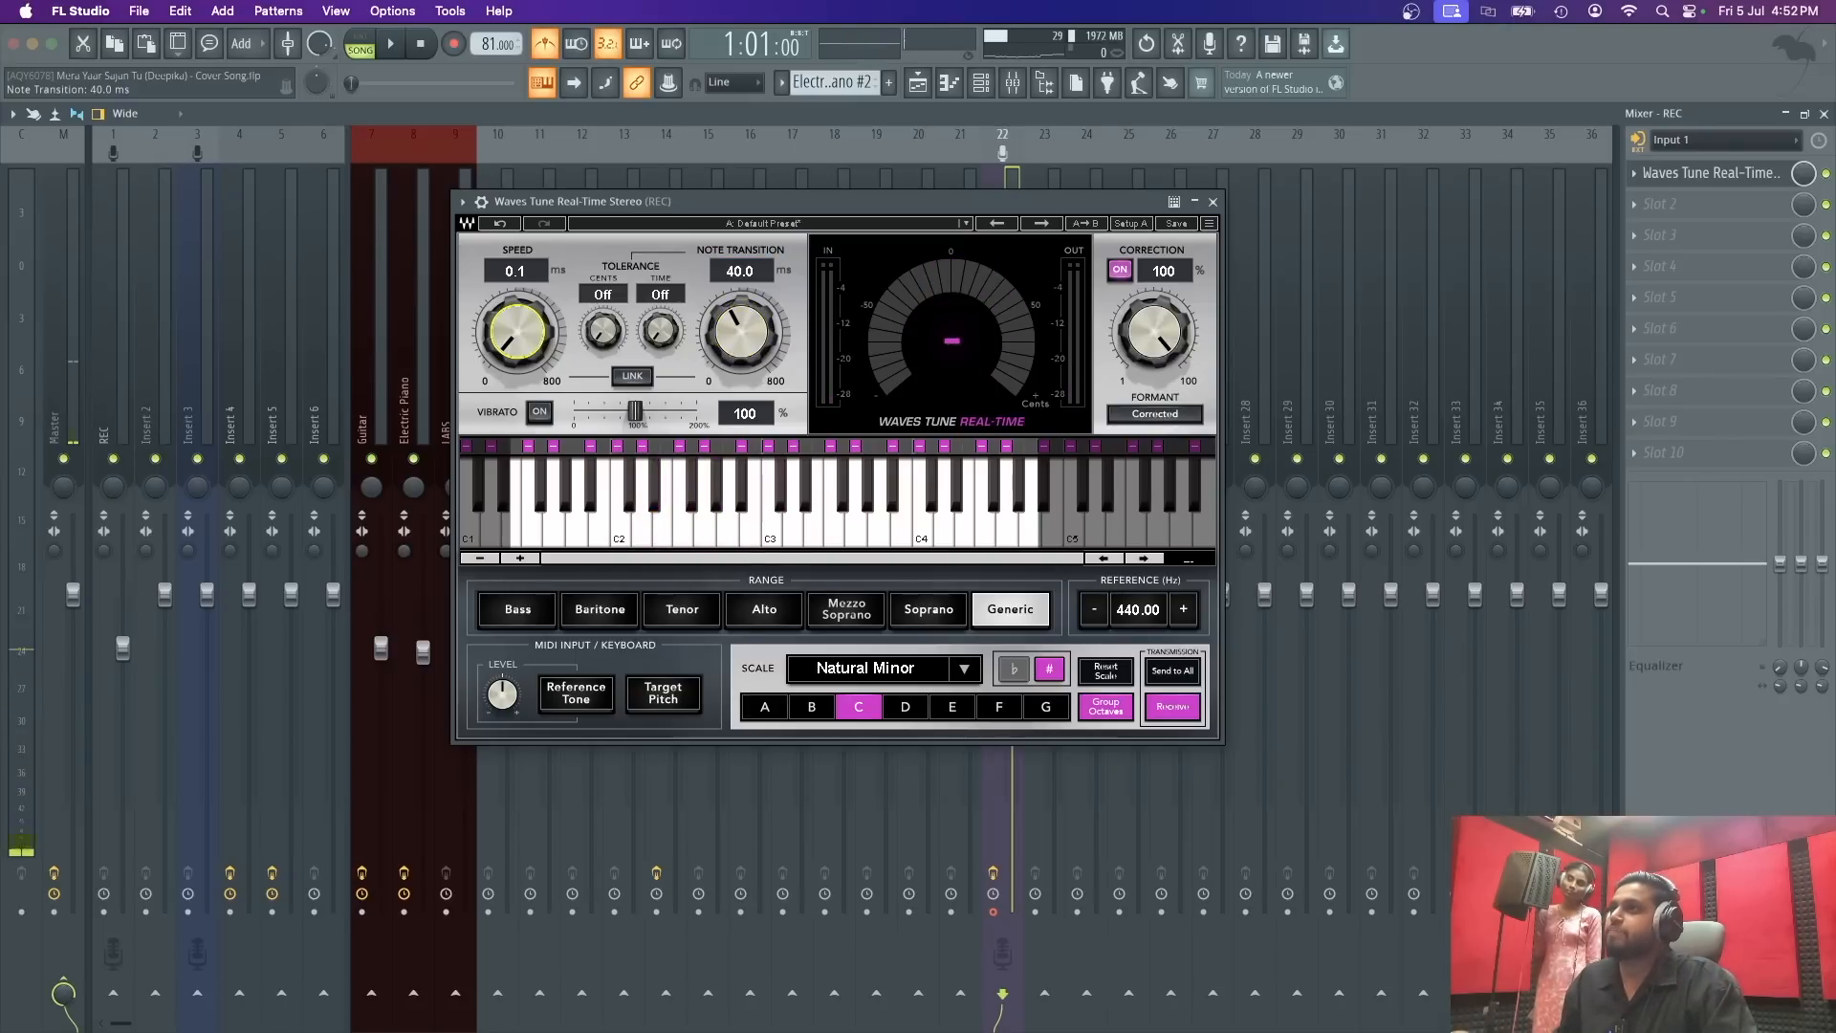
left_click(512, 269)
type("20")
key("Return")
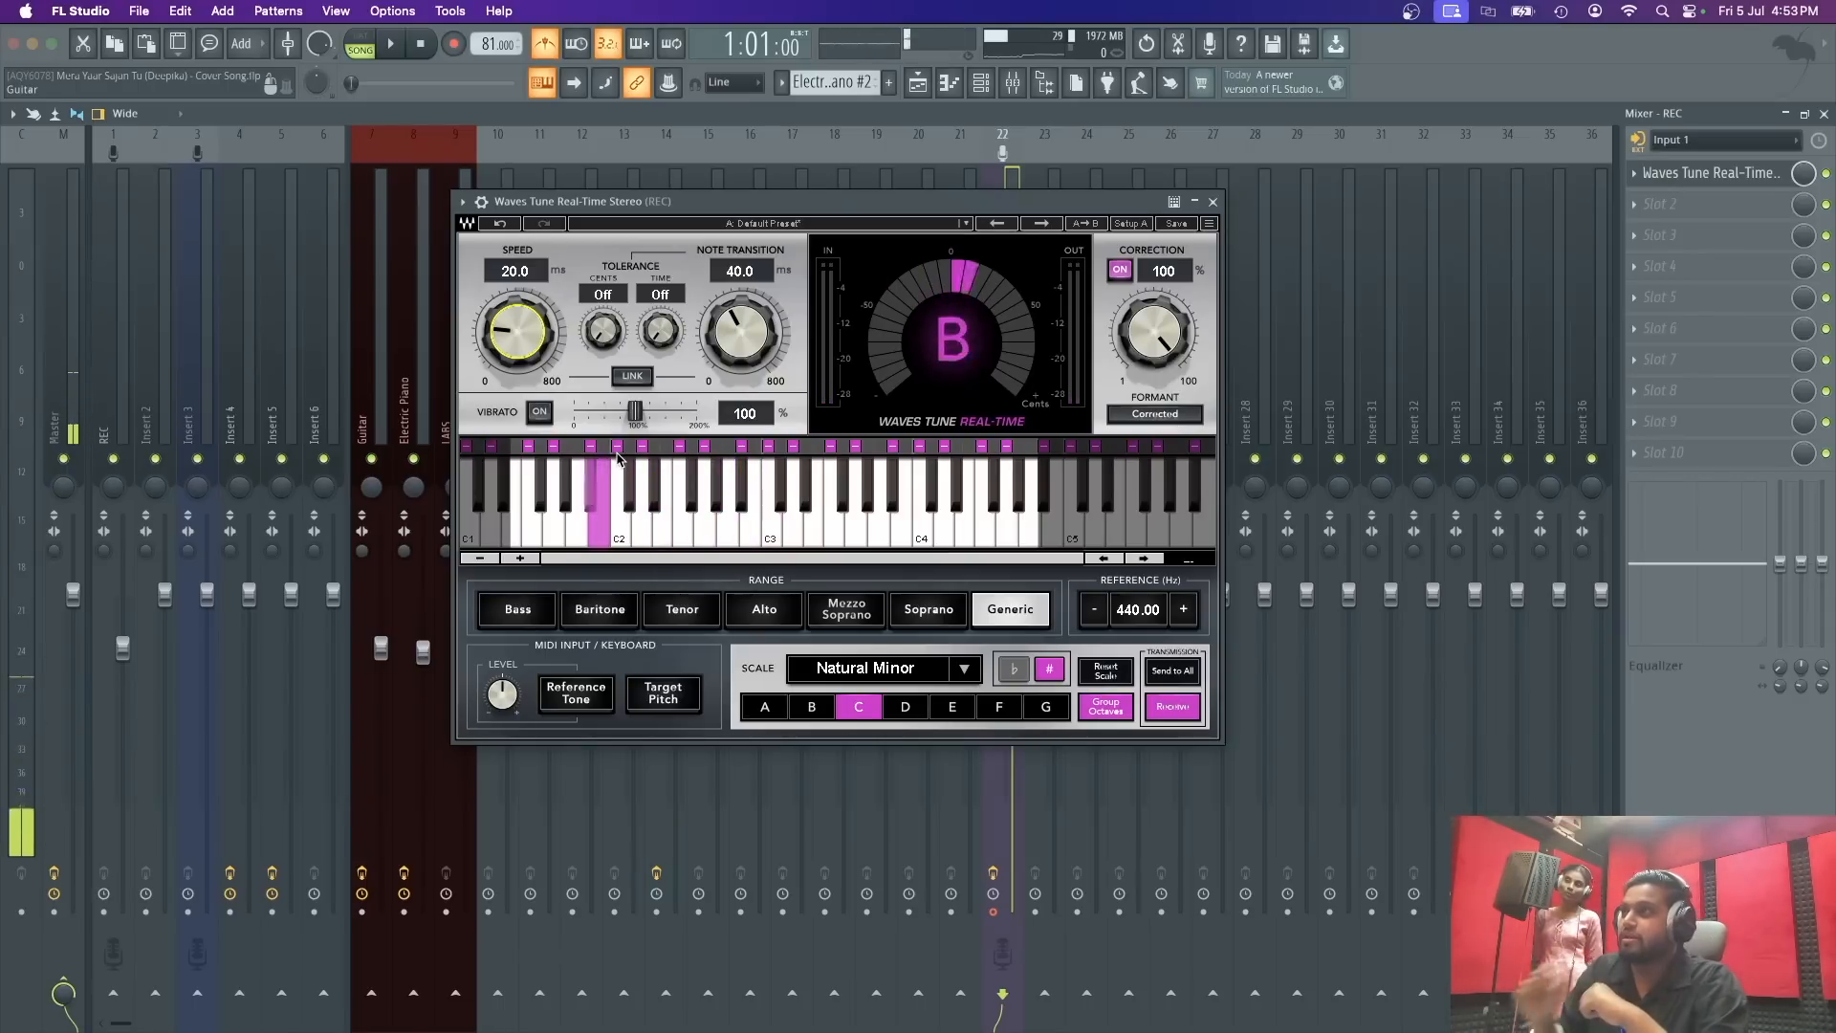
Step: Play the song in the playlist from late in bar 3 to test the live pitch correction on the voice, and stop playback
left_click(918, 84)
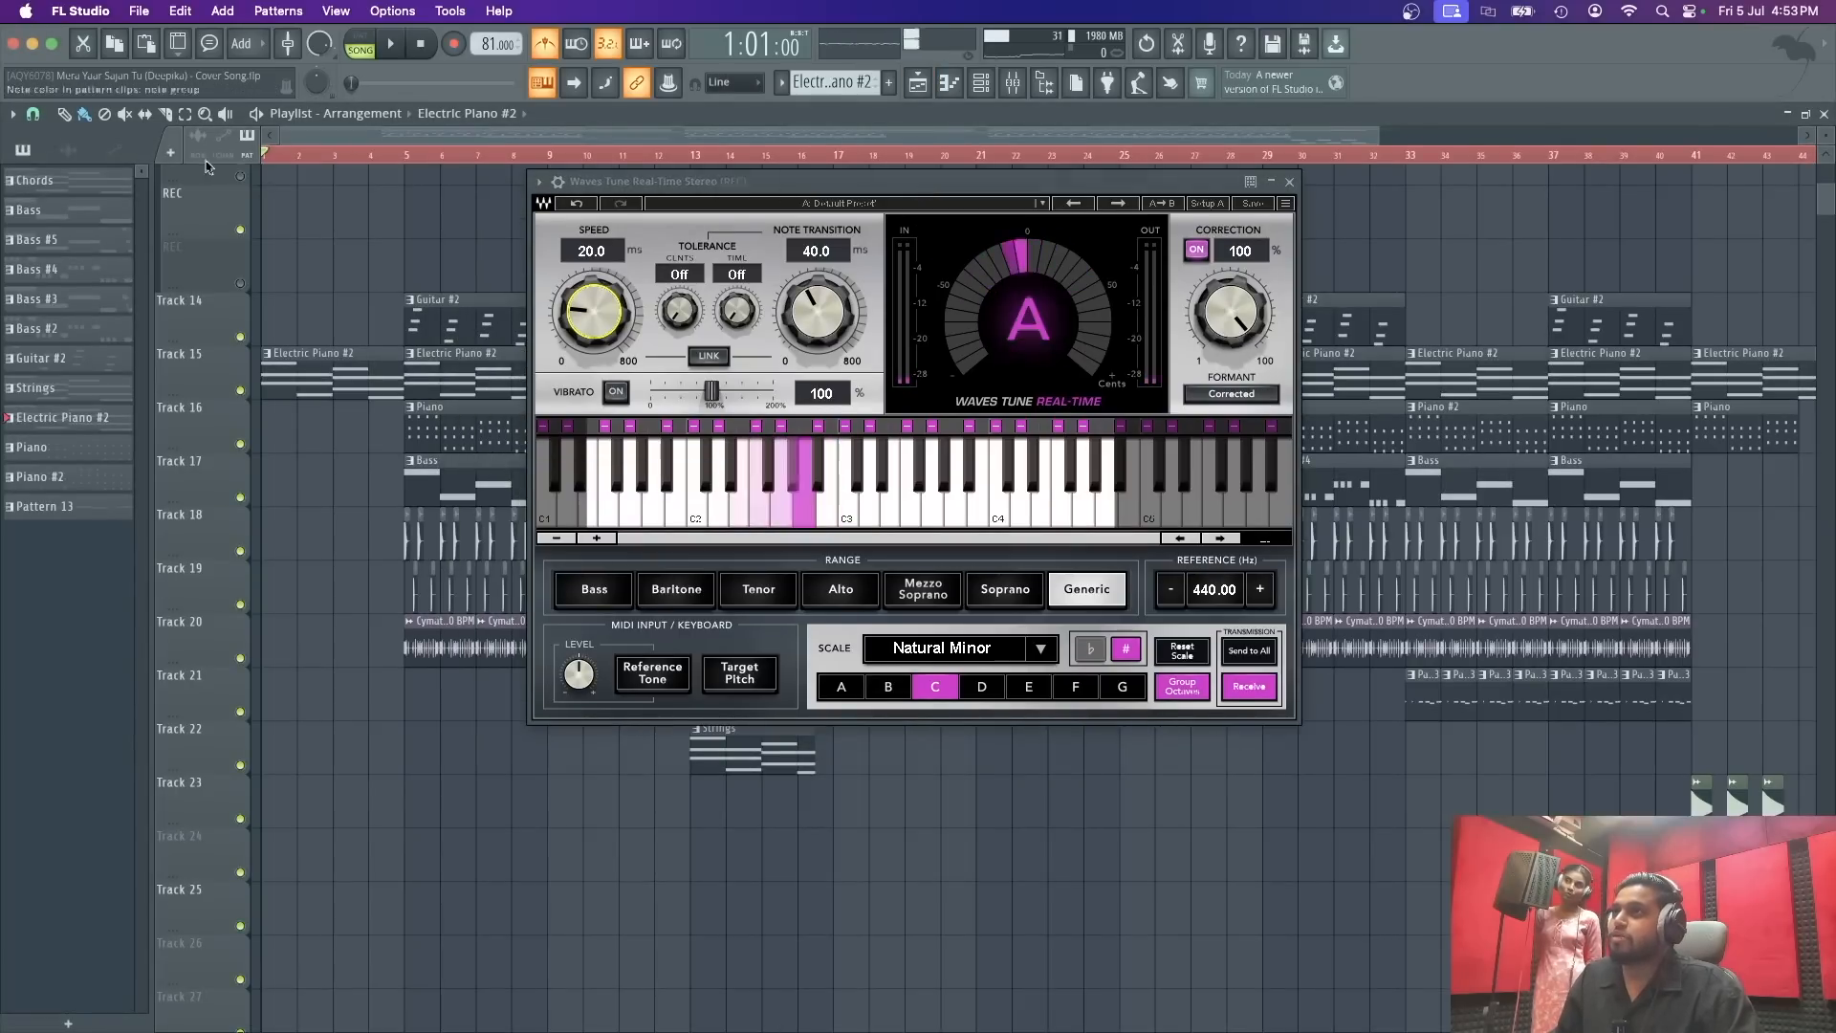
left_click(1014, 91)
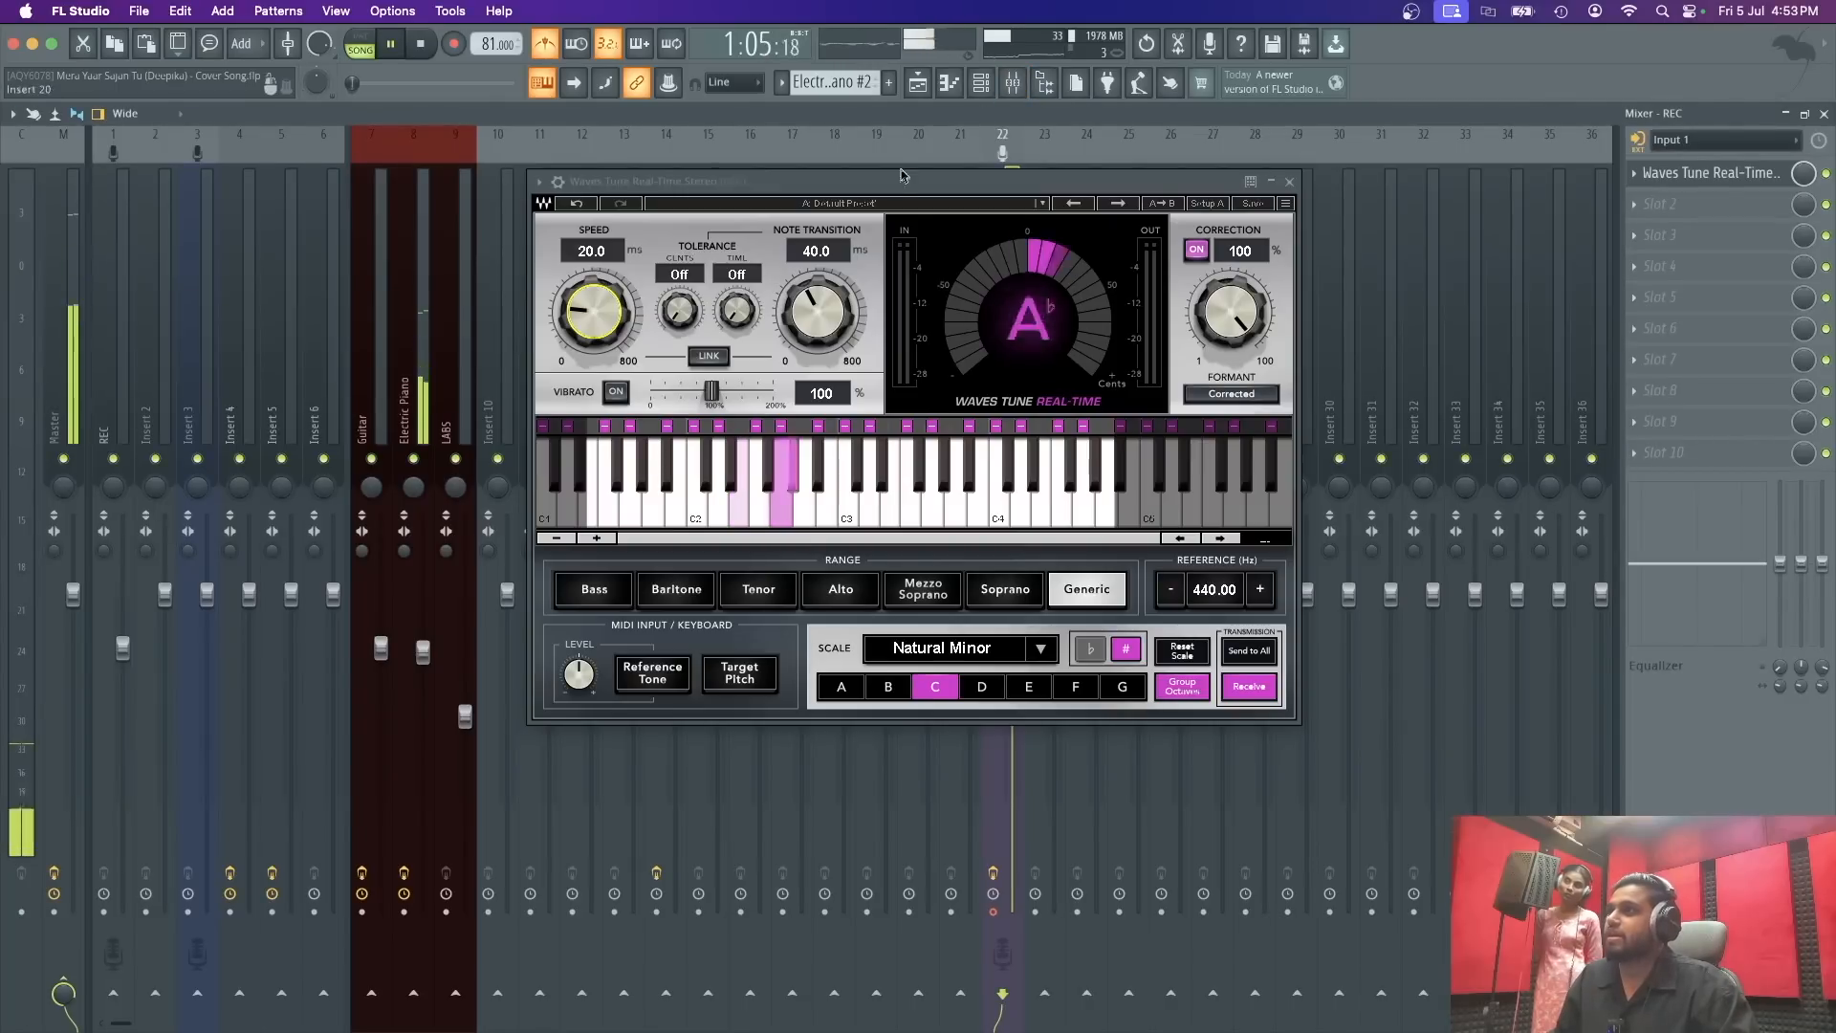
left_click(917, 85)
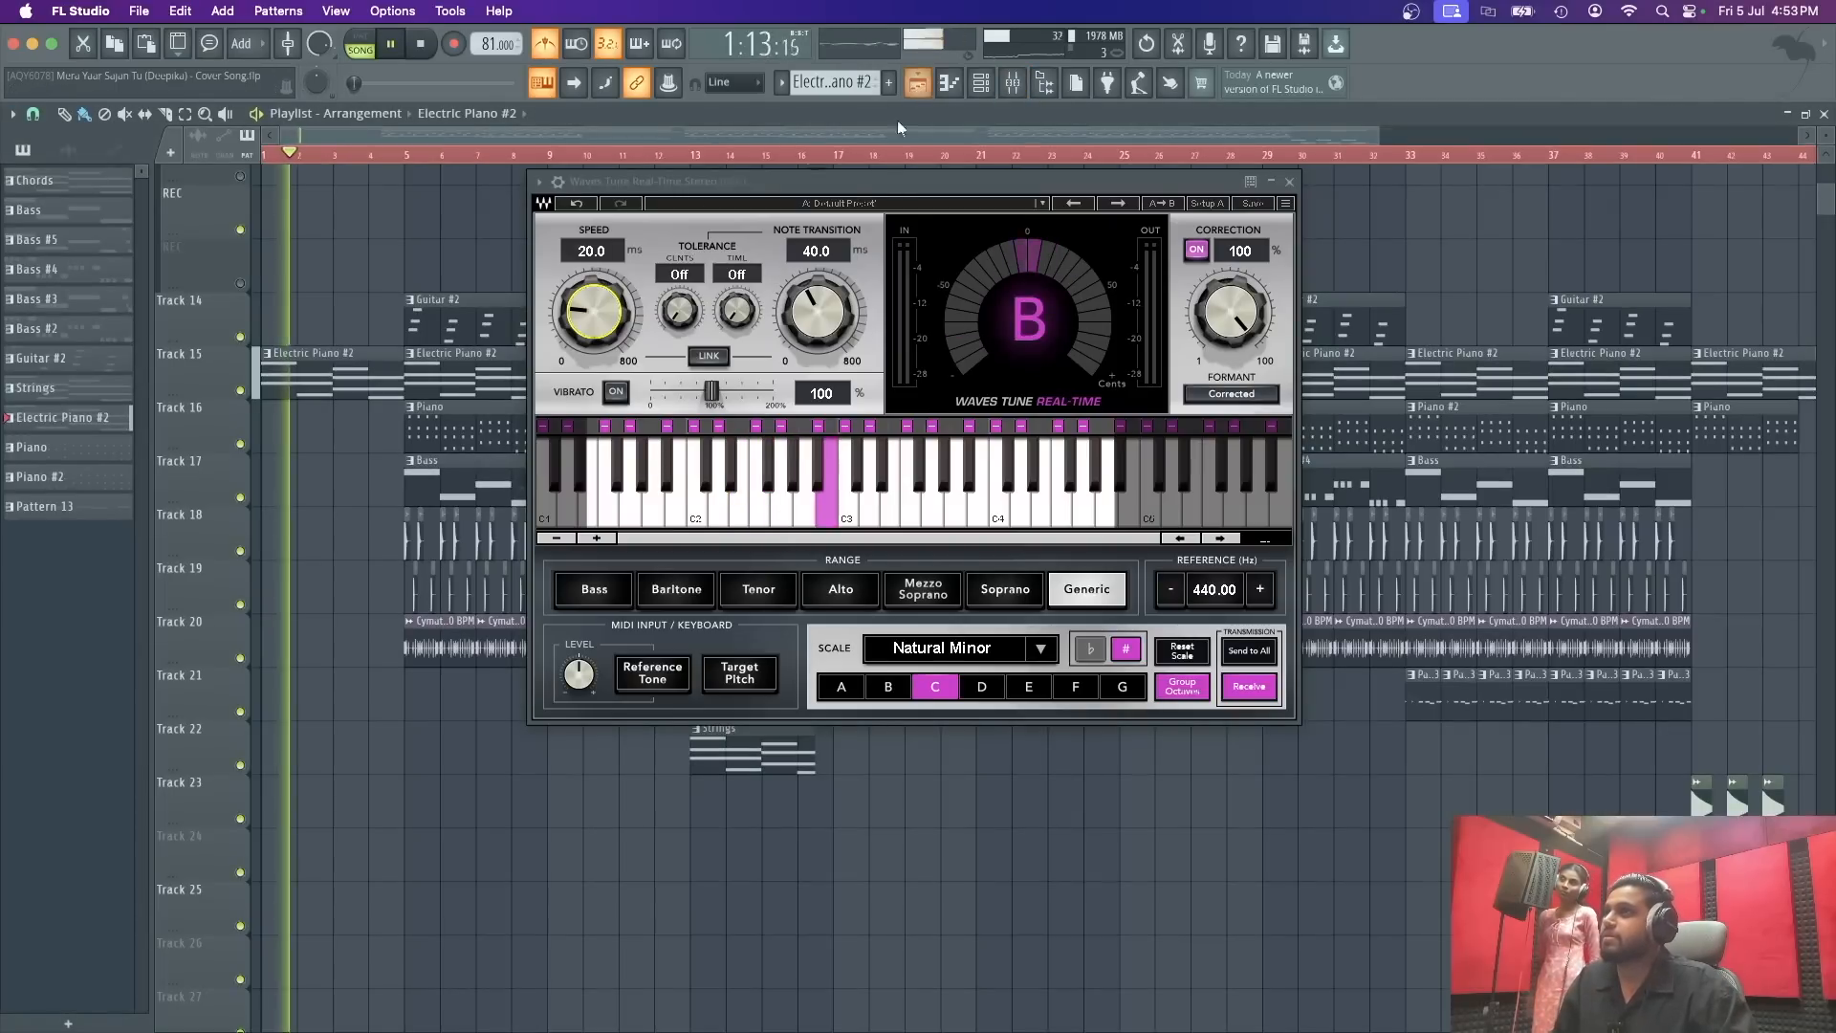
left_click(361, 157)
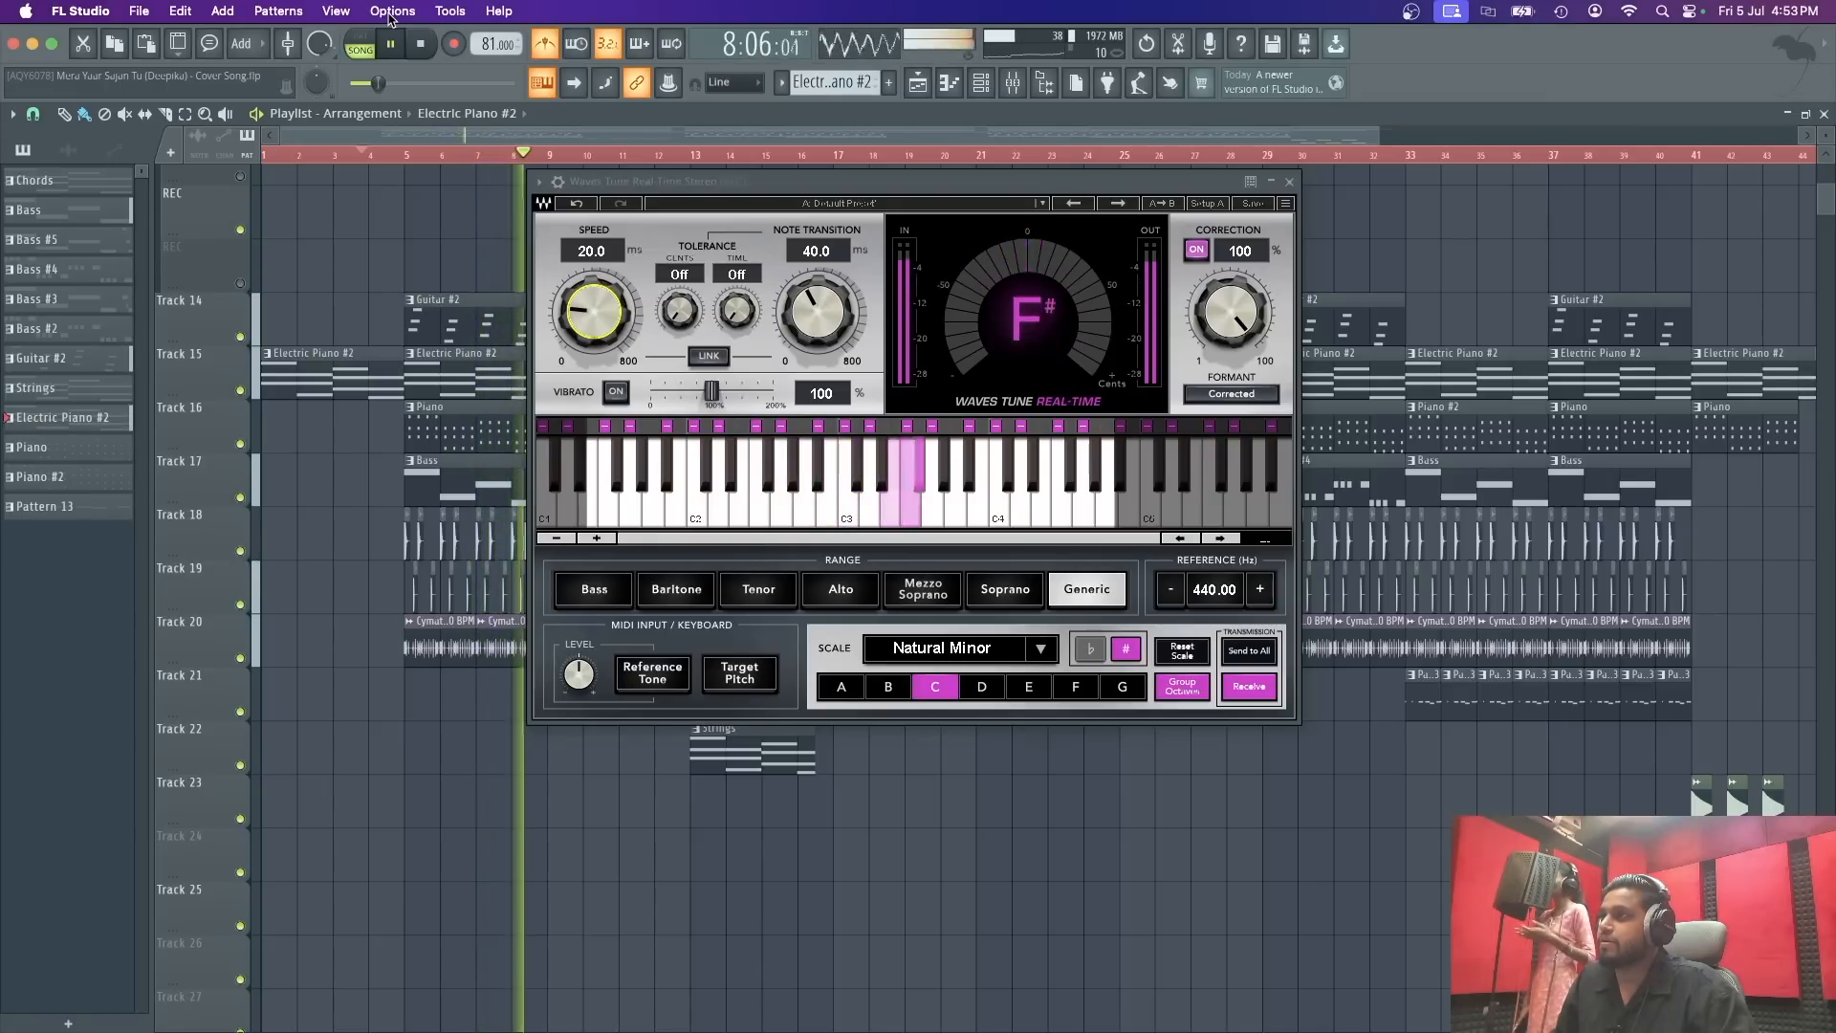
key("space")
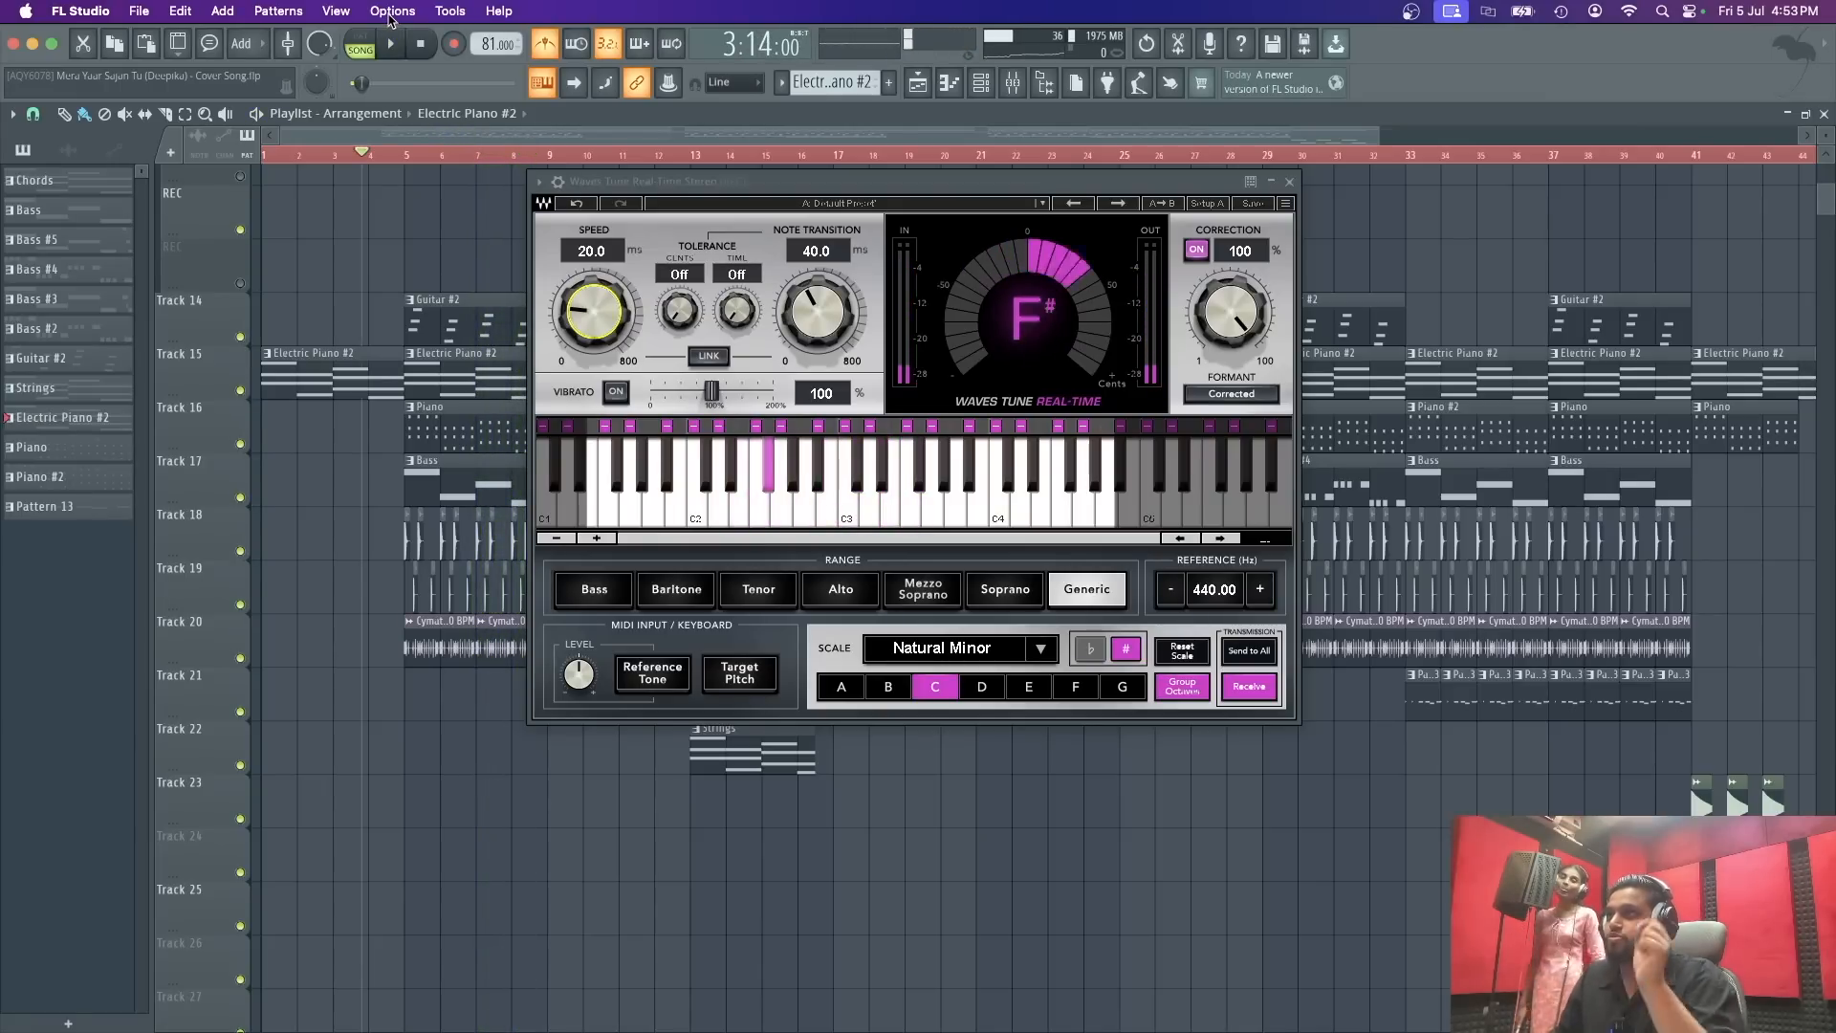
Step: Set the audio buffer length to 409 samples (10 ms) in the audio settings and close them
left_click(387, 12)
left_click(401, 61)
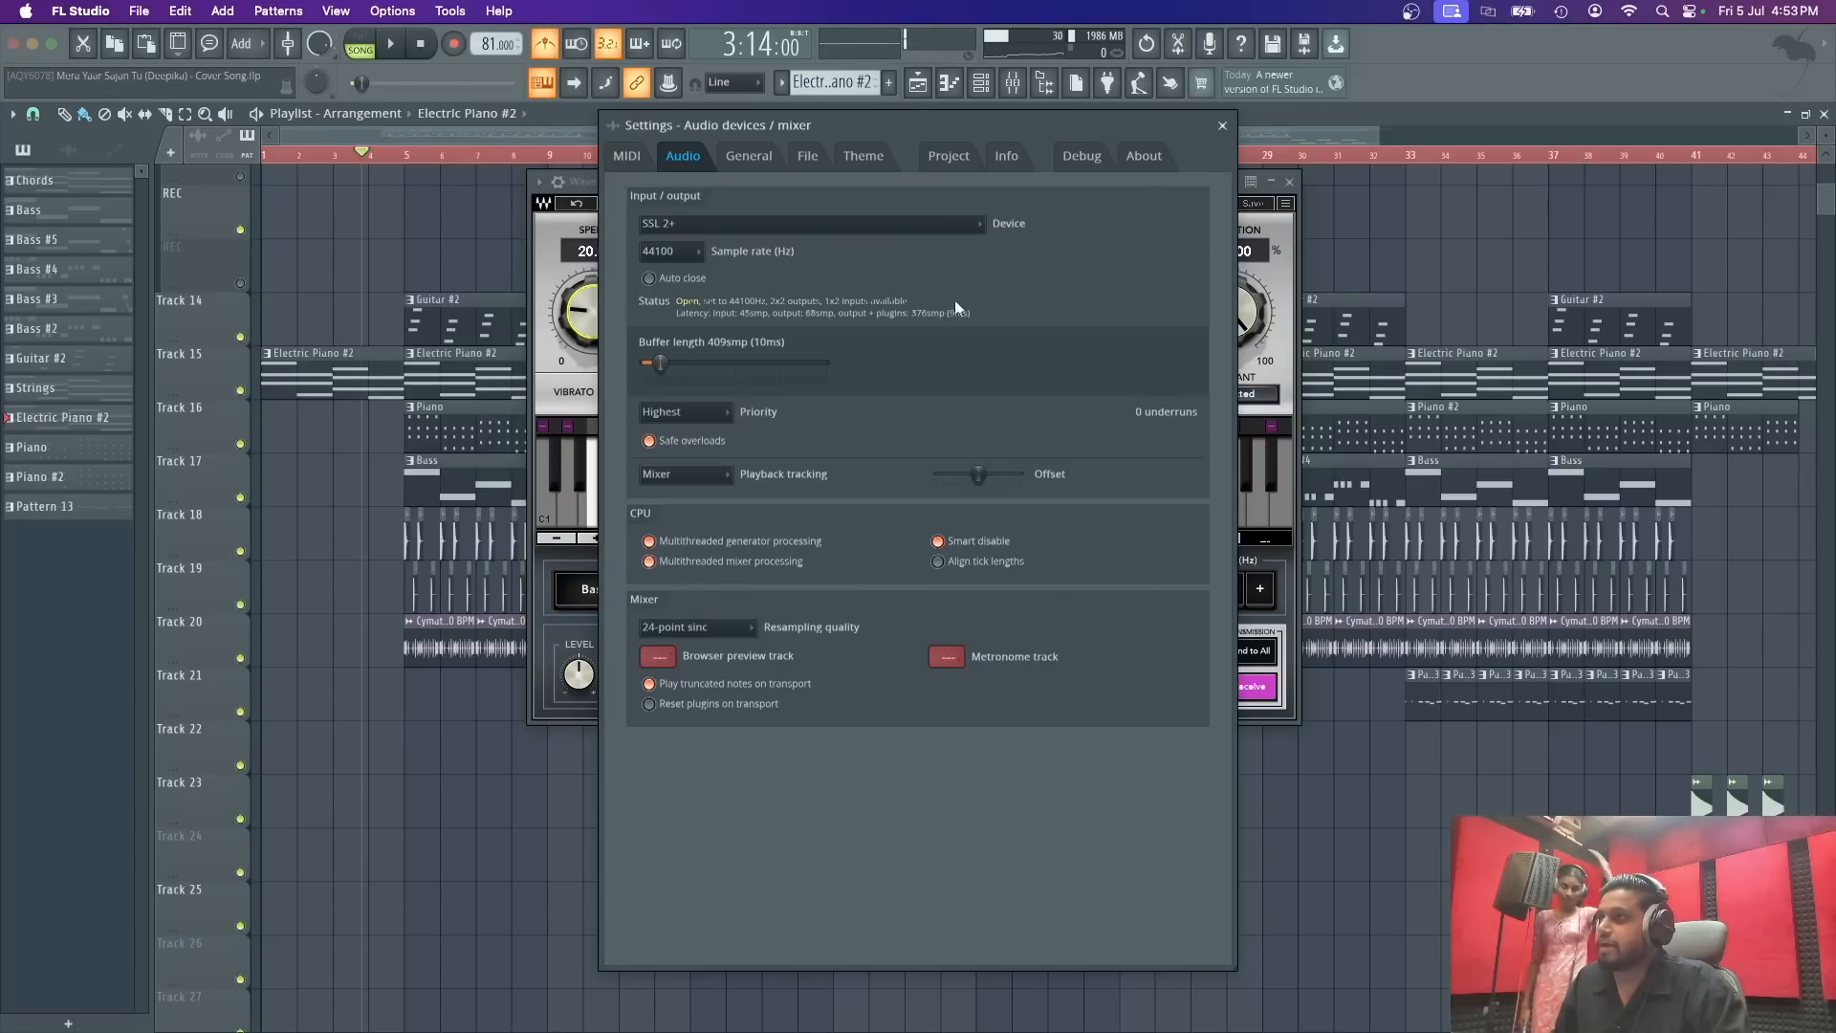
left_click(1221, 125)
Step: Restart playback and play the song from about 2:16 to test the corrected live voice with the new buffer length
key("space")
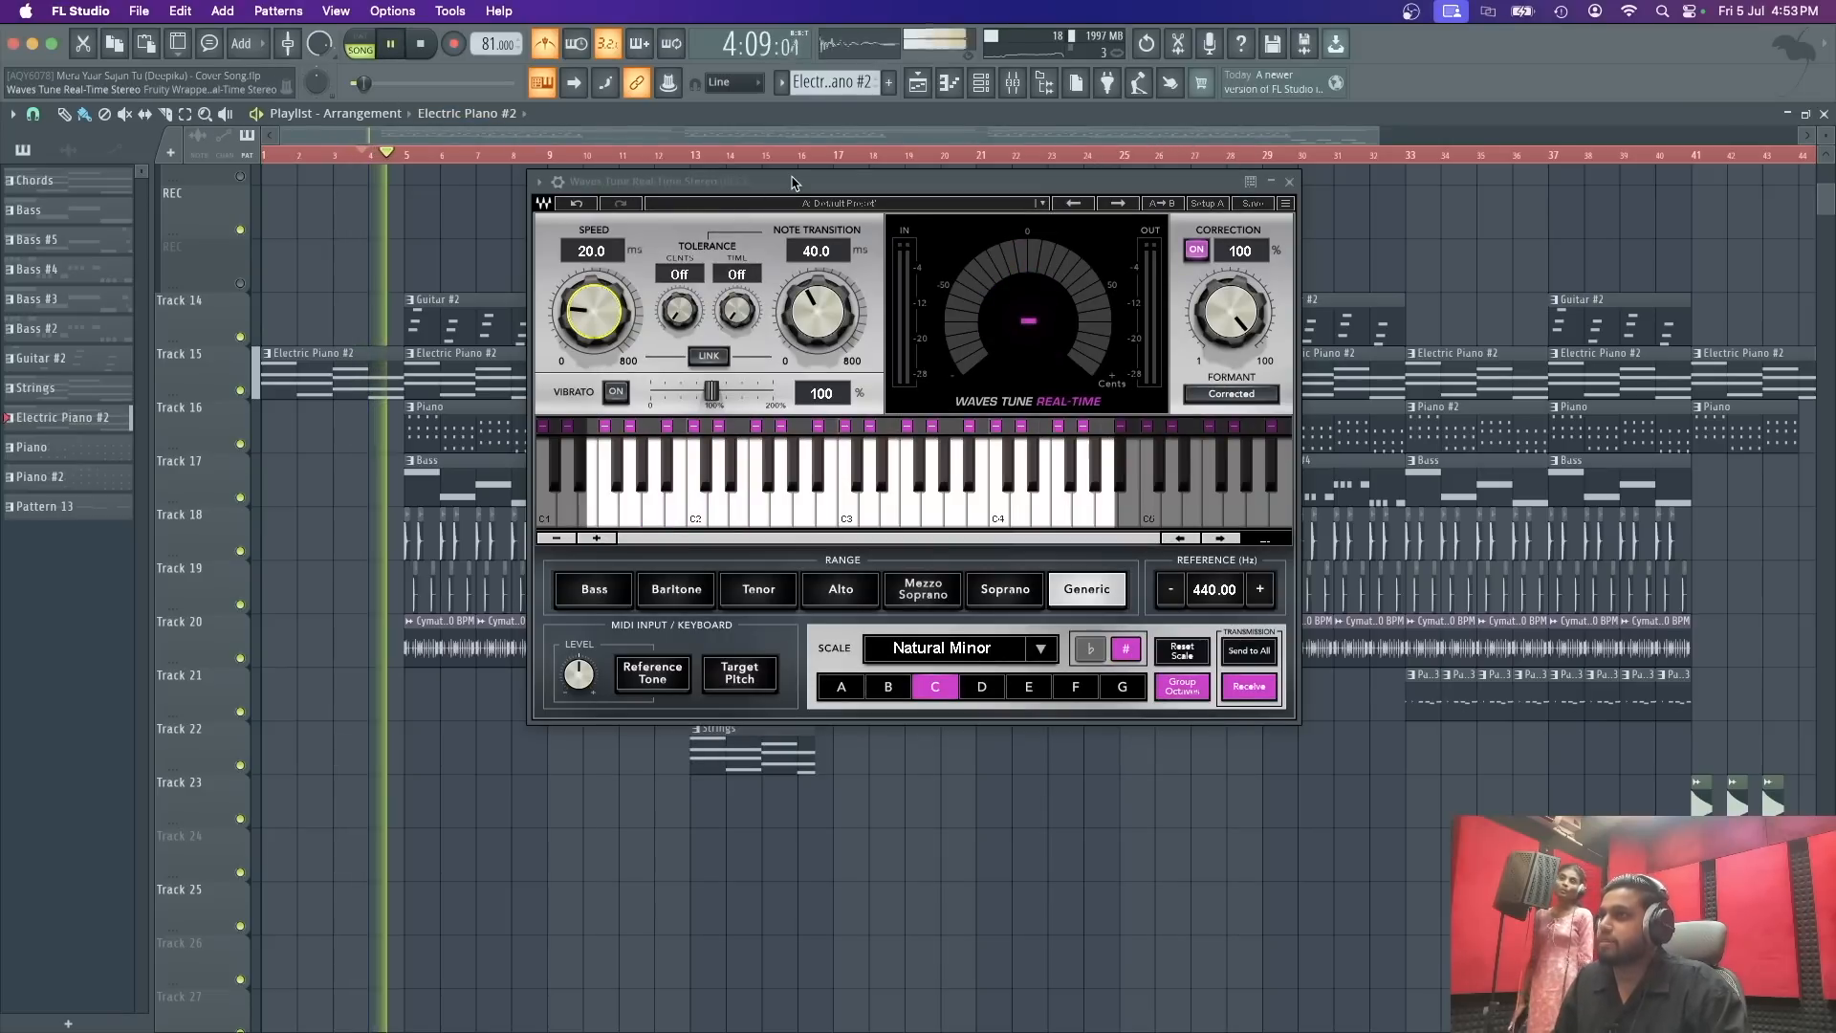
key("space")
key("space")
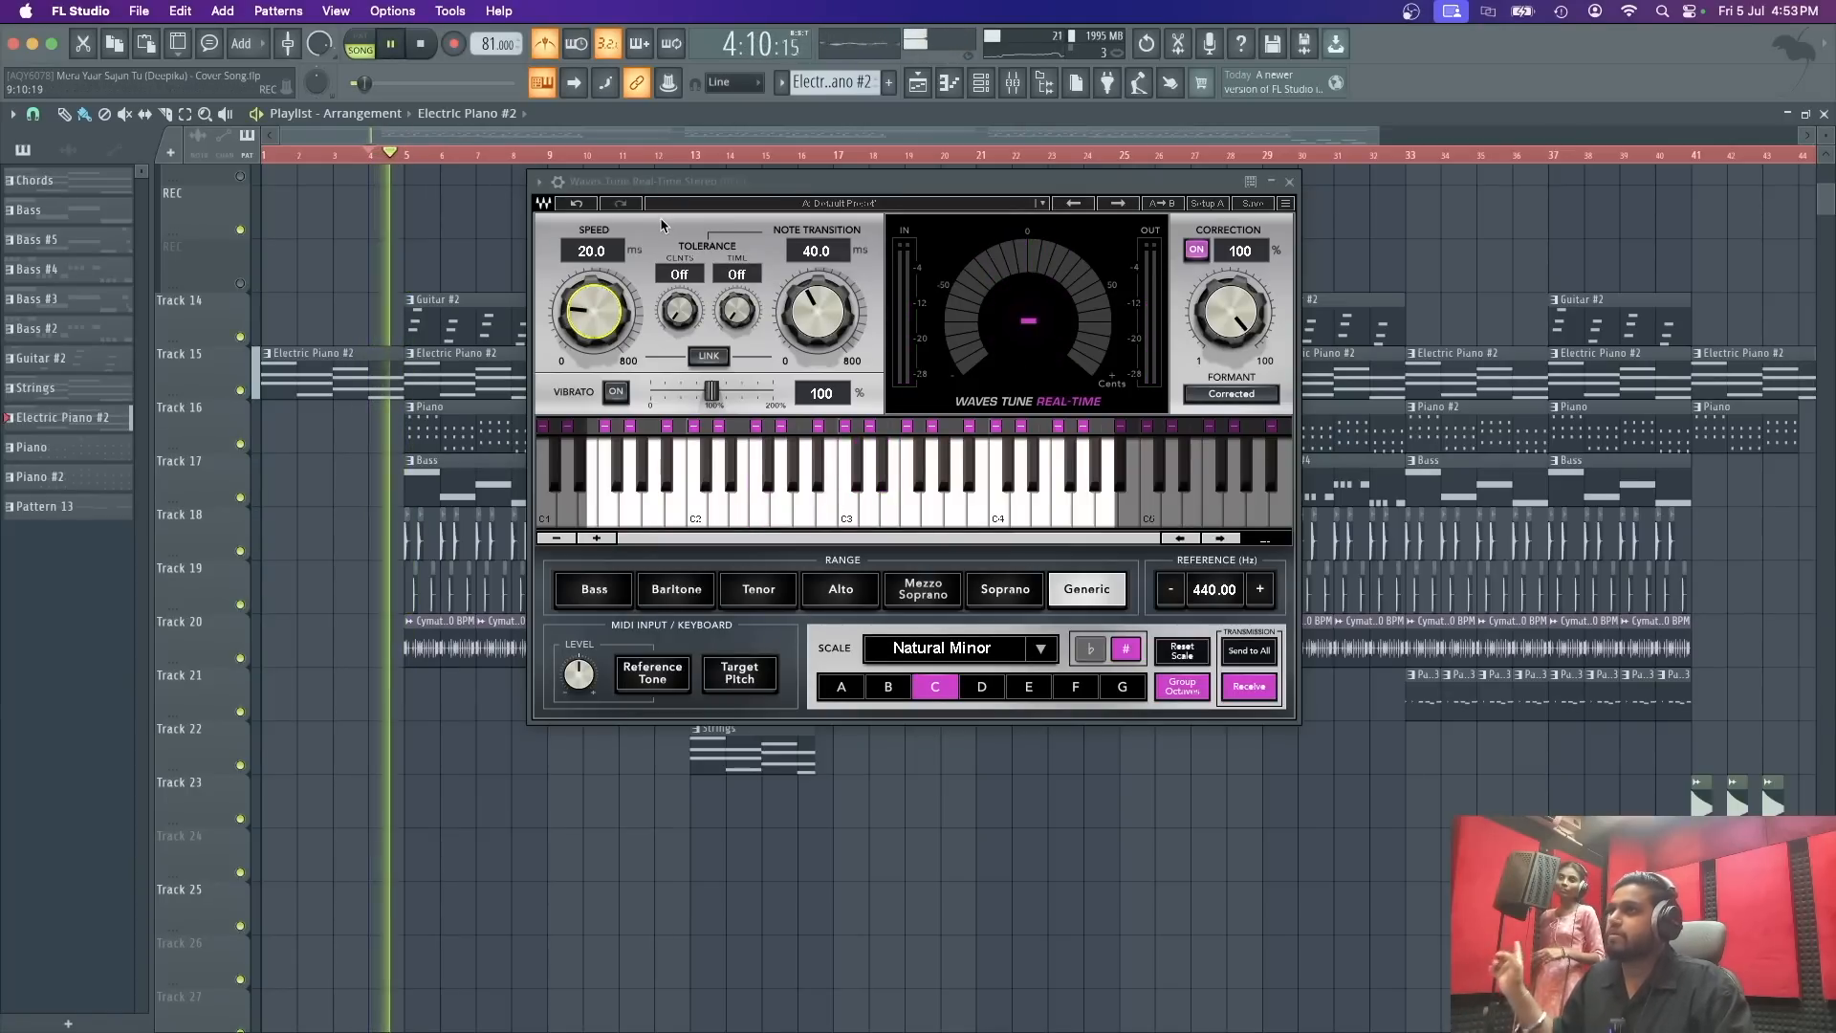
key("space")
key("space")
key("space")
left_click_drag(369, 153, 333, 156)
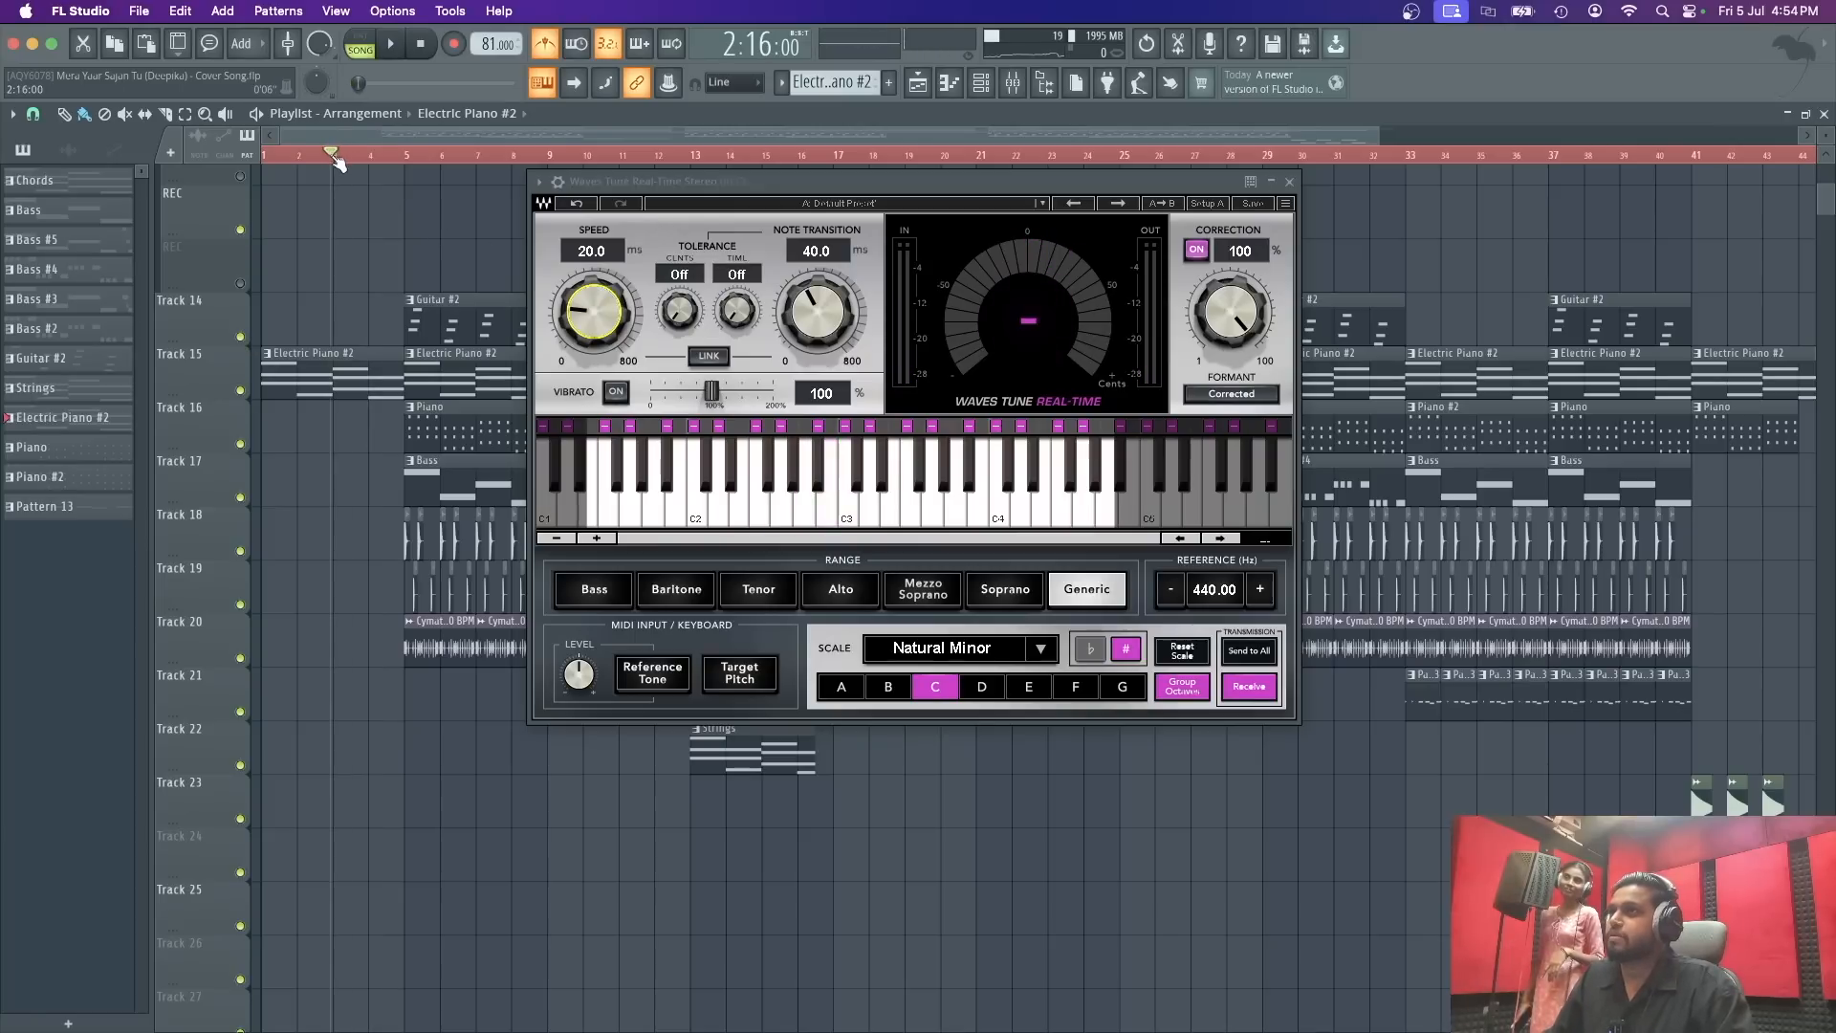
key("space")
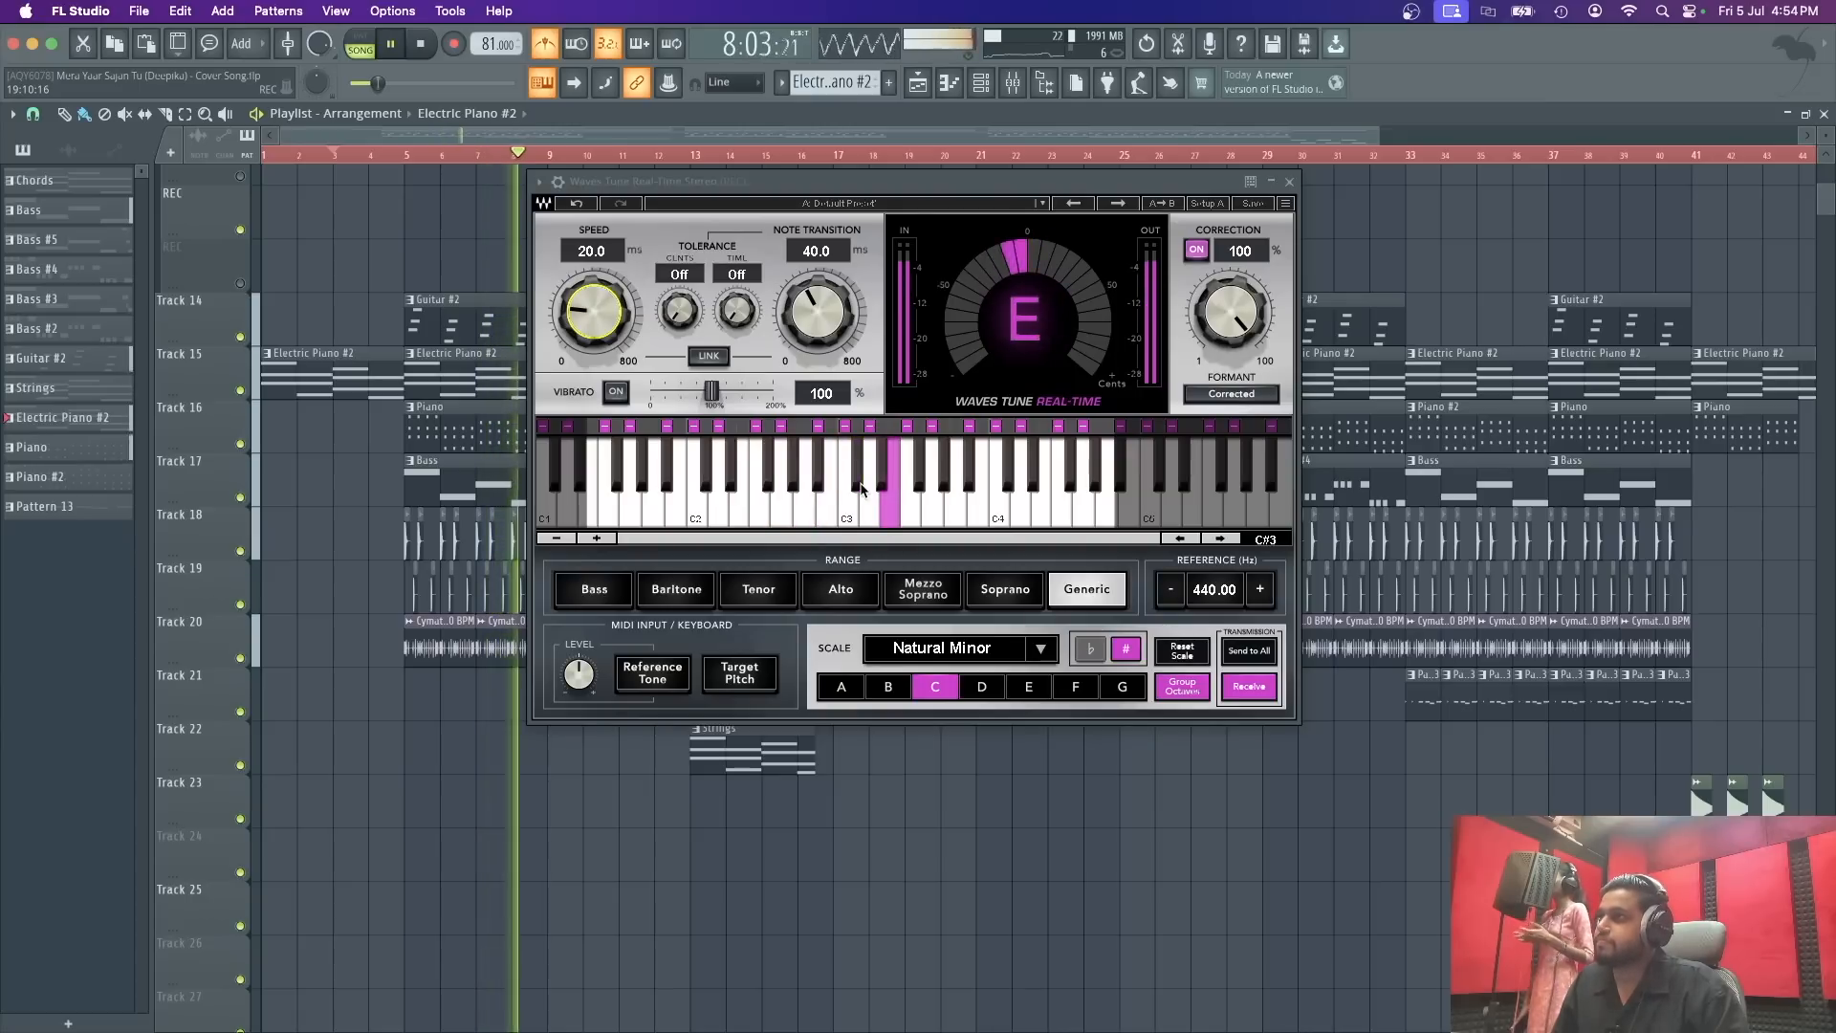
key("space")
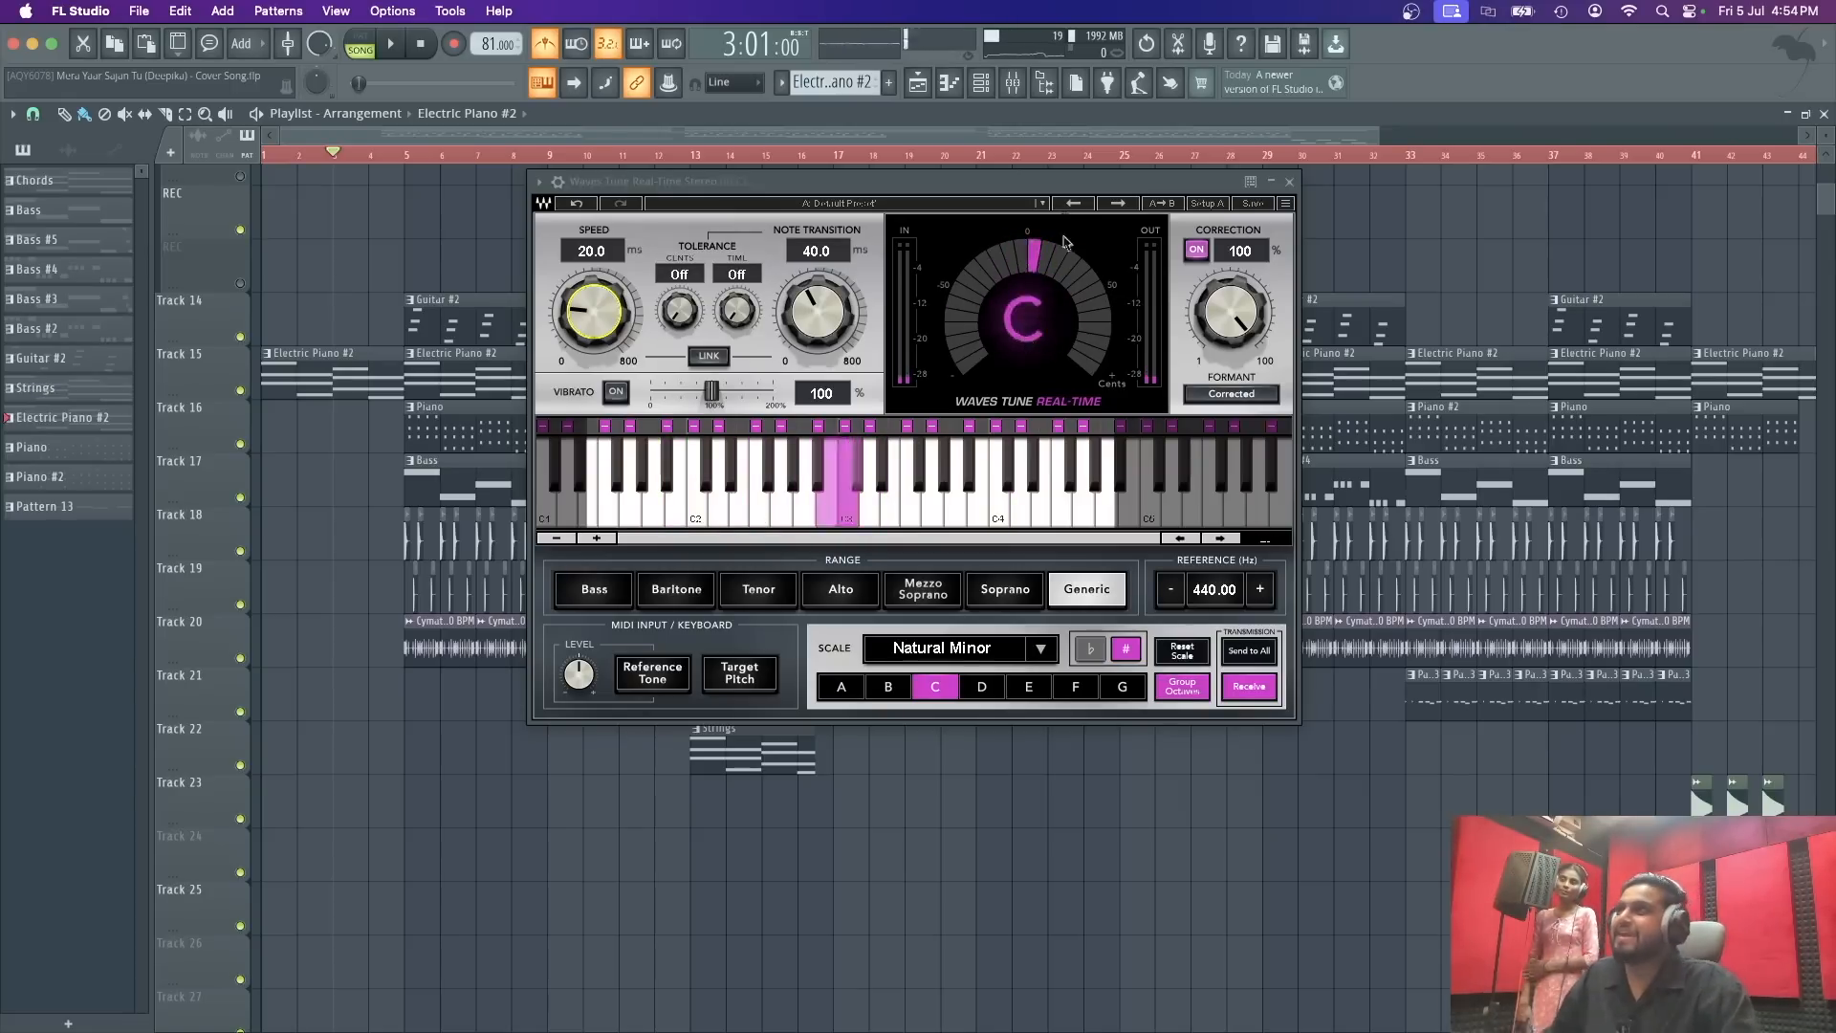
Step: Move the Waves Tune Real-Time window aside and start recording the vocal into the playlist as an audio clip
key("F9")
left_click_drag(948, 180, 797, 227)
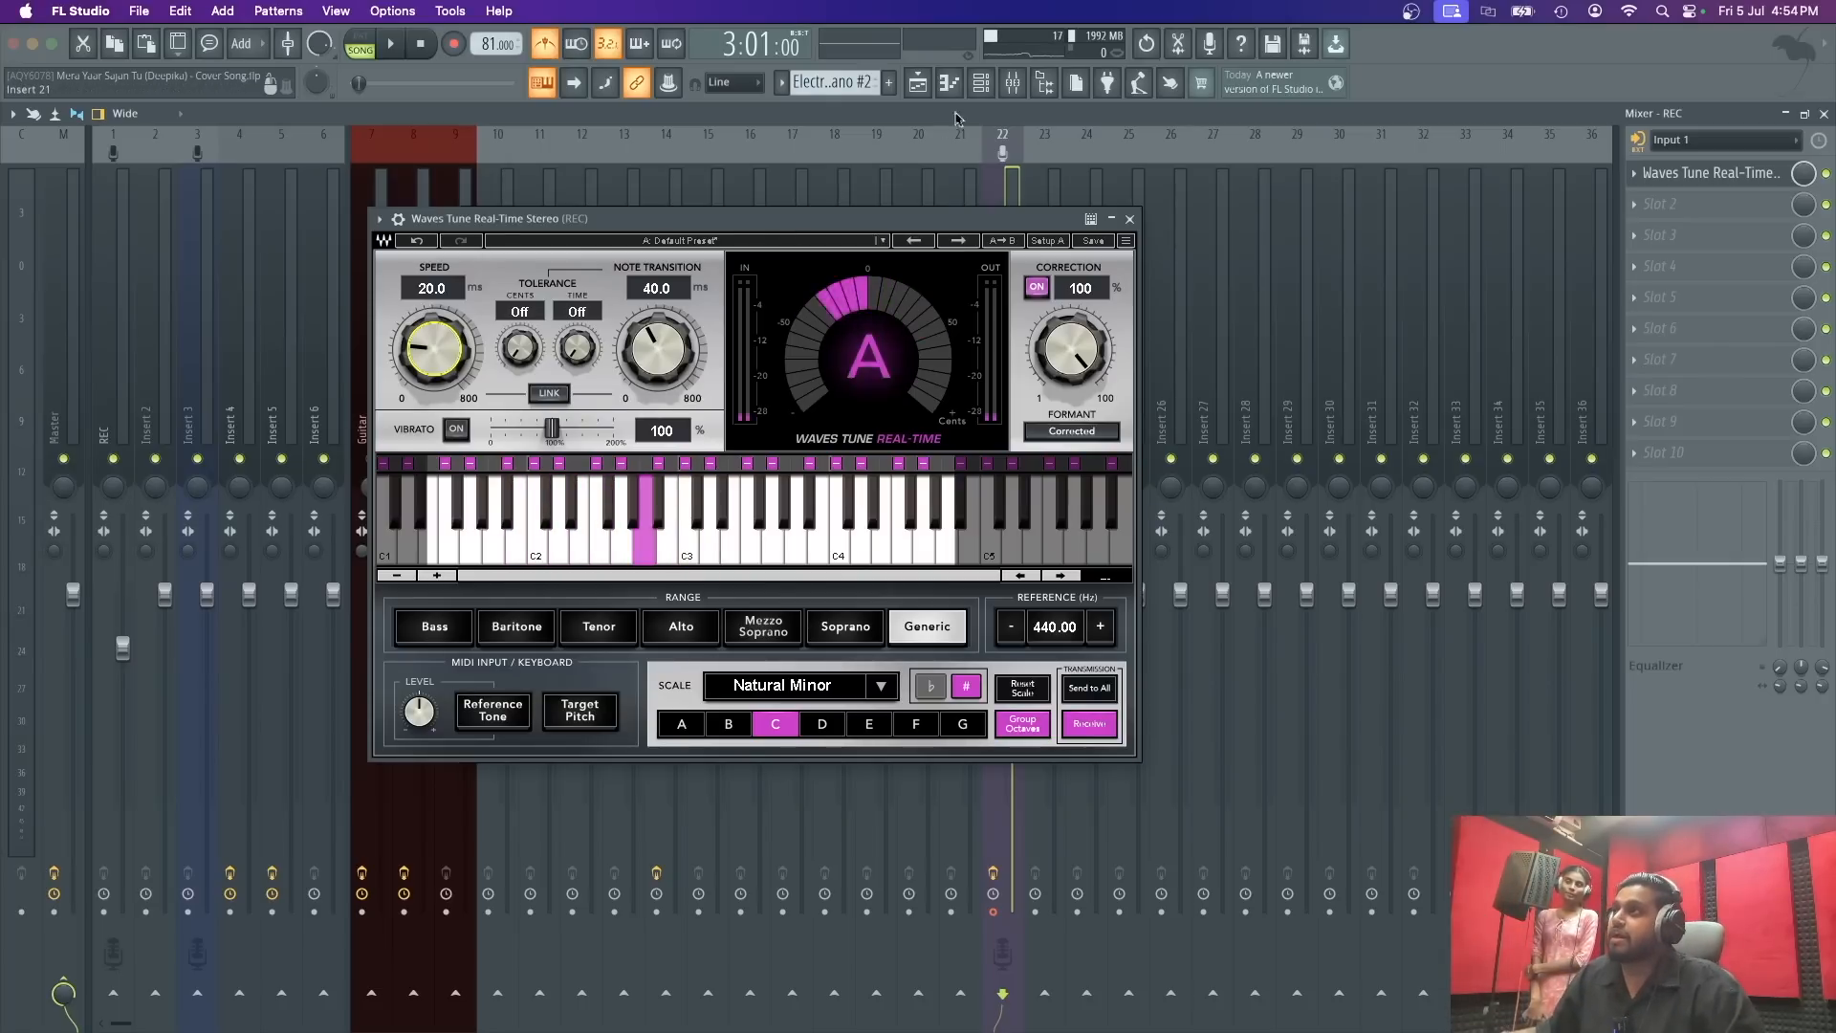
key("F5")
left_click_drag(658, 221, 1042, 216)
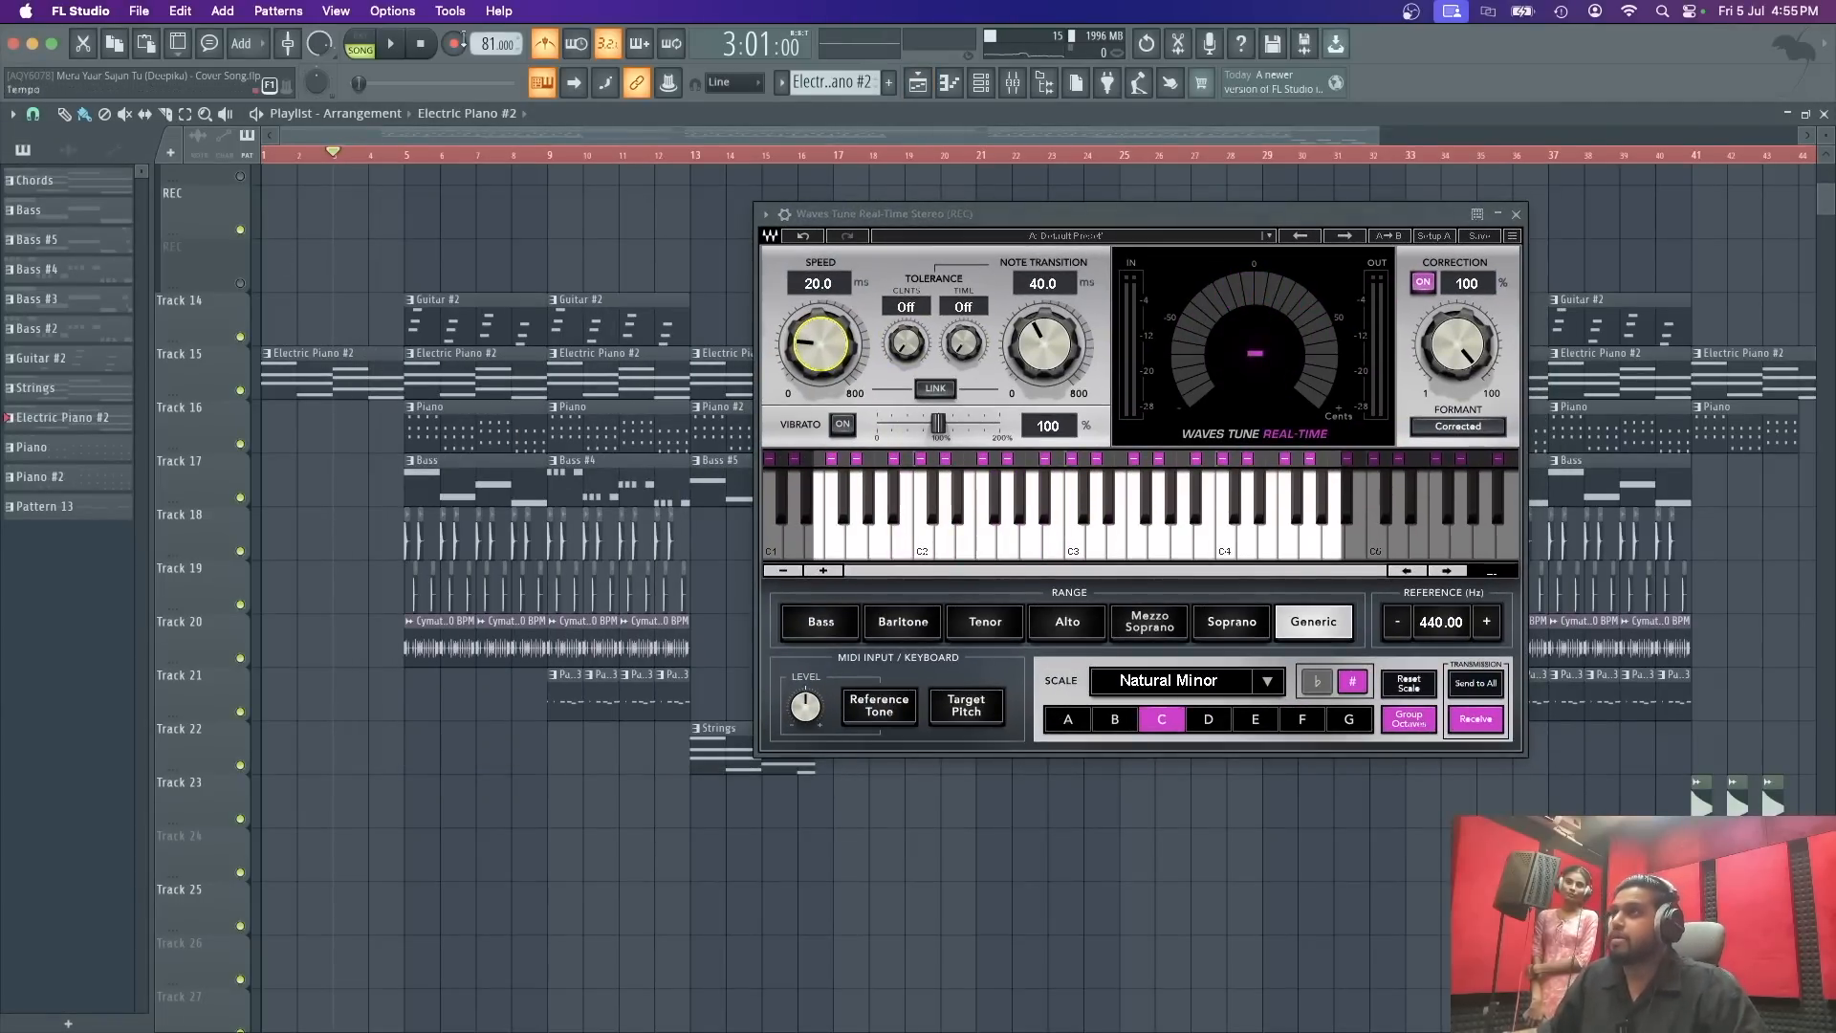
left_click(455, 43)
left_click(980, 588)
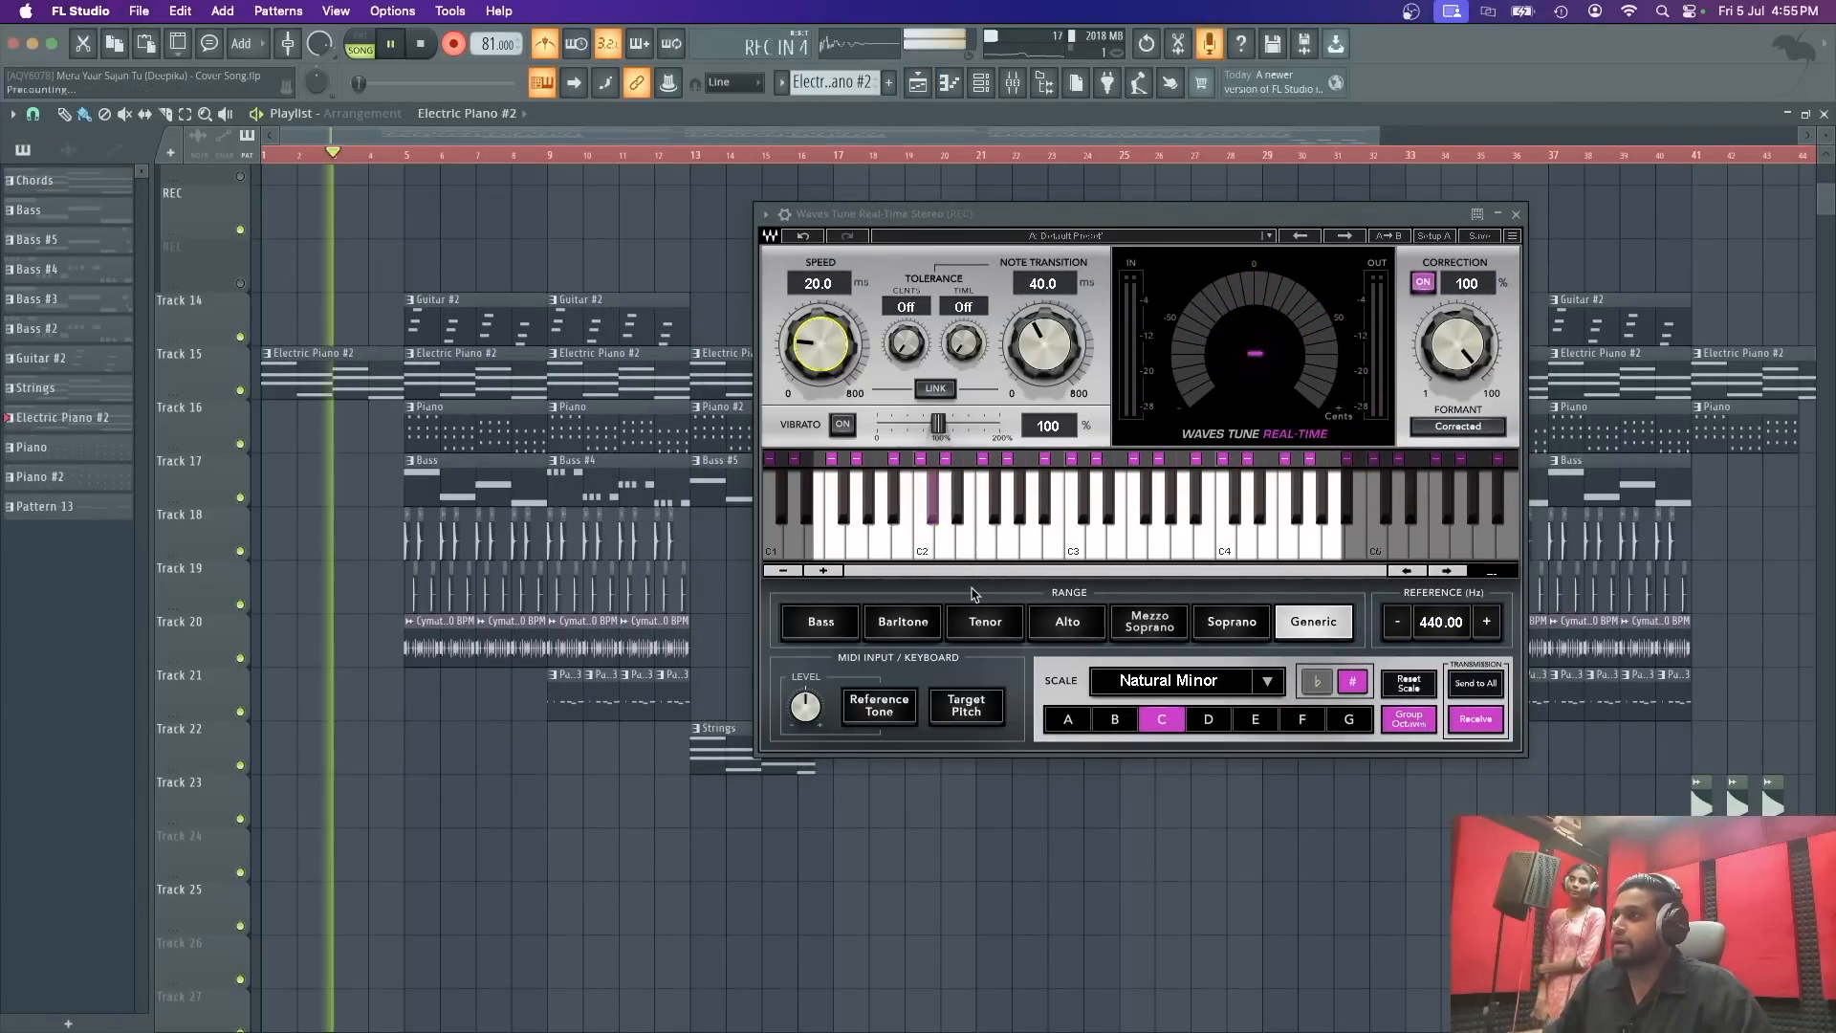
Step: Toggle the REC track's mute during the trial recording, stop it and delete the recorded clip from Track 24
scroll(524, 832, "down", 1)
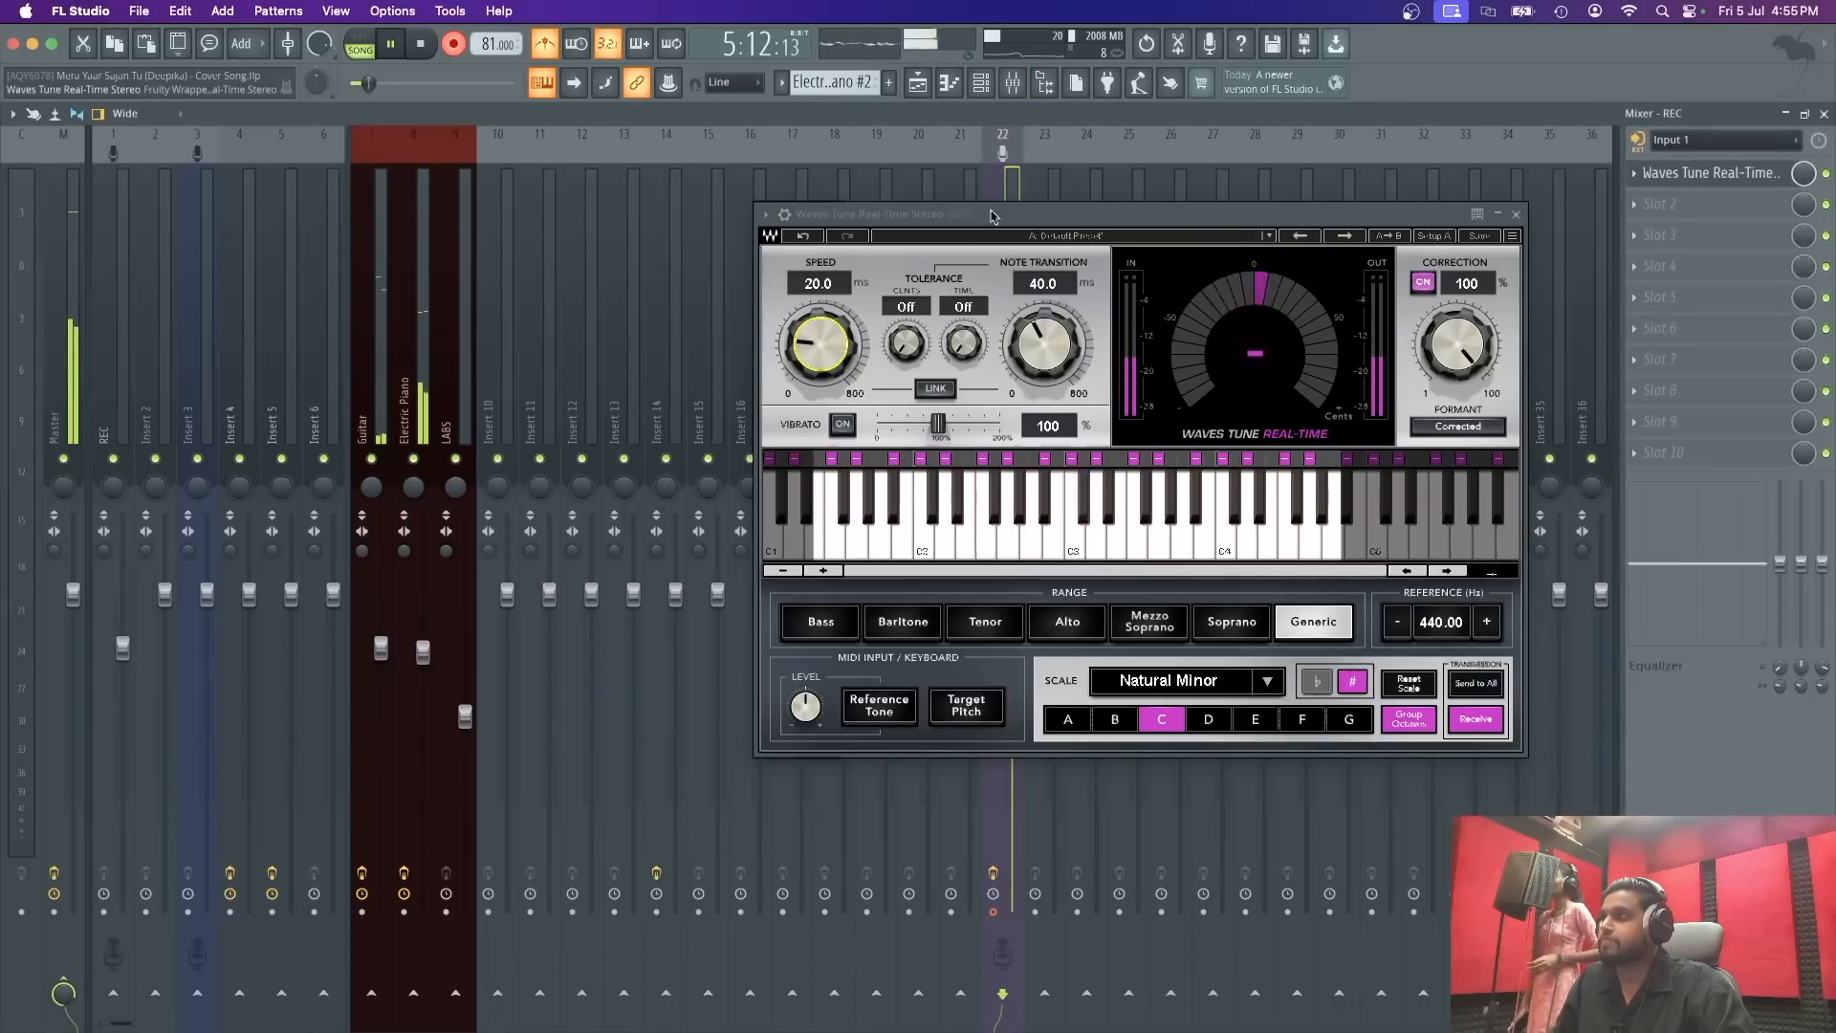
left_click_drag(985, 215, 400, 256)
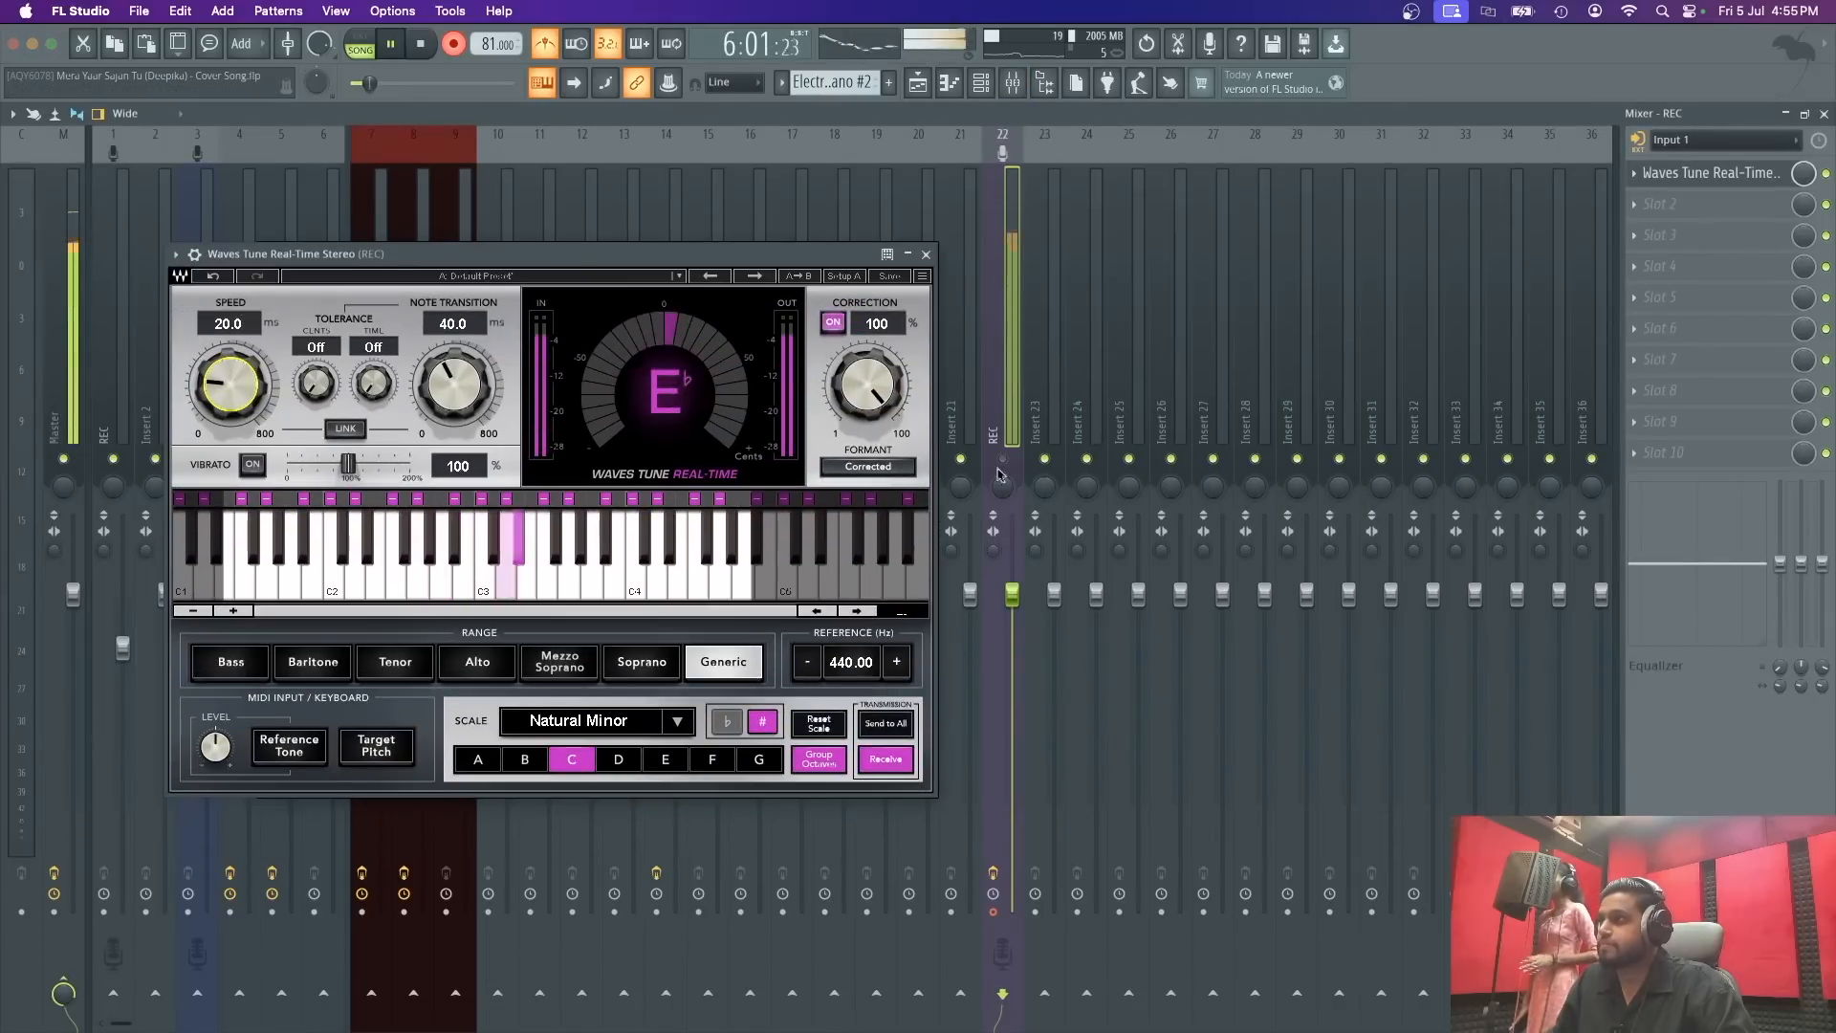
left_click(1006, 460)
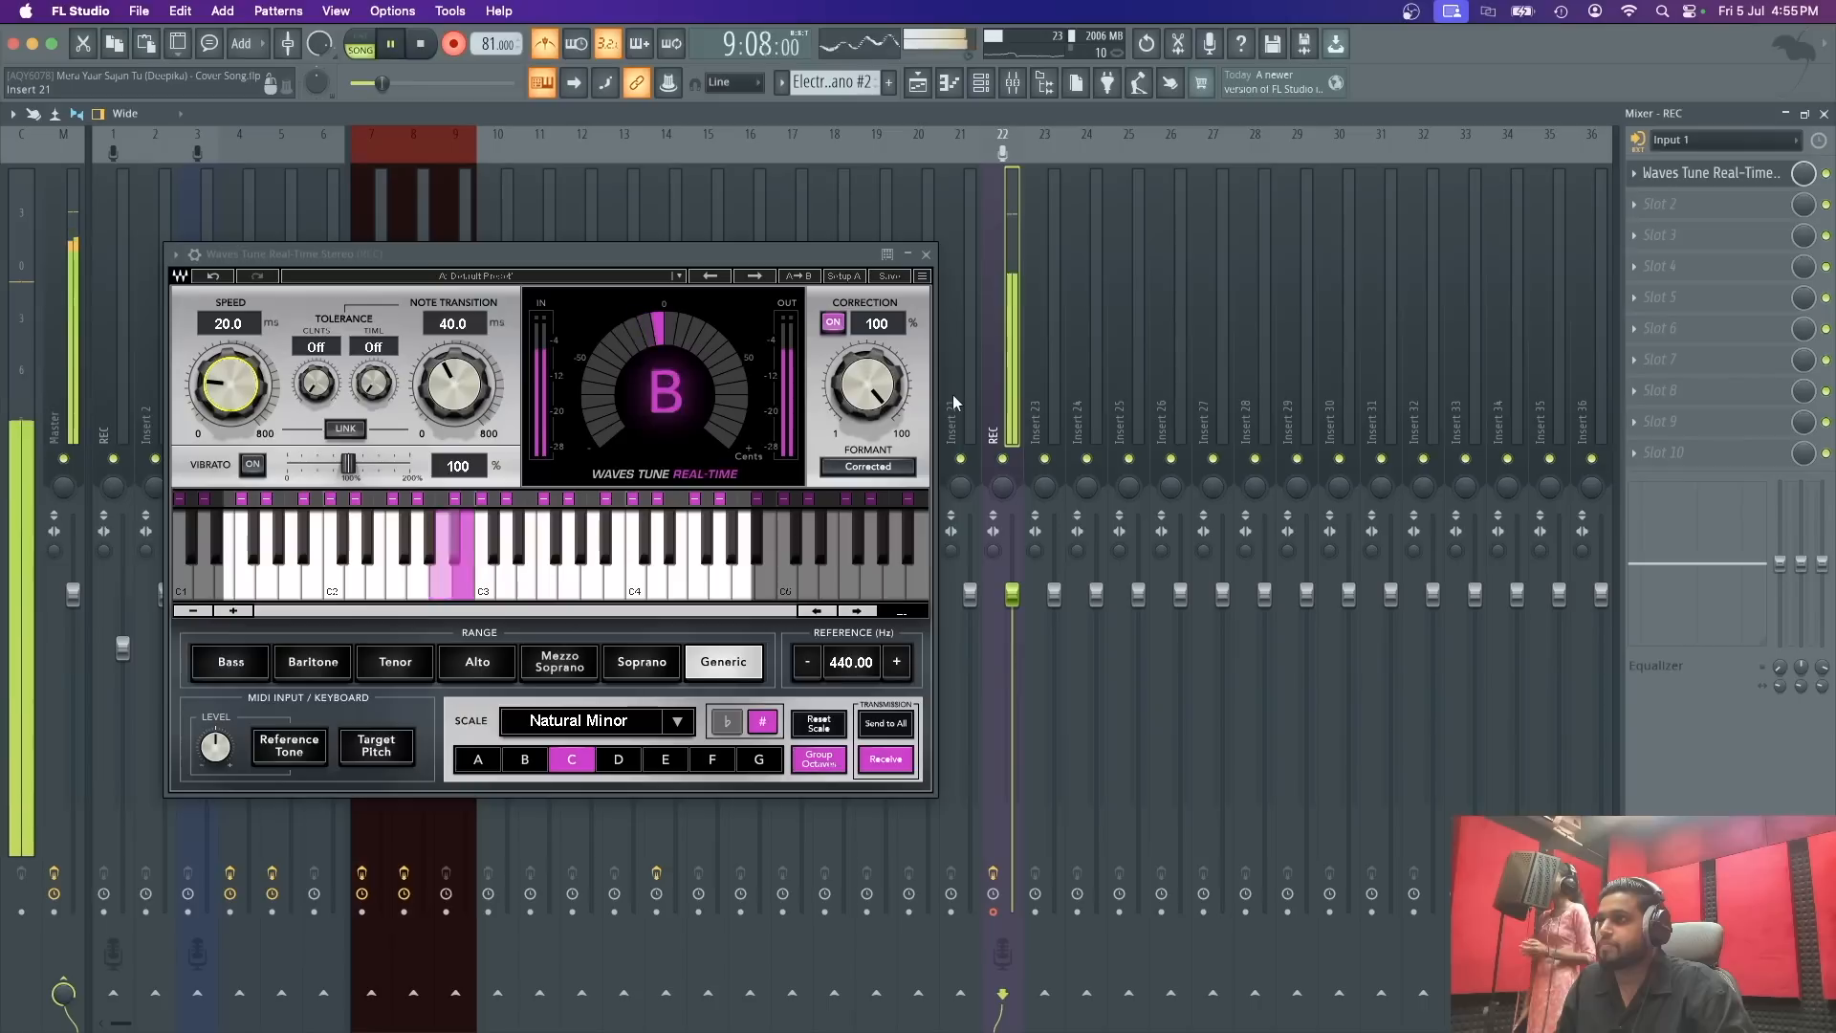
key("space")
left_click(917, 83)
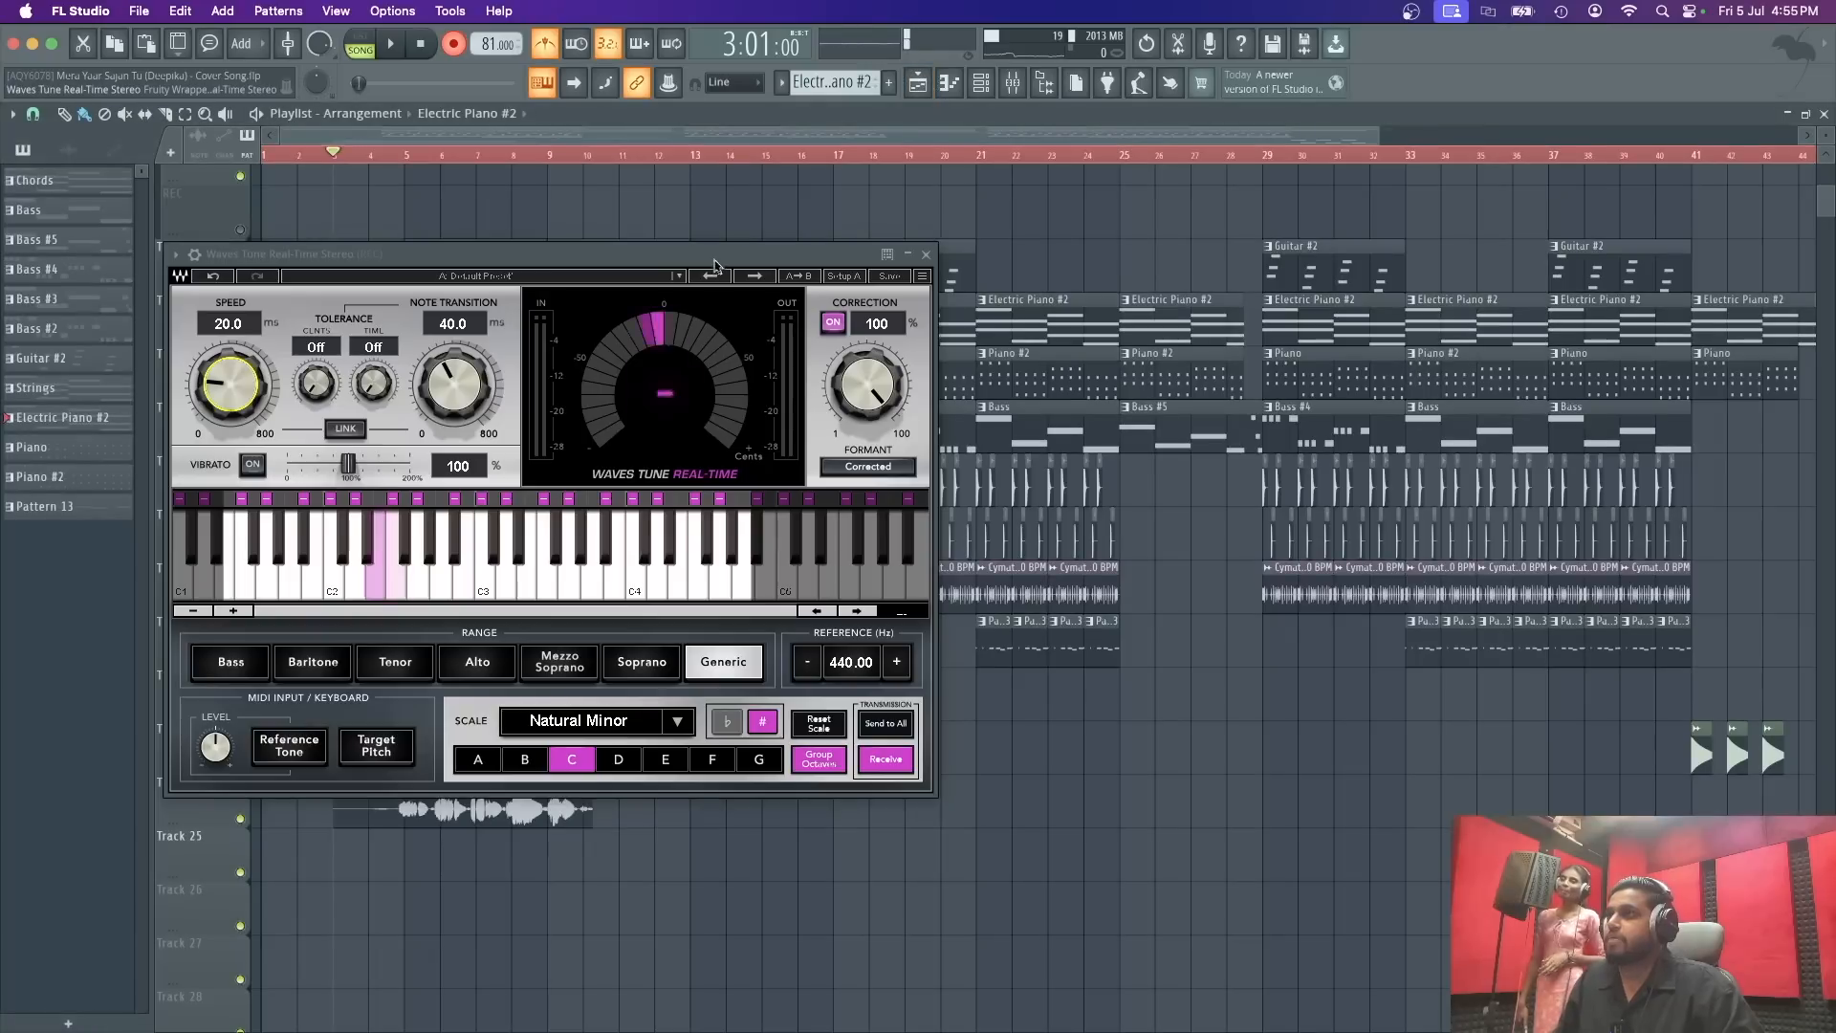
left_click_drag(650, 261, 970, 170)
right_click(440, 790)
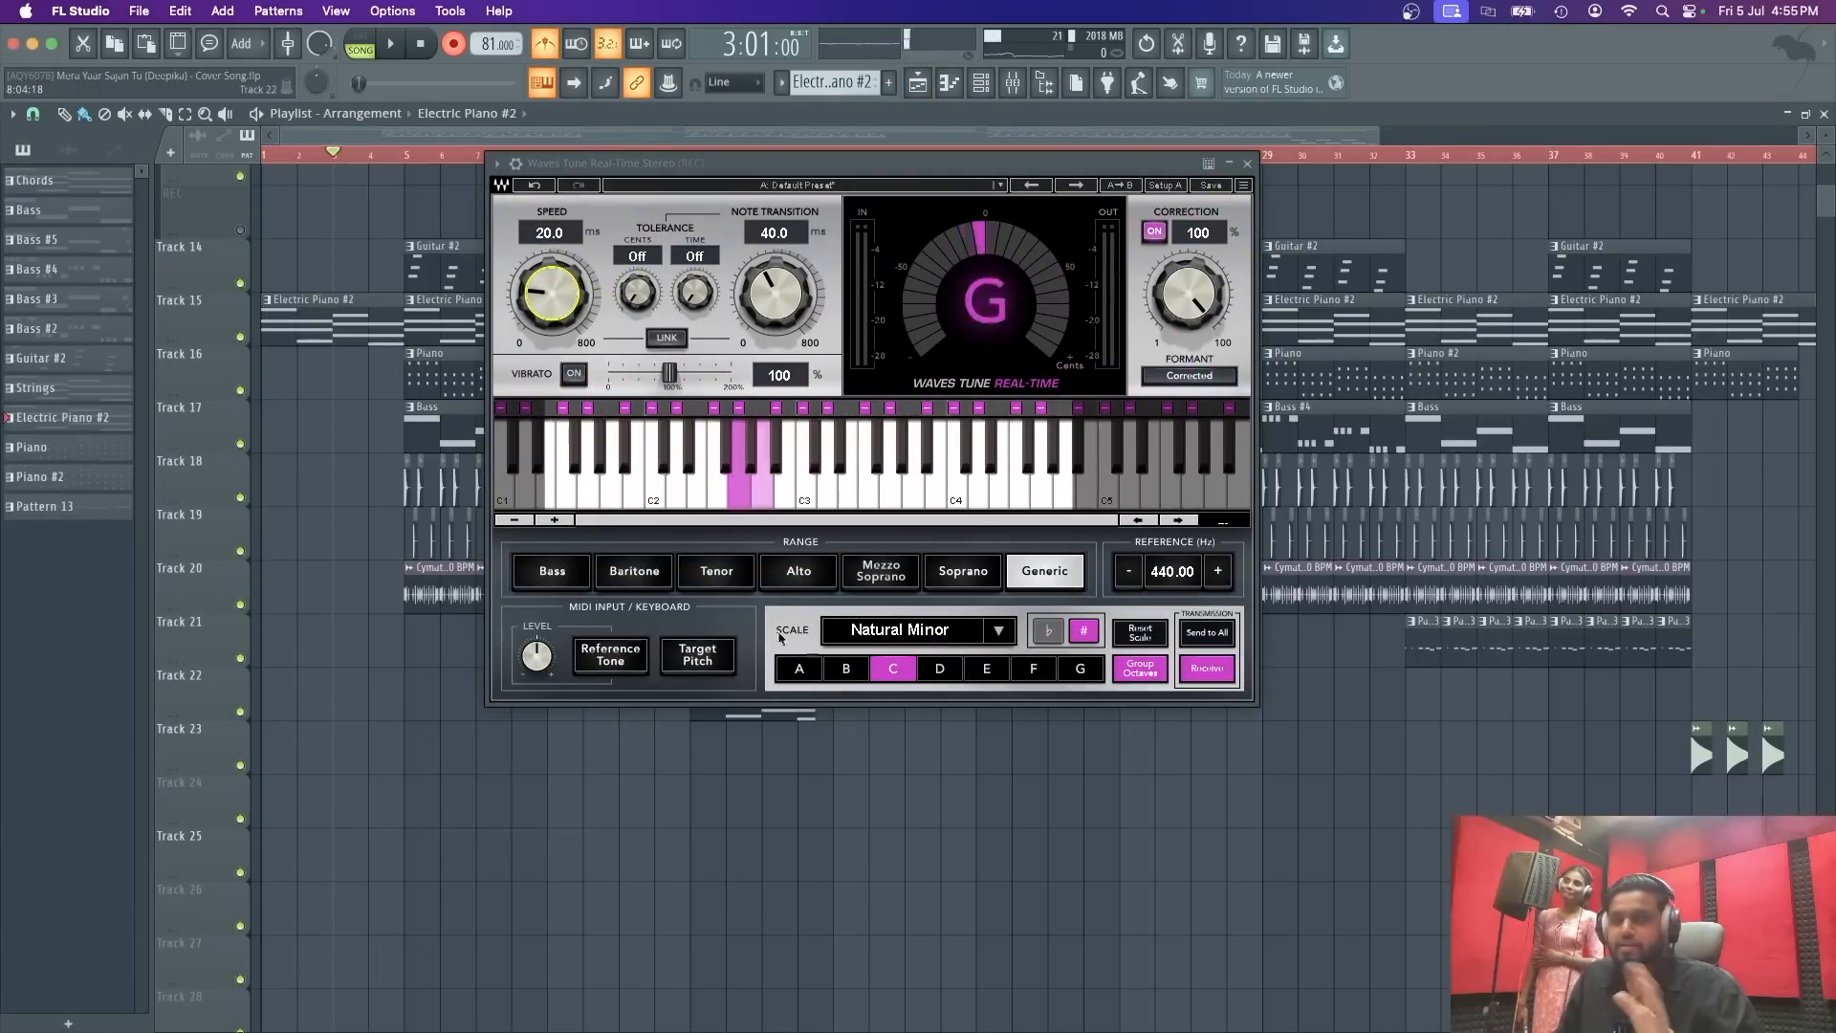
Step: Record a new pitch-corrected vocal take from bar 3 into the playlist and stop after bar 8
left_click_drag(900, 164, 840, 201)
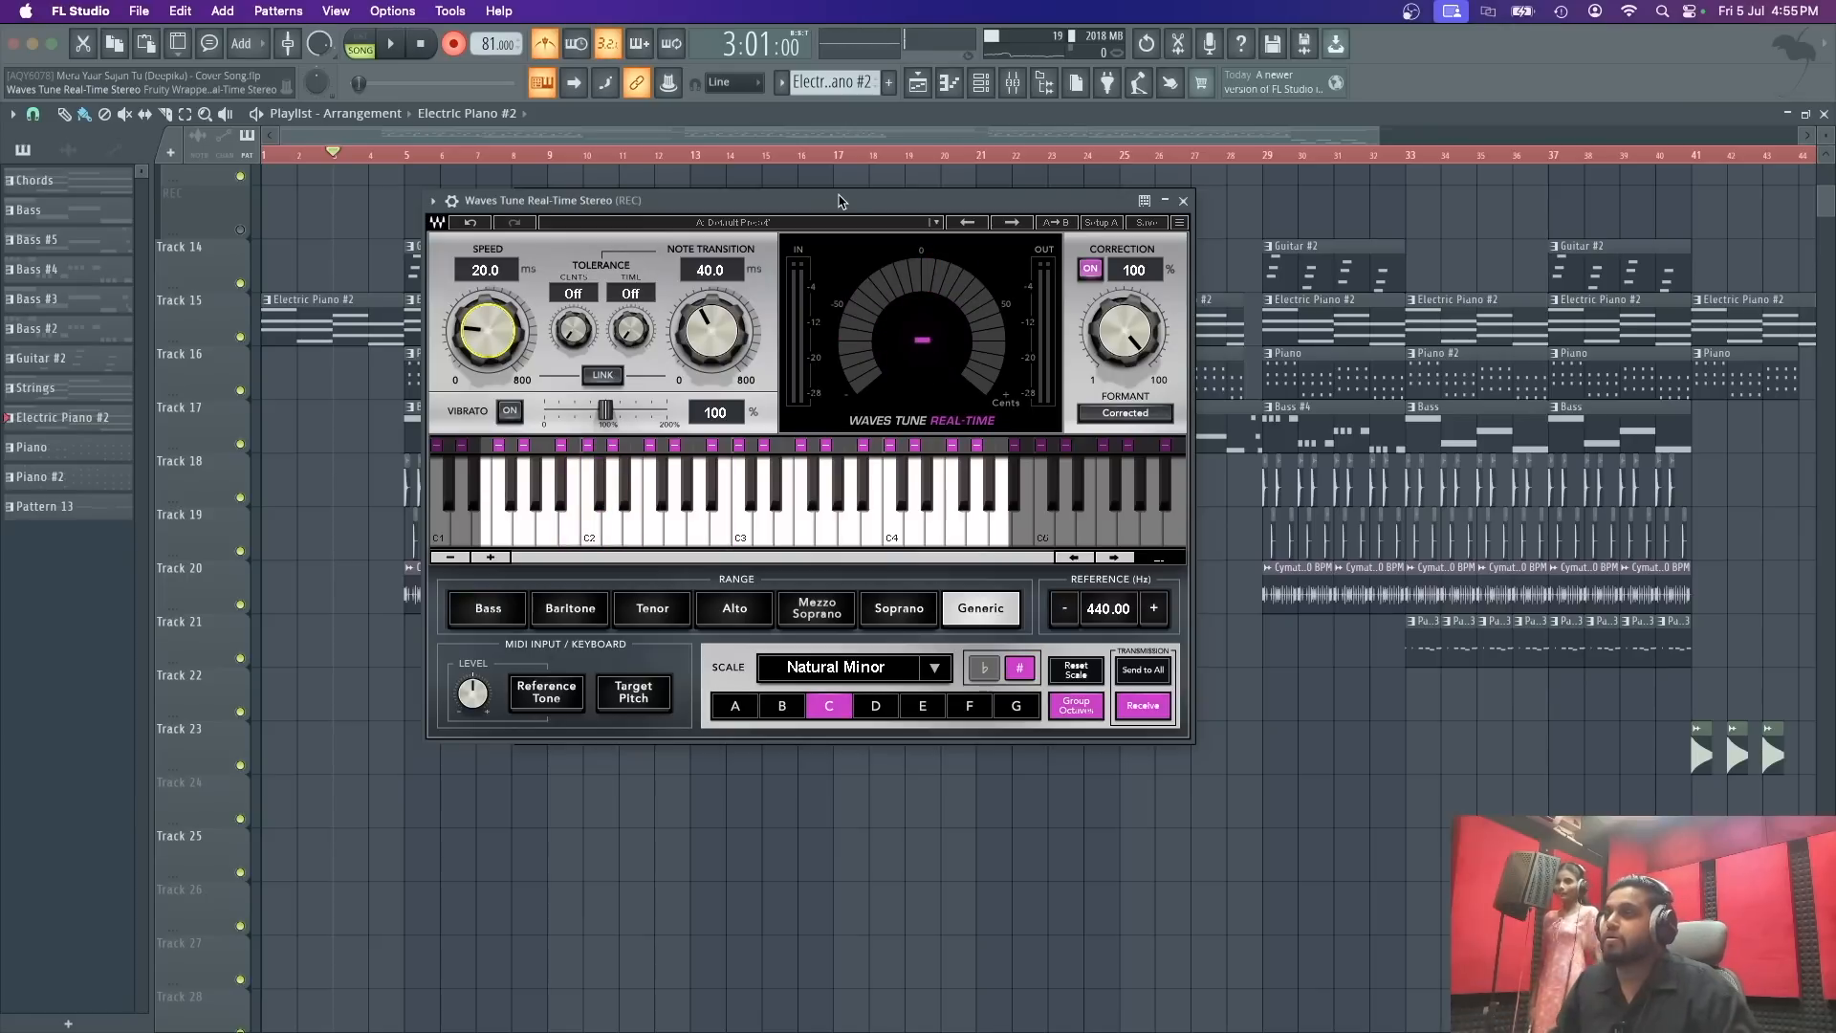
key("space")
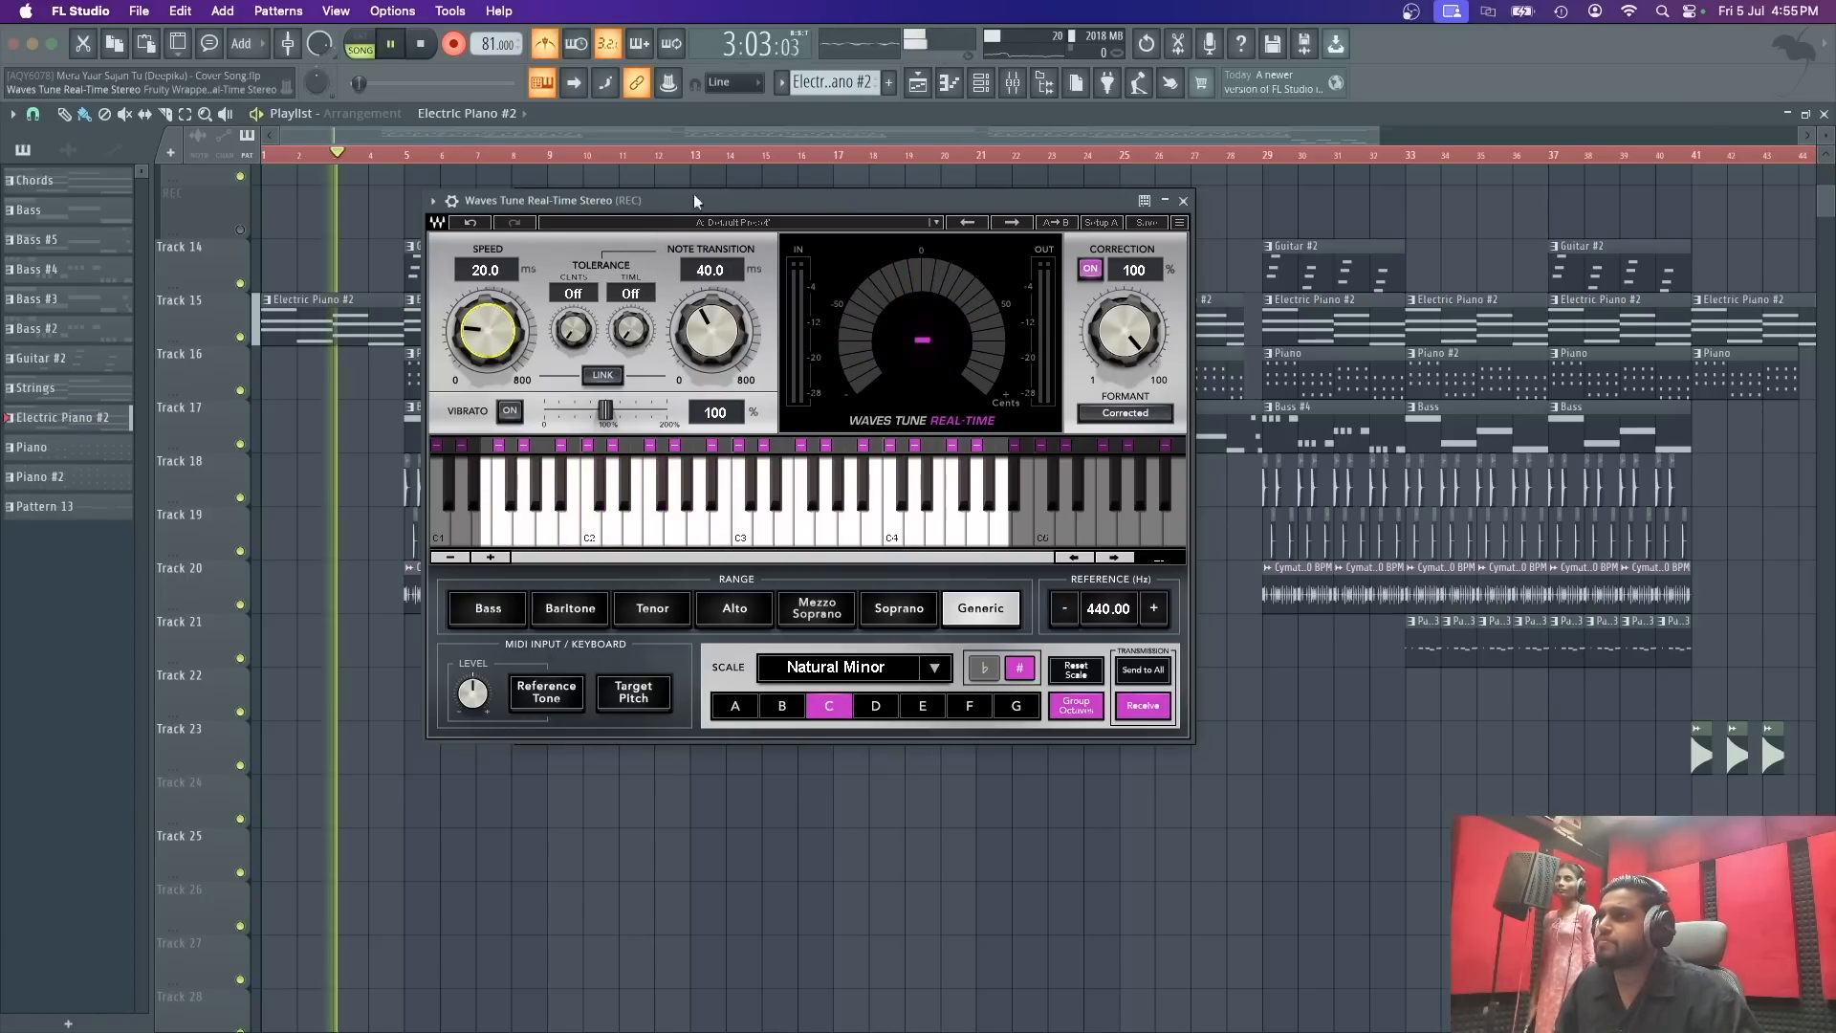
left_click_drag(698, 201, 826, 196)
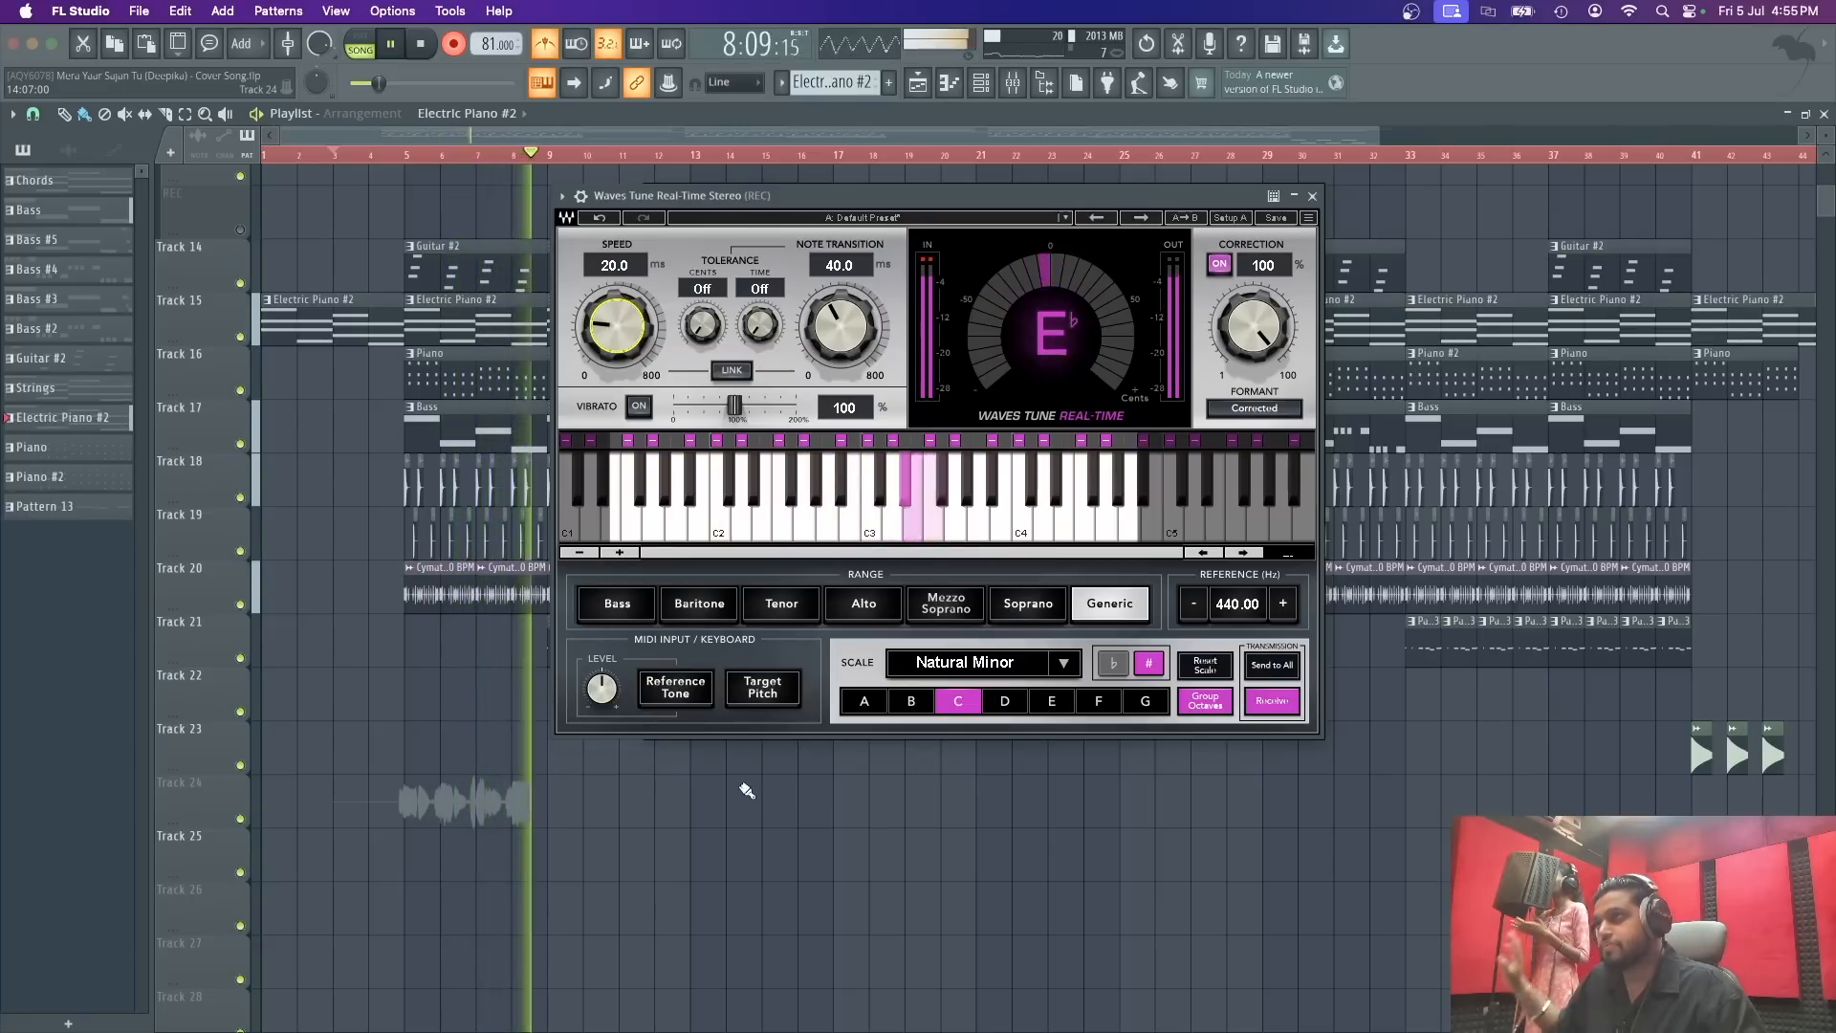
key("space")
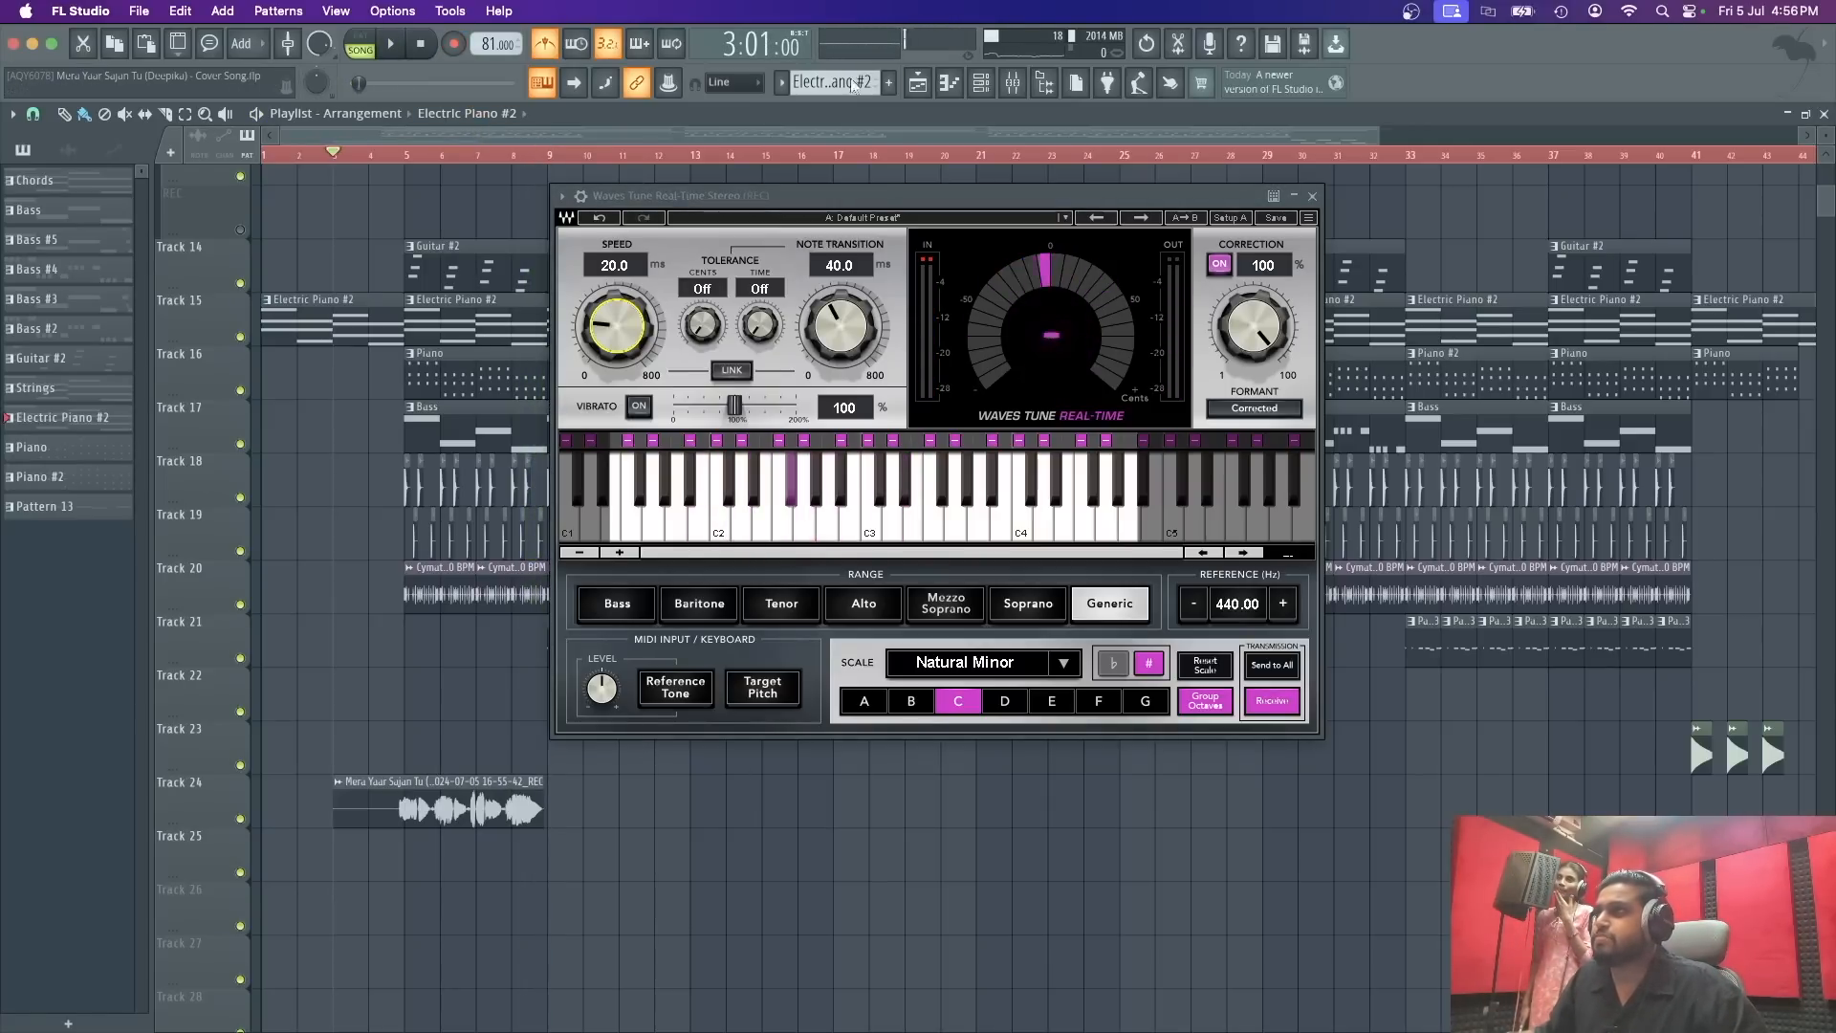
Step: Move the plugin window clear of the REC track in the mixer and set the track's input to (none)
key("F9")
left_click_drag(727, 195, 383, 192)
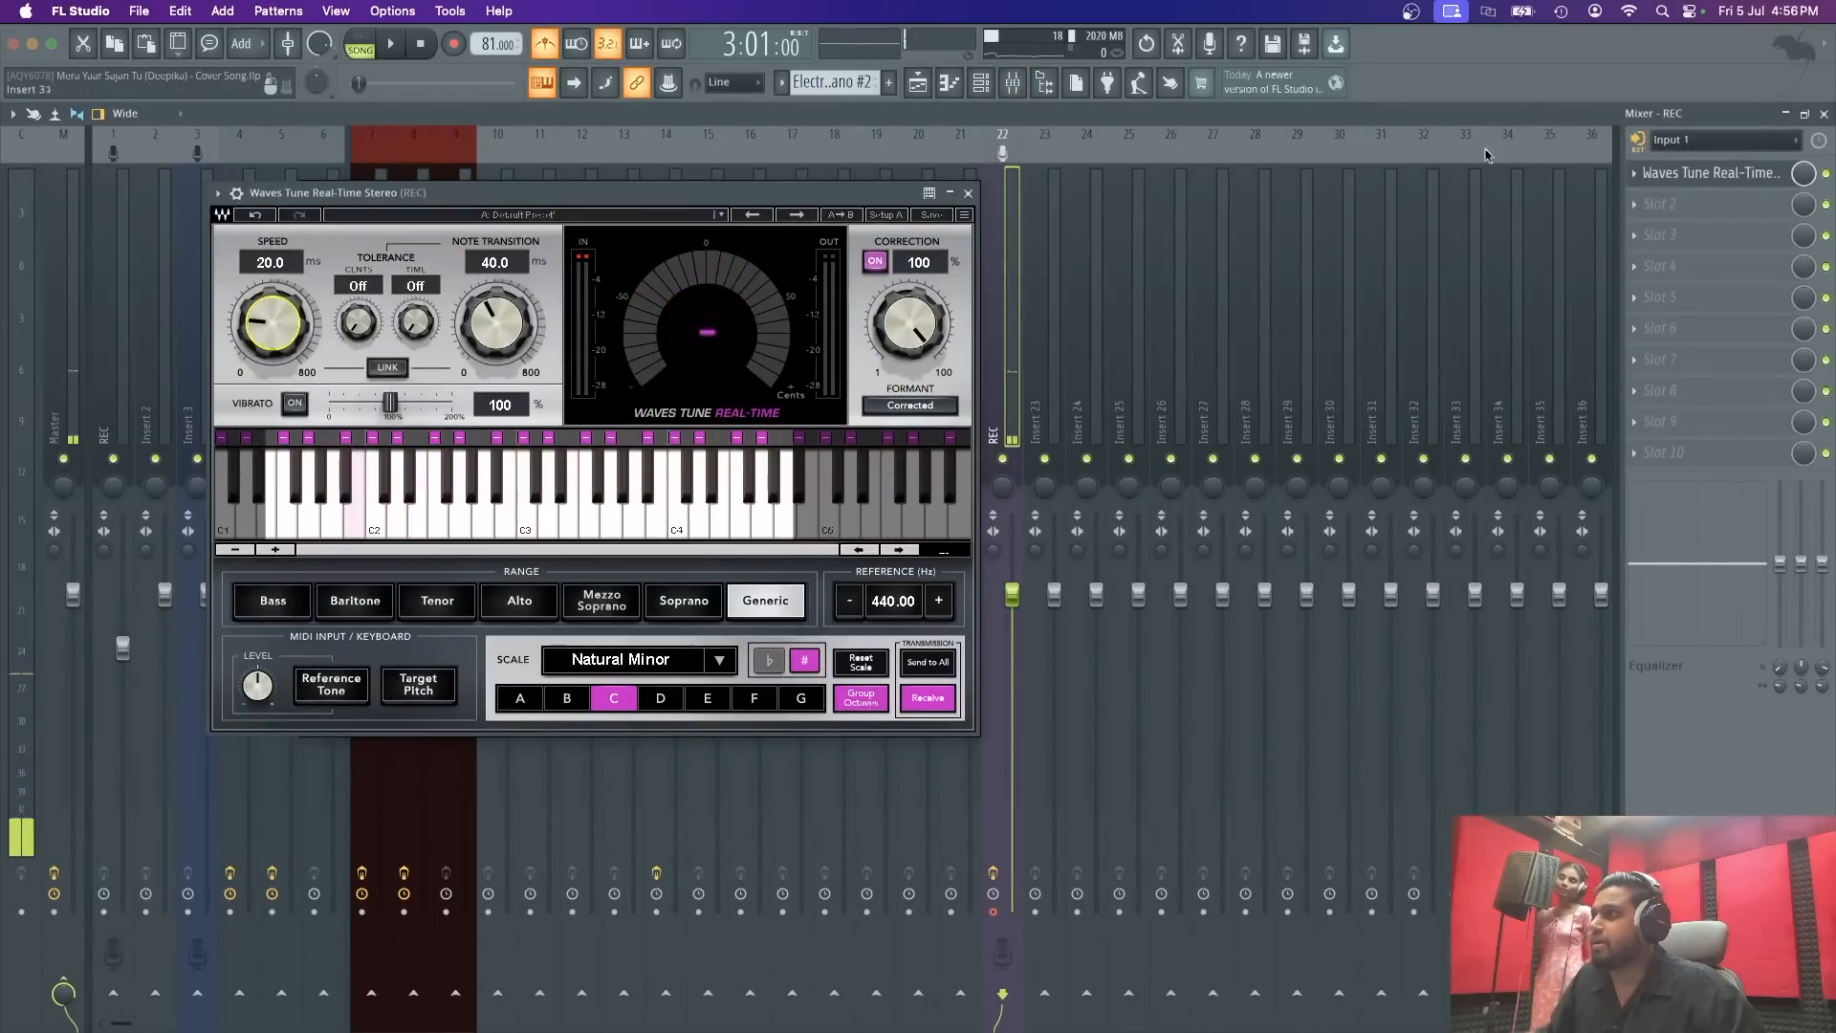
left_click(1722, 139)
left_click(1727, 254)
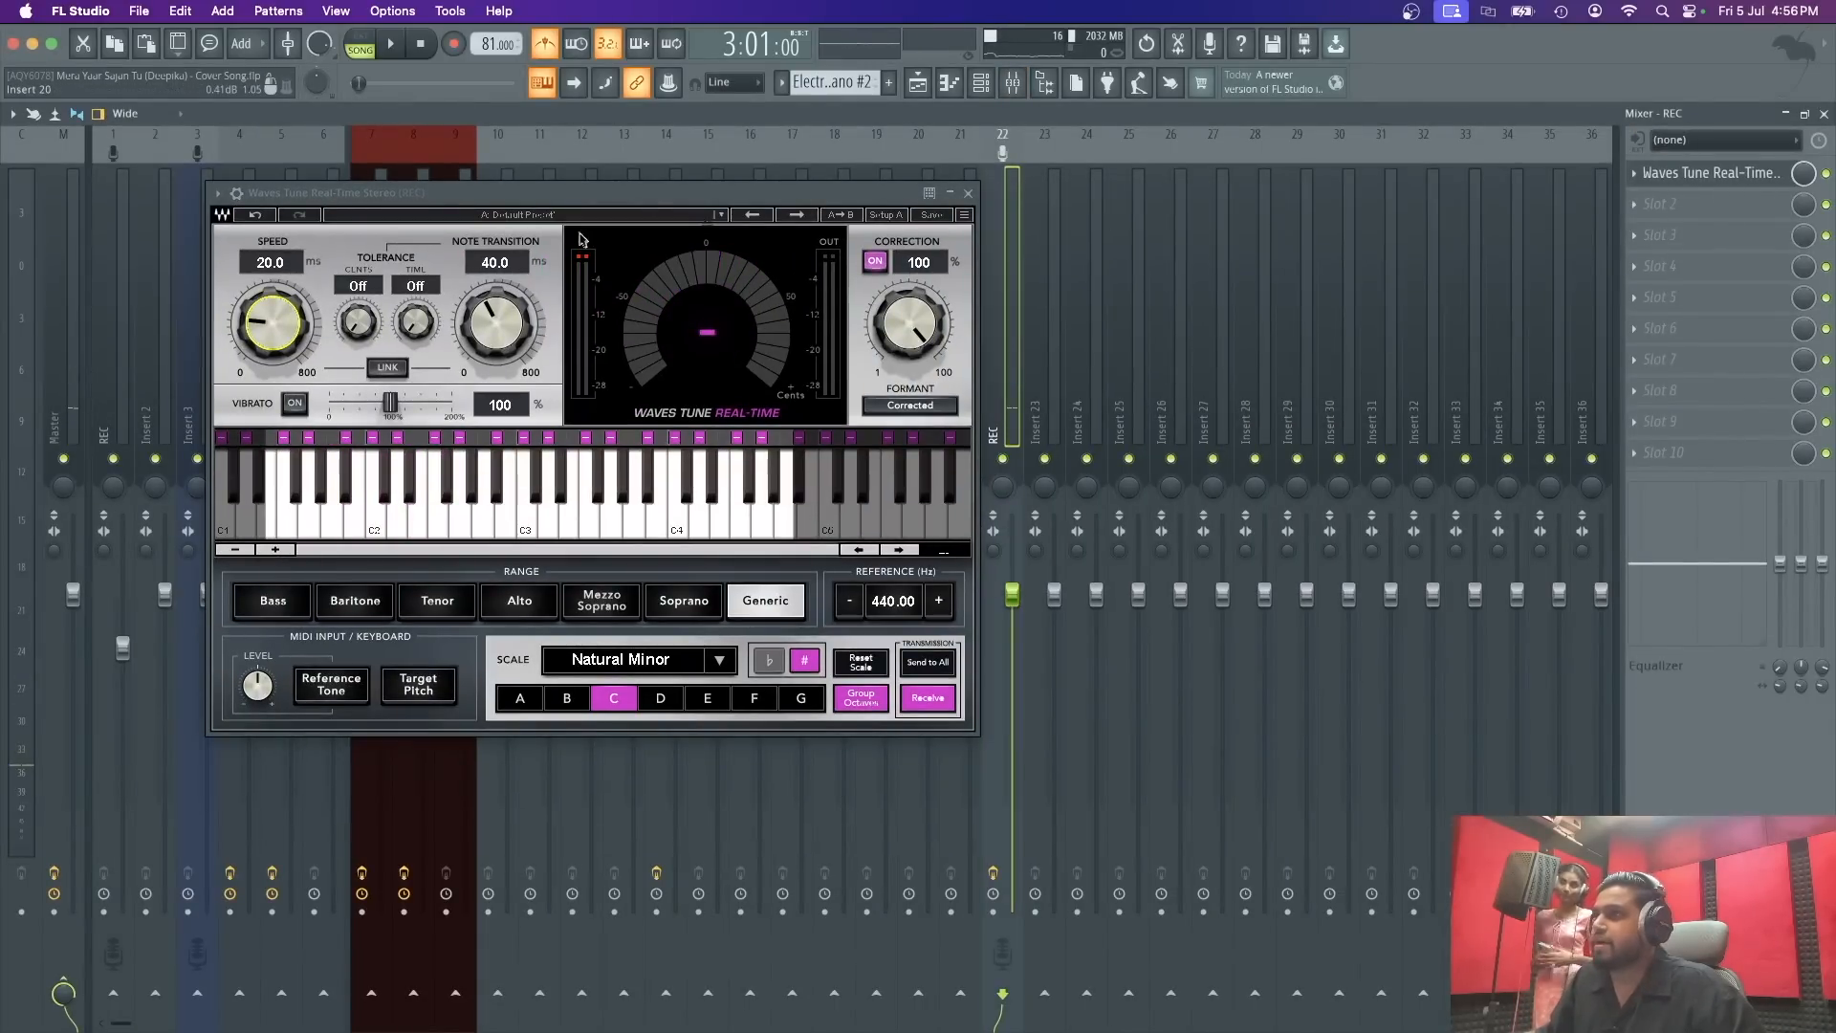
Step: Play back the recorded vocal clip on Track 24 with the song from the playlist and stop
left_click(916, 85)
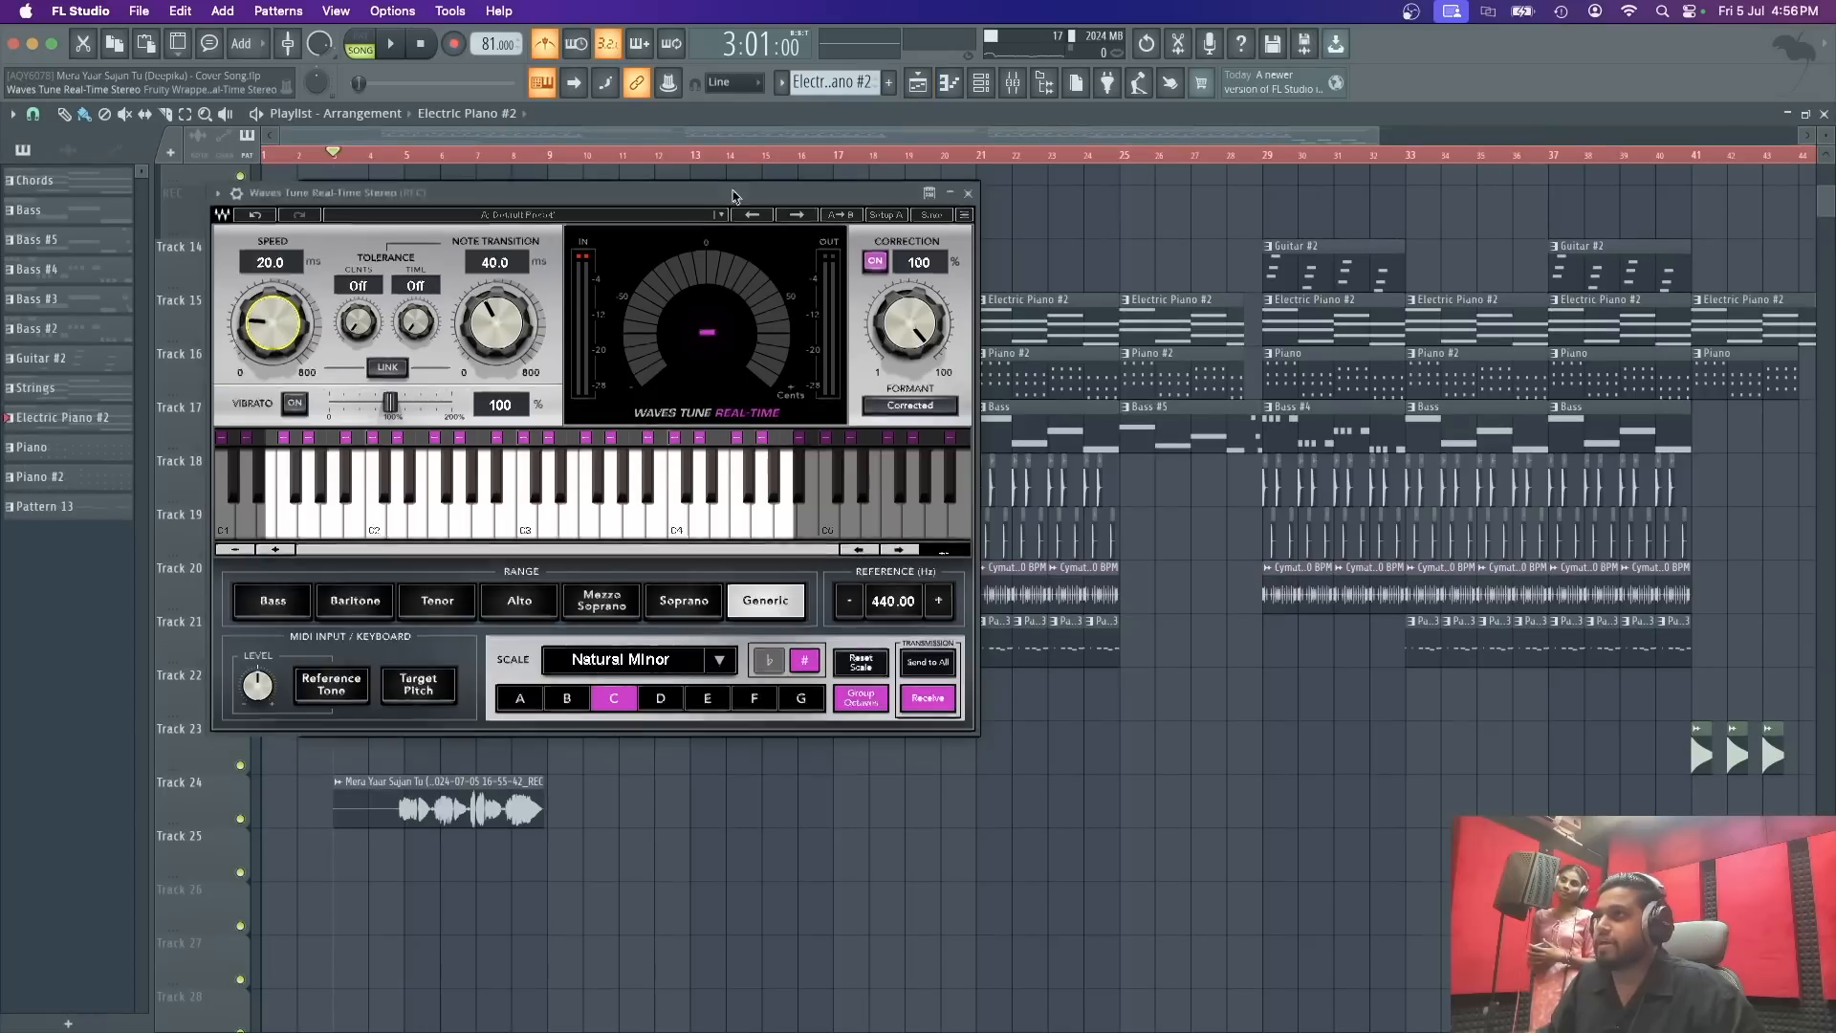
key("space")
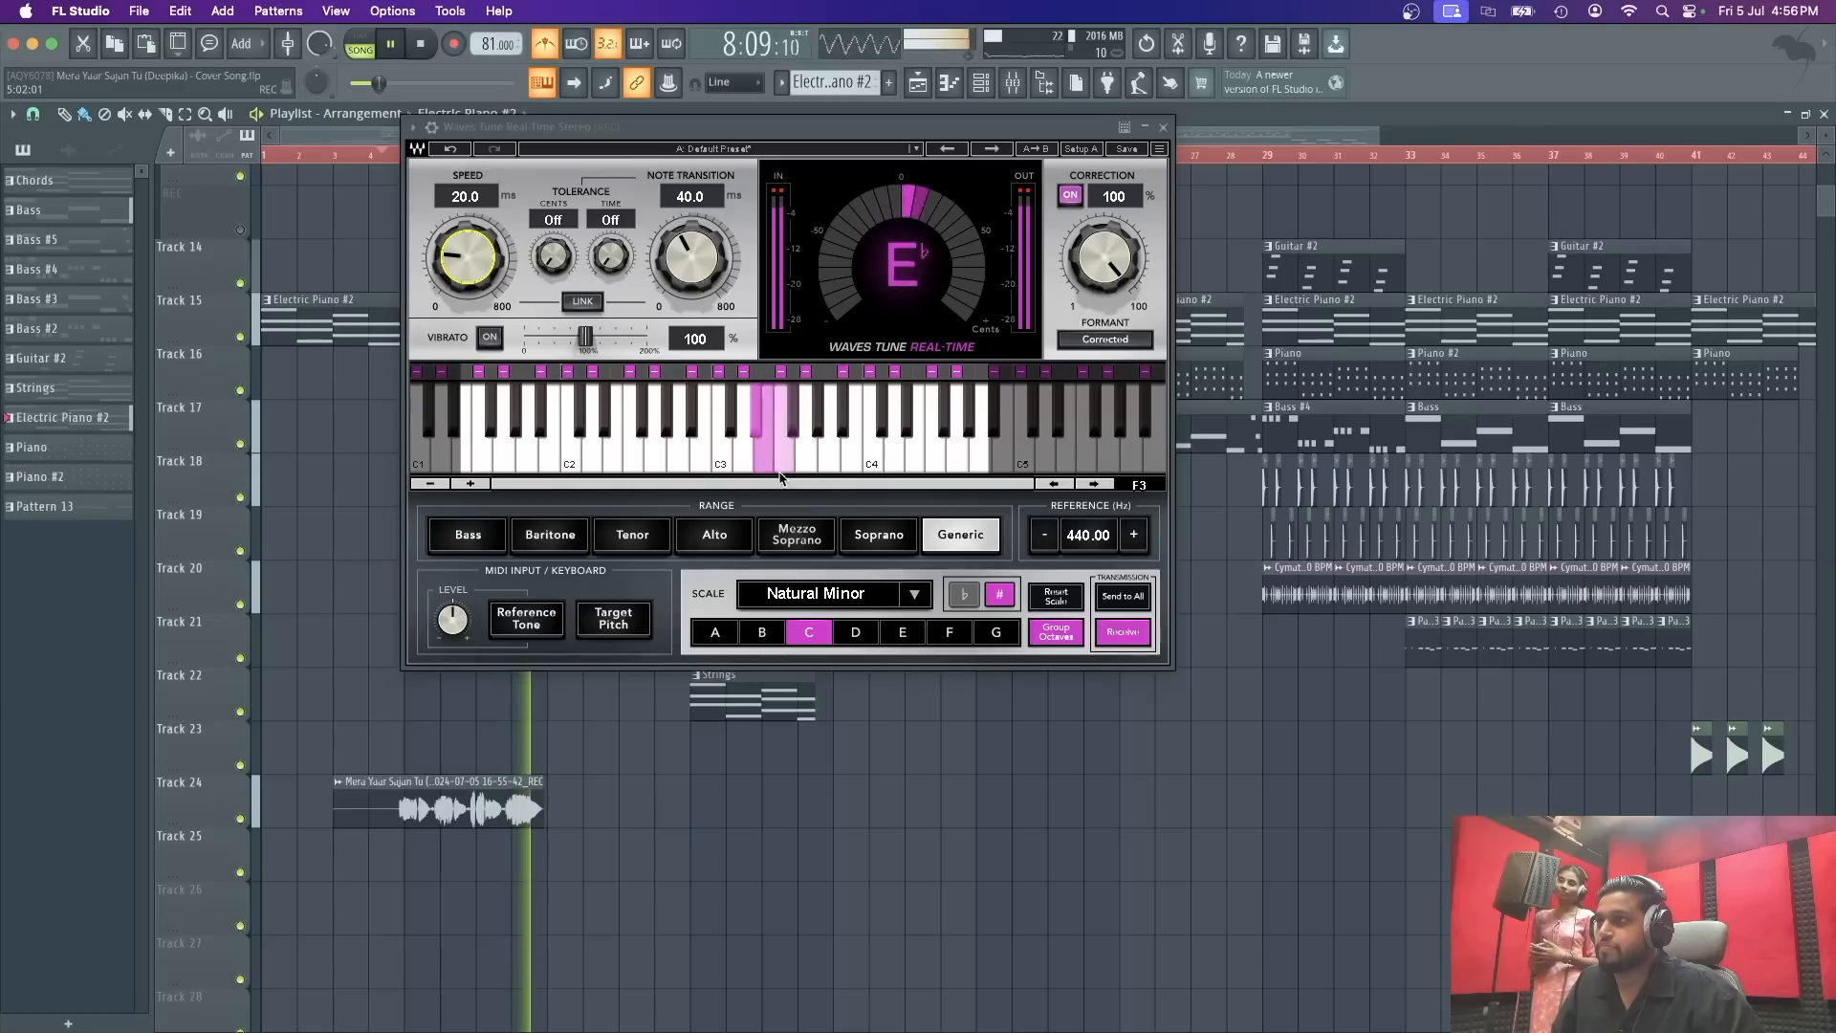
key("space")
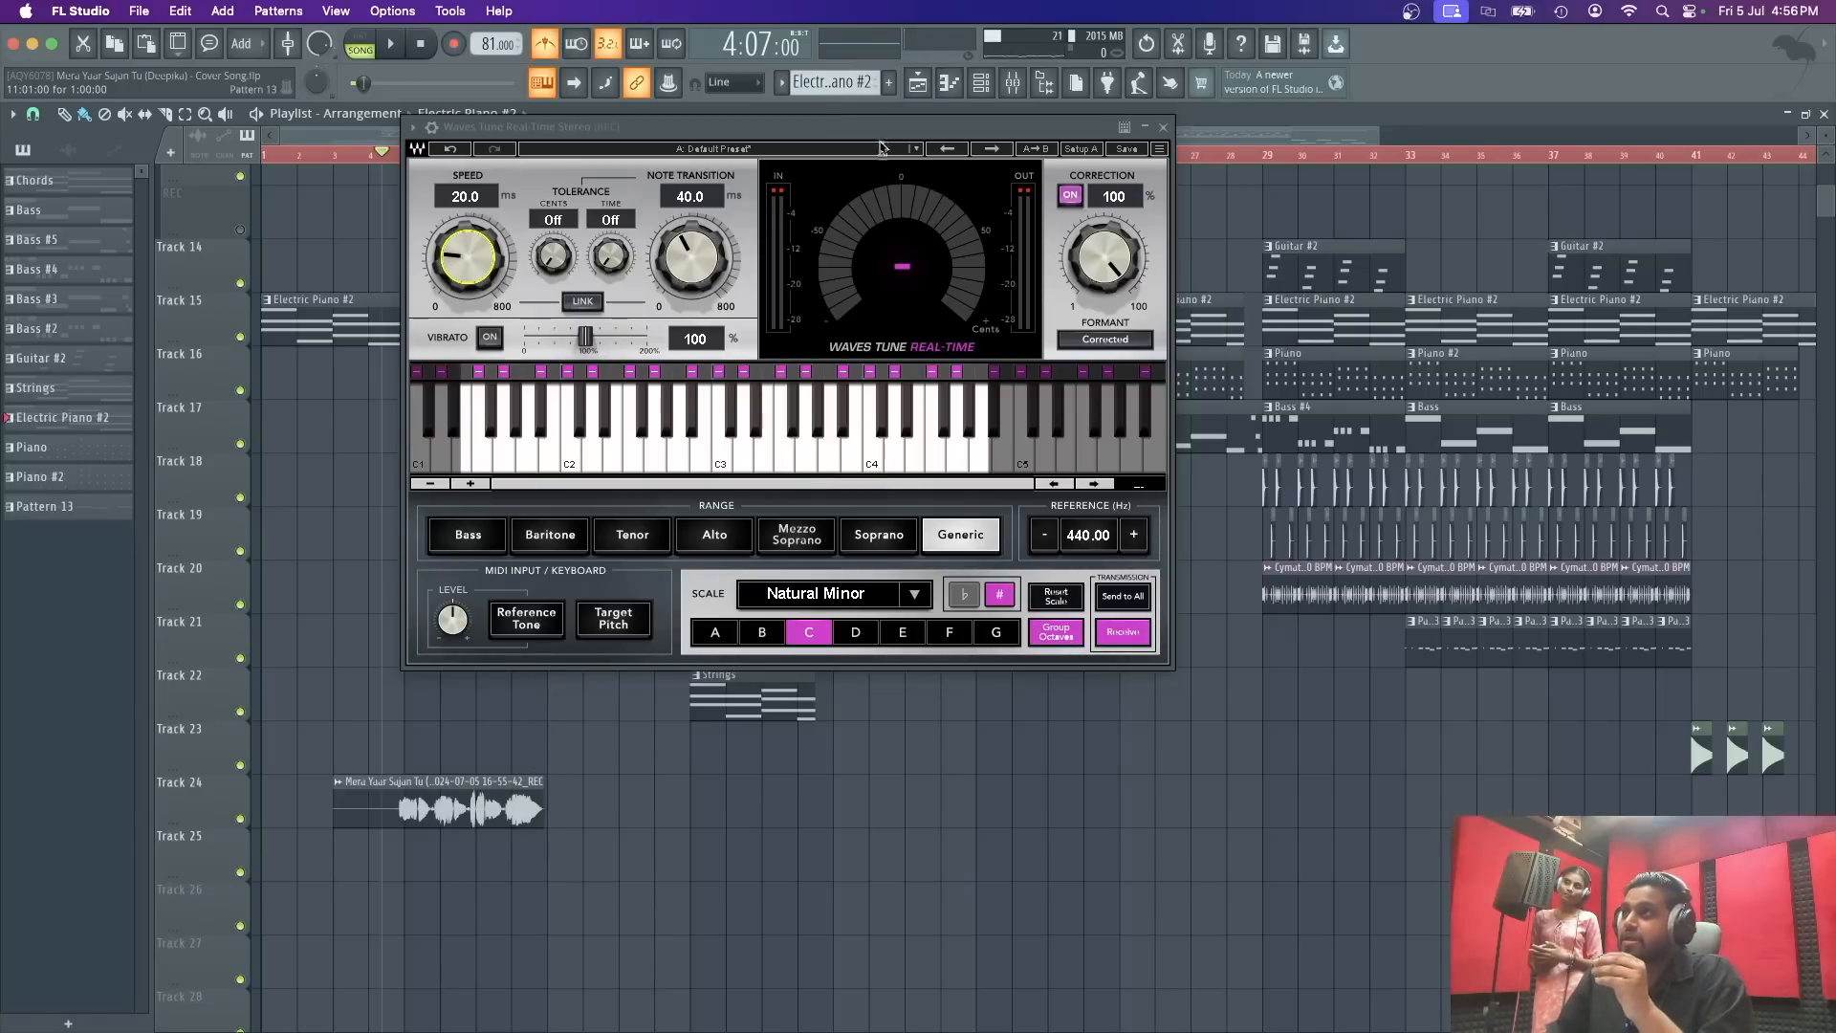
Step: Switch between the mixer and the playlist to examine the REC track's effect slots and the recorded vocal clip
key("F9")
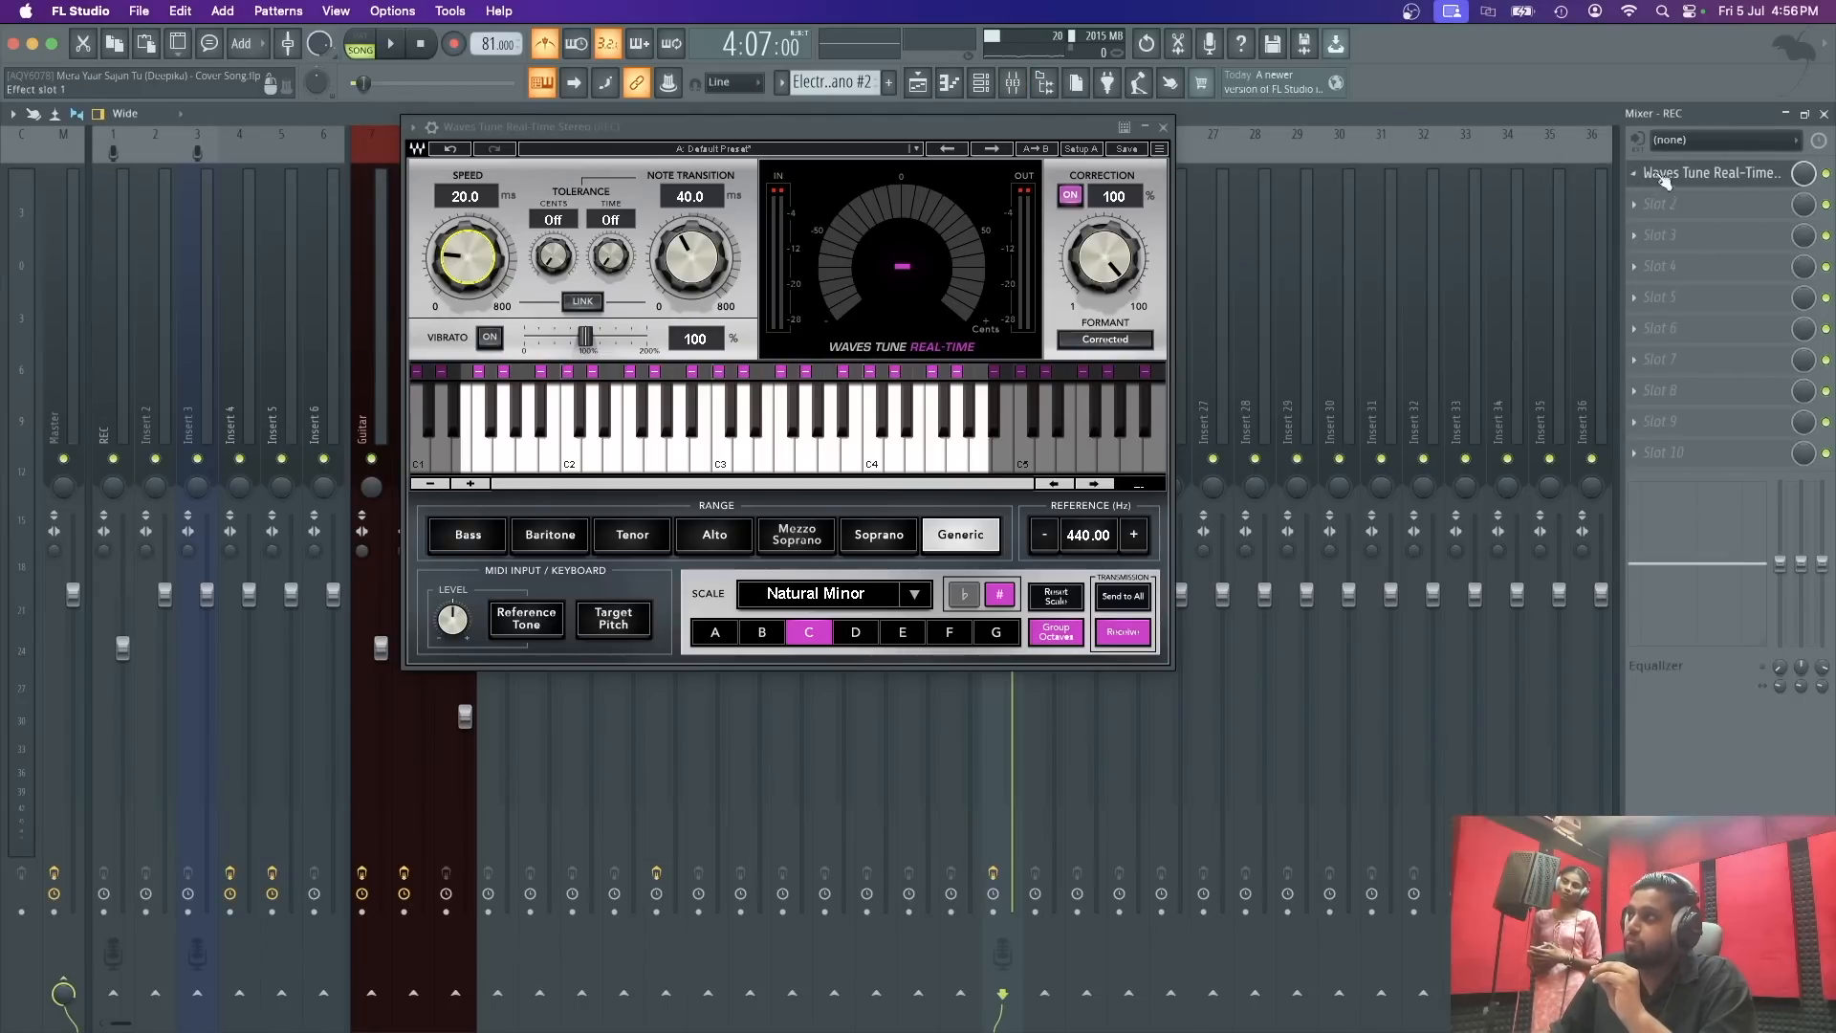
left_click(1825, 113)
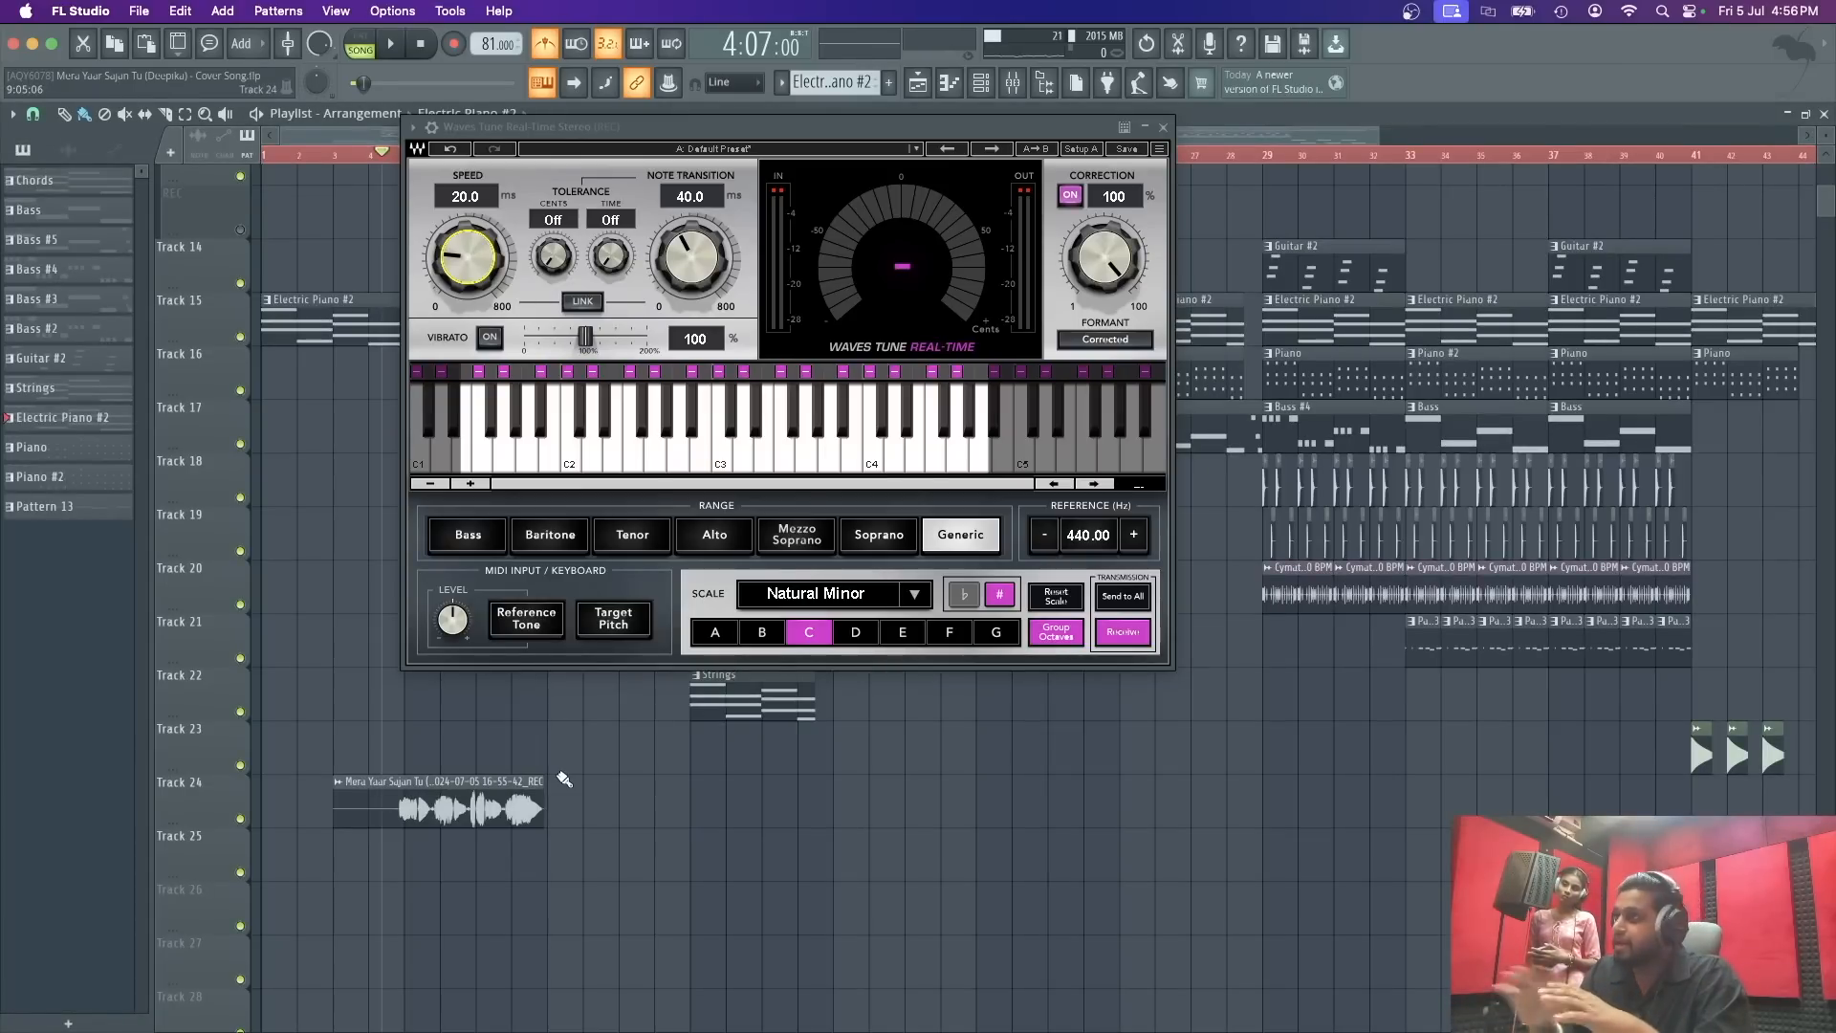
left_click(1017, 84)
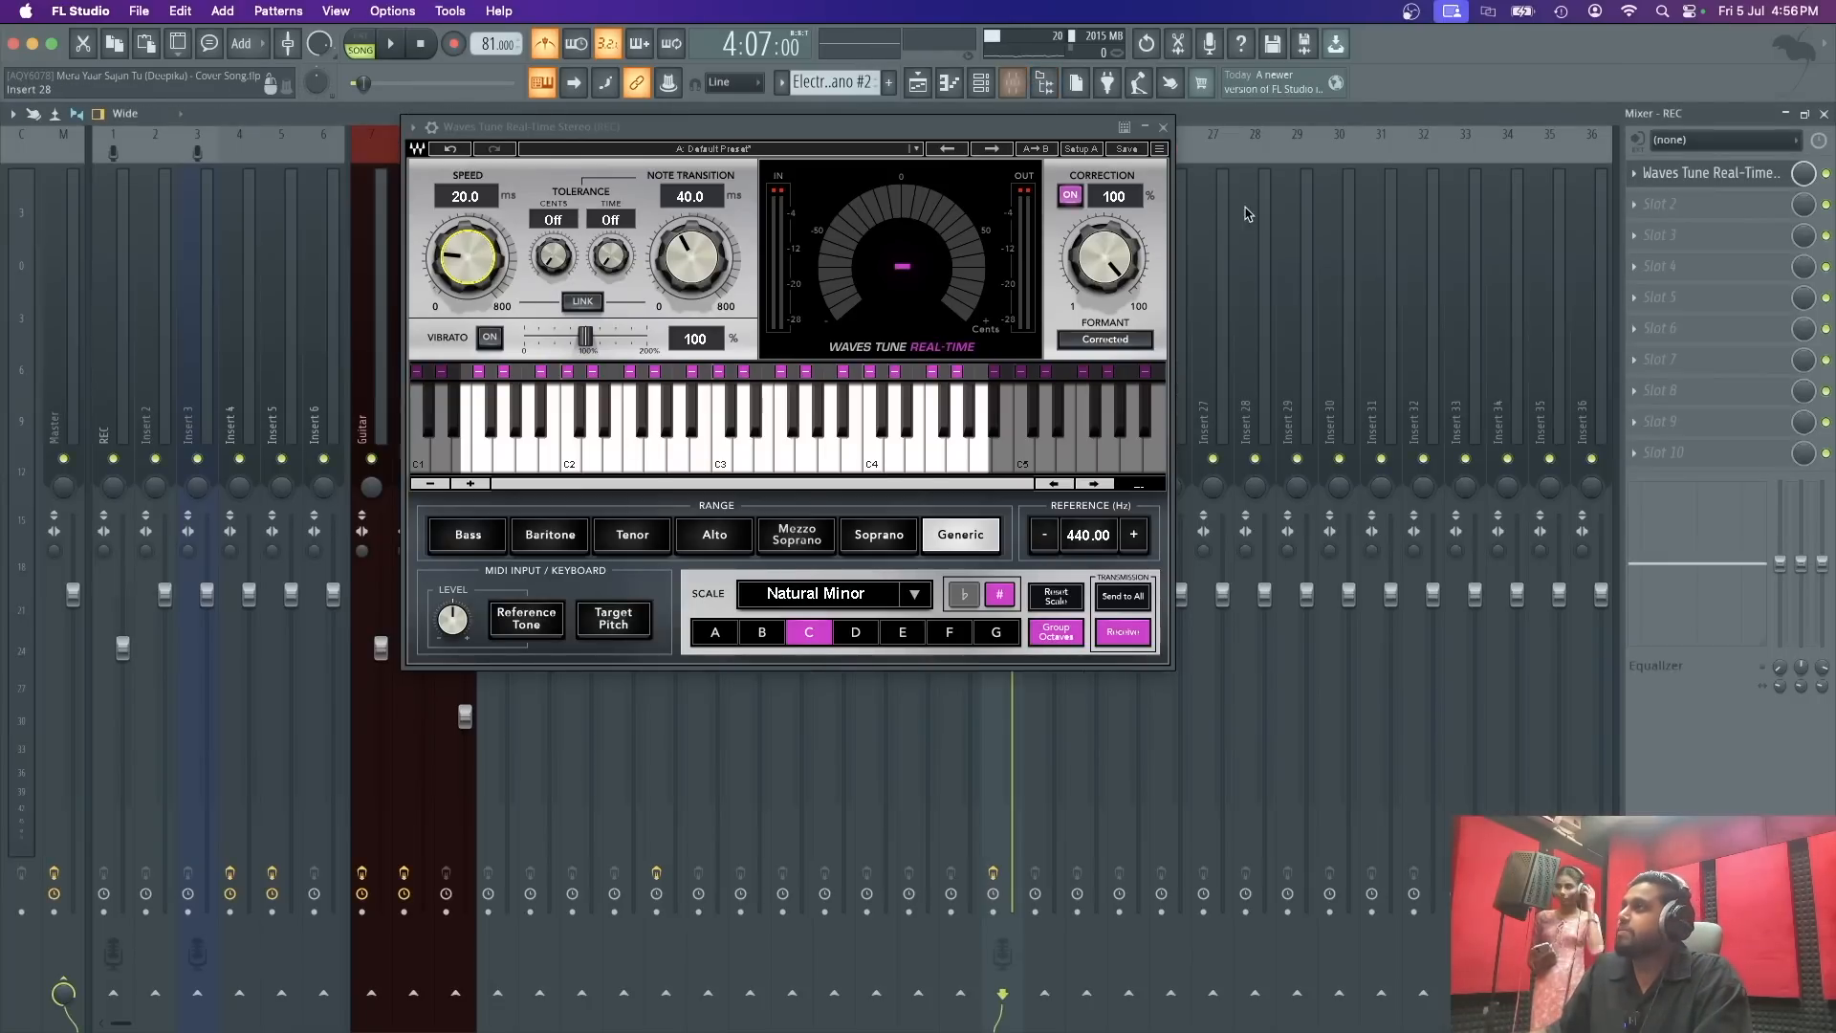
Step: Play back the recorded vocal clip from the playlist with the Waves Tune Real-Time window open, and stop
left_click(1824, 113)
left_click_drag(515, 124, 741, 102)
key("space")
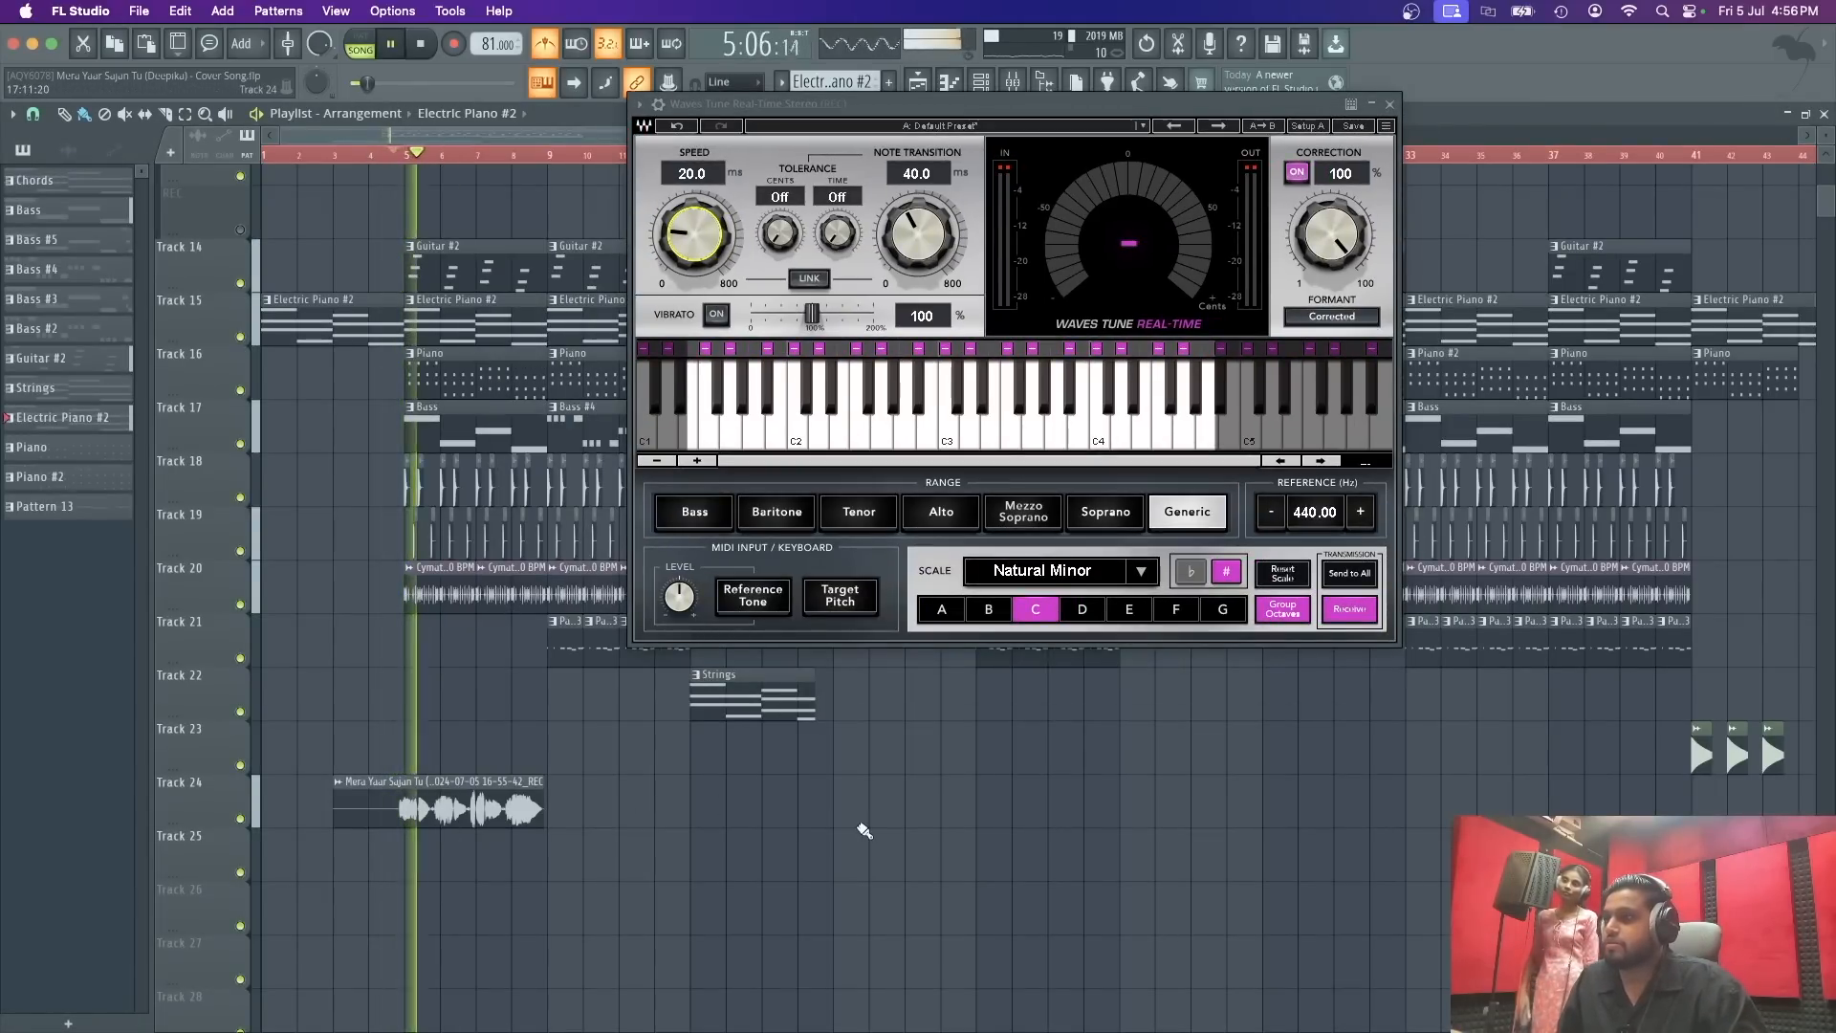
left_click_drag(1004, 105, 951, 197)
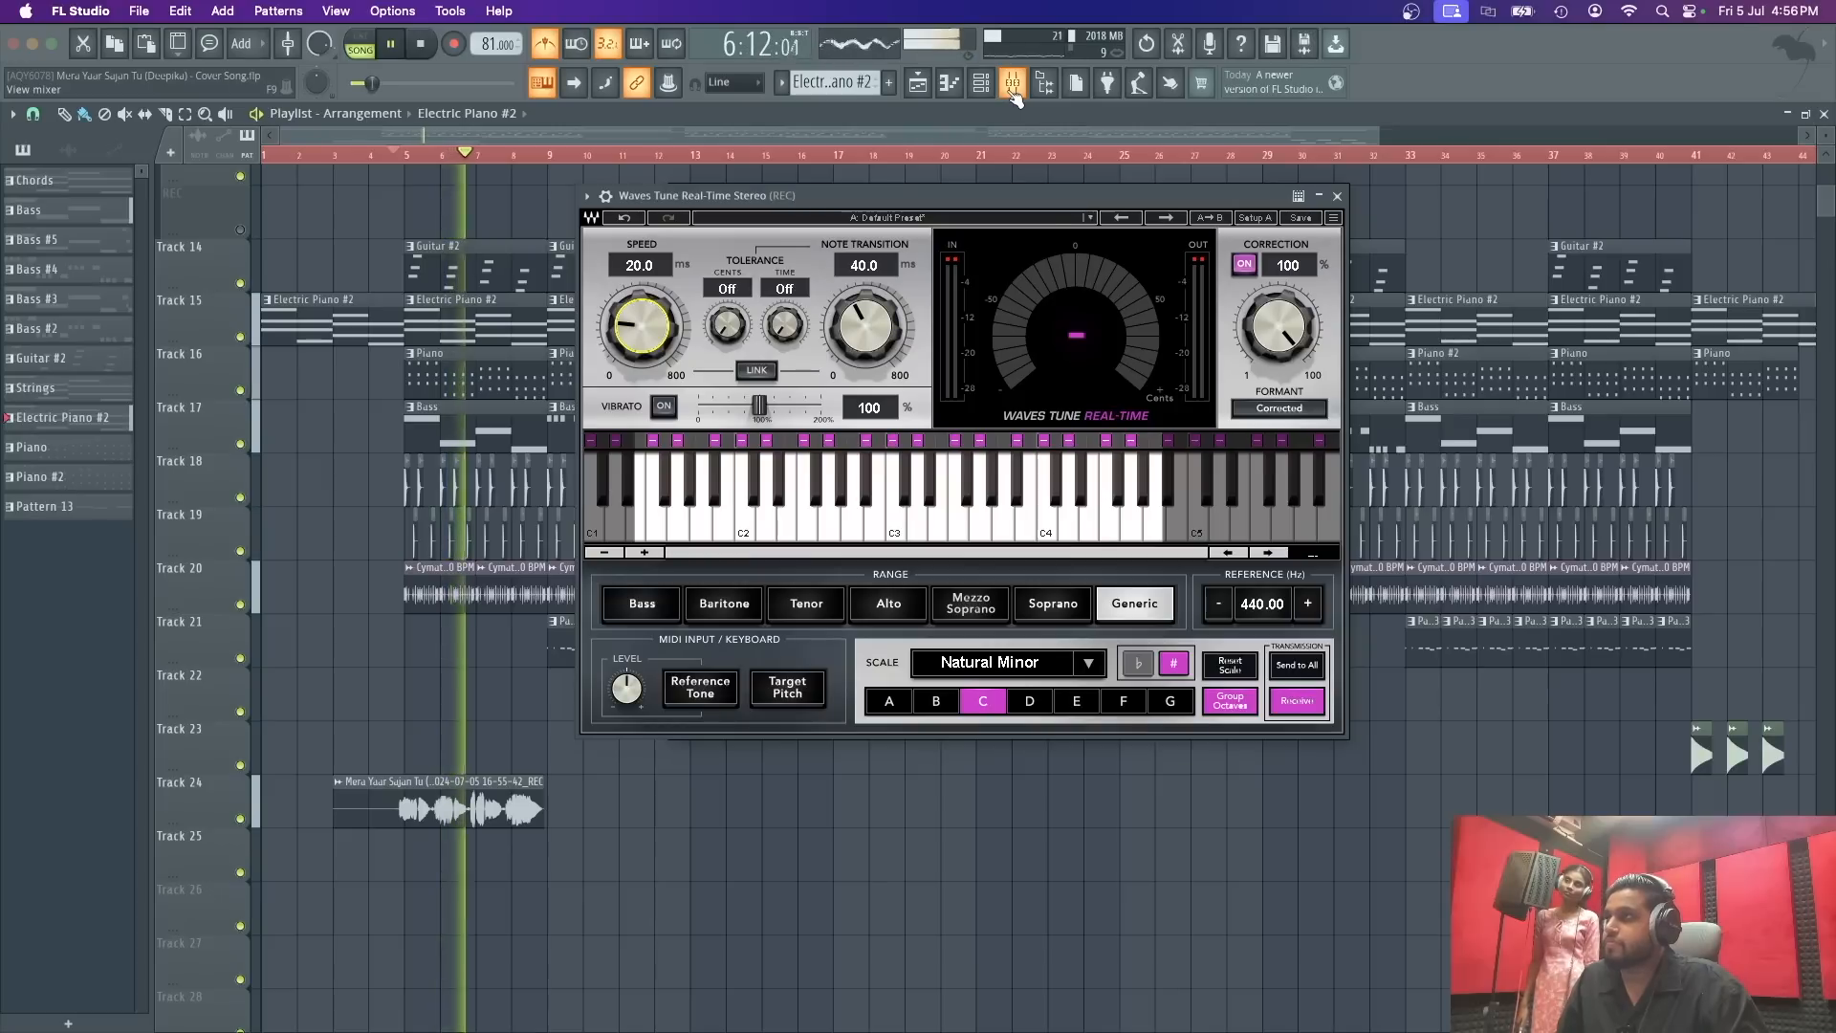
key("space")
scroll(413, 770, "up", 1)
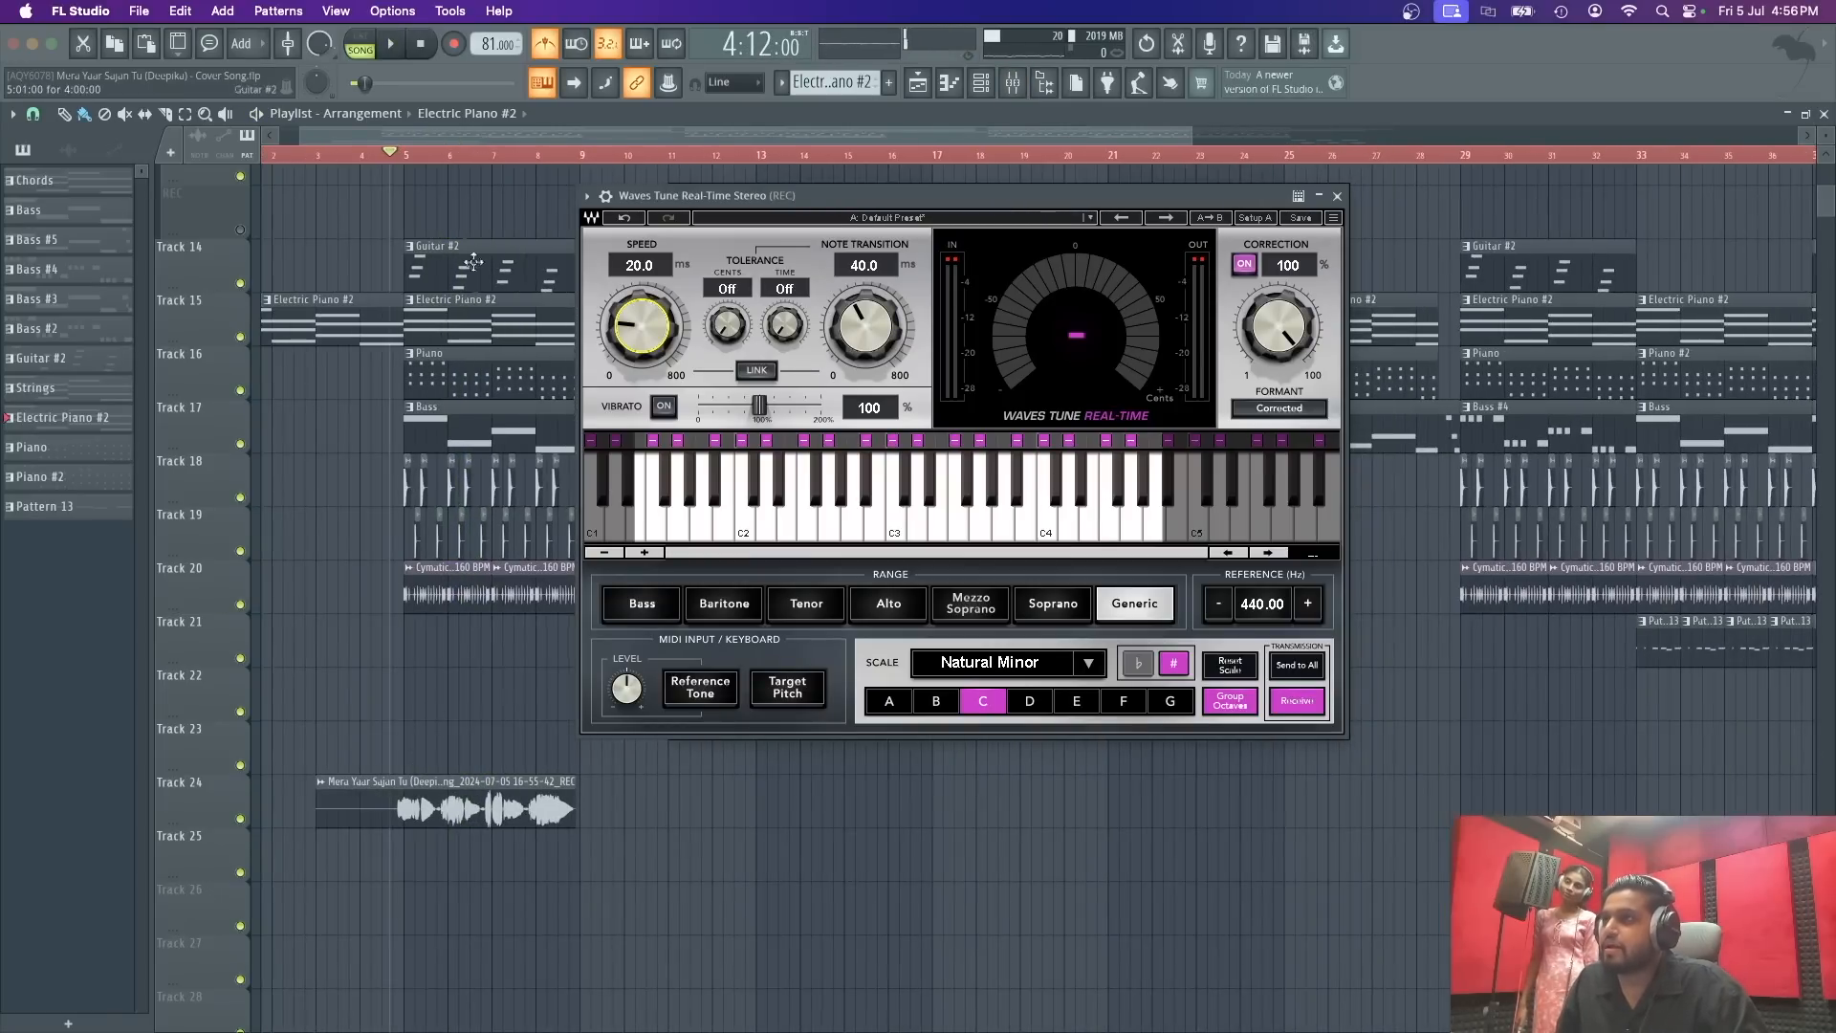
Step: Set the playhead at bar 5 and play the vocal clip to check Waves Tune Real-Time's pitch display, then stop
left_click(427, 156)
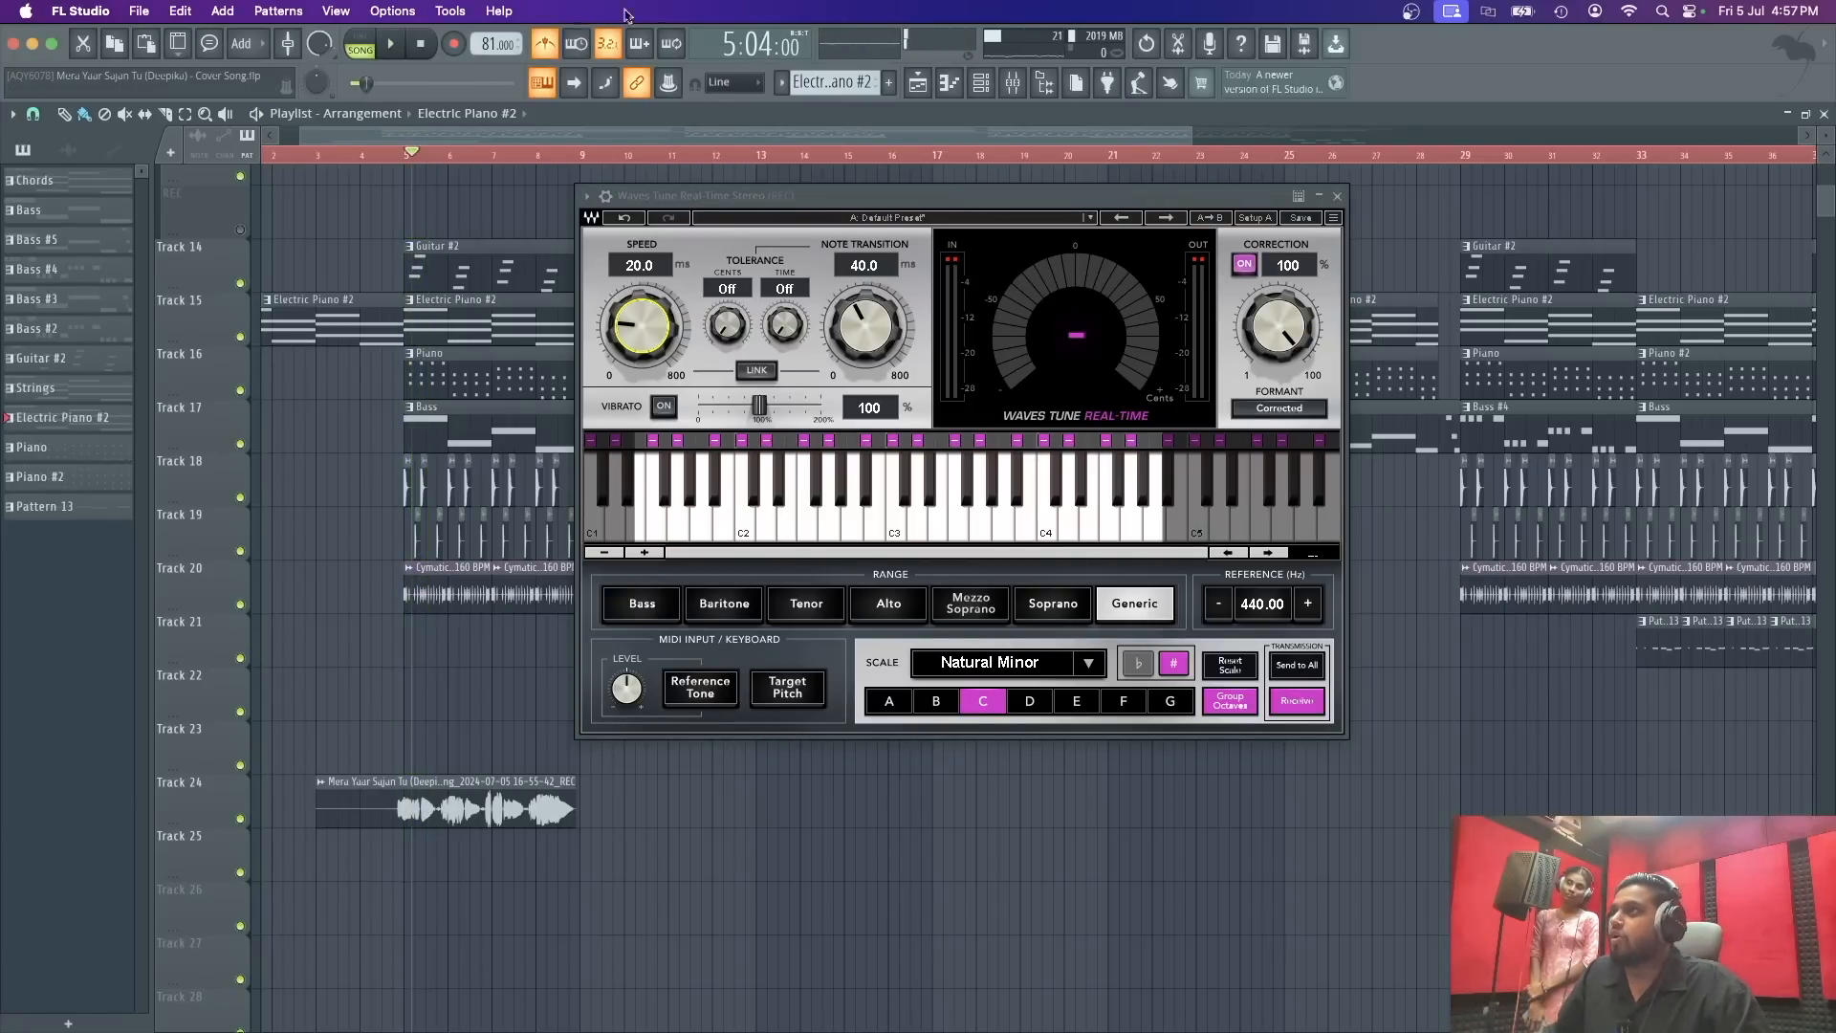
left_click(1018, 89)
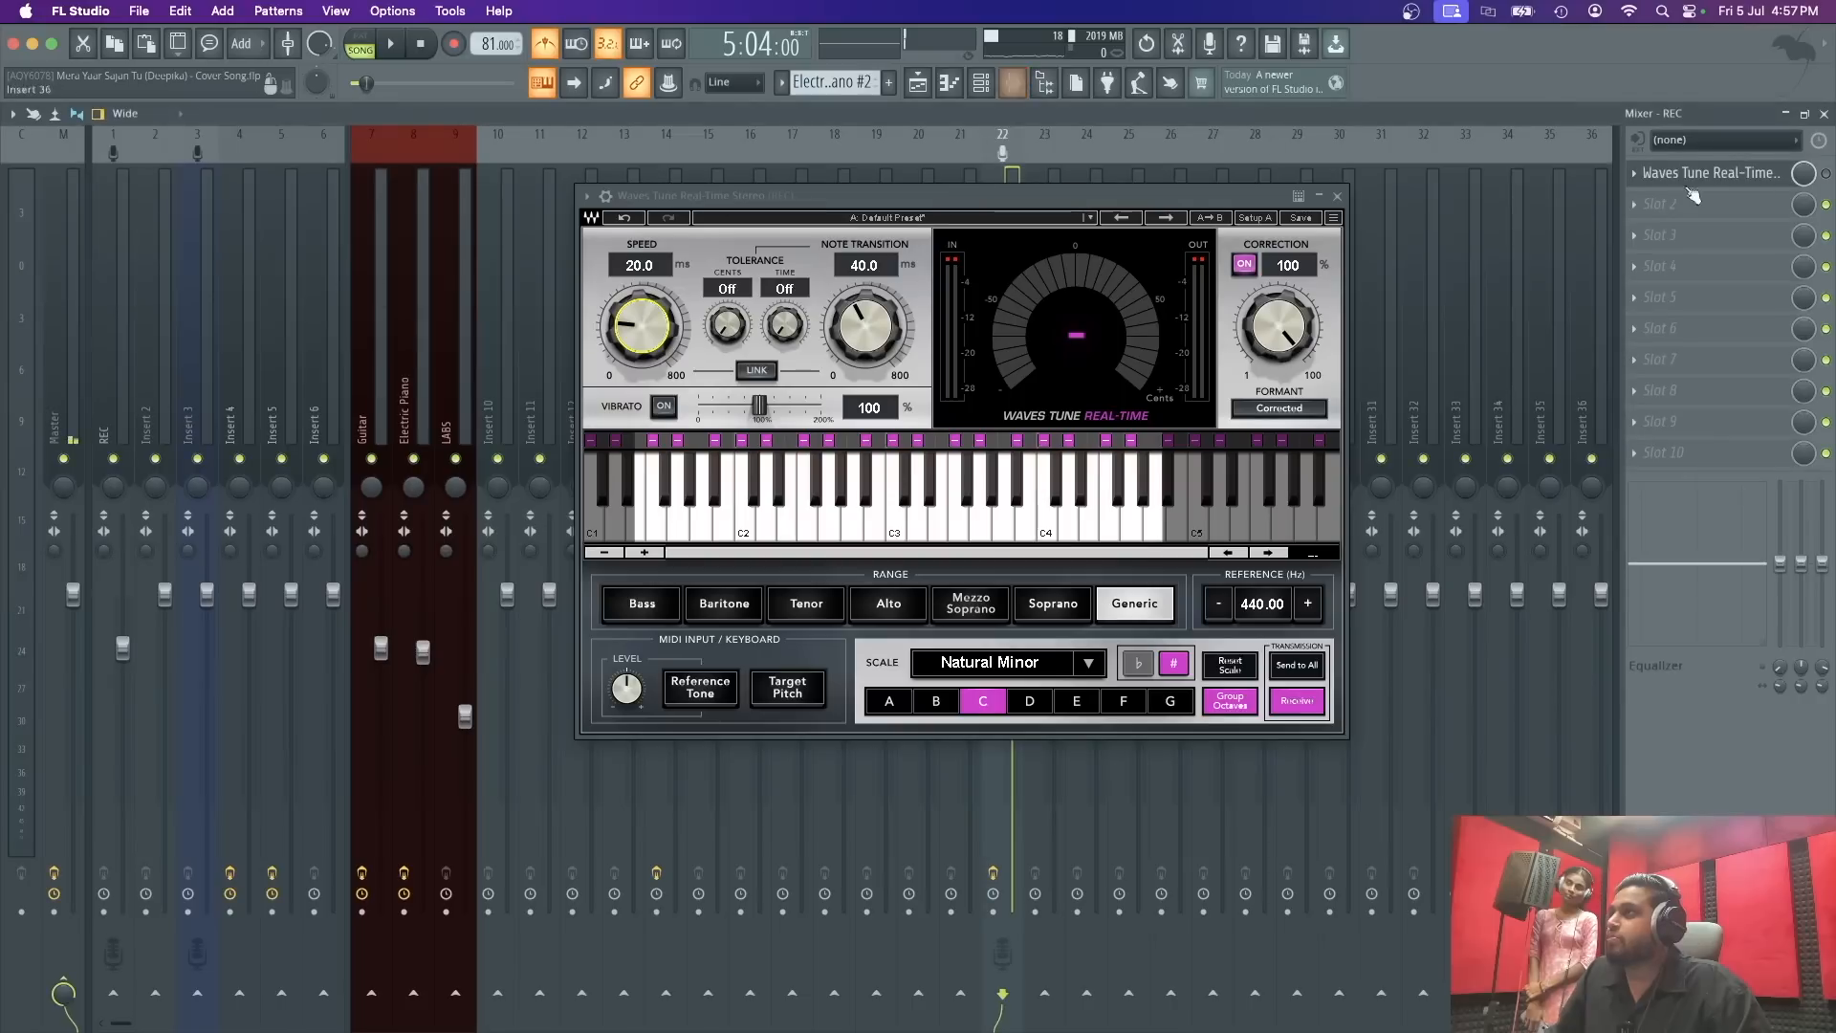
left_click(1824, 113)
key("space")
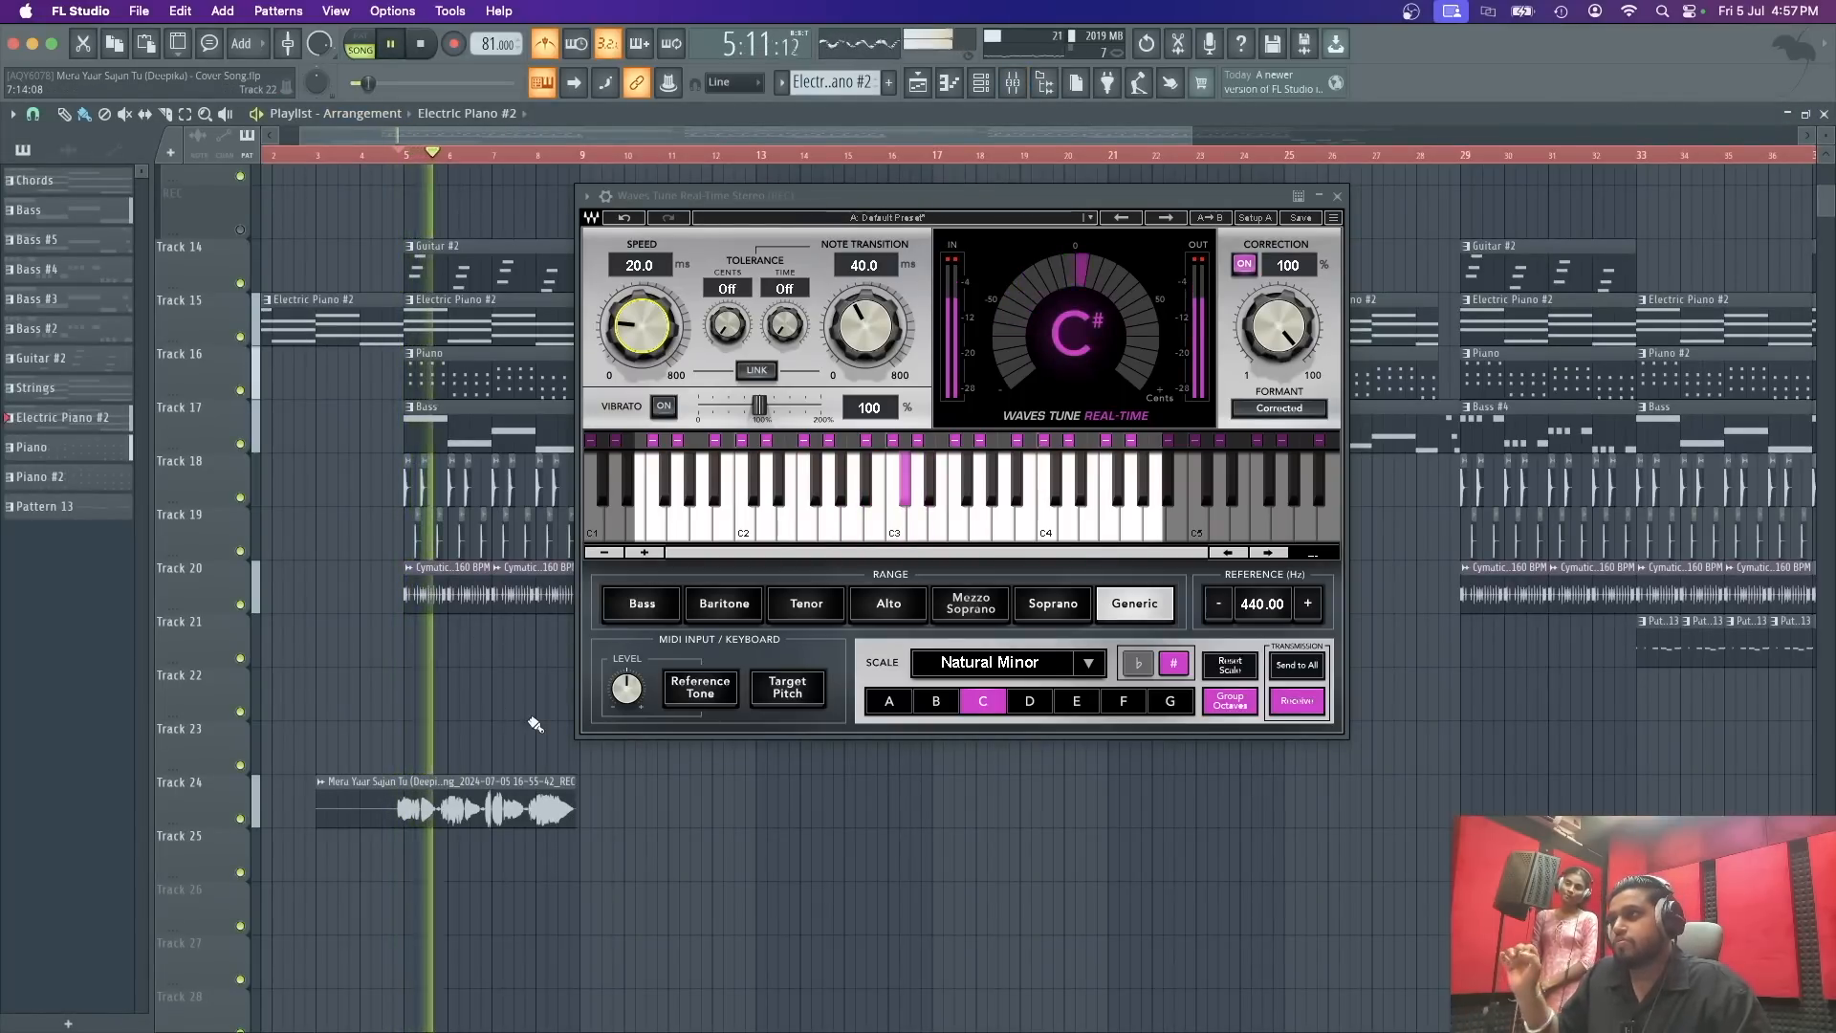
key("space")
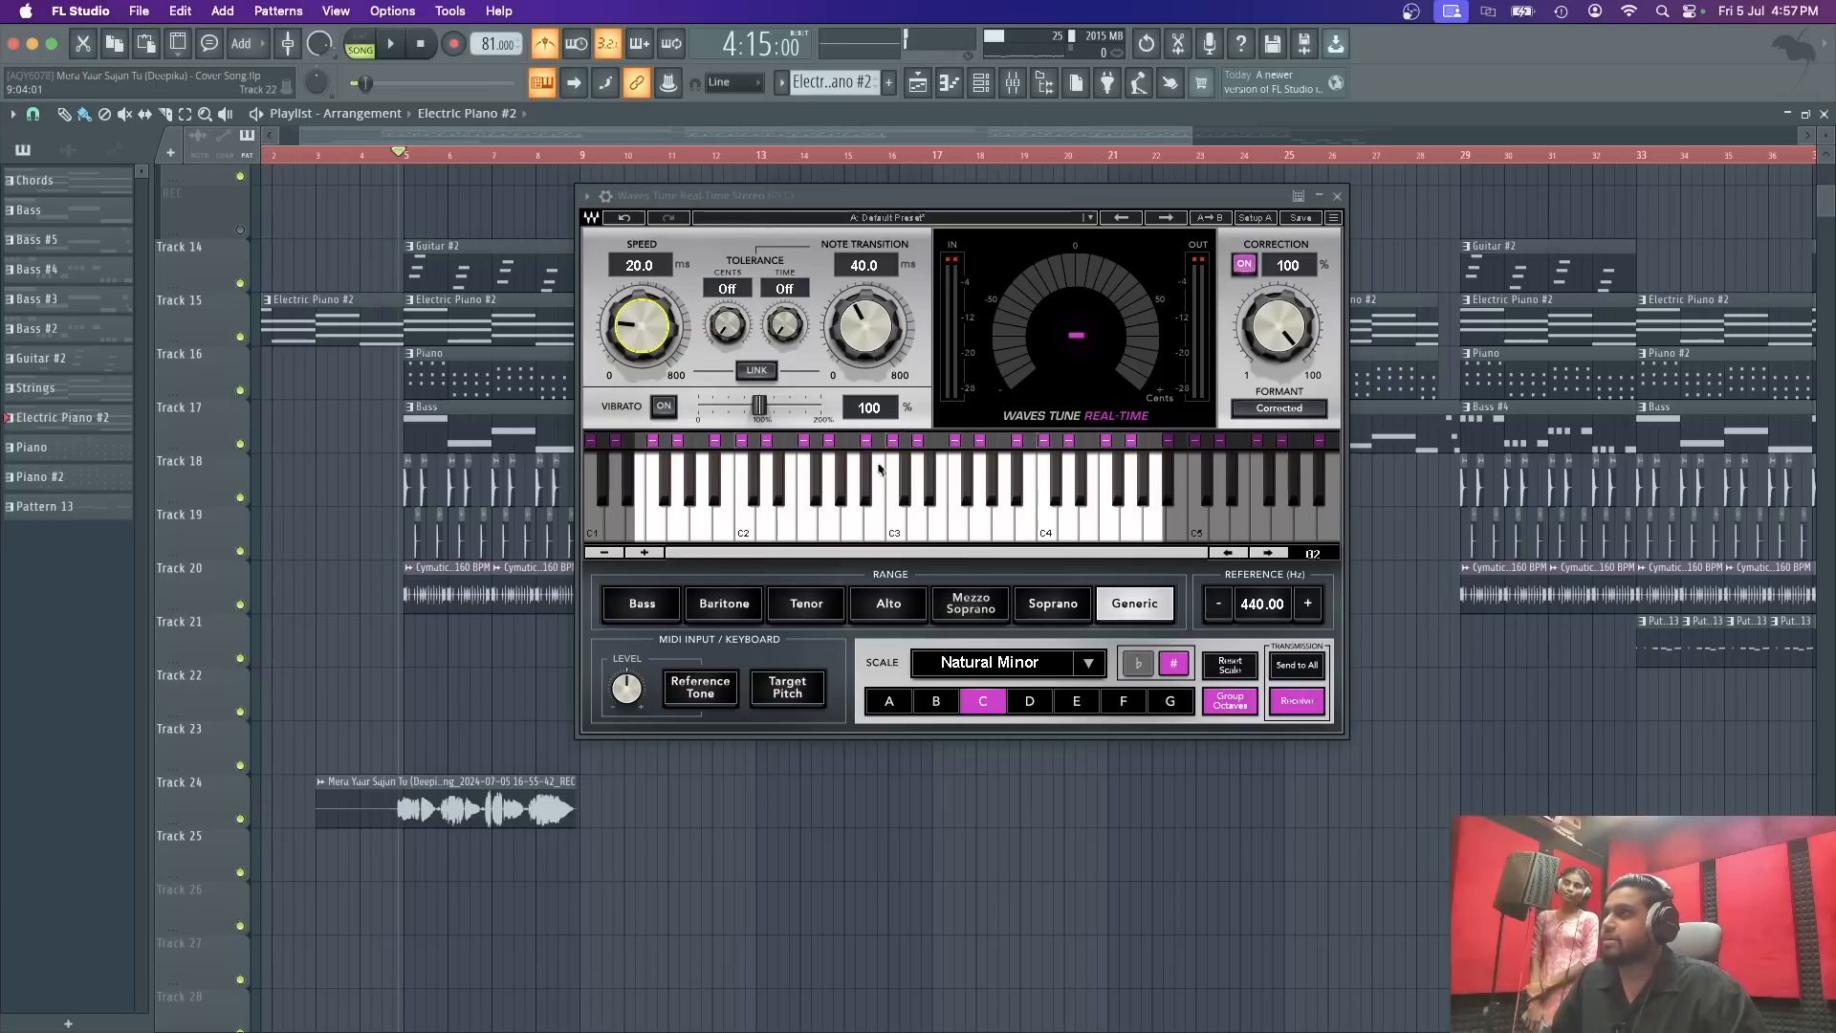
Step: Close the Waves Tune Real-Time window and replace that plugin on the REC mixer track with Pitcher
left_click_drag(1037, 207, 871, 245)
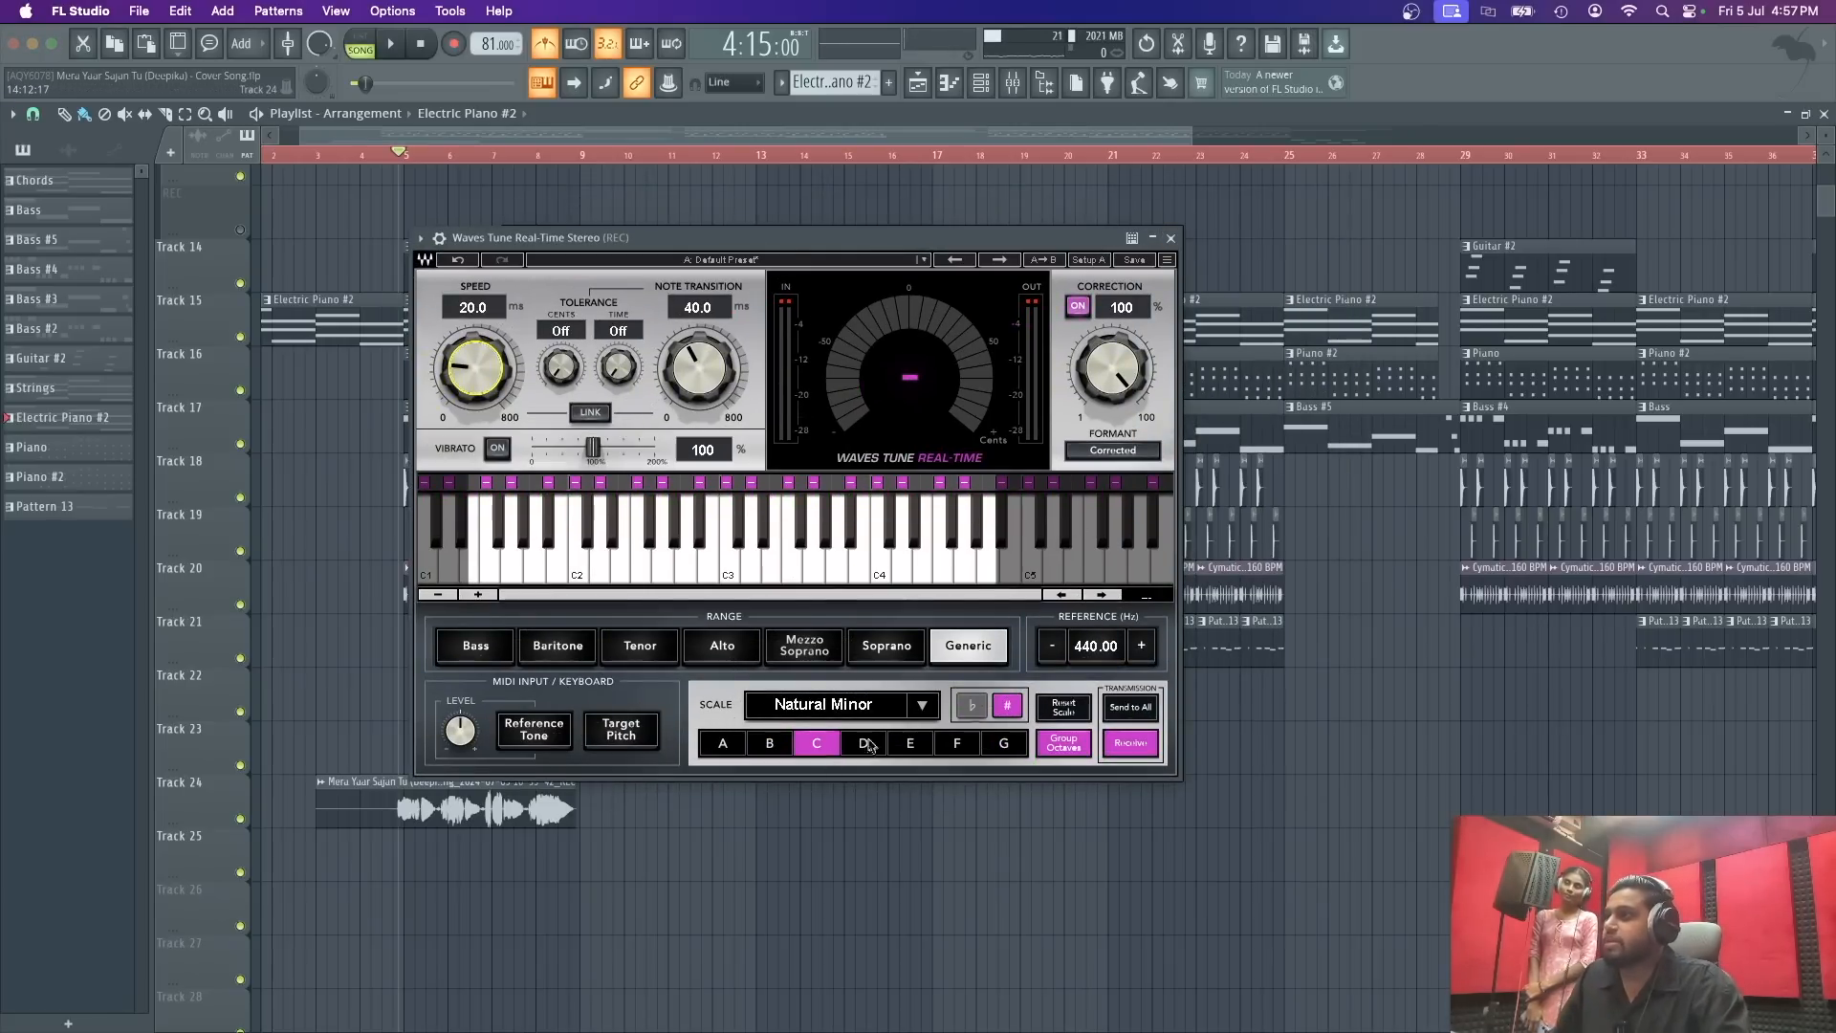
left_click(1177, 243)
key("F9")
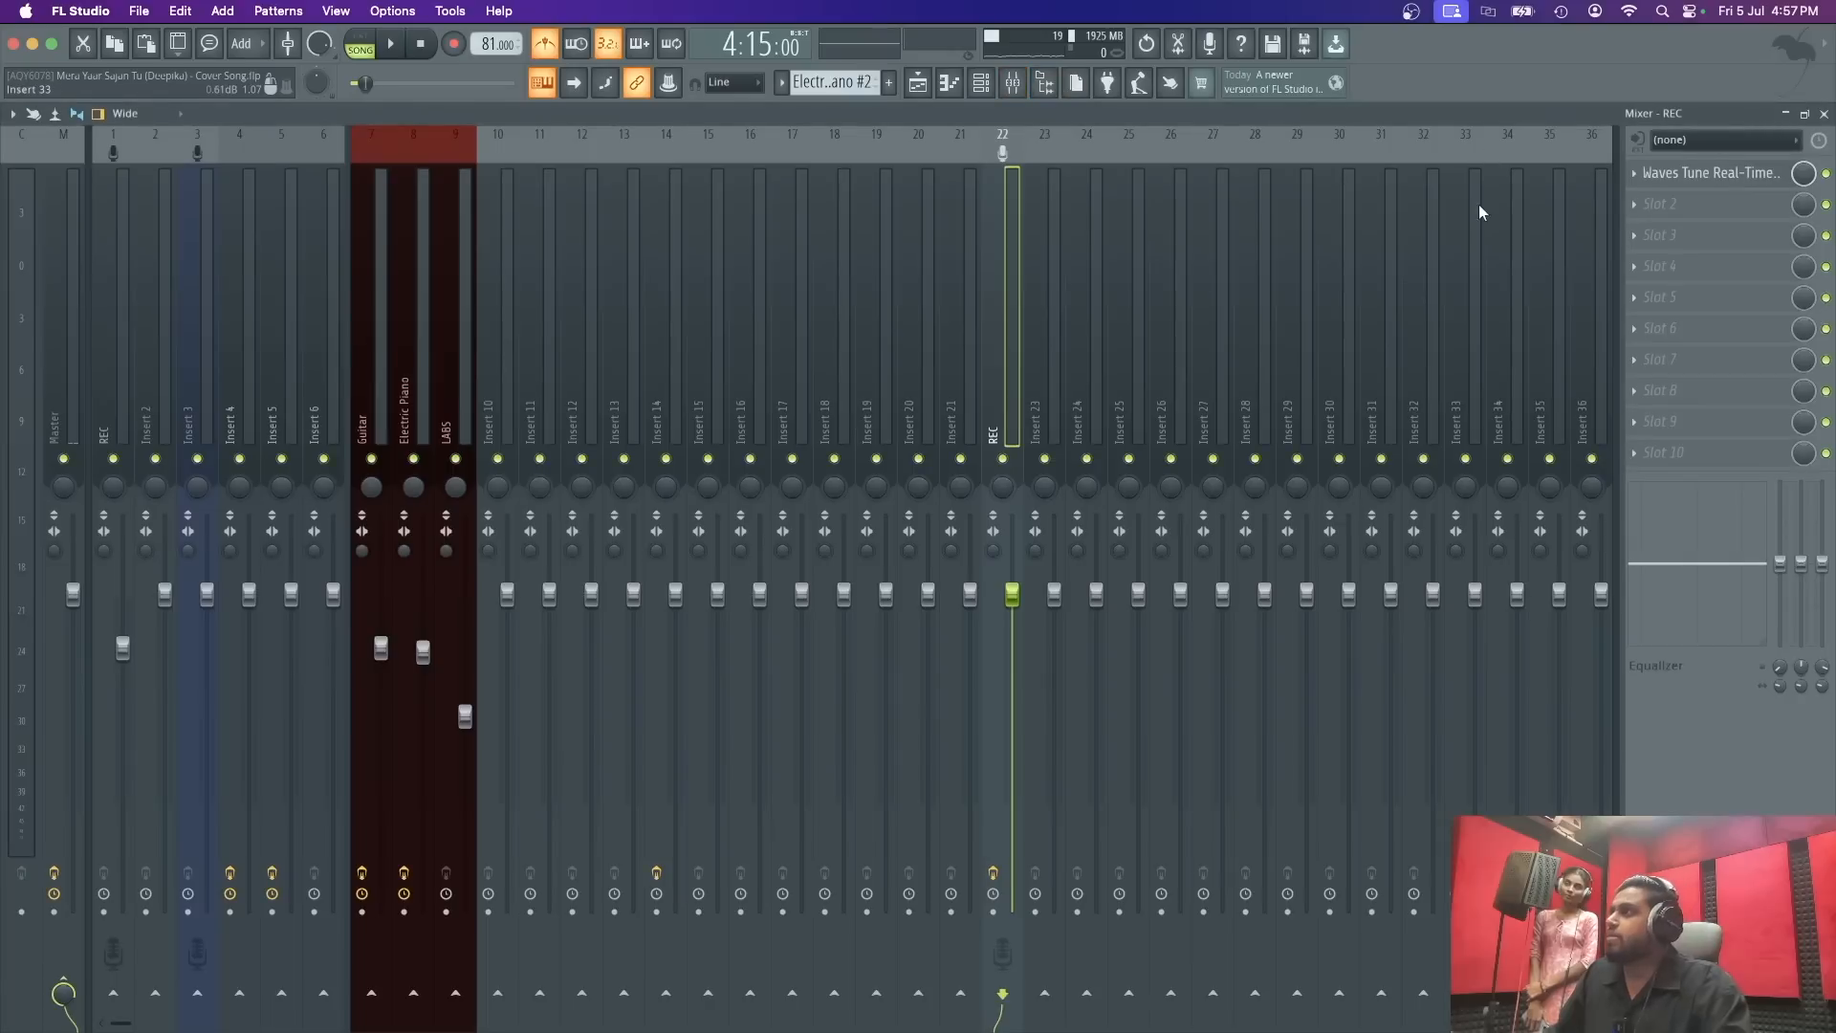
left_click(1645, 175)
mouse_move(1684, 201)
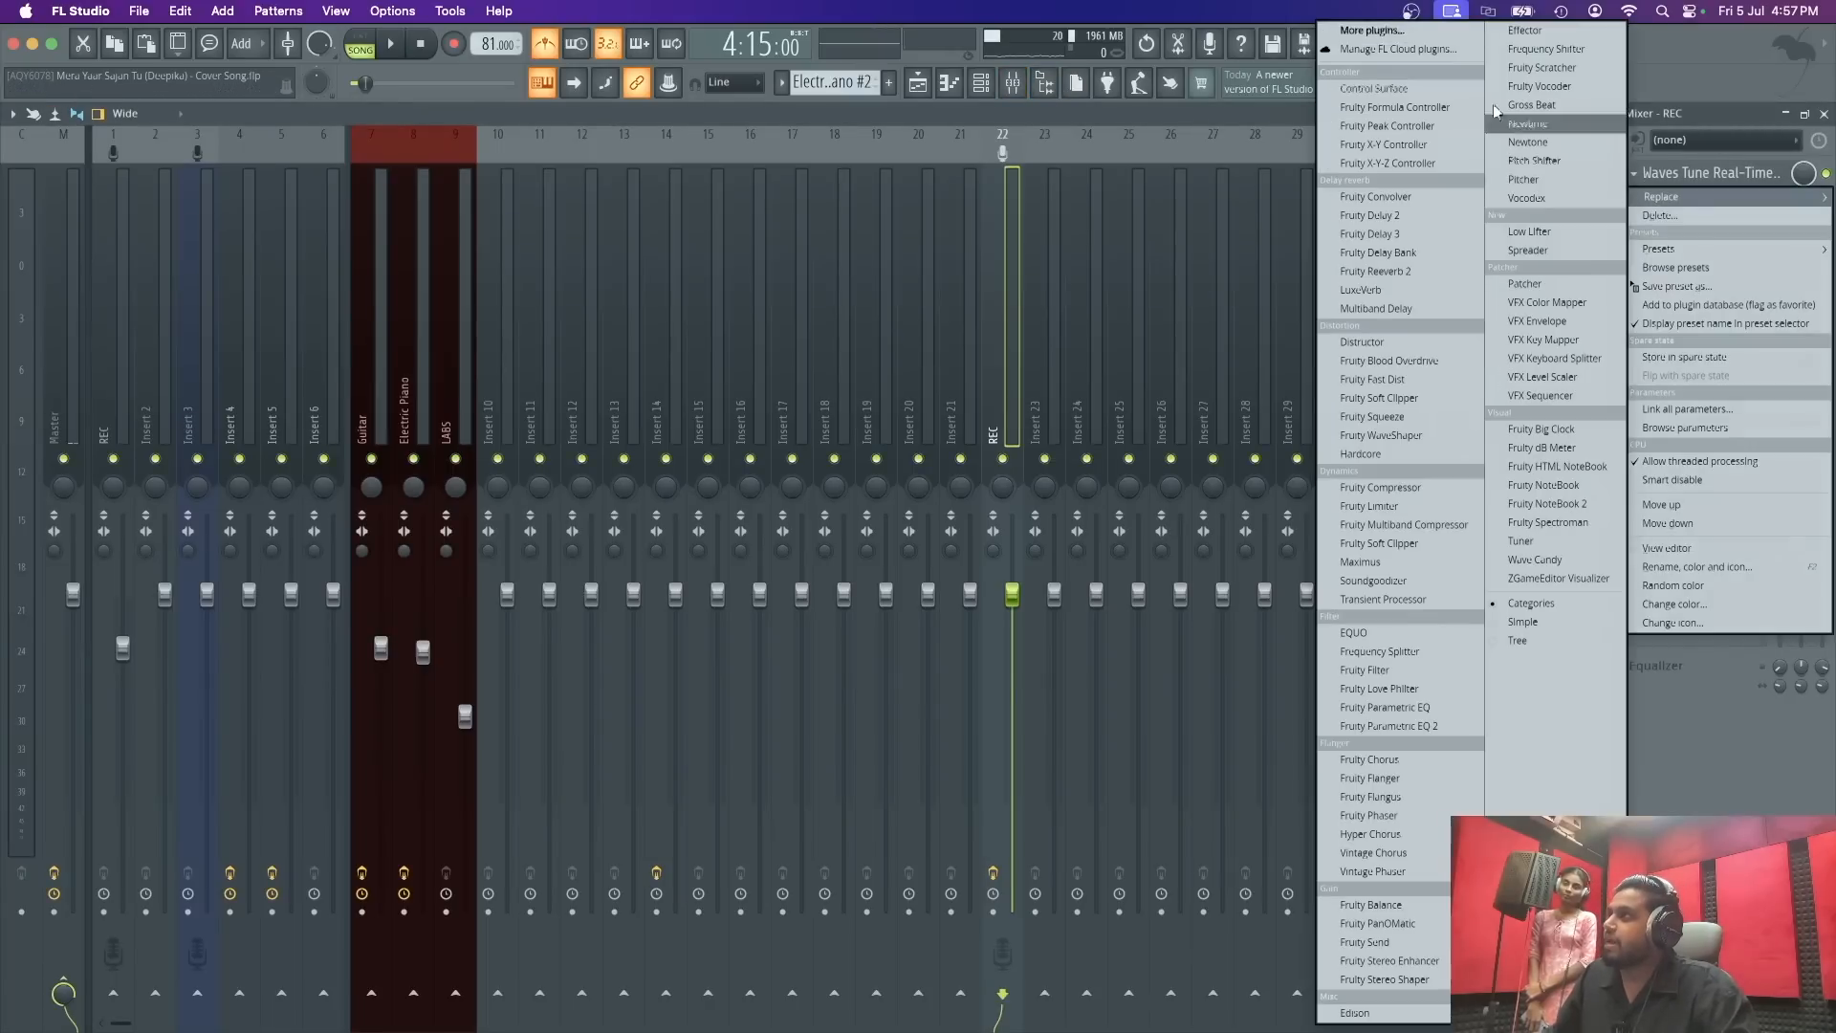
left_click(1438, 36)
type("pitc")
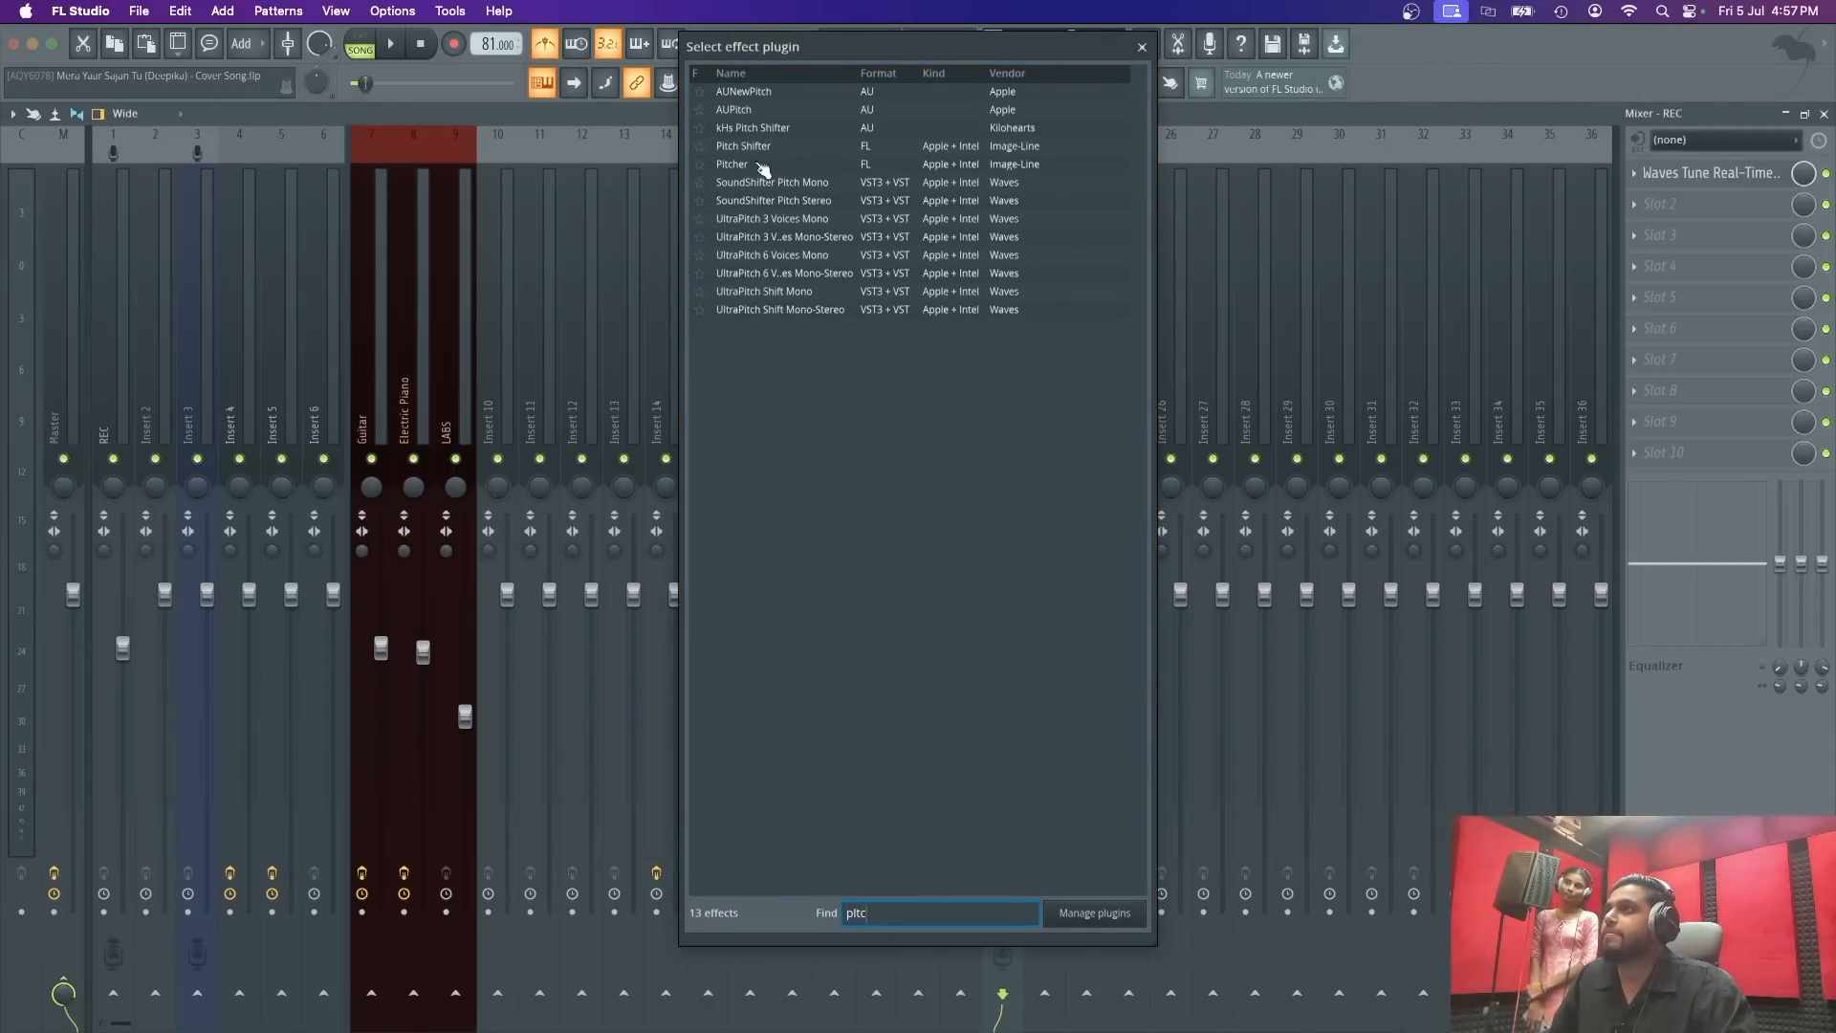
left_click(763, 166)
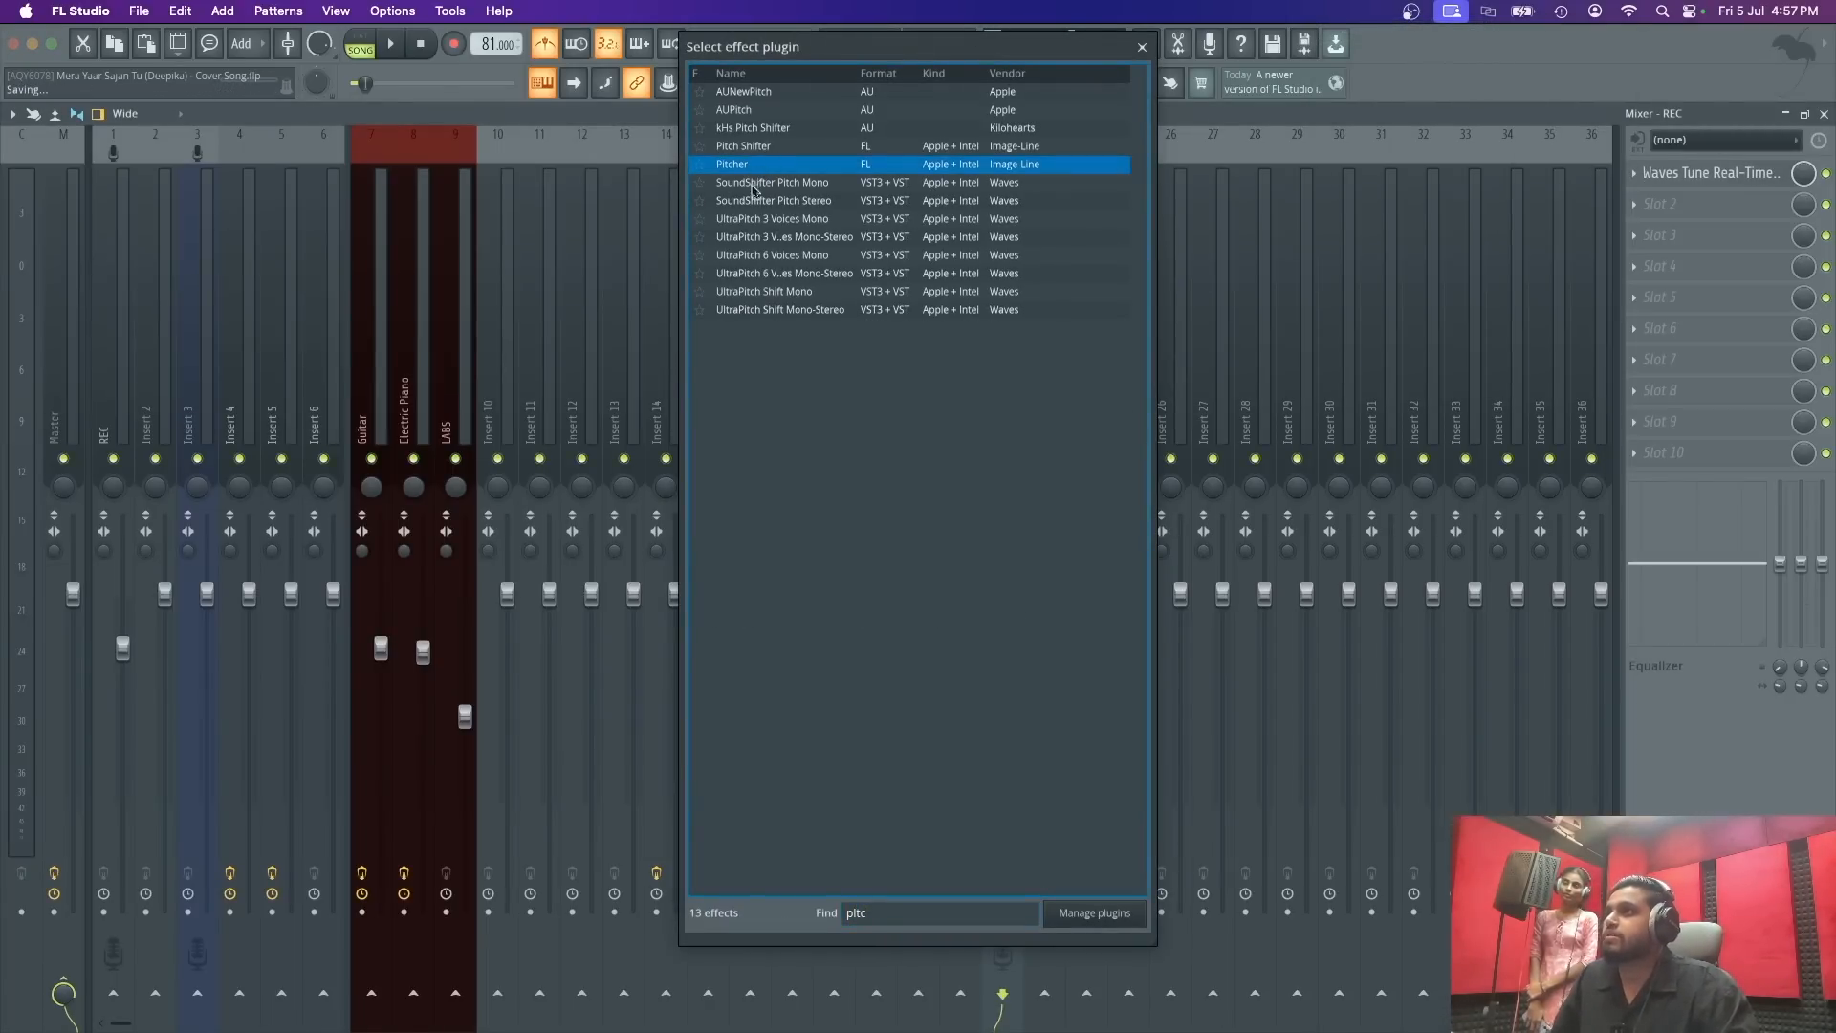
left_click_drag(697, 249, 704, 162)
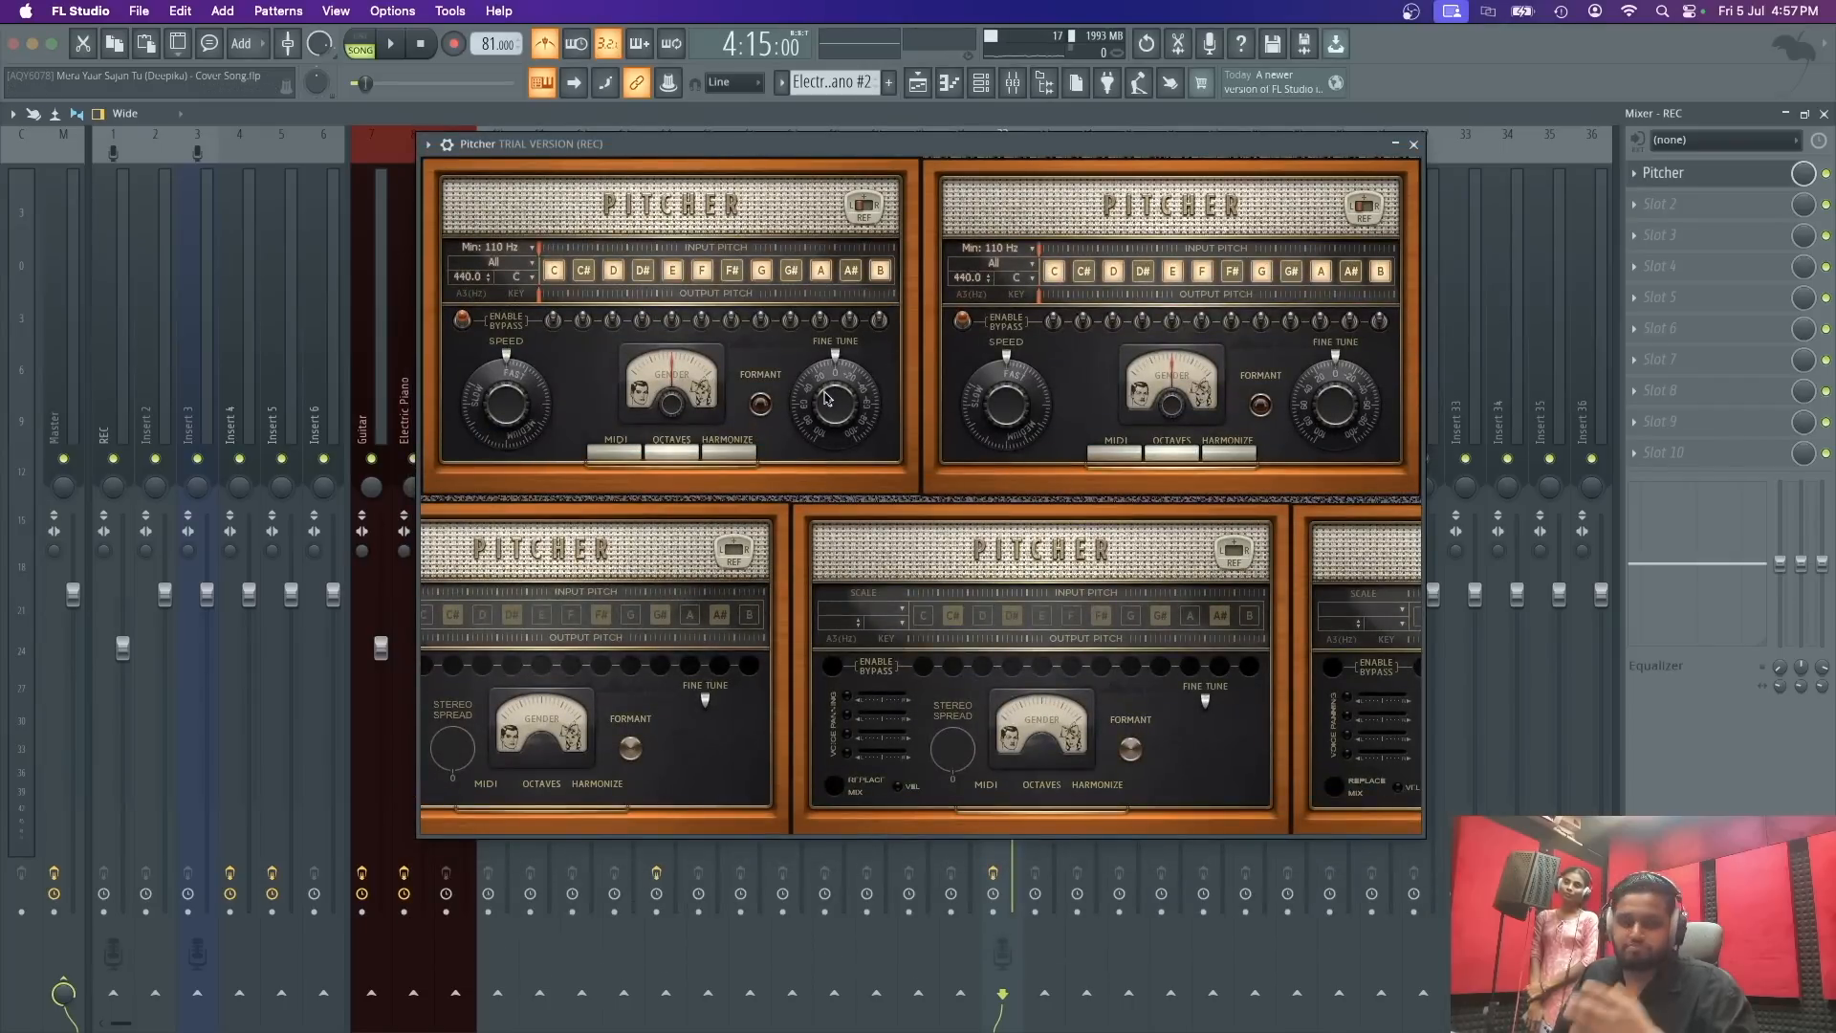
Step: Set Pitcher's key to C#, its scale to Minor and its correction speed to 50
left_click(518, 280)
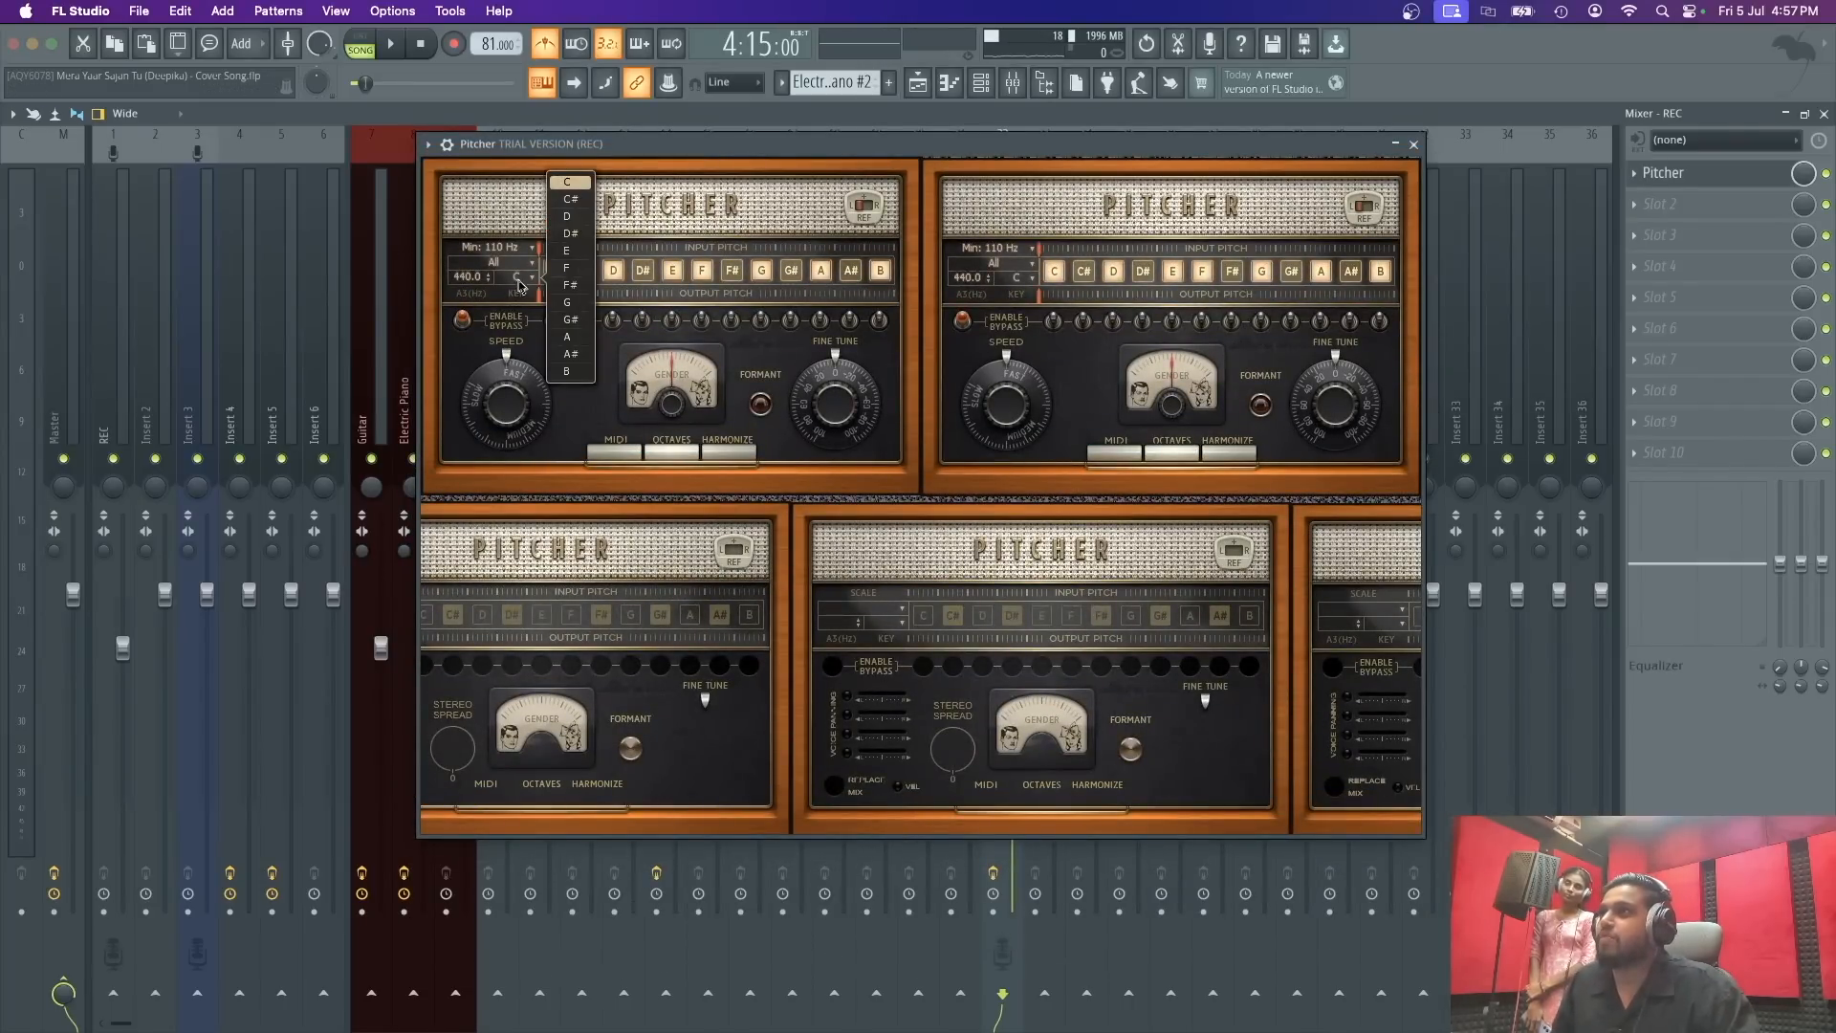
left_click(568, 200)
left_click(505, 269)
left_click(603, 237)
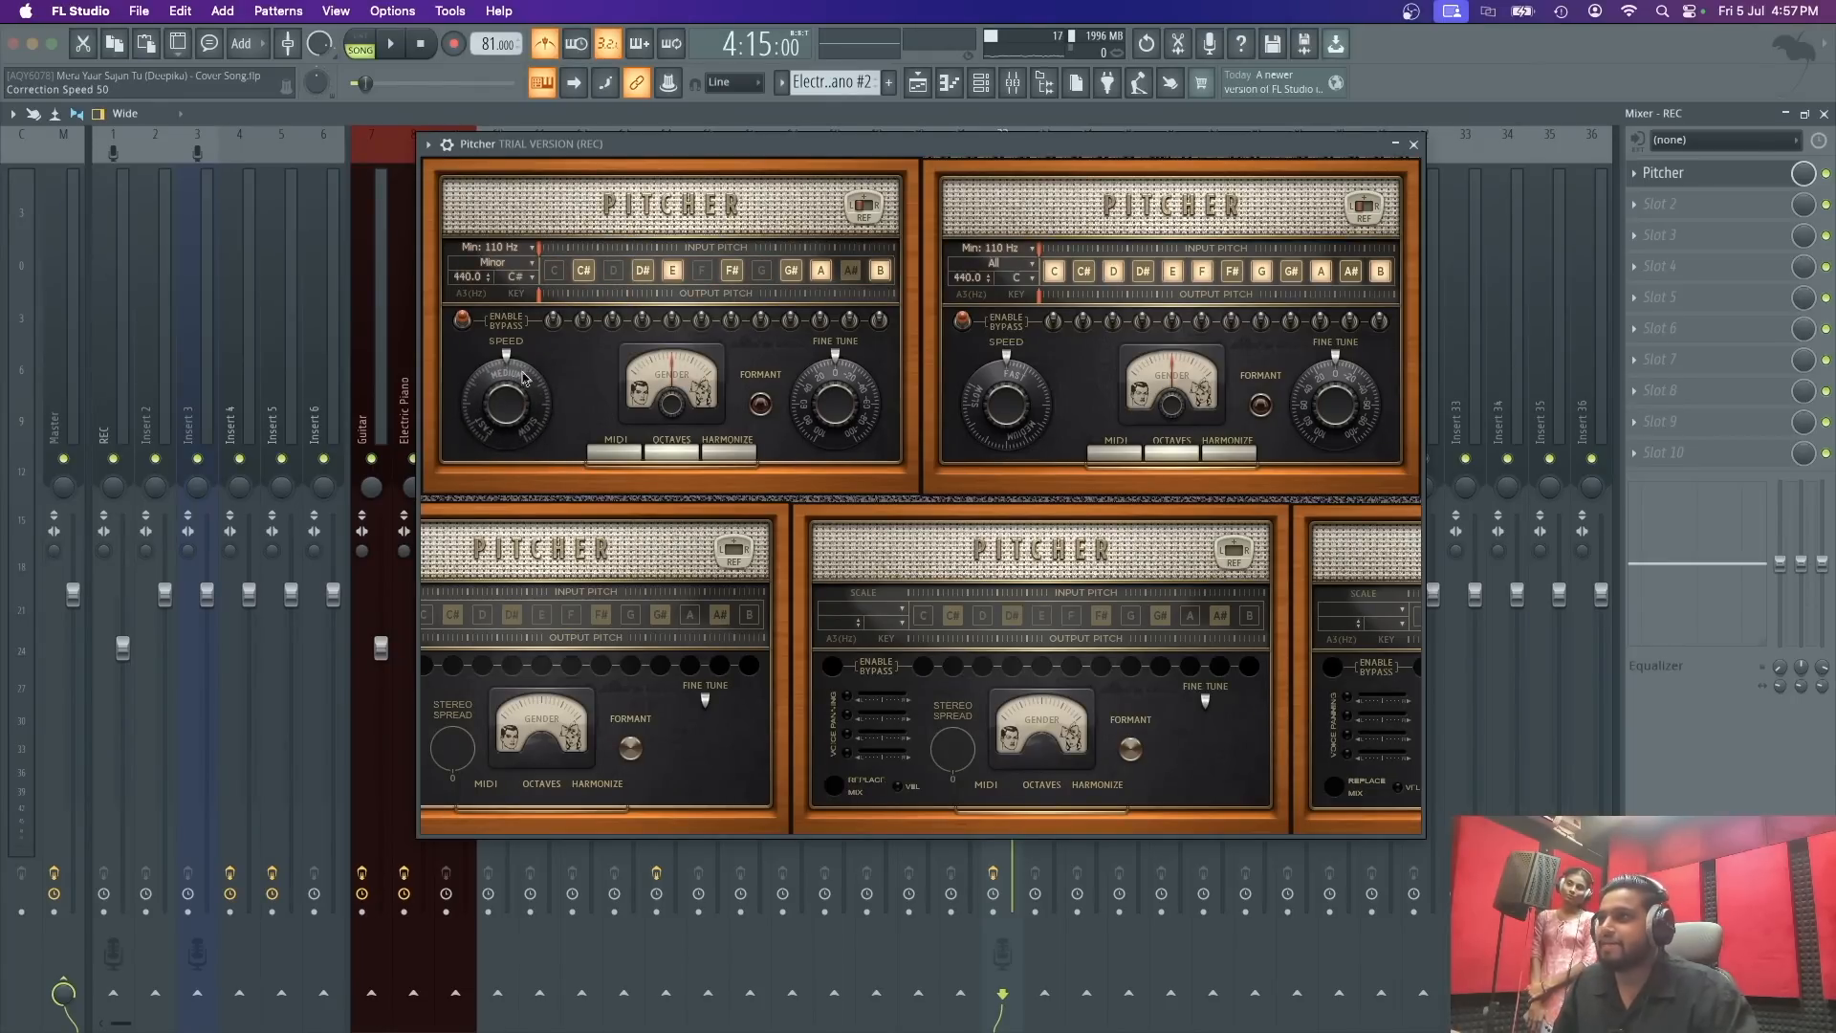
Step: Play back the vocal take through Pitcher to hear its correction, and stop
key("space")
key("space")
key("space")
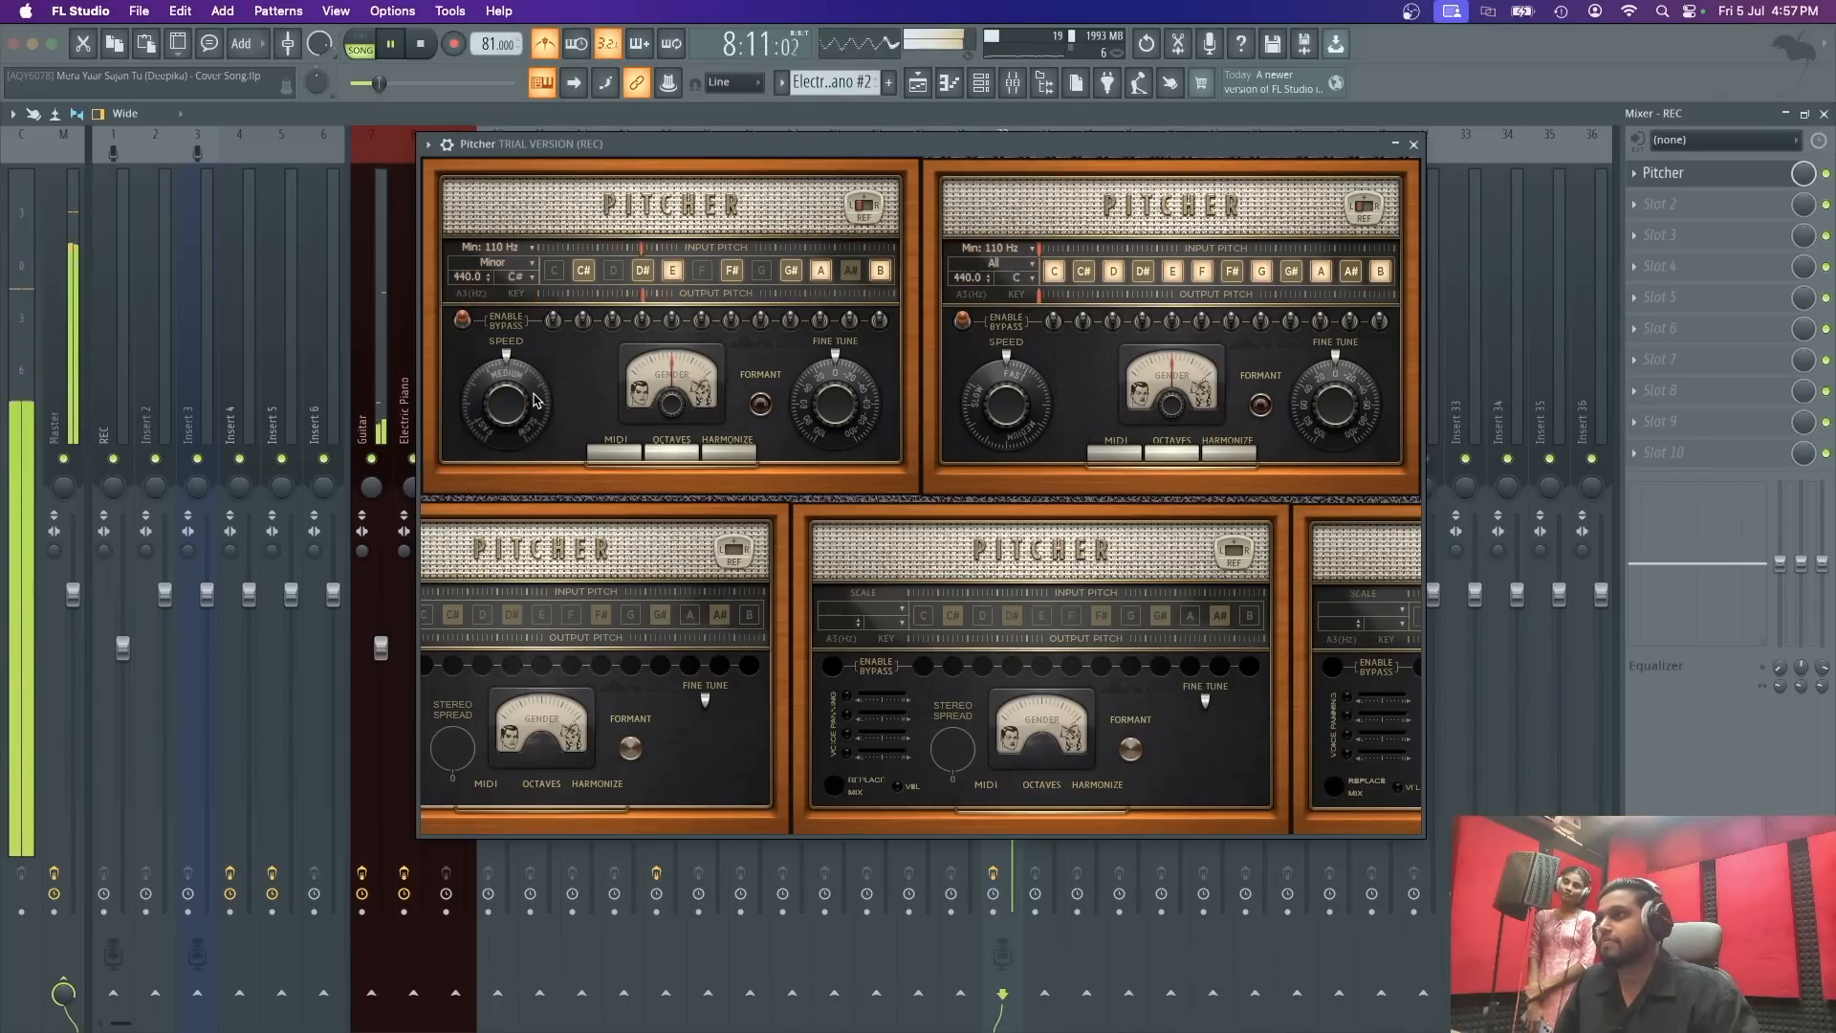
key("space")
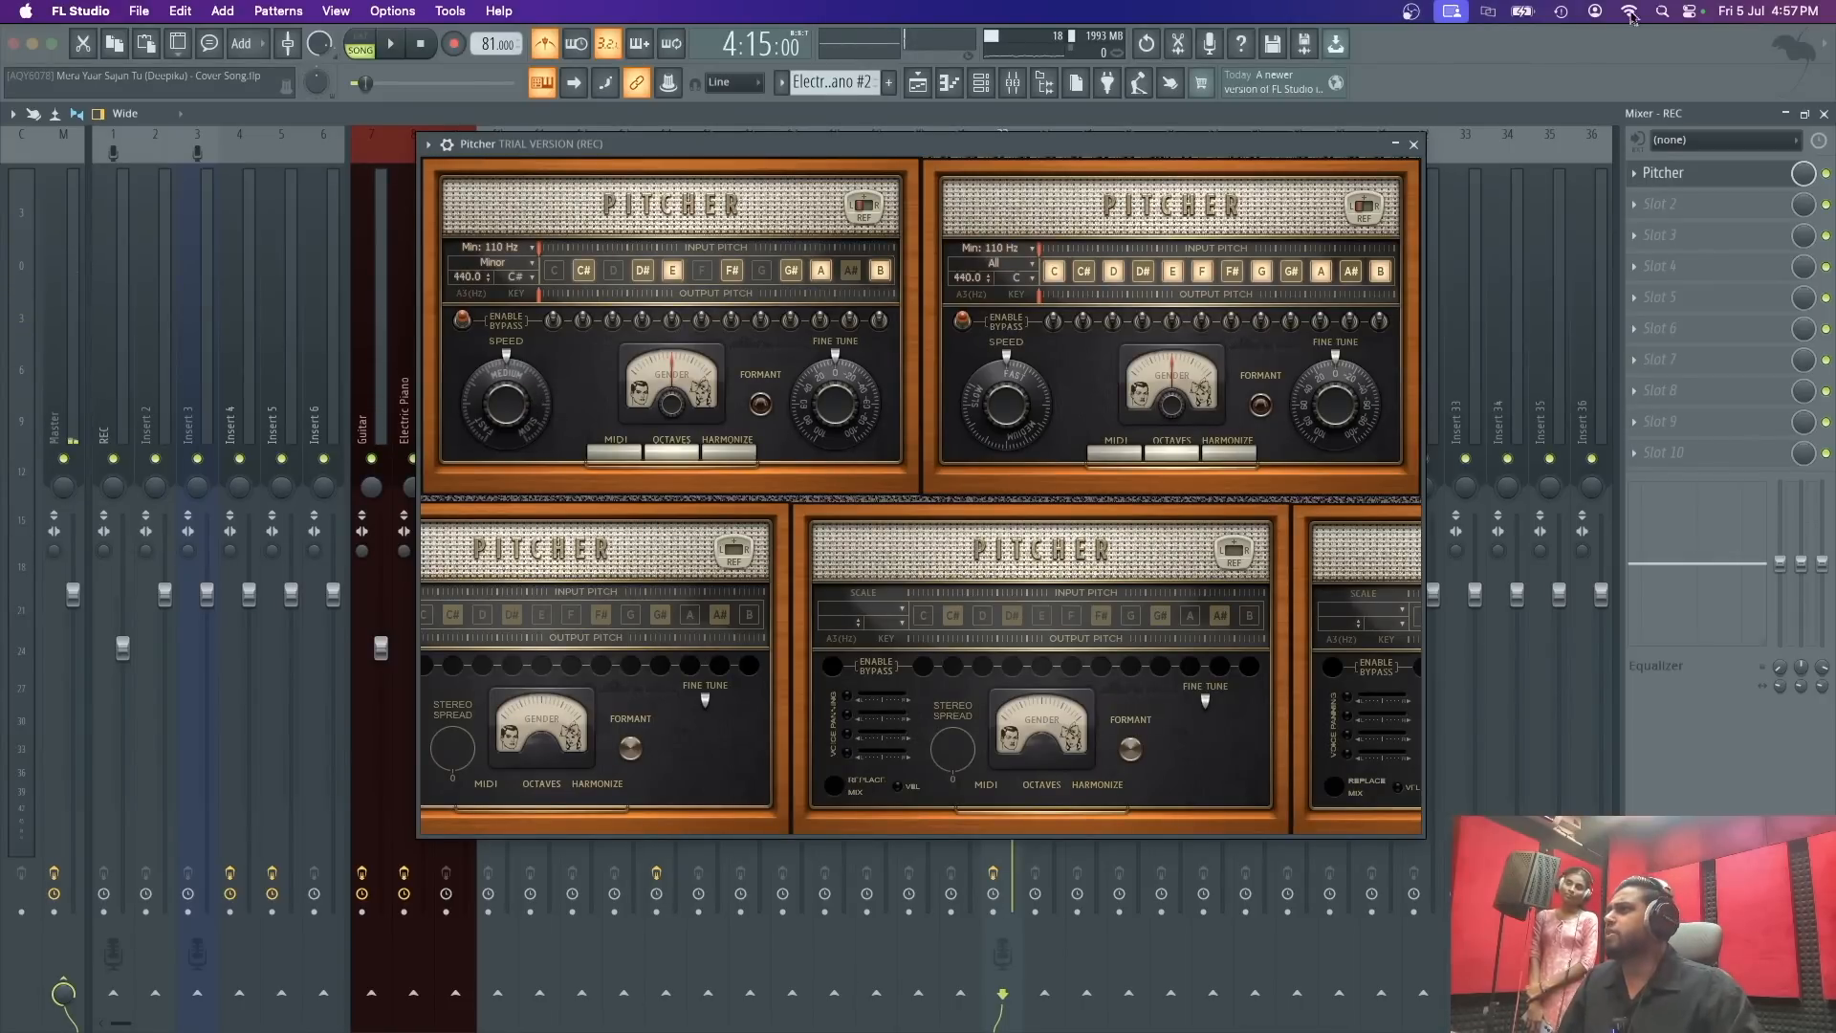
Step: Replace Pitcher on the REC mixer track with the VST3 version of Auto-Tune Pro
left_click(1647, 176)
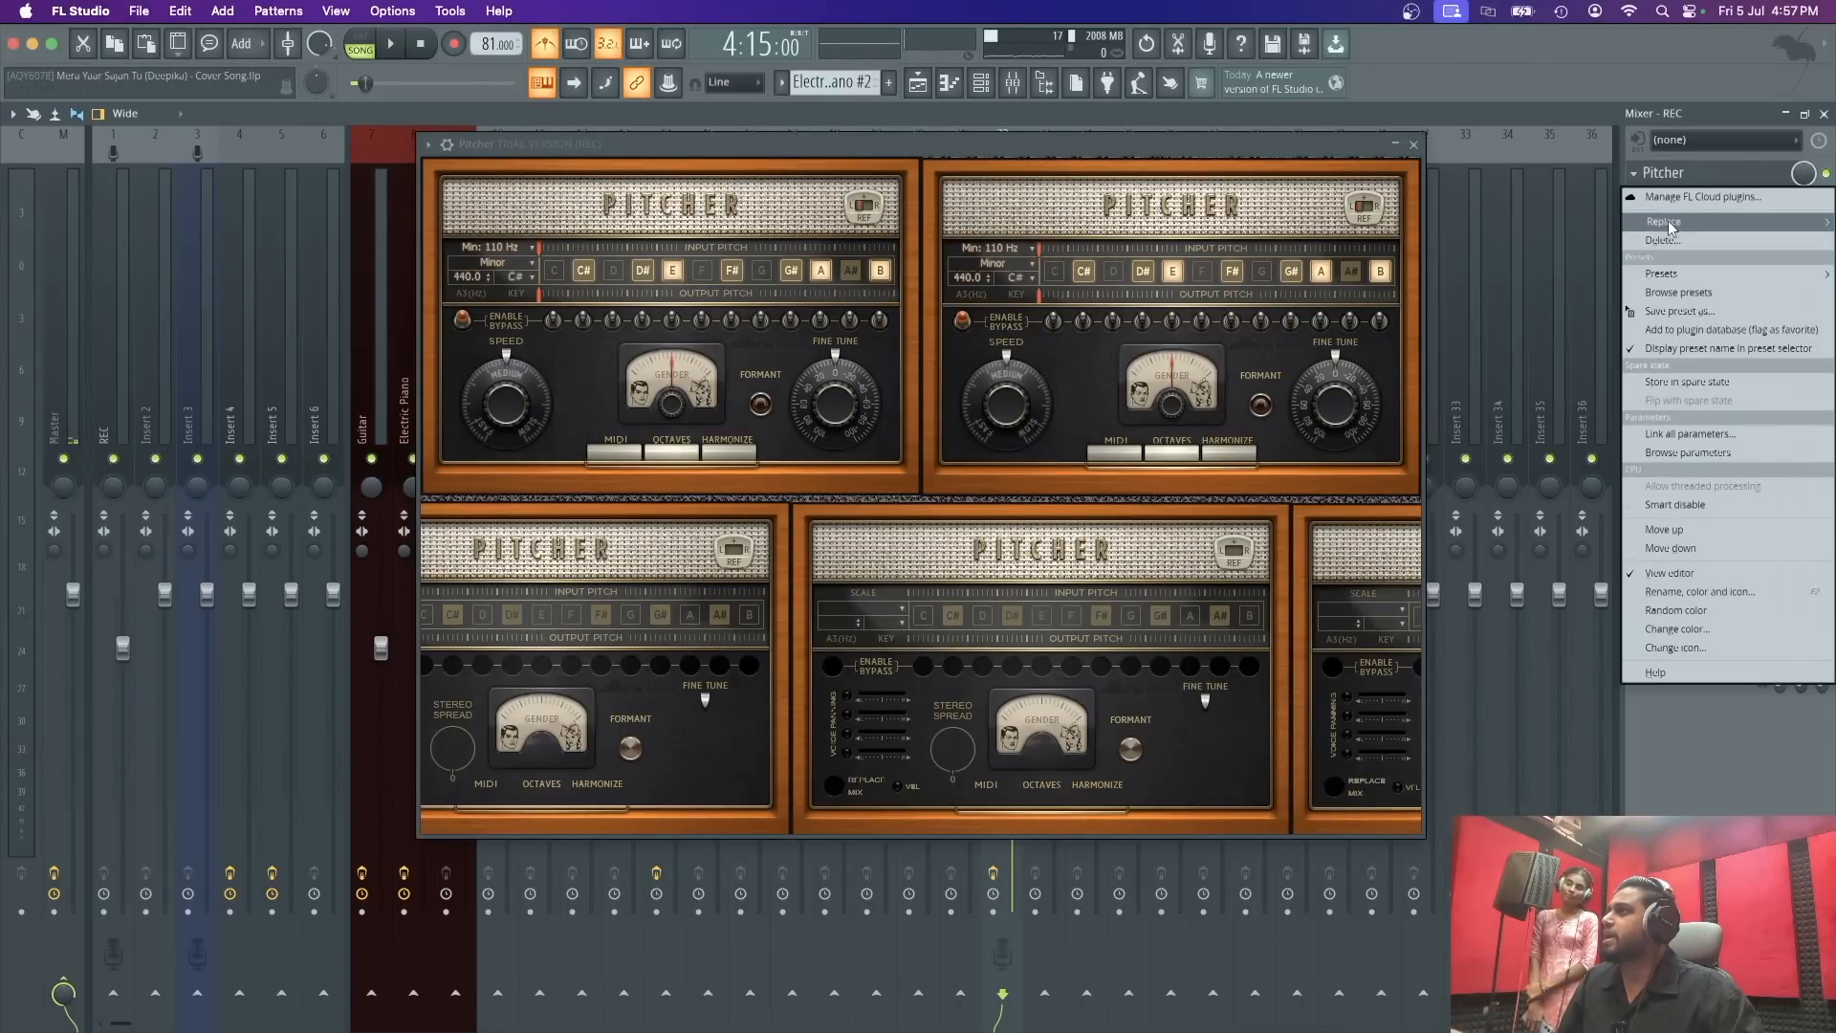
mouse_move(1673, 225)
left_click(1424, 35)
type("auto")
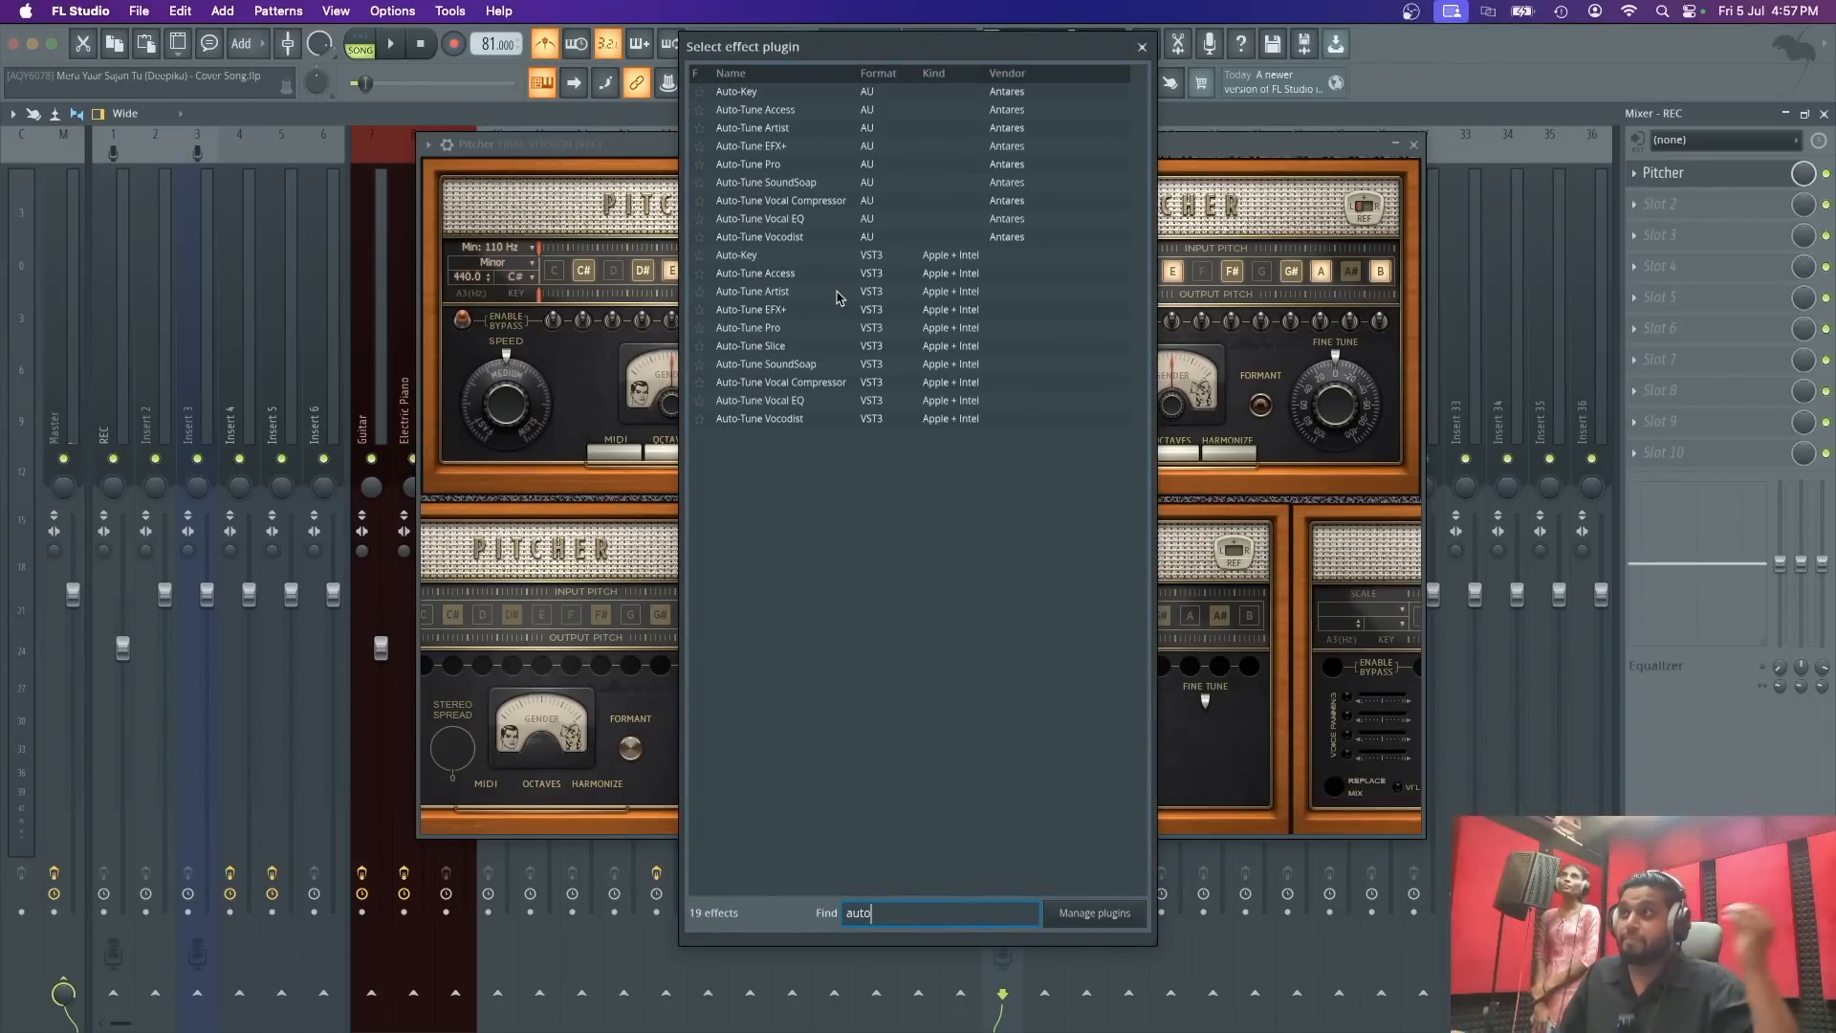
left_click(799, 328)
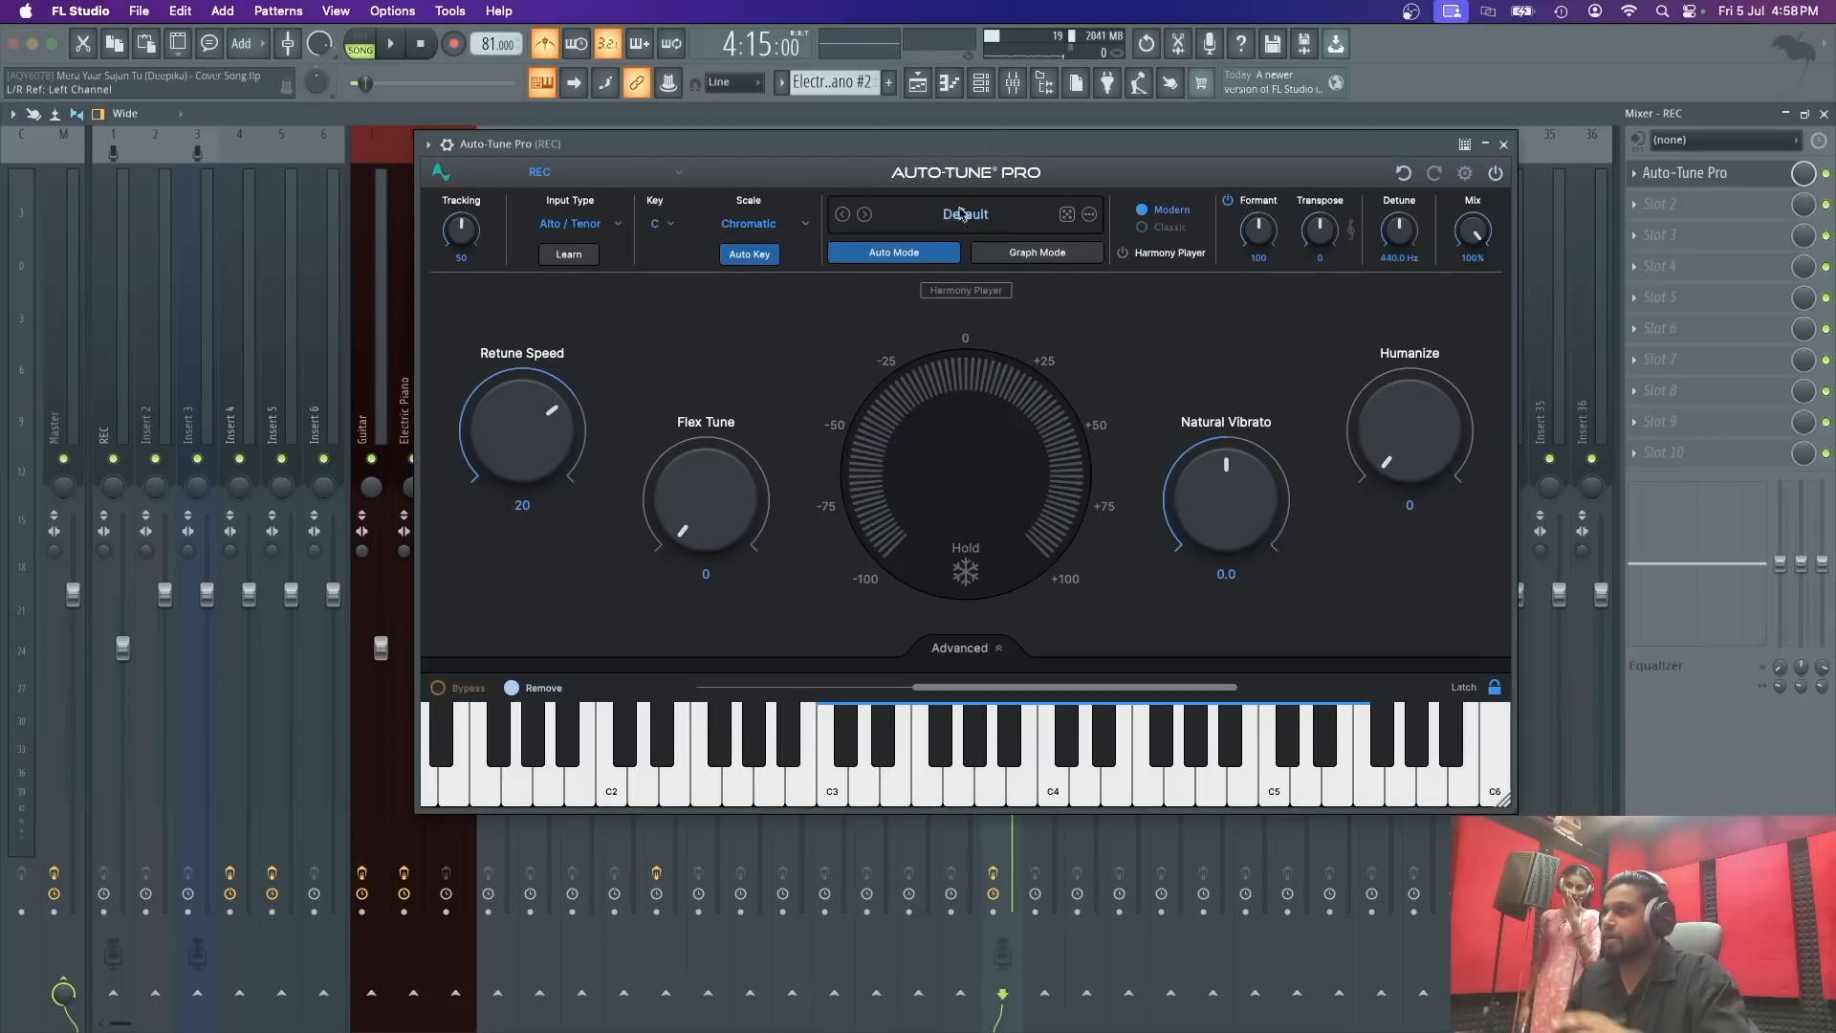
Step: Set Auto-Tune Pro's key to C#, its scale to Minor and Flex Tune to 50
left_click(549, 267)
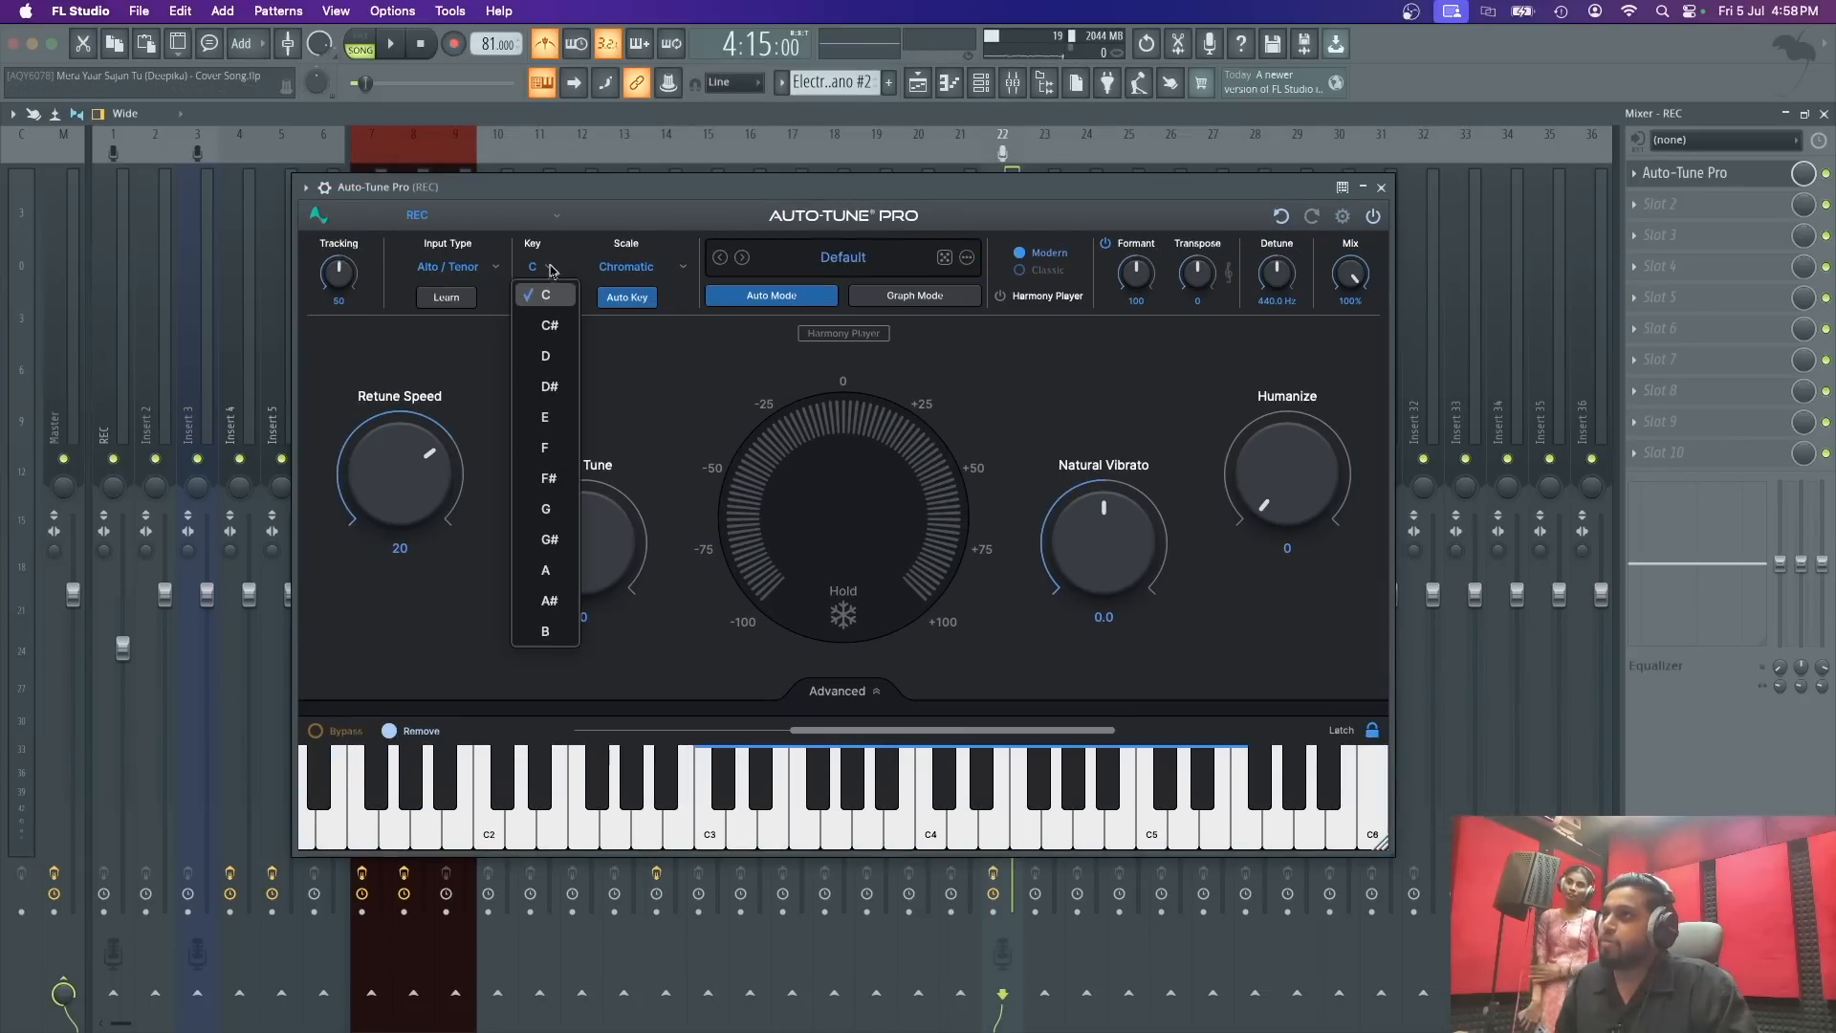
left_click(551, 325)
left_click(664, 268)
left_click(624, 359)
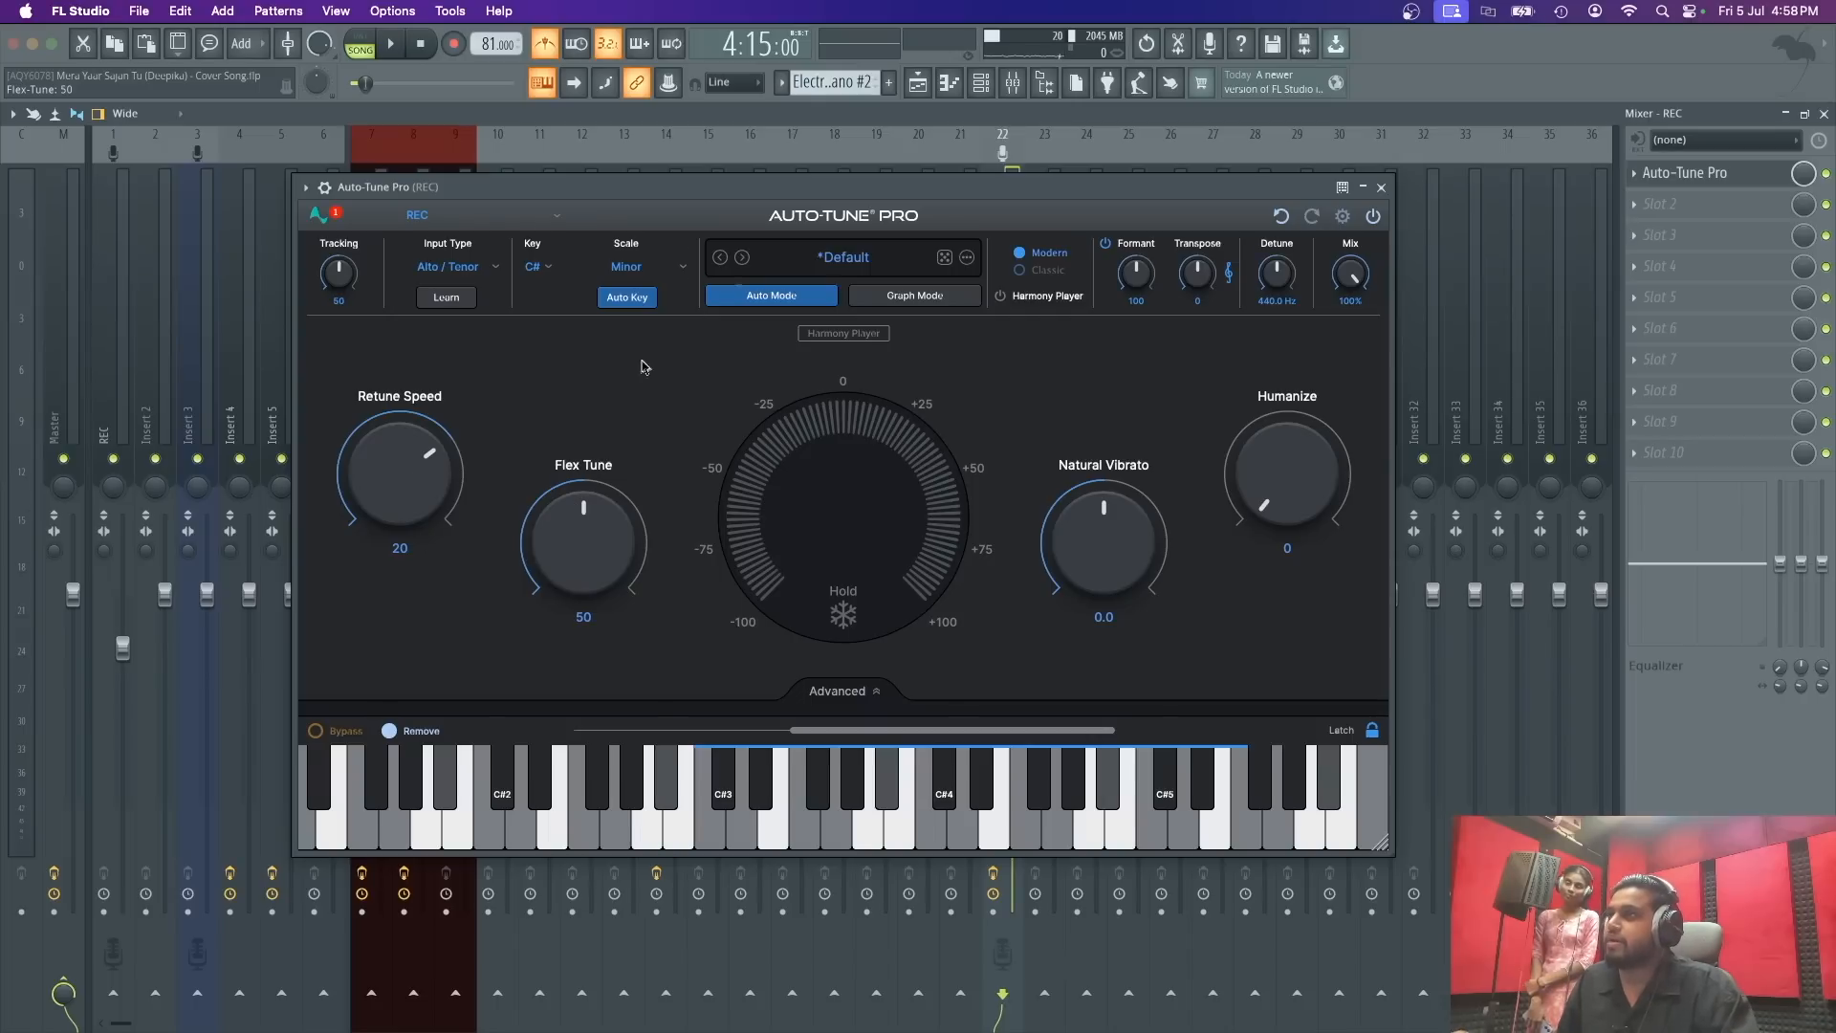
Step: Set Auto-Tune Pro's Retune Speed to 0 while the vocal take plays, and stop playback
key("space")
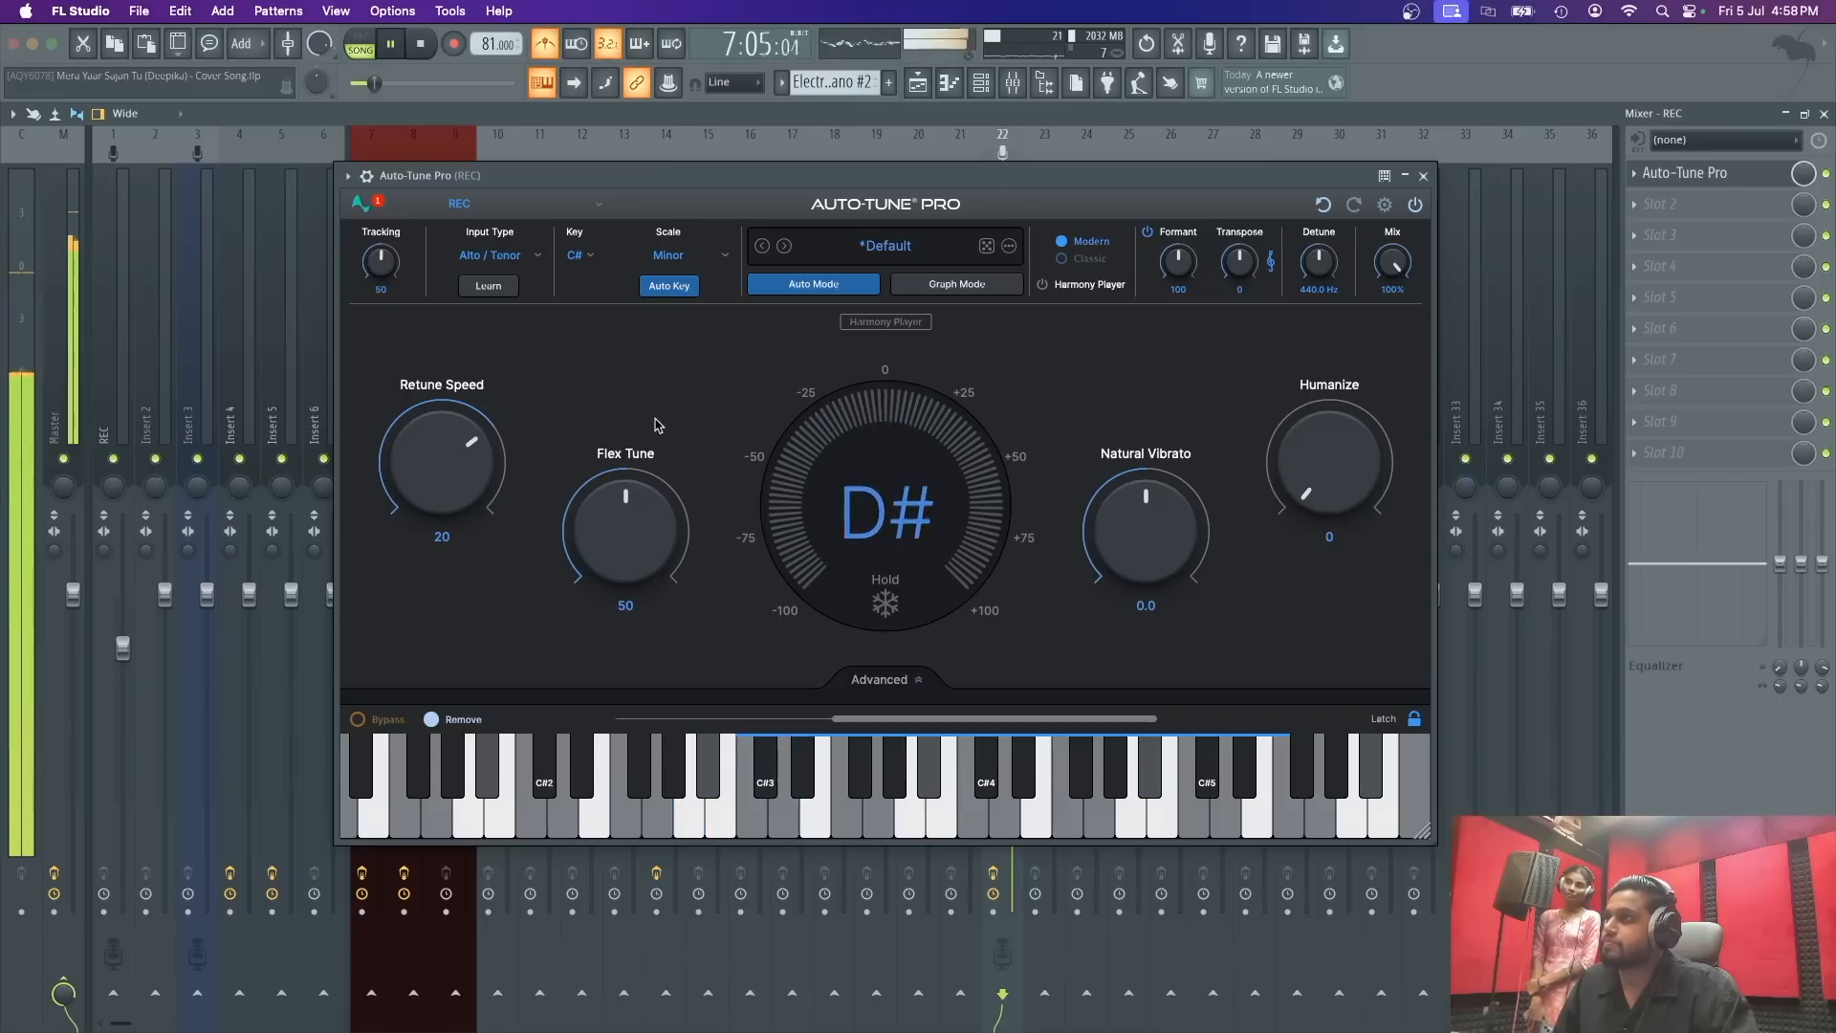
left_click_drag(455, 455, 407, 294)
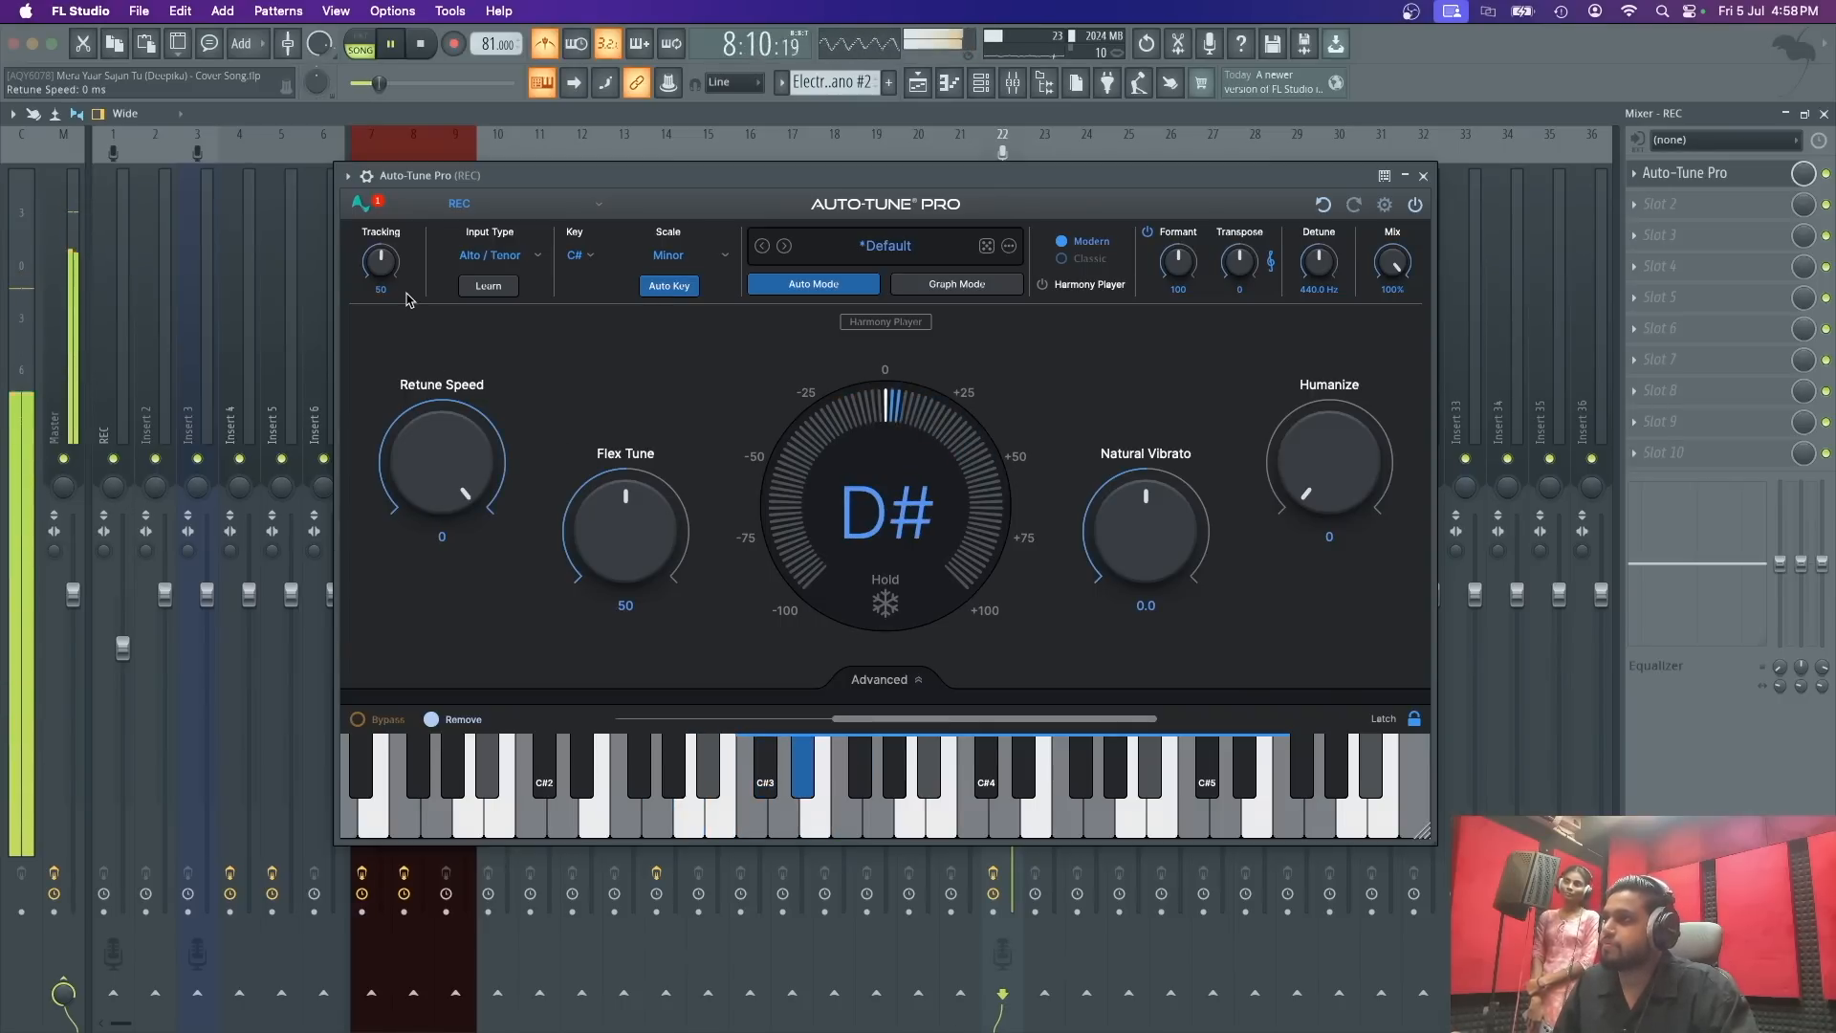
key("space")
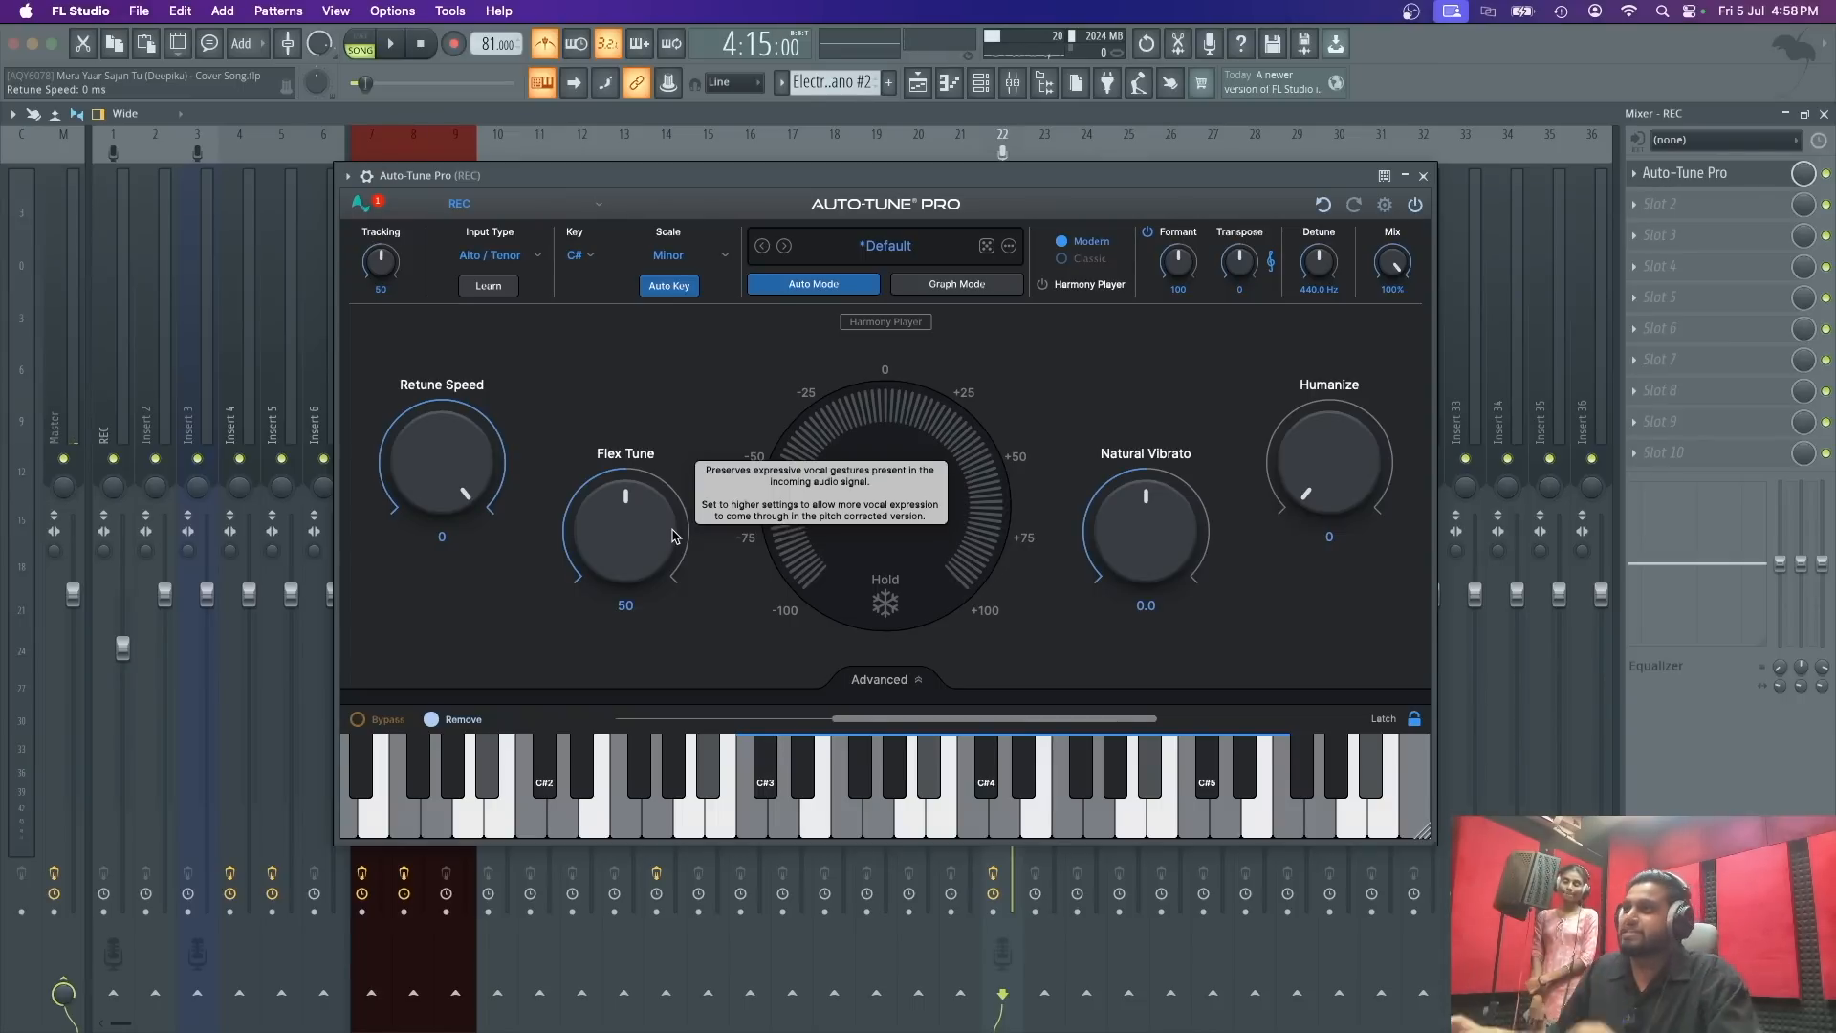
Step: Set Flex Tune to 0, play back the vocal take through Auto-Tune Pro to hear the effect, and stop
key("space")
left_click_drag(670, 532, 661, 685)
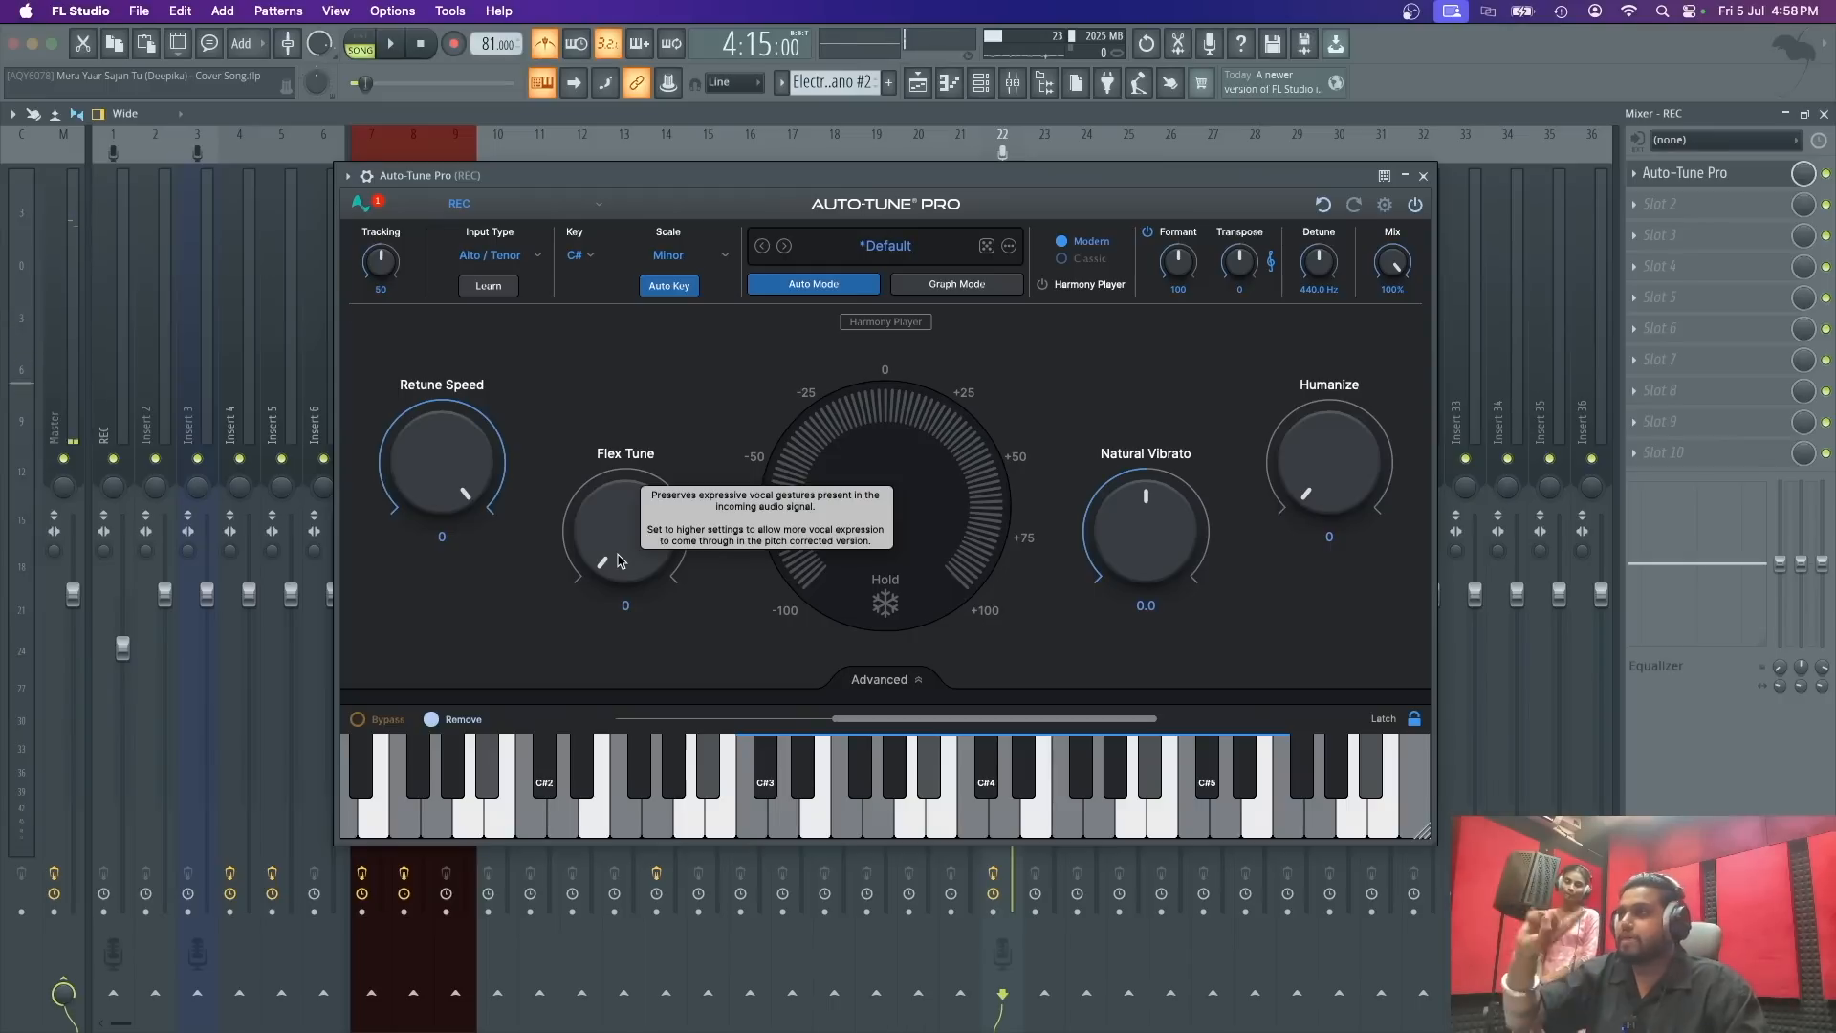
key("space")
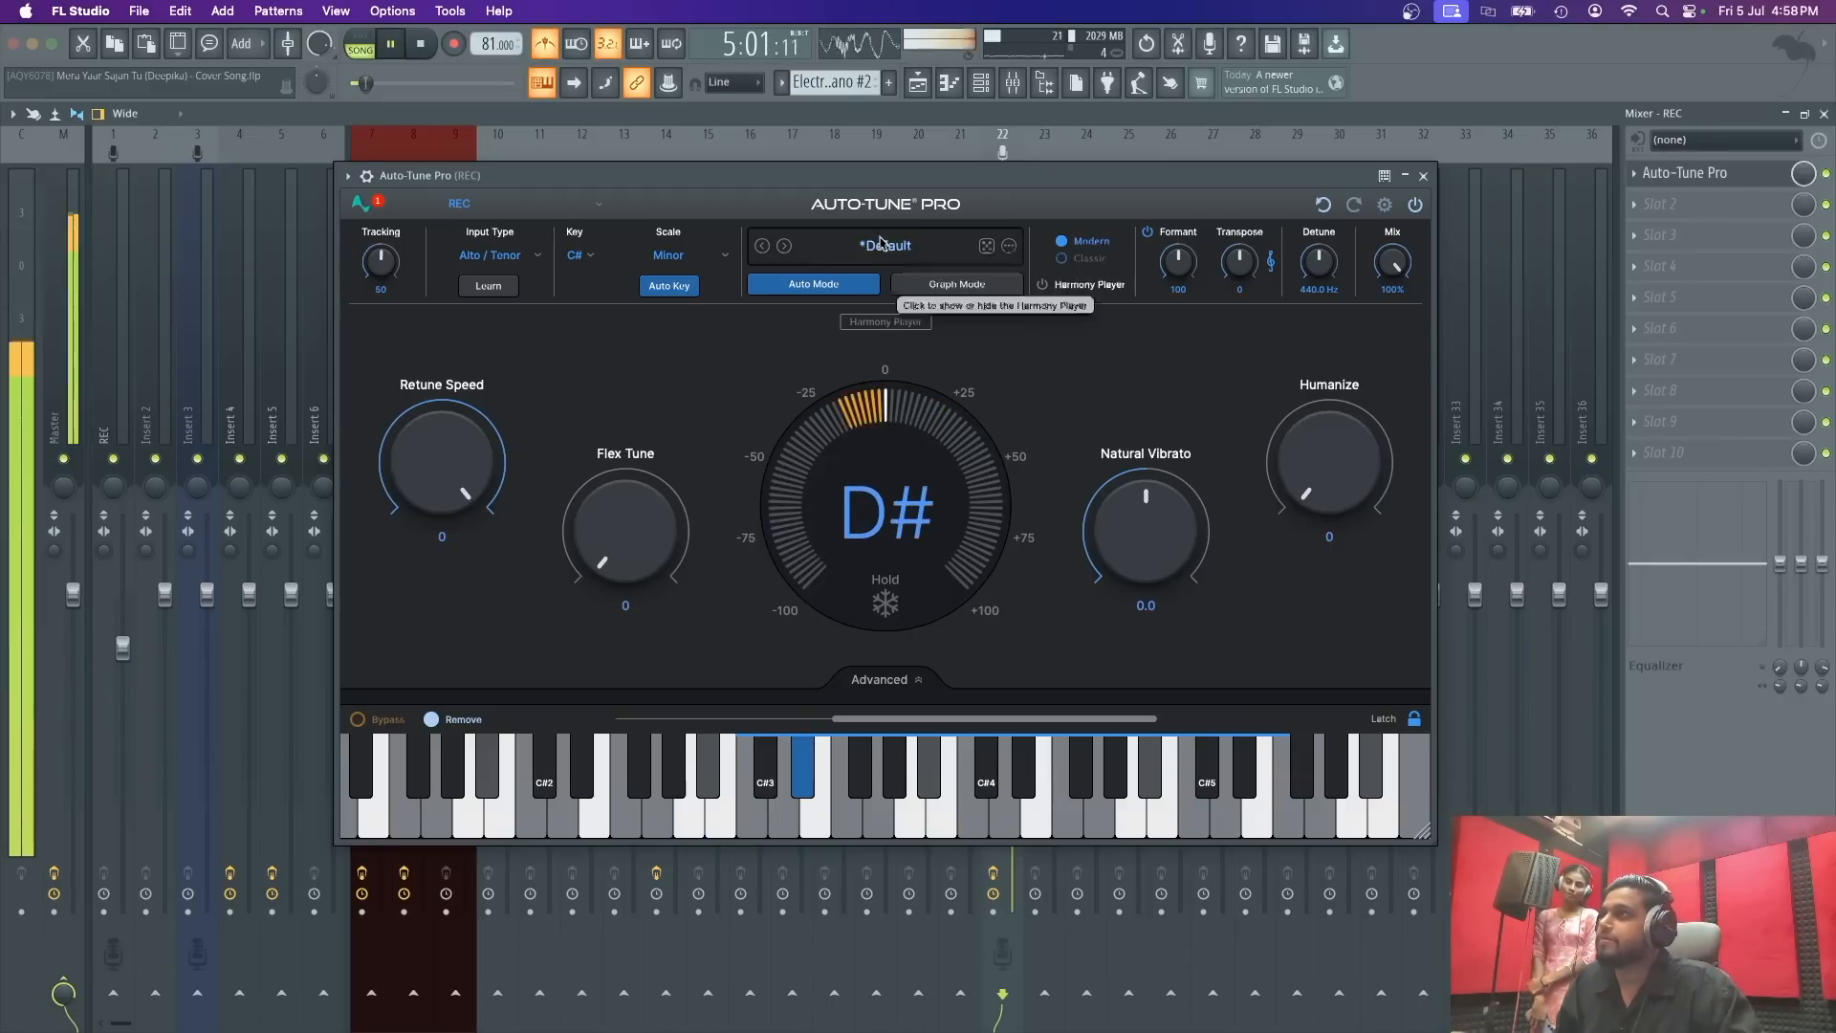
left_click_drag(897, 191, 850, 170)
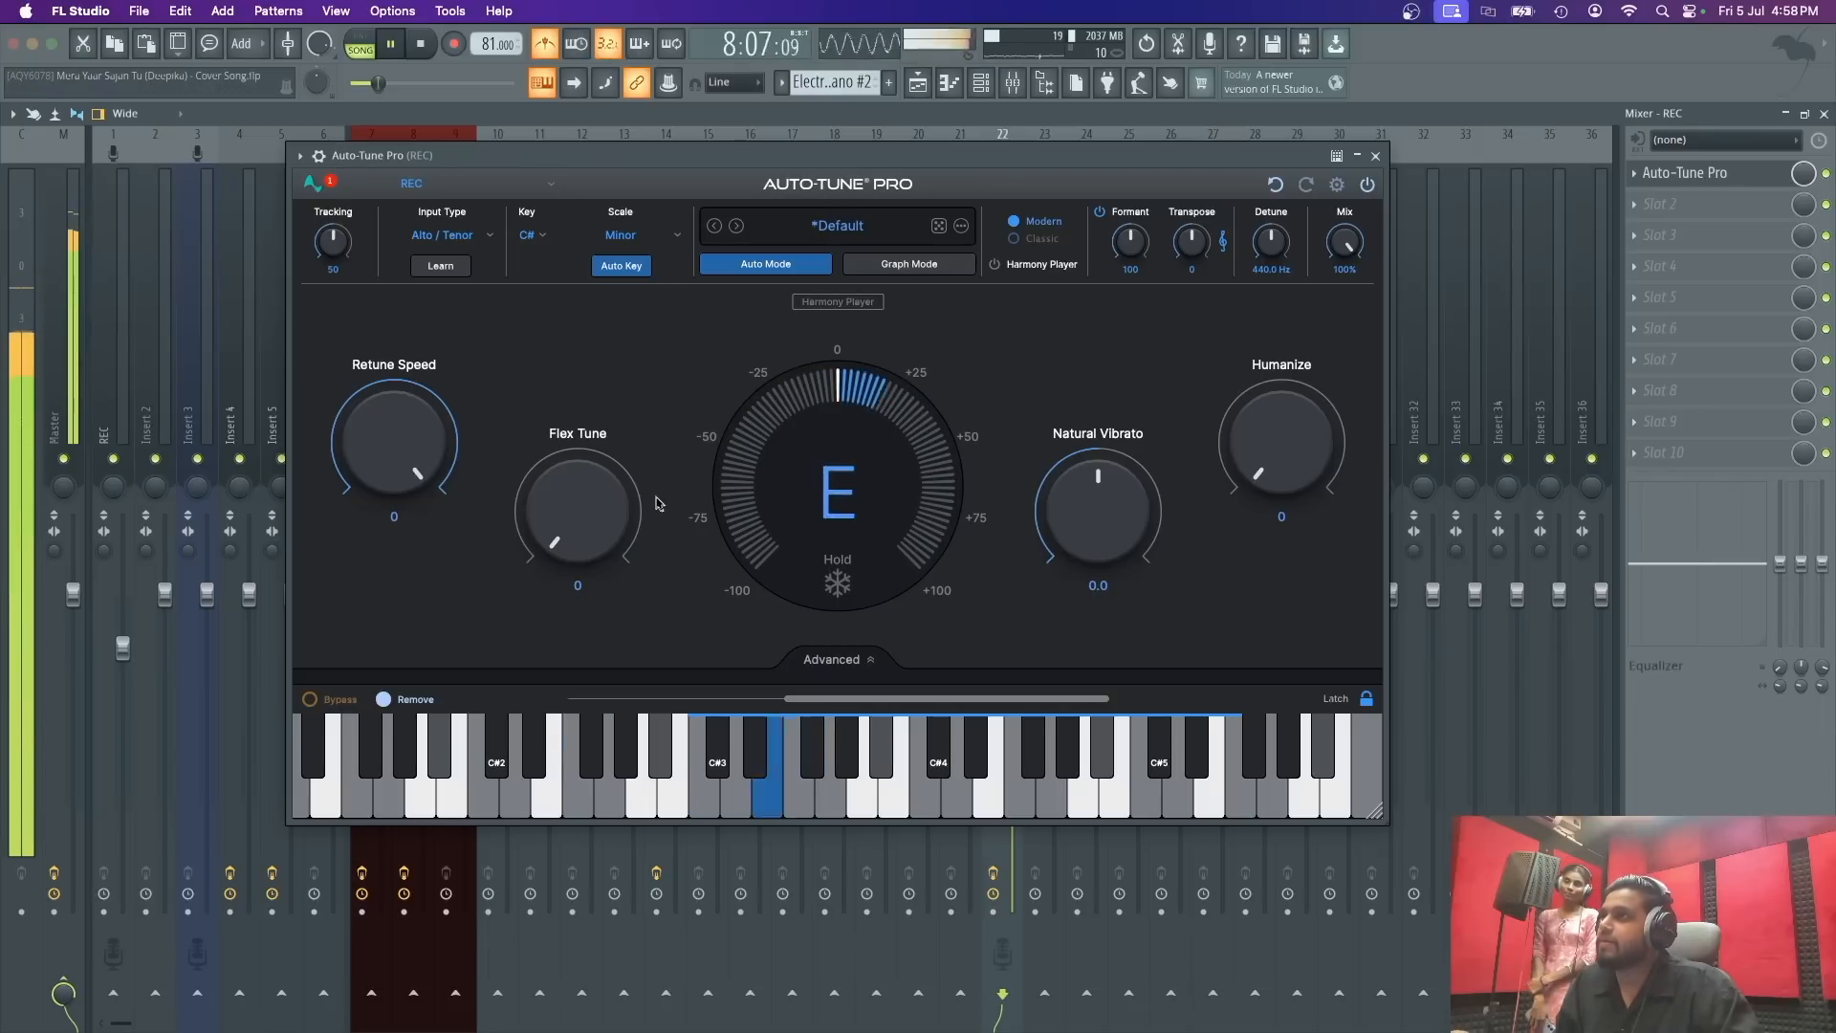
key("space")
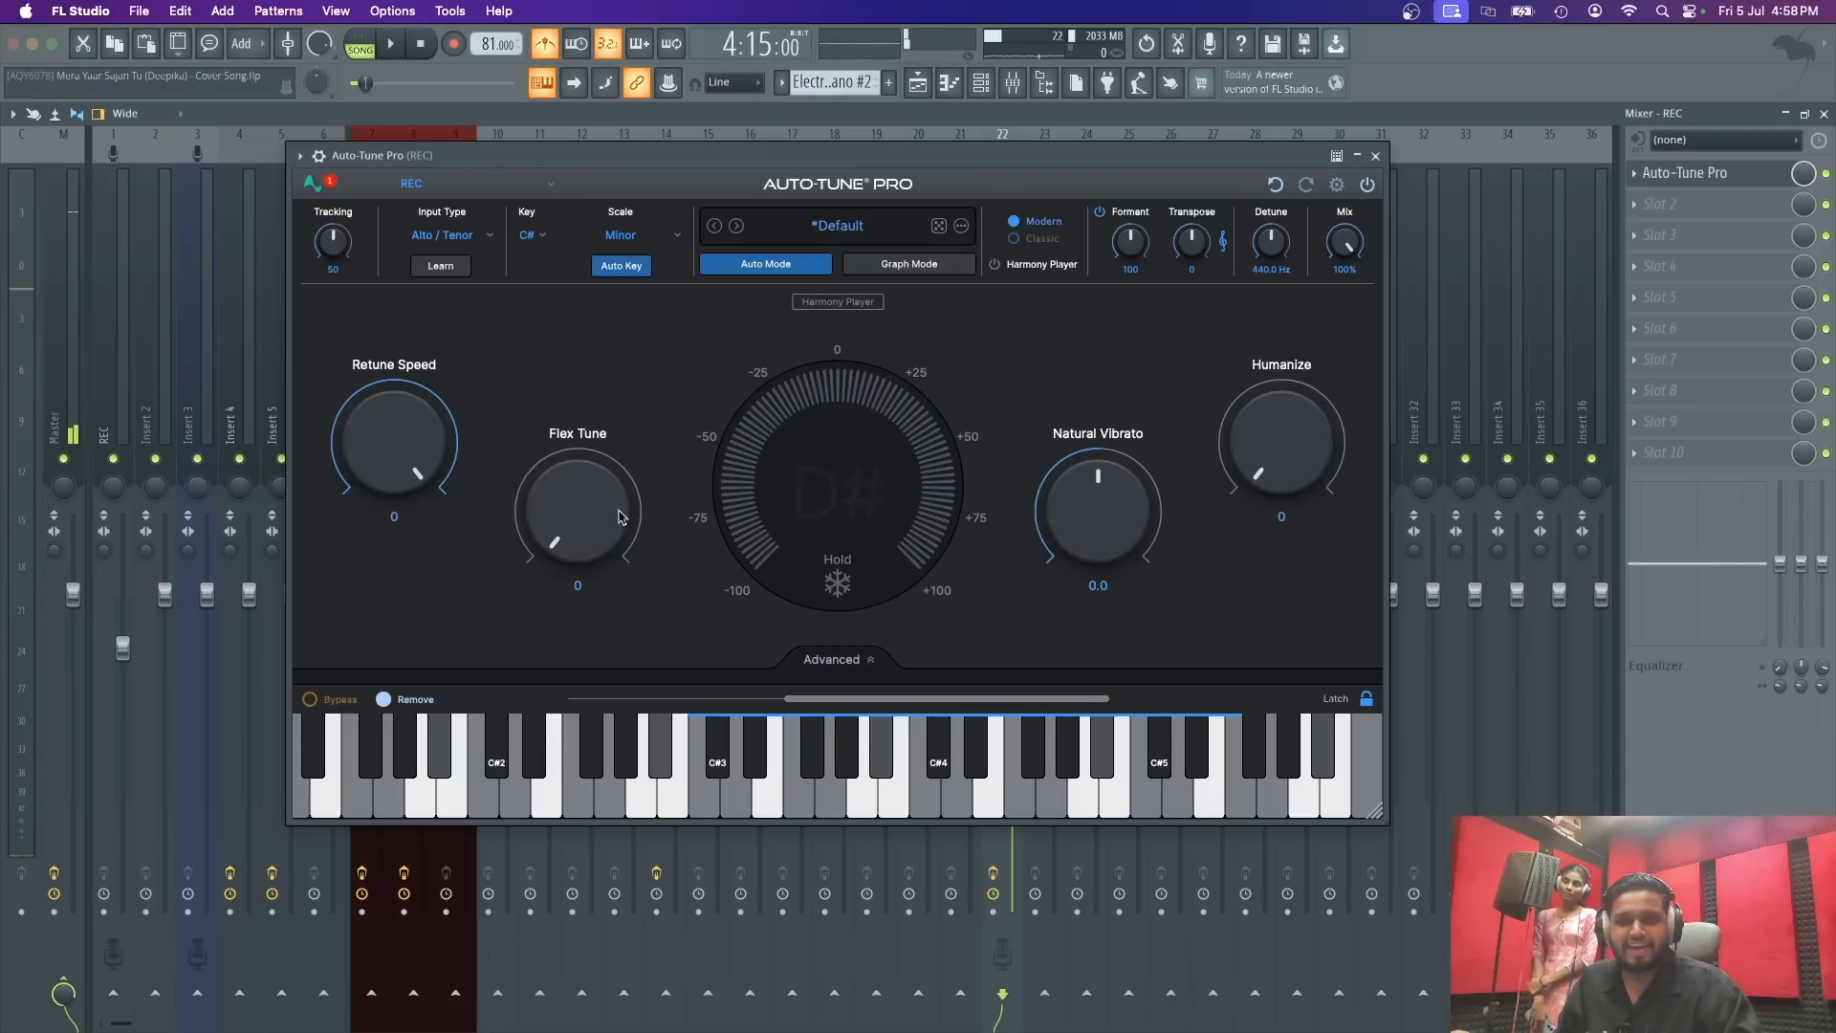
Step: Set Flex Tune to 40 and Retune Speed to 20, then play back the vocal take and stop
left_click_drag(593, 489, 555, 374)
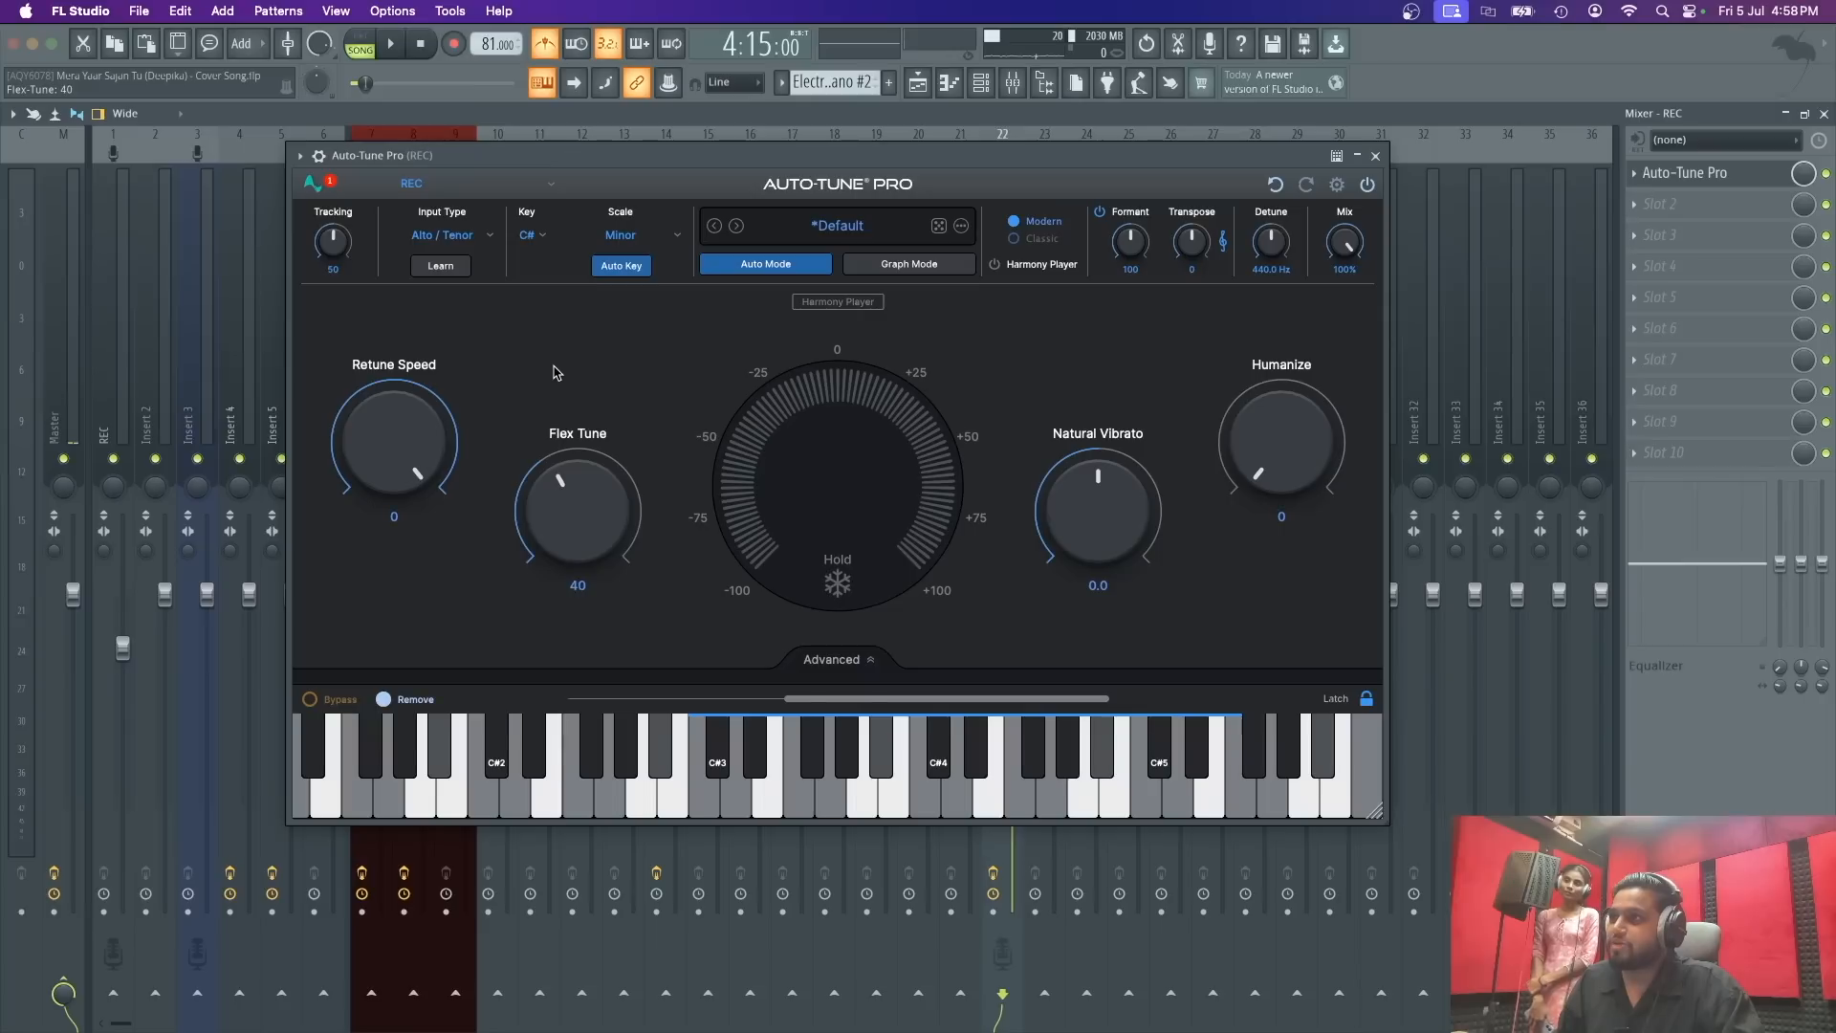
left_click_drag(379, 423, 392, 509)
key("space")
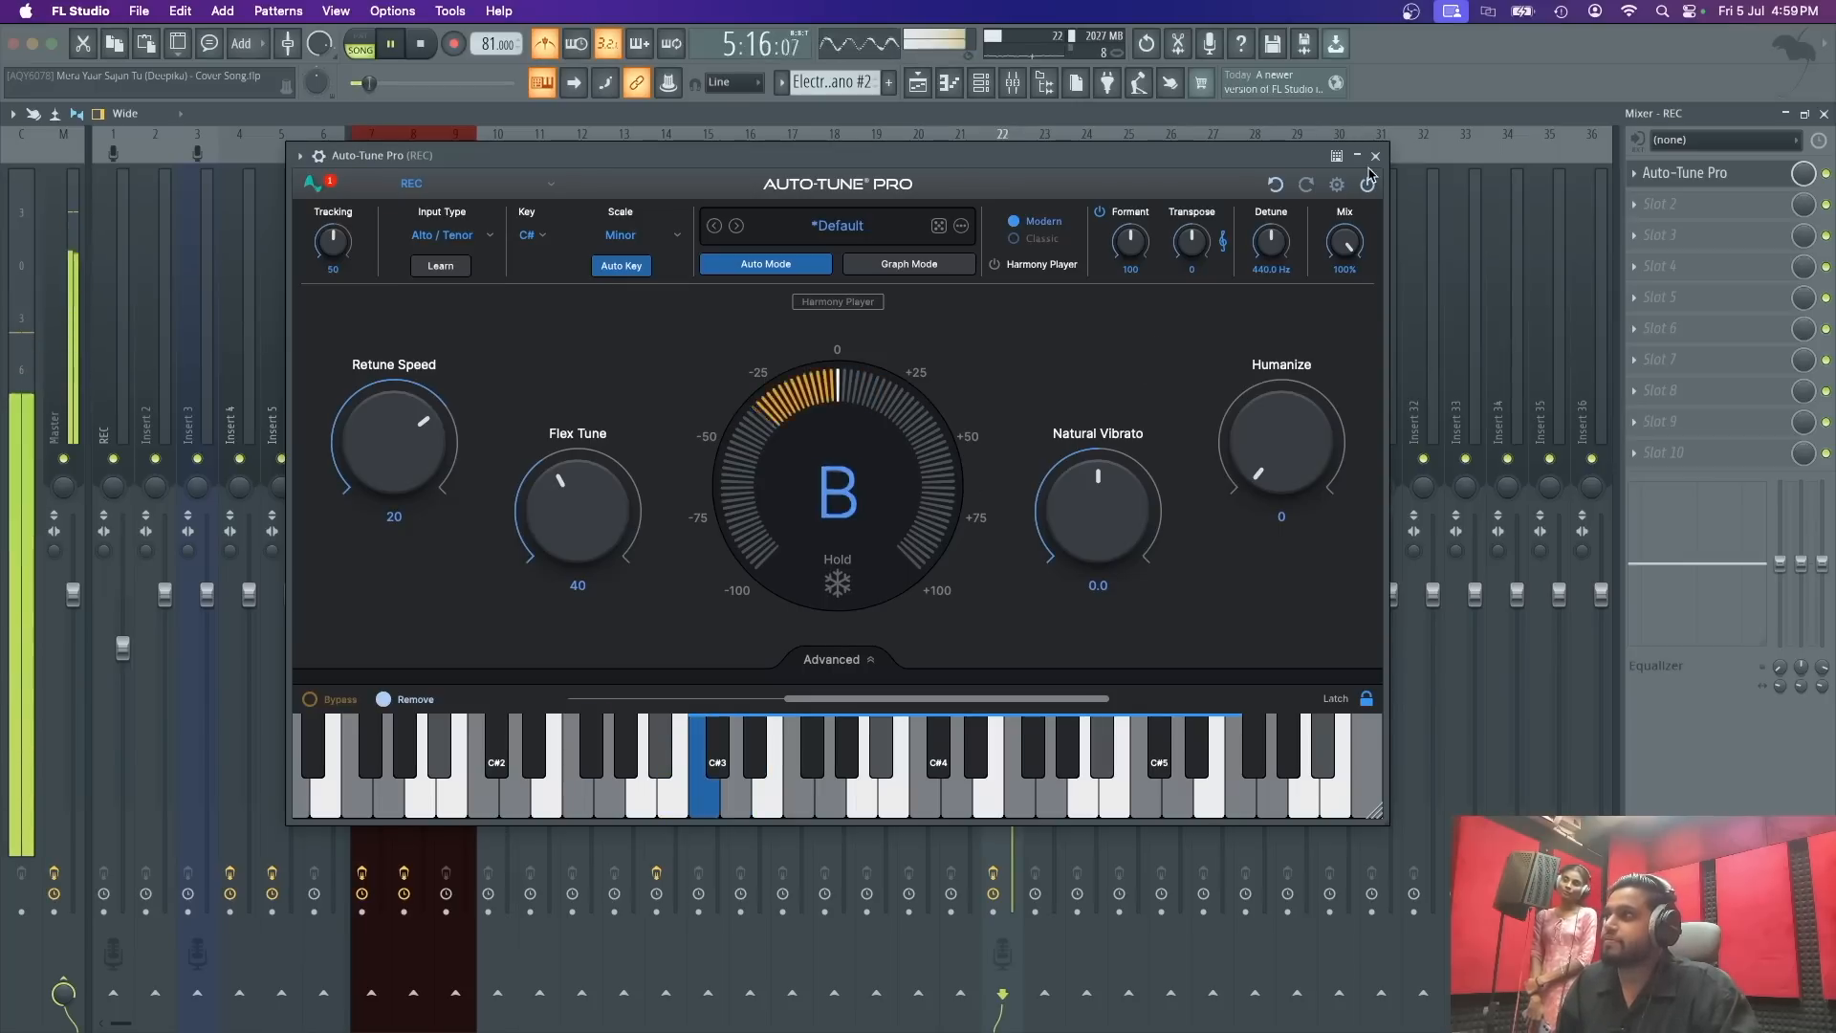
key("space")
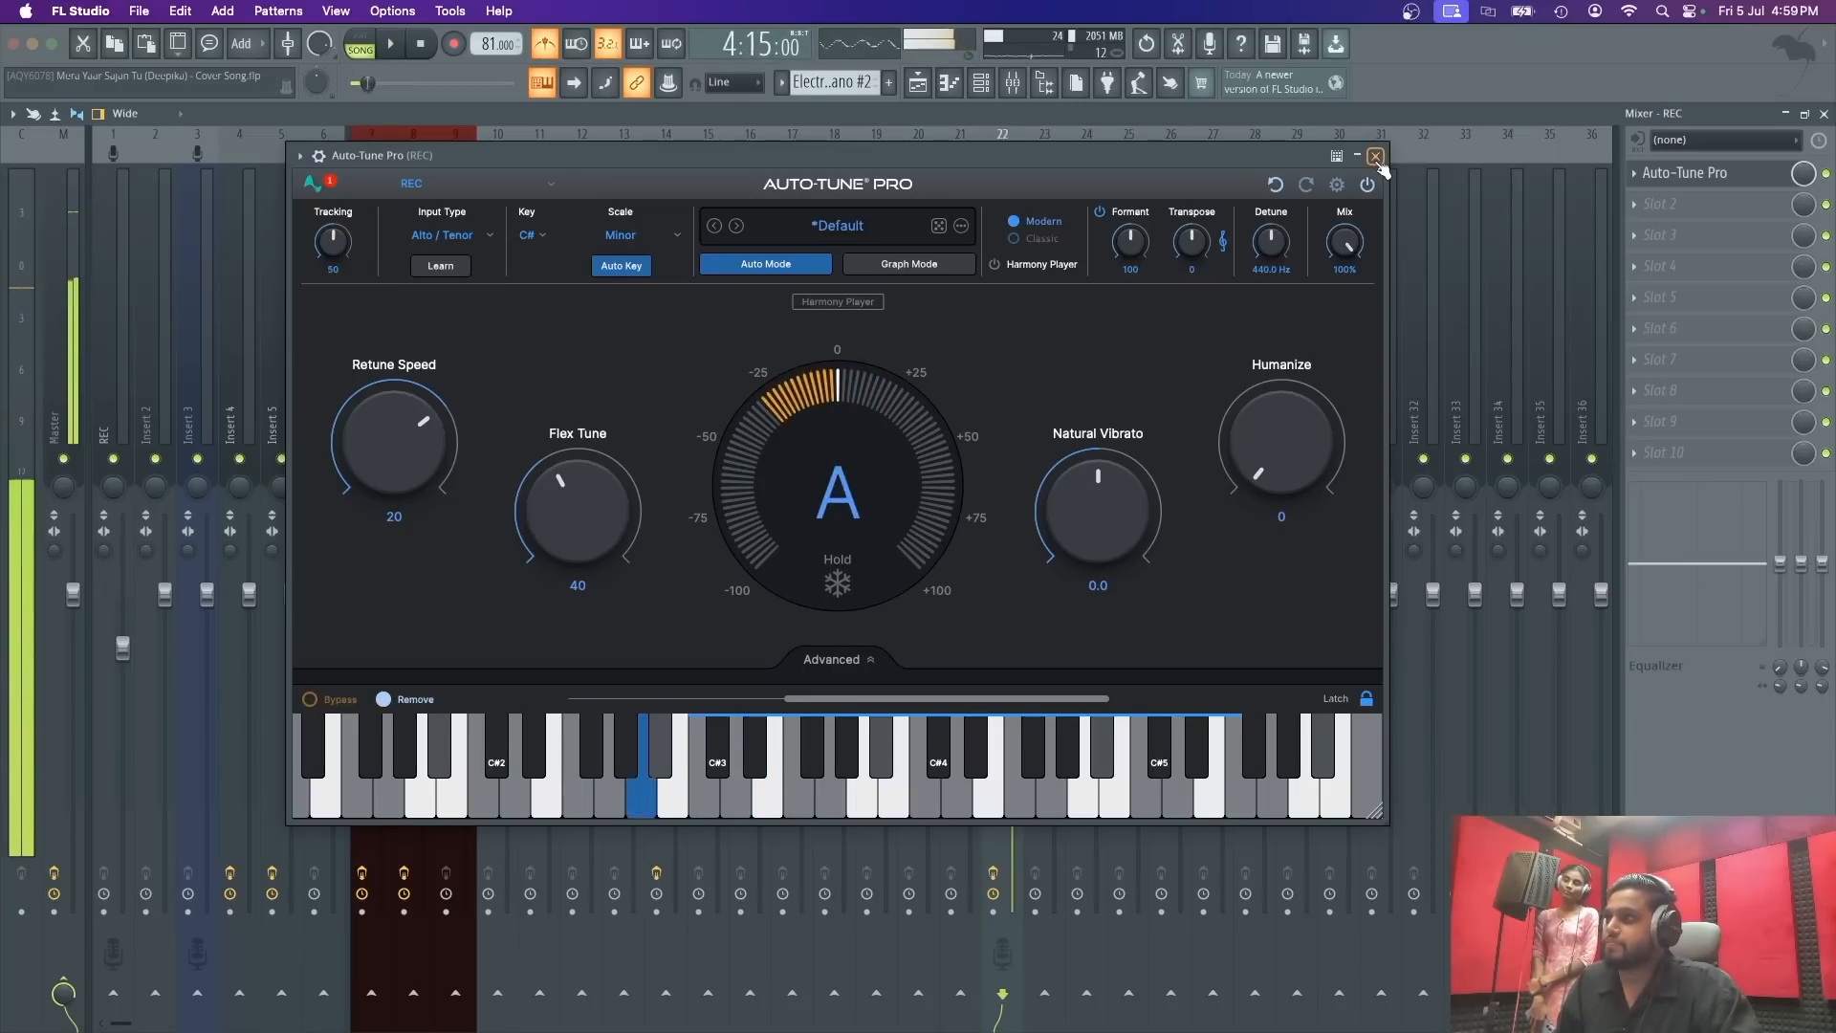